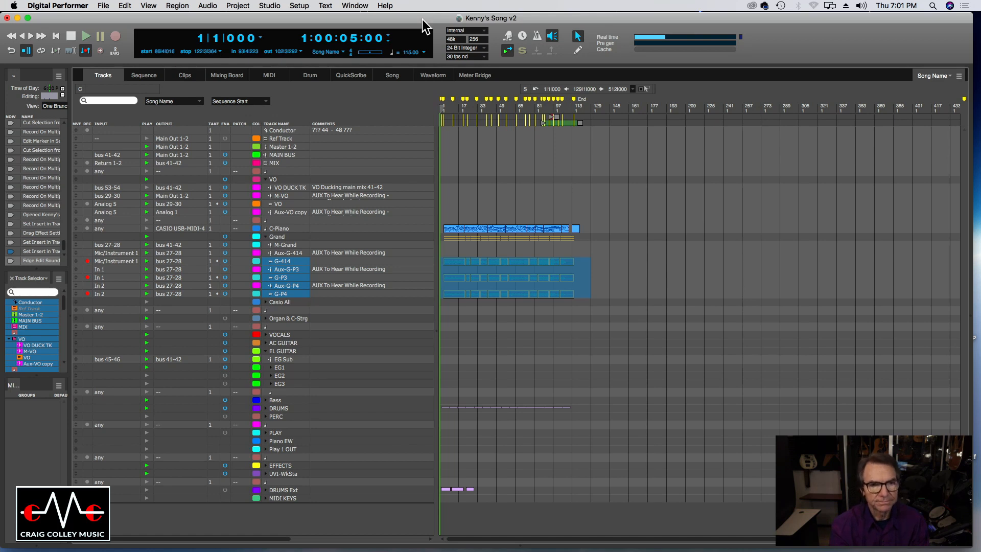
# Enlarge the interface scale in four increments so the track list is easier to read
pyautogui.press('super+alt+equal')
pyautogui.press('super+alt+equal')
pyautogui.press('super+alt+equal')
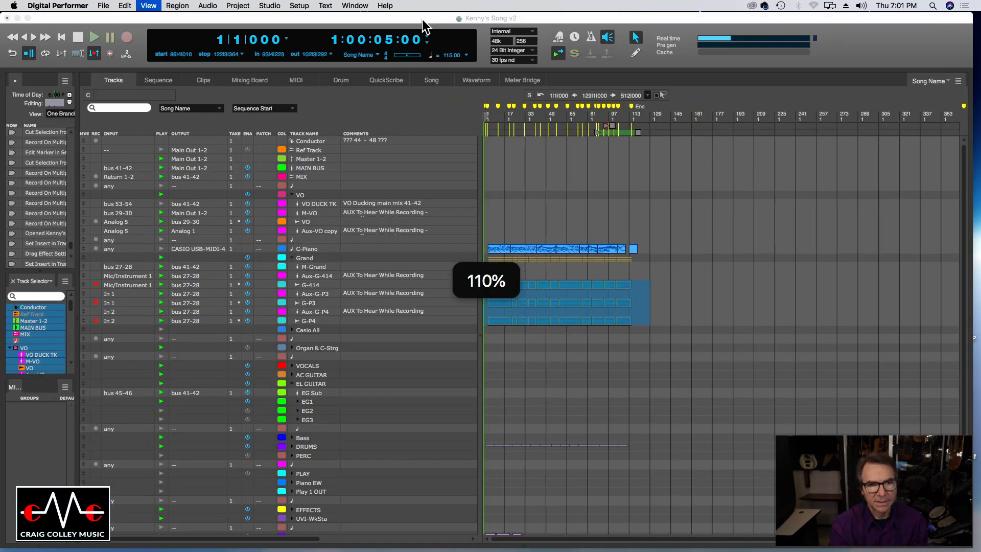
pyautogui.press('super+alt+equal')
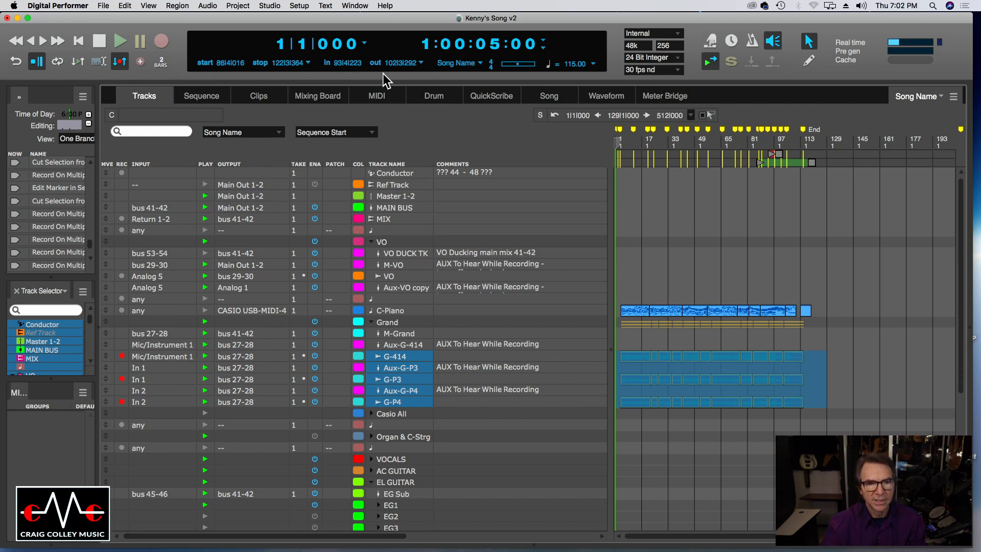
# Highlight the tracks from Aux-G-414 through Casio All in the Tracks overview and view the grand piano soundbites in the Sequence editor
pyautogui.click(835, 301)
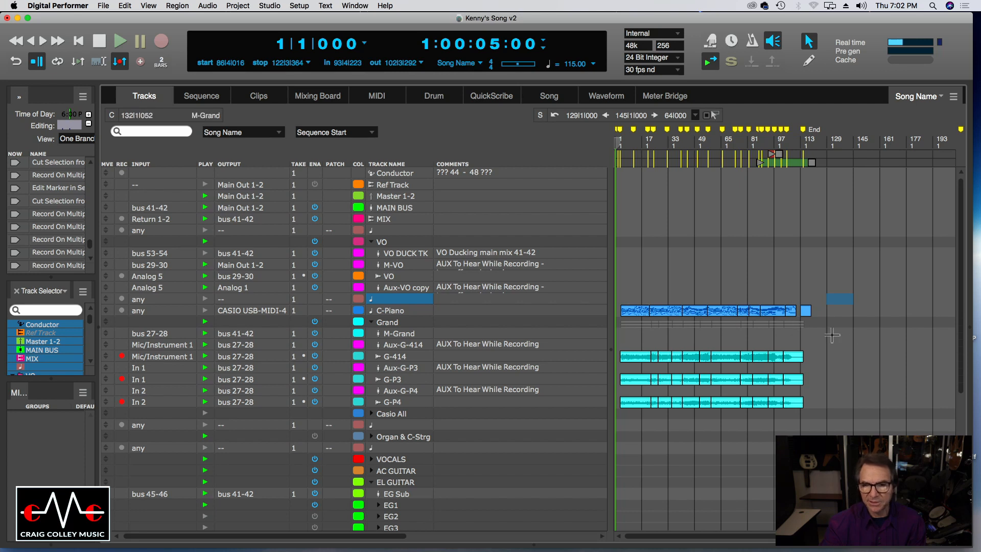
pyautogui.moveTo(961, 302); pyautogui.dragTo(960, 418)
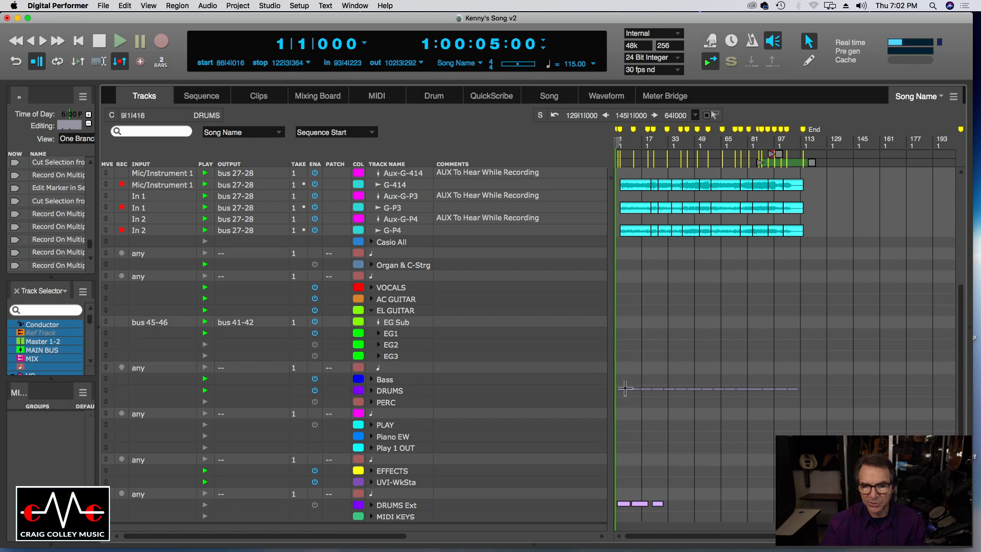
pyautogui.moveTo(959, 405); pyautogui.dragTo(963, 339)
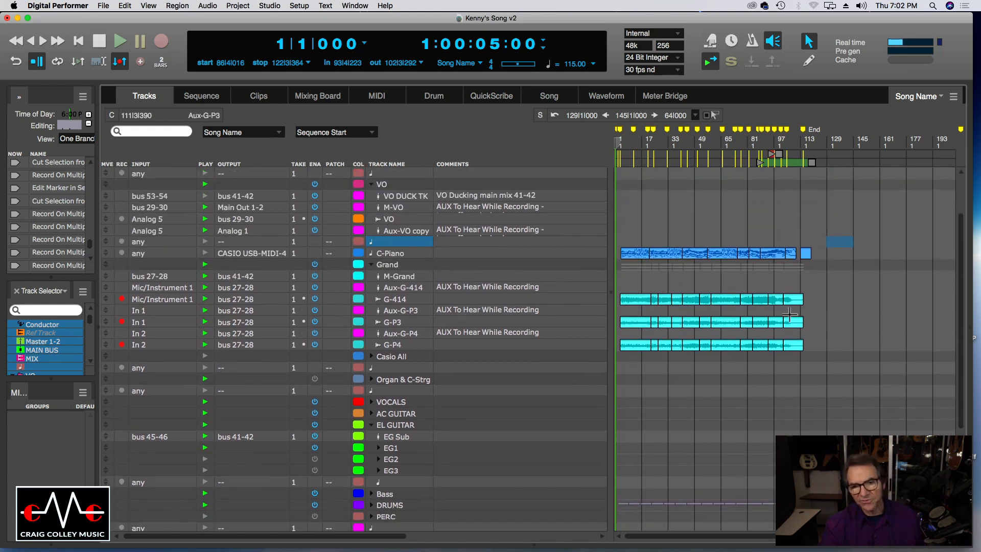
pyautogui.moveTo(826, 282); pyautogui.dragTo(628, 355)
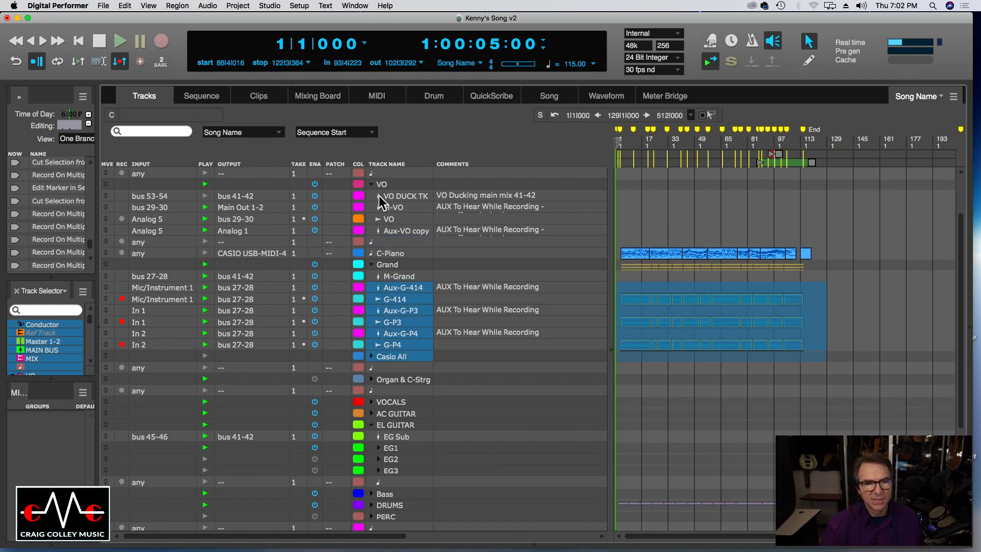
pyautogui.click(211, 99)
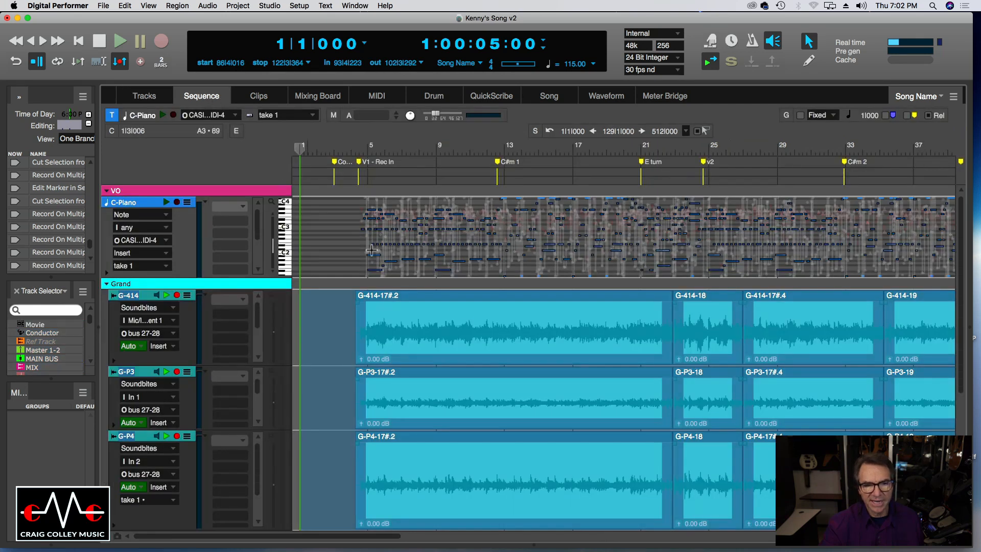
pyautogui.click(357, 329)
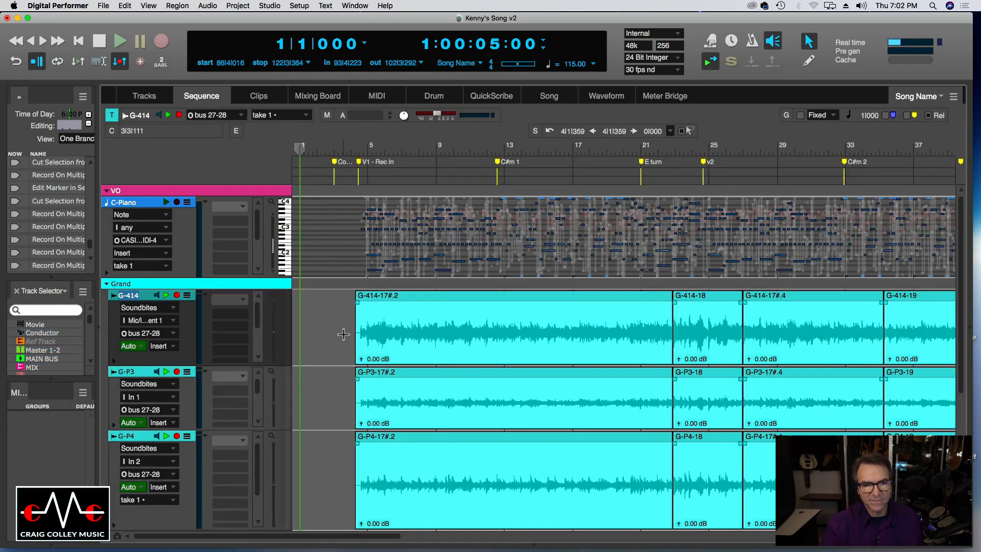
pyautogui.scroll(-3, 344, 334)
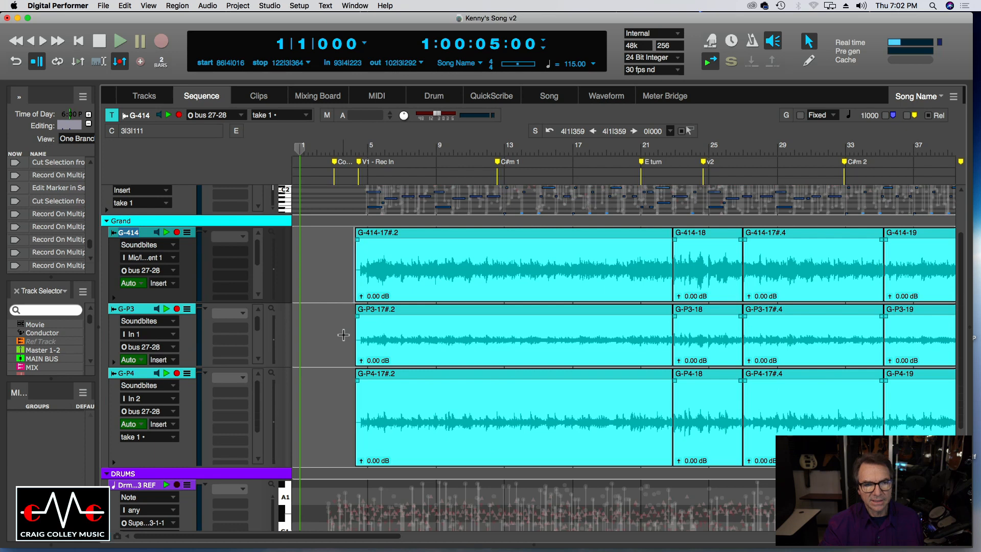
# Compare the grand piano tracks in the Tracks, Sequence and Mixing Board views, ending on the track list
pyautogui.click(145, 97)
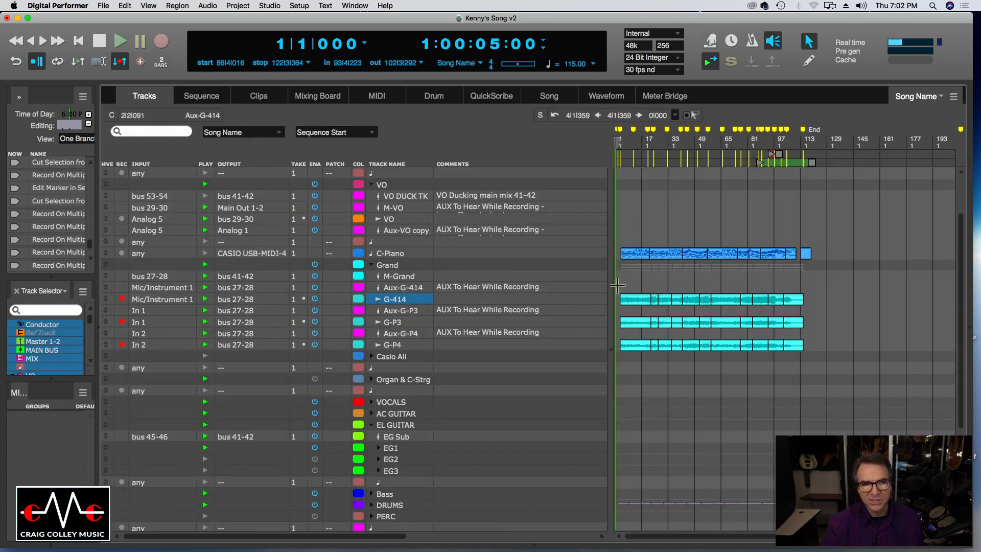
pyautogui.click(202, 97)
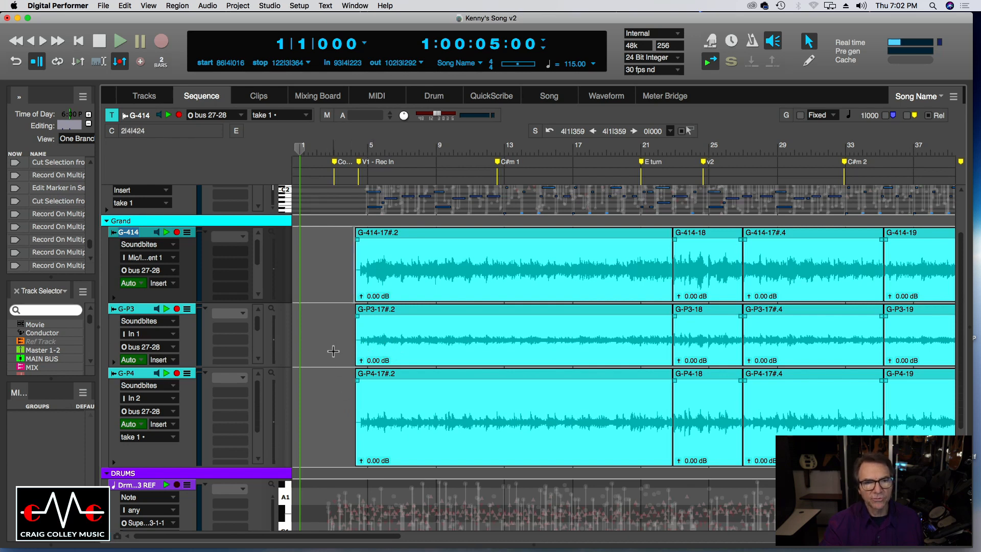
pyautogui.click(313, 100)
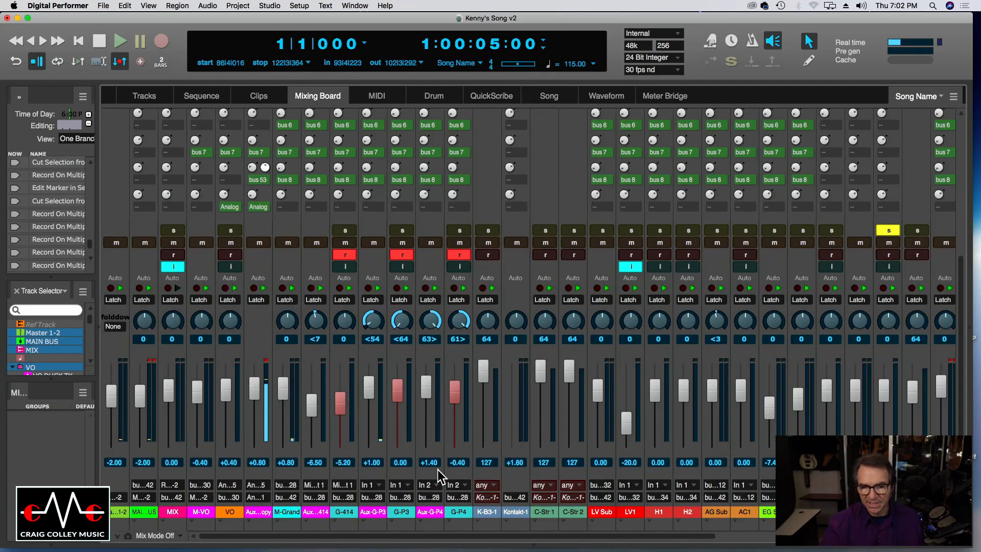
pyautogui.click(146, 98)
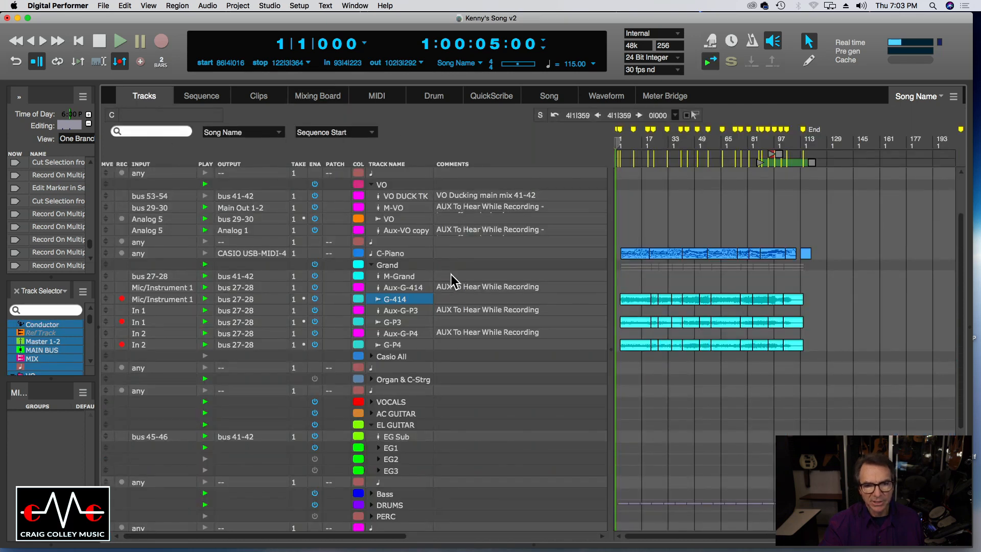
pyautogui.doubleClick(450, 276)
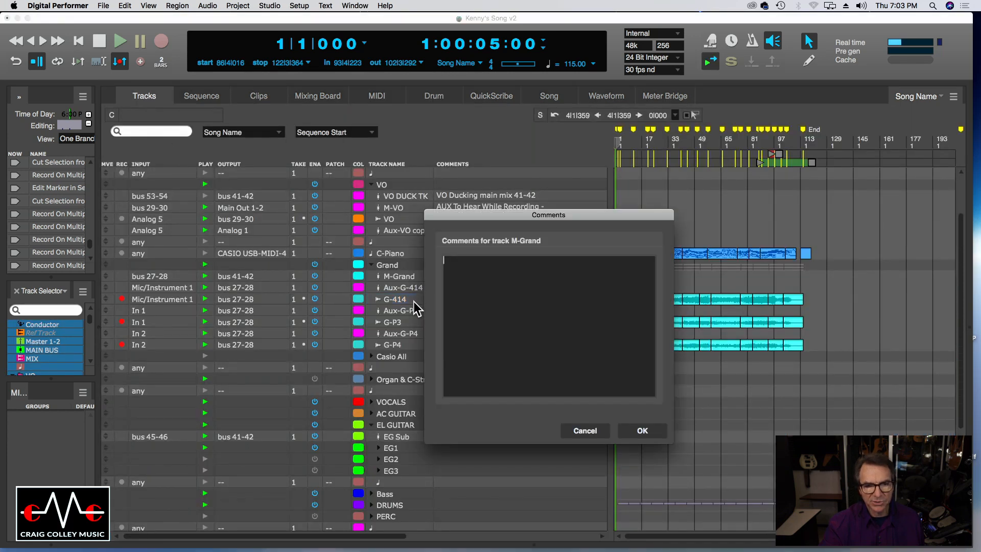
pyautogui.click(579, 432)
pyautogui.doubleClick(491, 276)
pyautogui.click(599, 431)
# Show only the Grand folder's tracks in the Mixing Board and disarm recording on G-414, G-P3 and G-P4
pyautogui.click(402, 270)
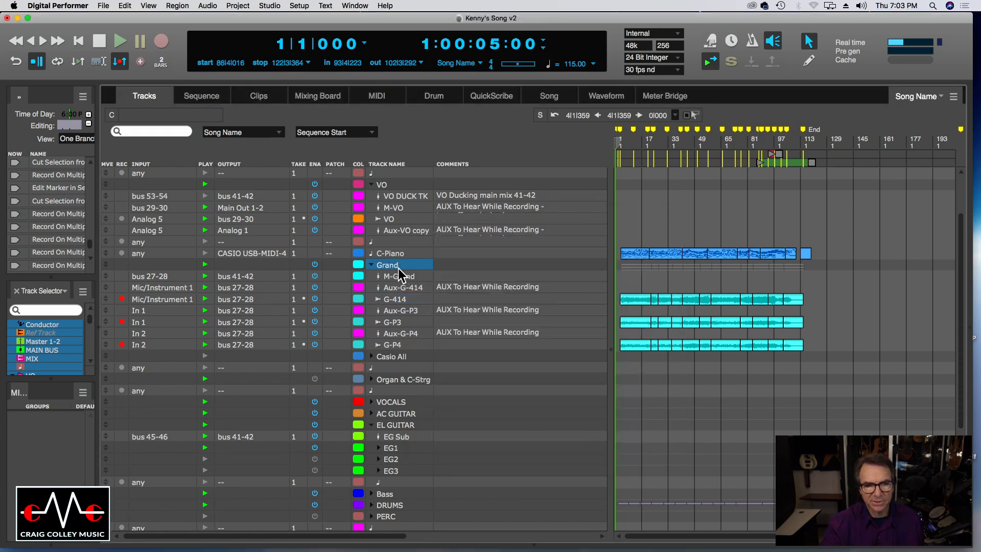
pyautogui.click(323, 97)
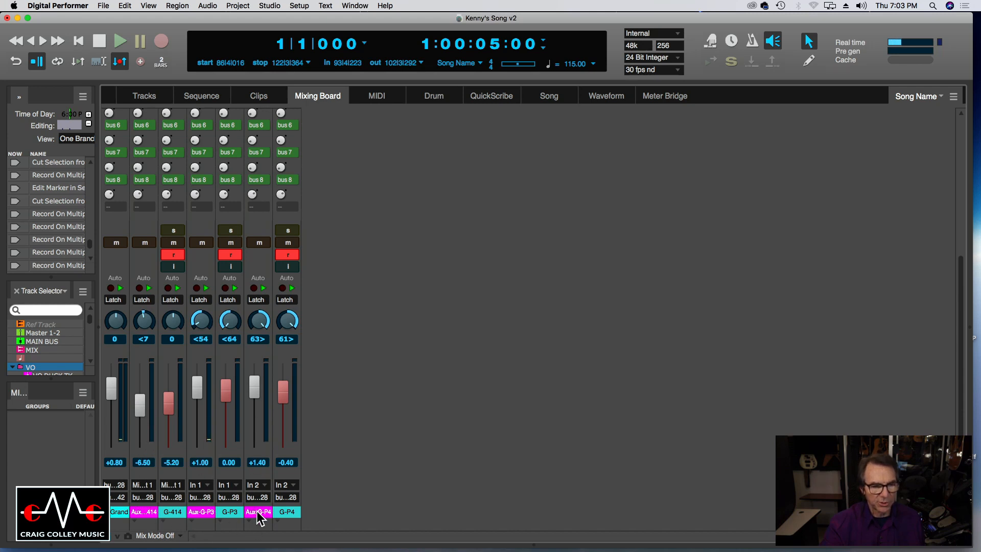
pyautogui.click(171, 255)
pyautogui.click(230, 255)
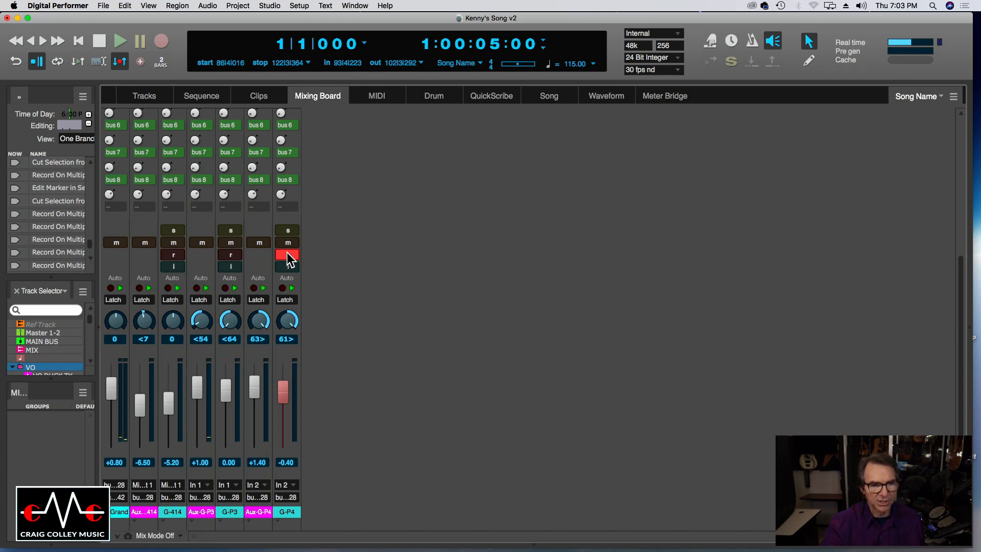
pyautogui.click(289, 255)
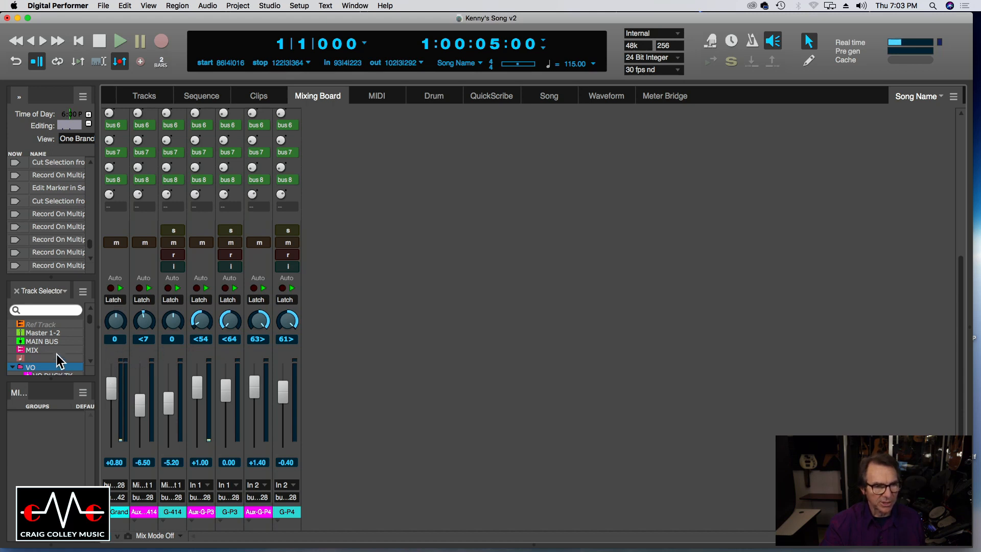
# Add Master 1-2, MAIN BUS and Aux-VO copy to the tracks shown in the Mixing Board
pyautogui.moveTo(54, 335); pyautogui.dragTo(55, 346)
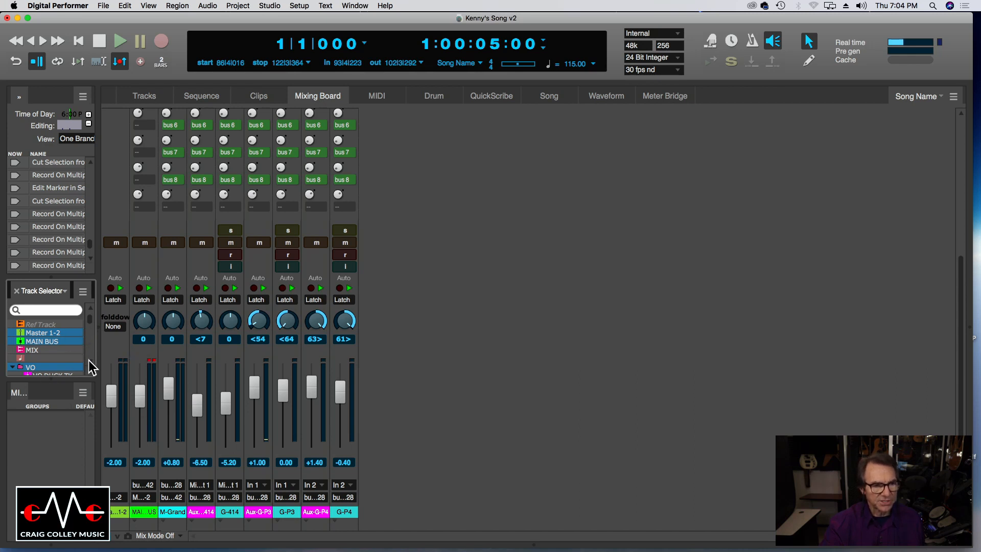
pyautogui.scroll(-5, 88, 364)
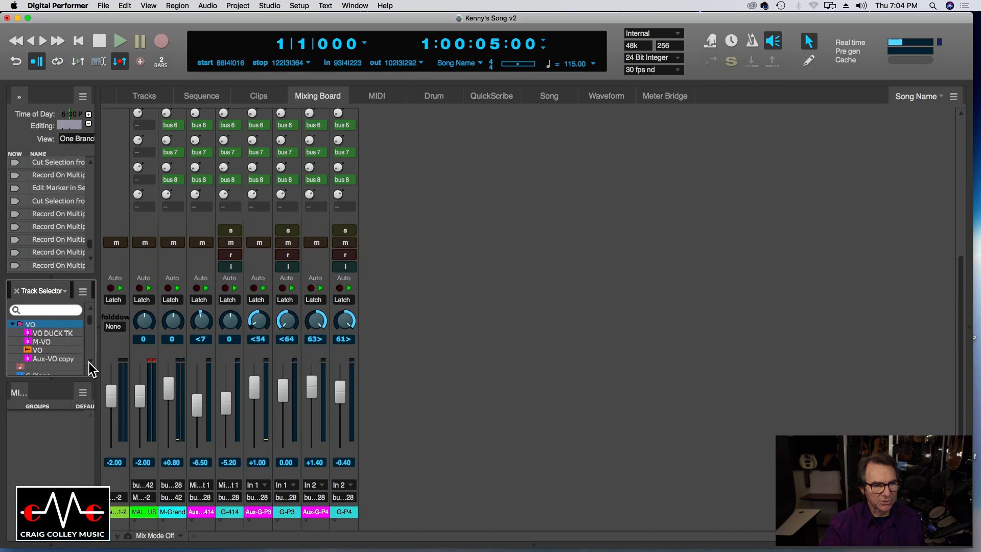
pyautogui.click(66, 359)
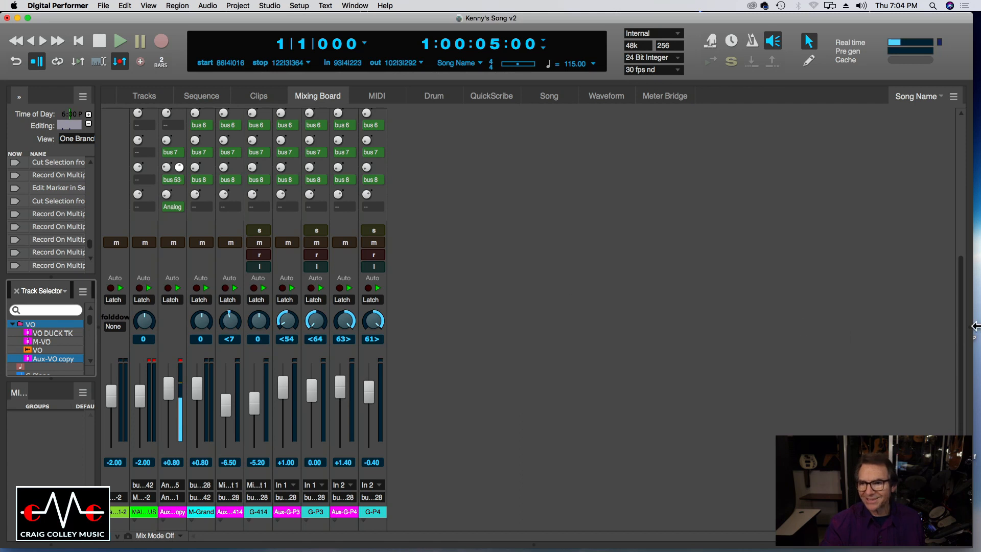
# Inspect the H-Comp insert on MAIN BUS, including its side-chain input and gain-reduction meter, and close it
pyautogui.moveTo(961, 326); pyautogui.dragTo(959, 157)
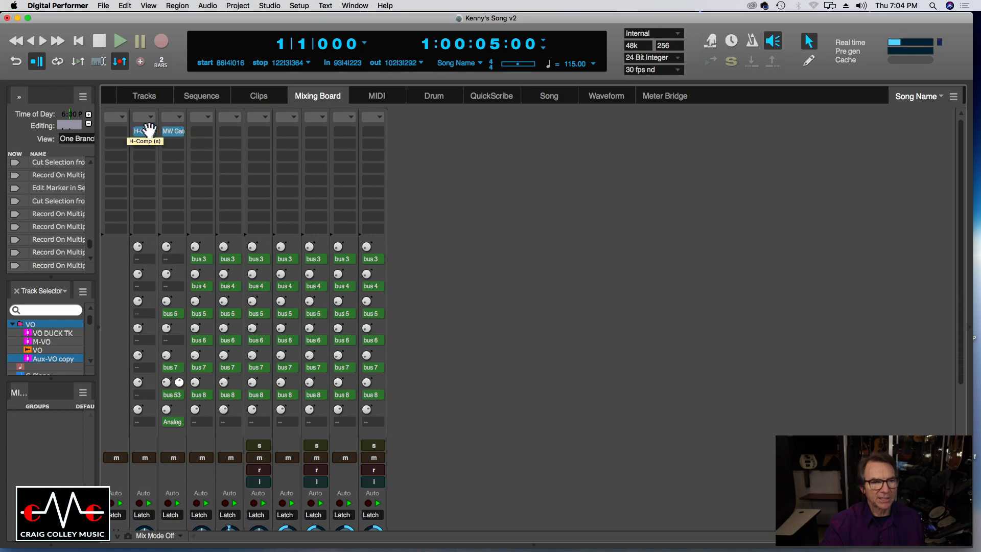
pyautogui.click(147, 130)
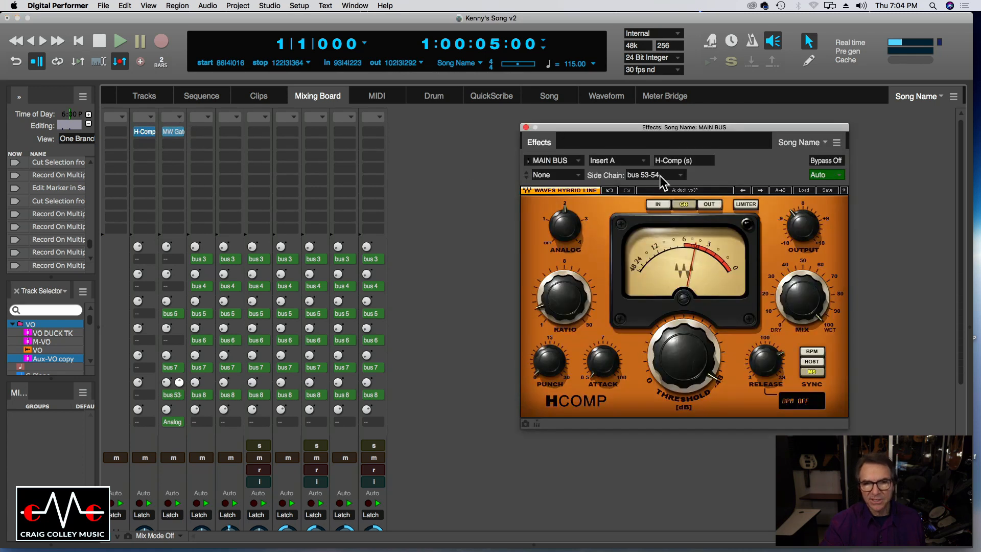
pyautogui.moveTo(645, 132); pyautogui.dragTo(551, 120)
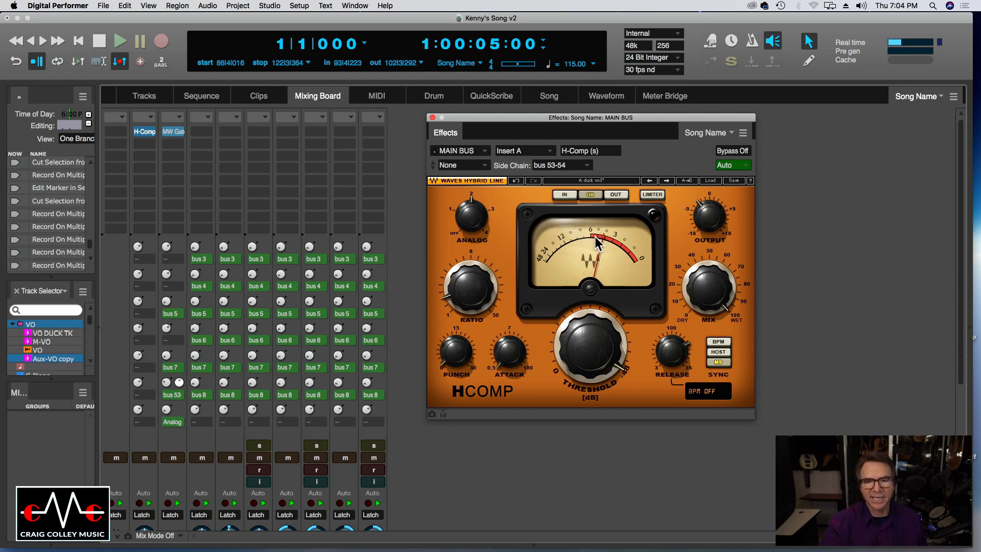
pyautogui.click(432, 117)
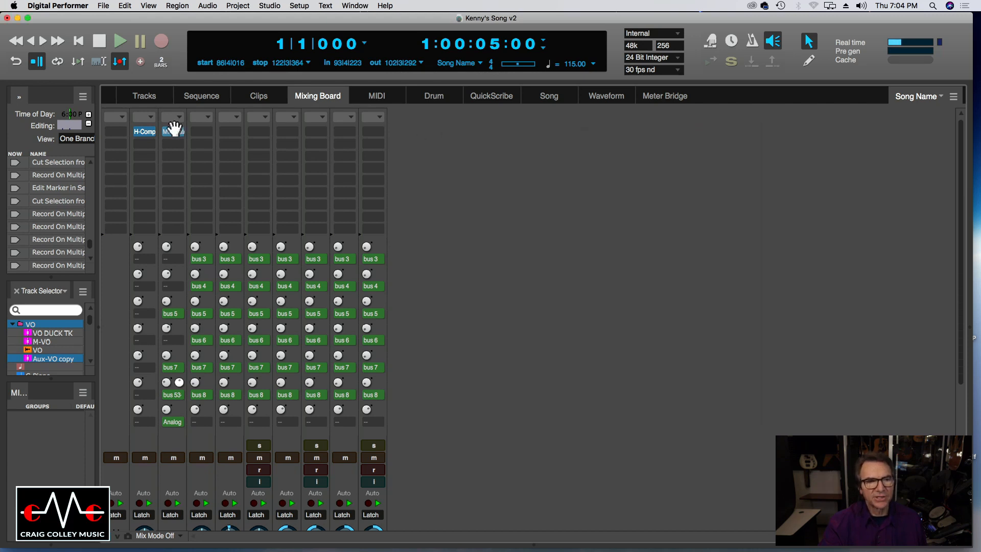
# Inspect the MW Gate settings on the Aux-VO copy track, close the effect and return to the faders
pyautogui.click(173, 132)
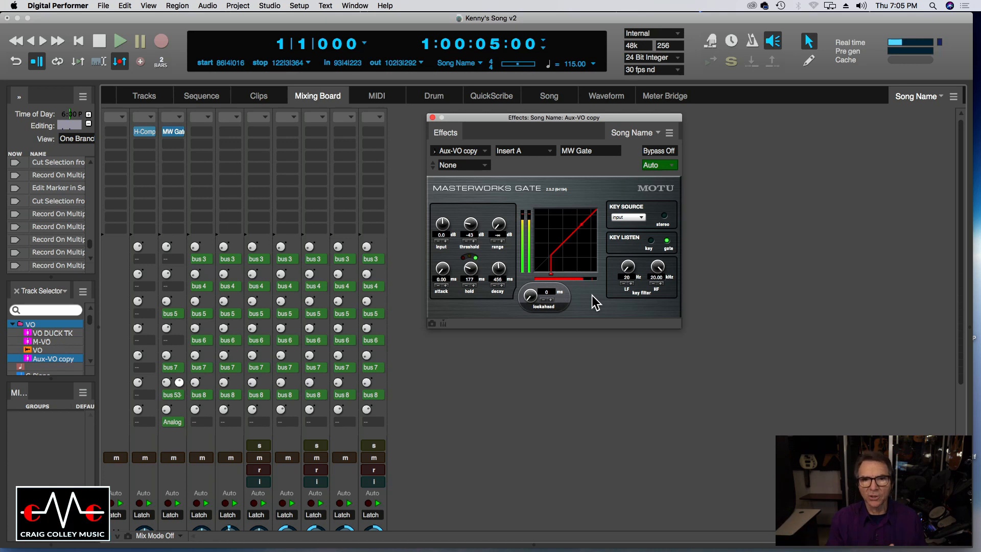
pyautogui.click(432, 117)
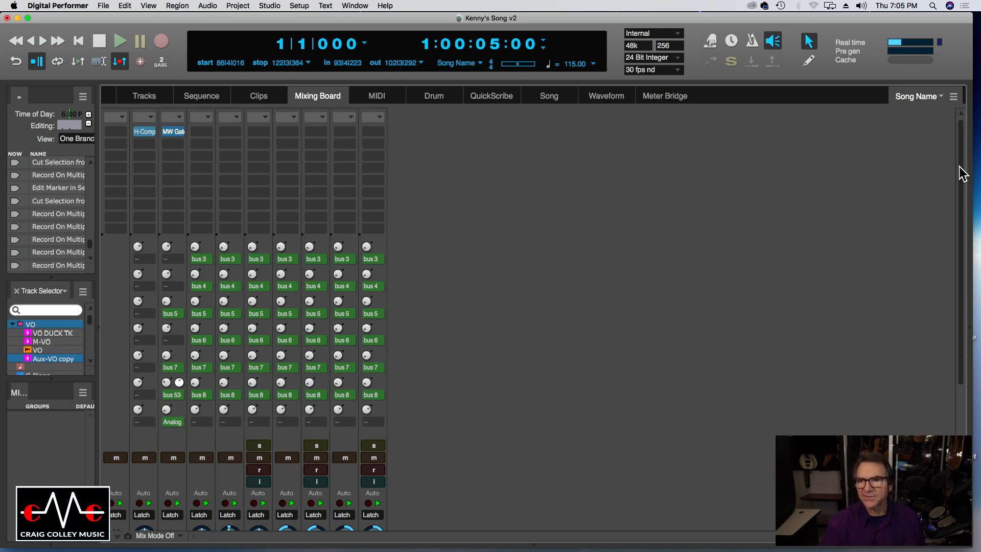
pyautogui.moveTo(961, 174); pyautogui.dragTo(977, 368)
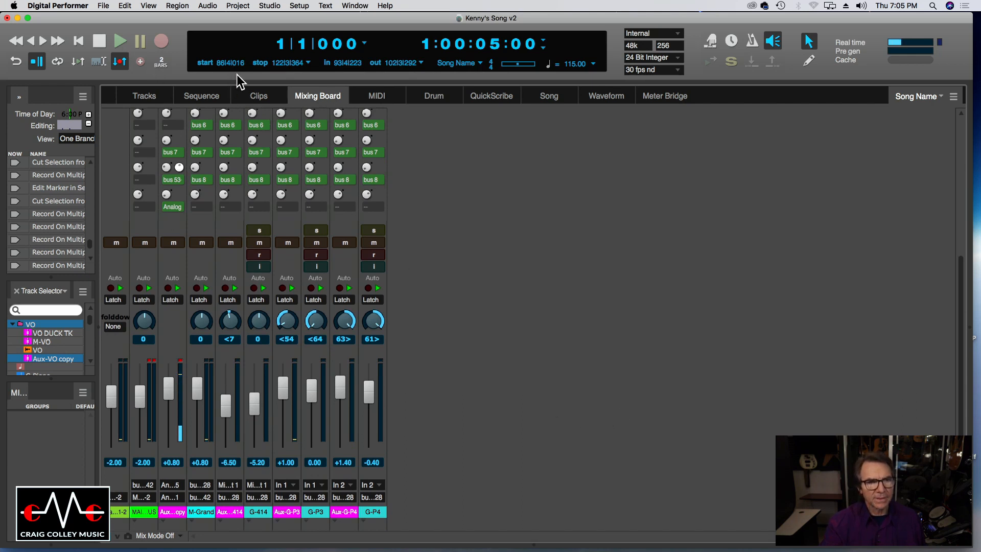
# In the Sequence editor, position the playhead in bar 4 near the V1 - Rec In marker, where the grand piano soundbites begin
pyautogui.click(195, 99)
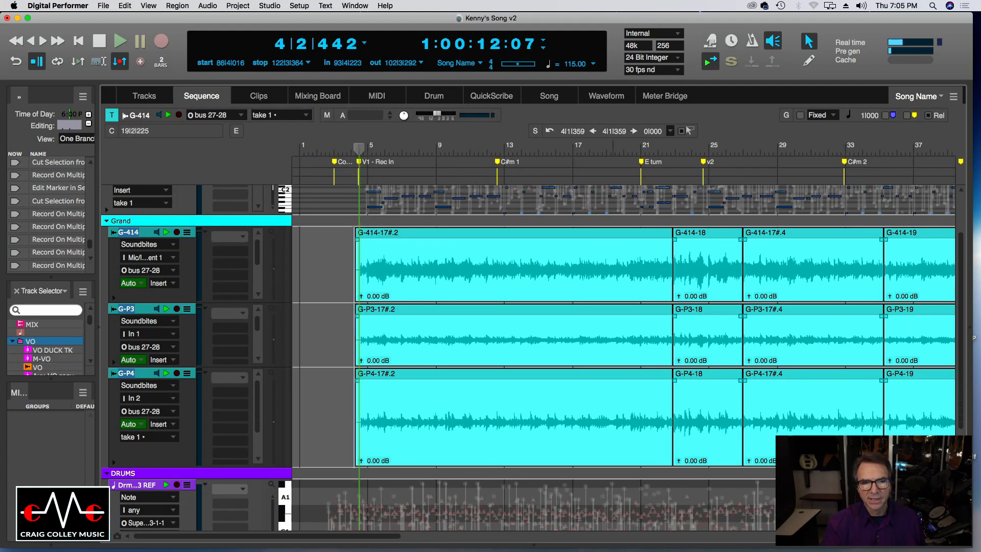
pyautogui.moveTo(358, 152); pyautogui.dragTo(357, 151)
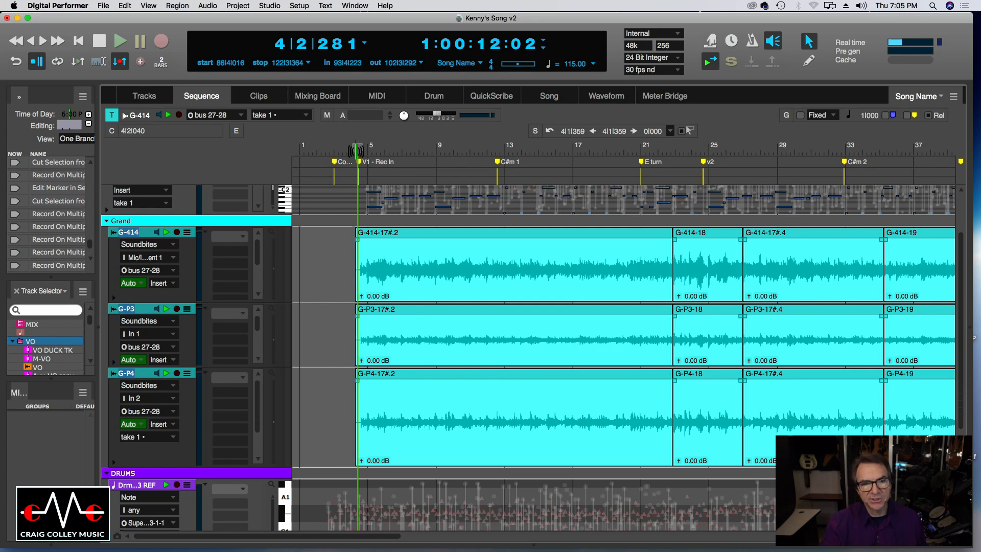
pyautogui.moveTo(356, 151); pyautogui.dragTo(360, 149)
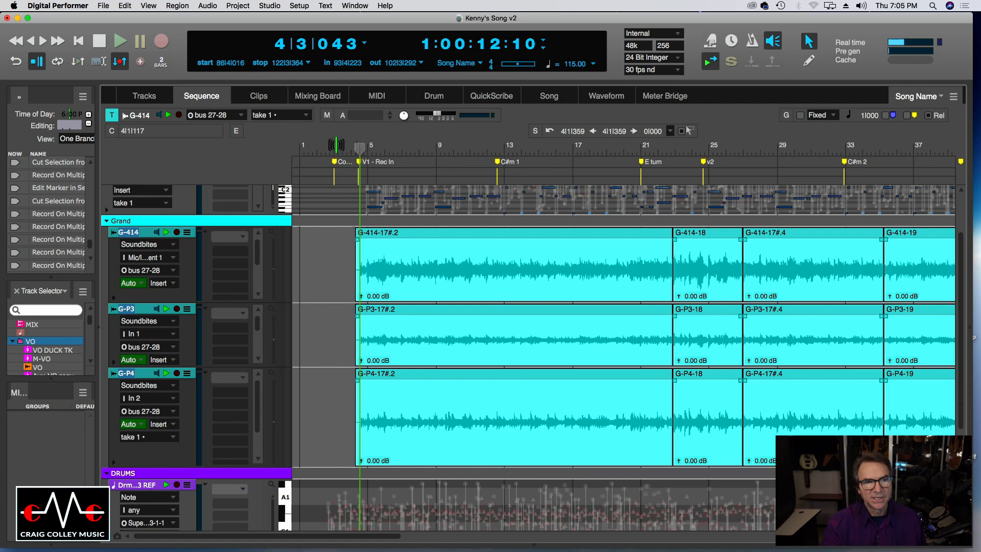
# Play the grand piano tracks from the V1 - Rec In marker to about bar 18 and stop playback
pyautogui.click(121, 42)
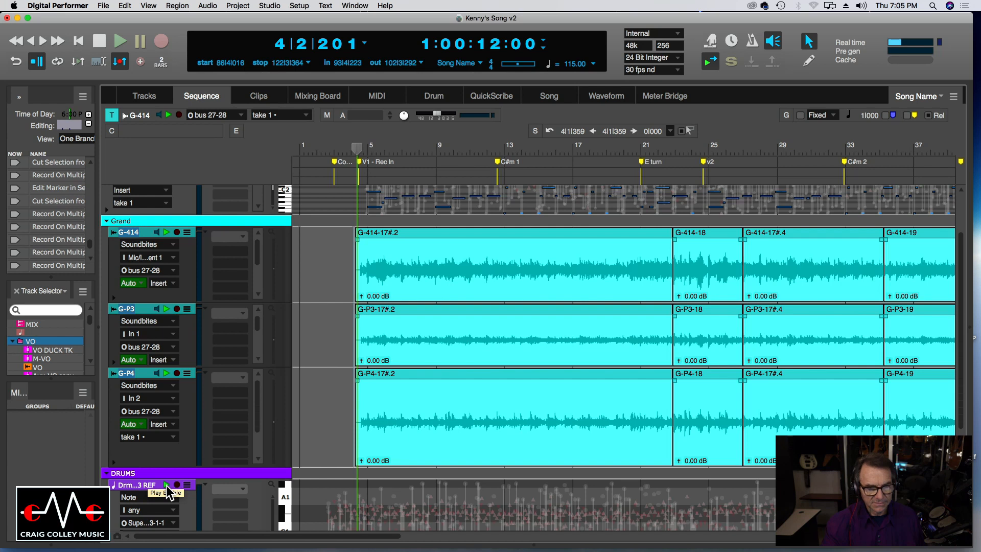
pyautogui.scroll(3, 323, 365)
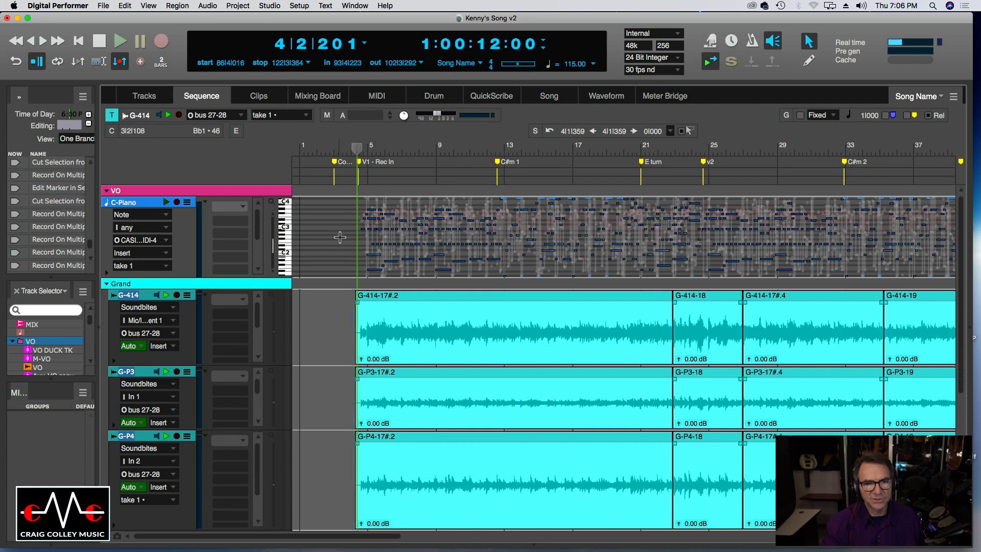
pyautogui.click(120, 42)
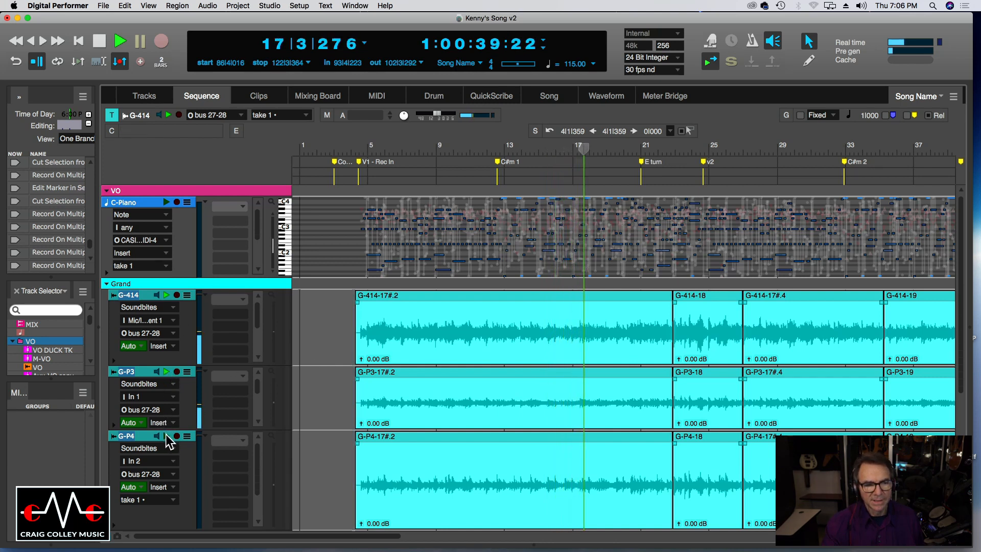
pyautogui.click(100, 41)
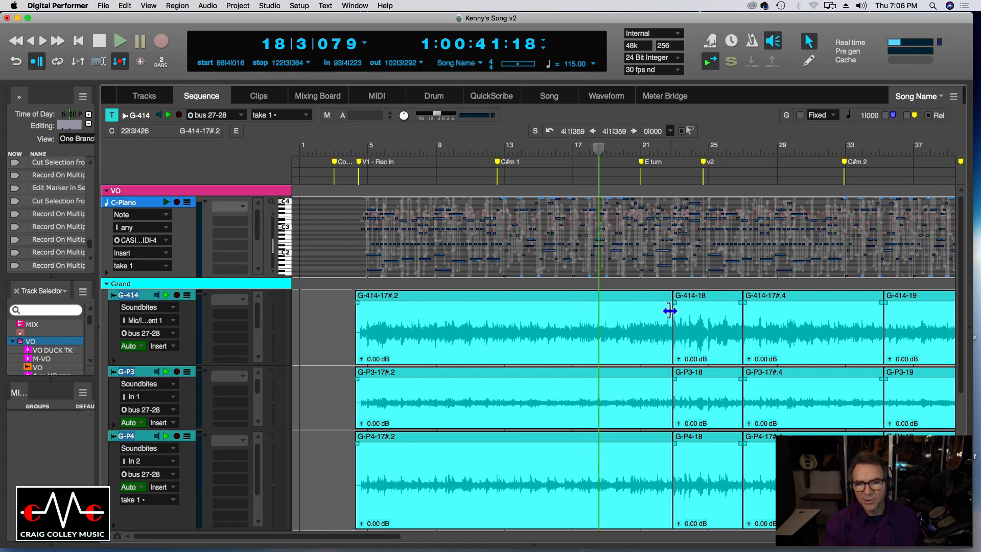
# Trim the end of the first G-414 soundbite alone back to about bar 20, and undo the trim
pyautogui.moveTo(671, 313); pyautogui.dragTo(621, 327)
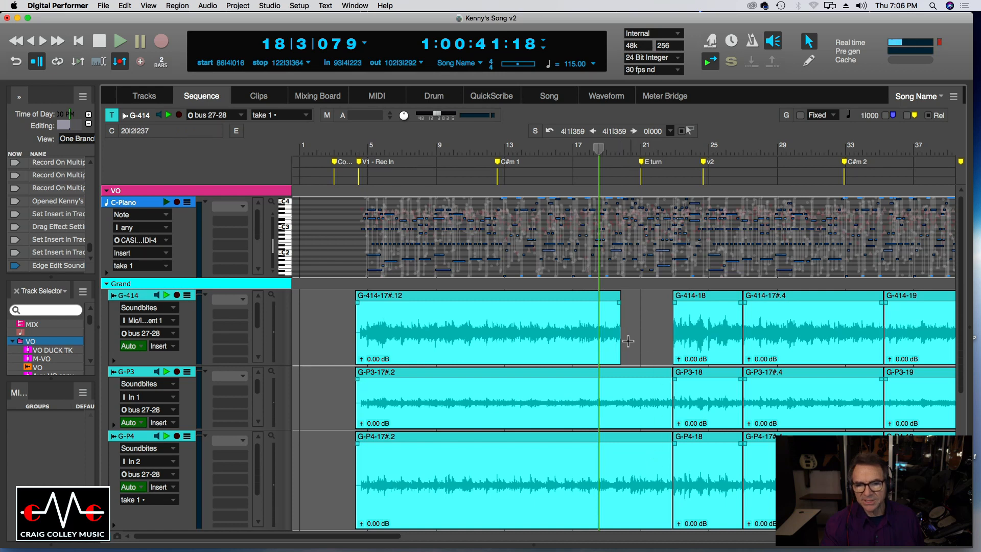
pyautogui.press('super+z')
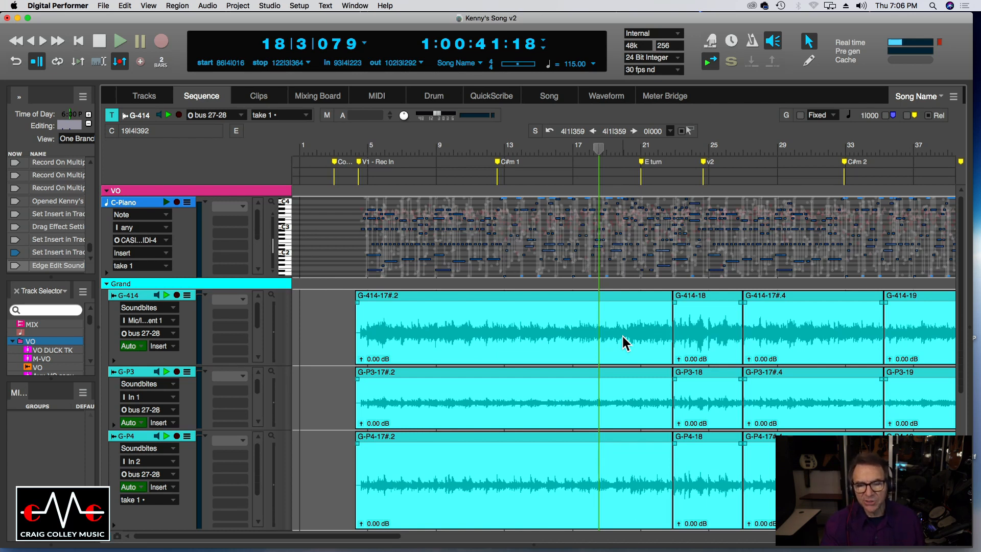
# In the Tracks overview, select the grand piano tracks from G-414 to G-P4 and create a new track group named Group-1
pyautogui.click(152, 97)
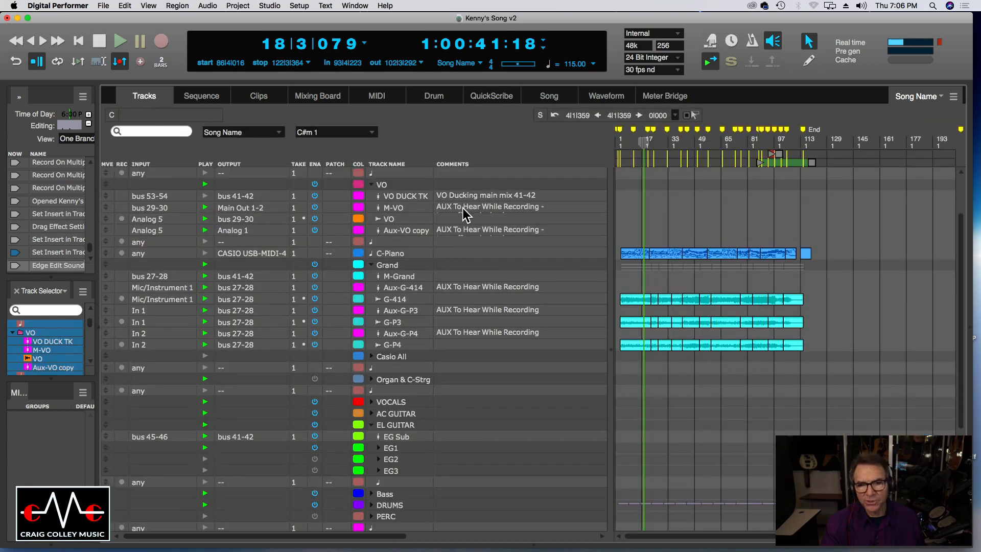
pyautogui.moveTo(826, 297); pyautogui.dragTo(614, 341)
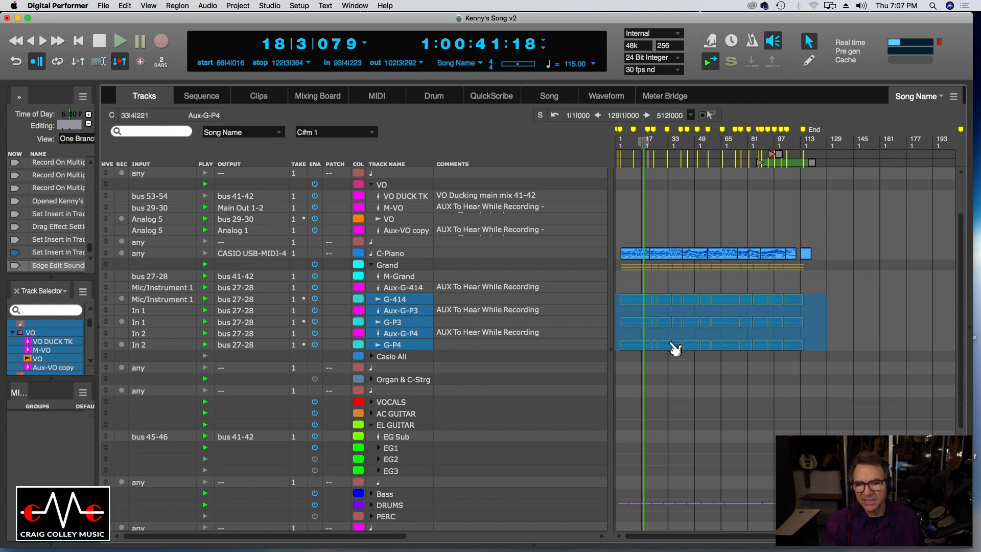
pyautogui.click(239, 6)
pyautogui.moveTo(244, 95)
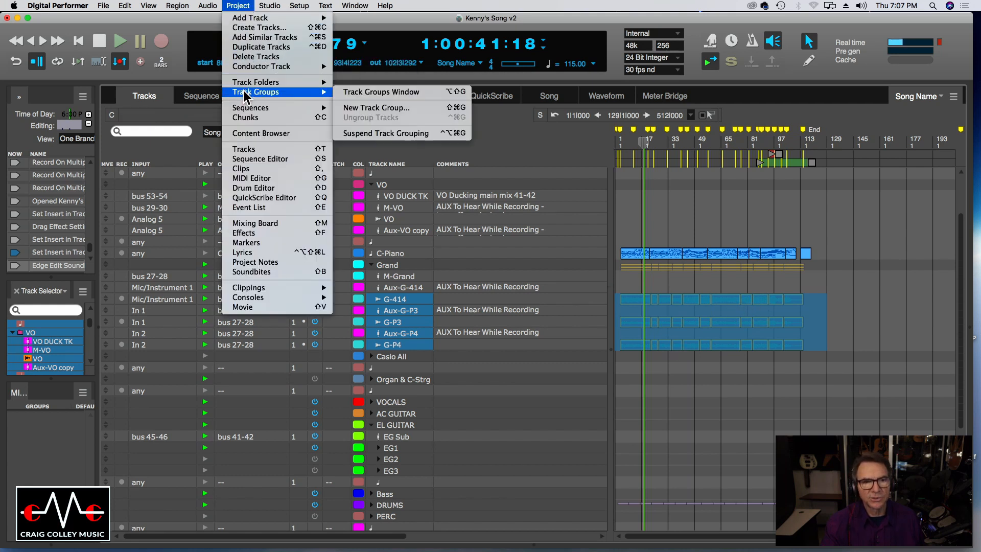
pyautogui.click(361, 109)
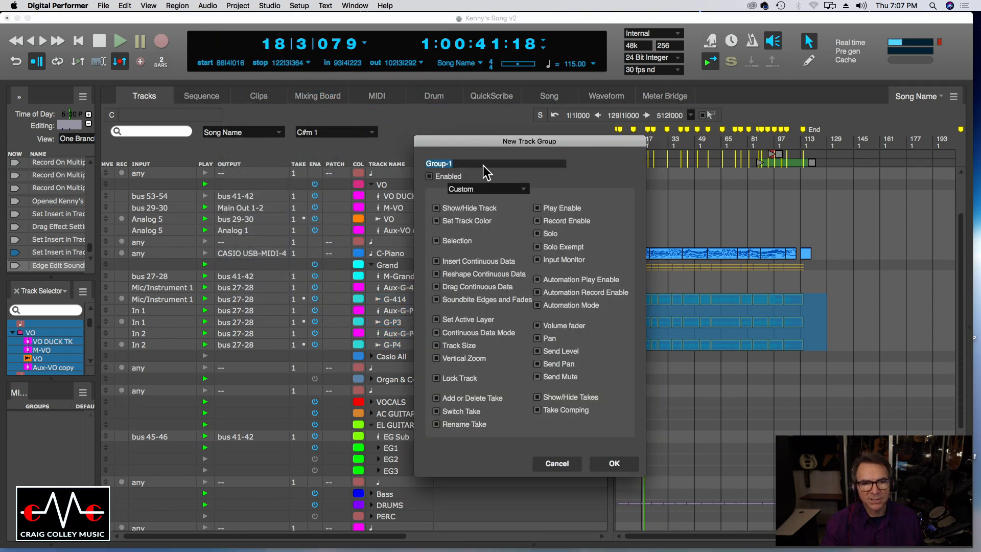
pyautogui.click(615, 464)
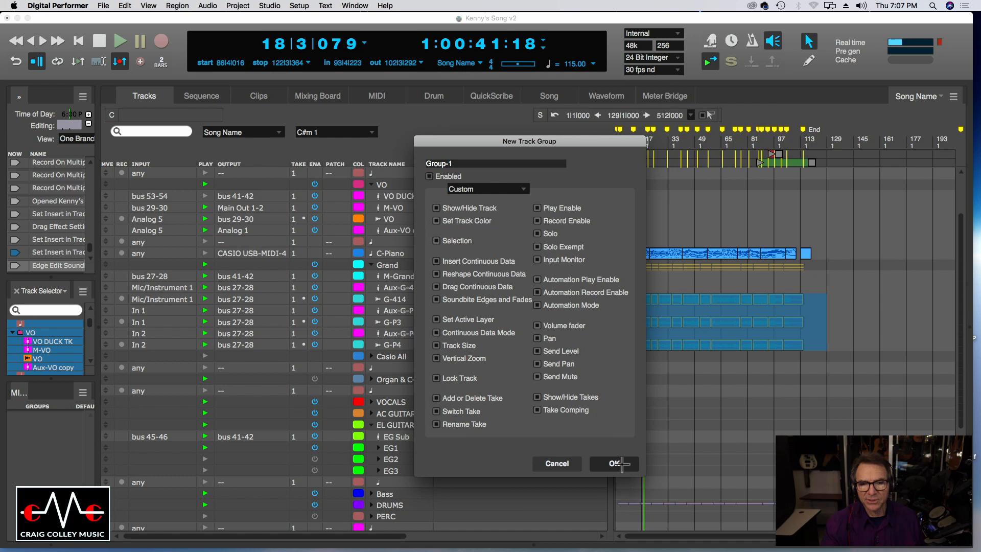
# In the Sequence editor, clear the selection and edge-edit the end of the first grouped grand piano soundbites near the end of bar 22
pyautogui.click(200, 100)
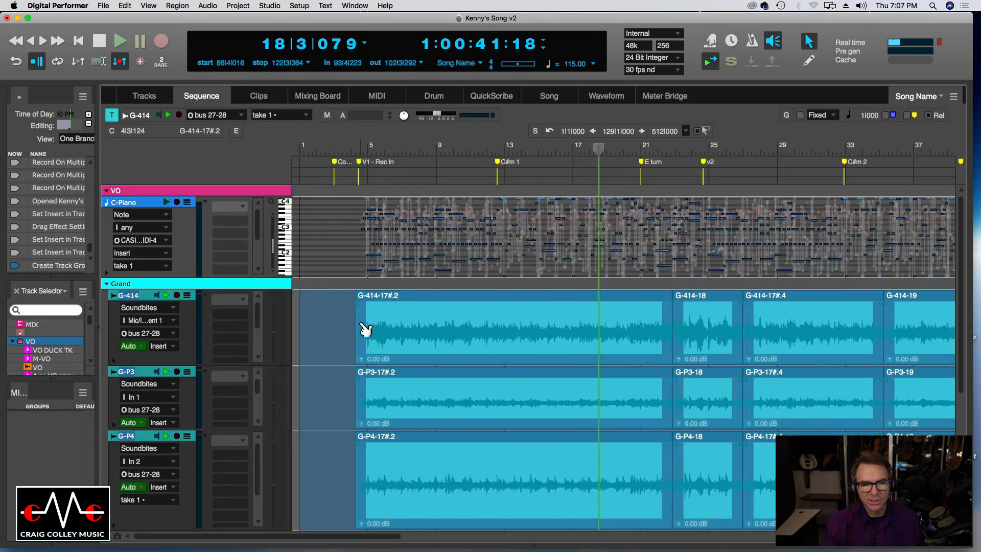
pyautogui.click(322, 316)
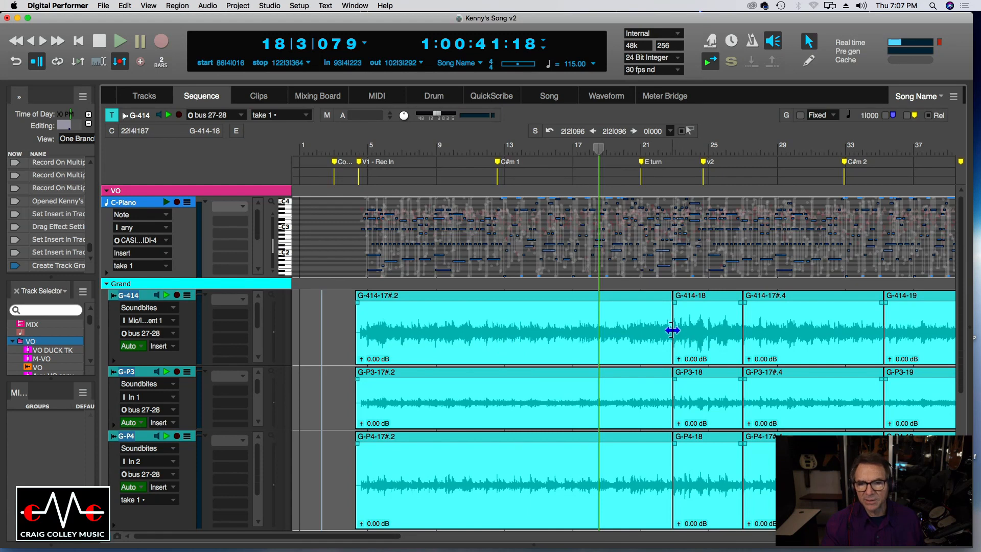
pyautogui.moveTo(671, 331)
pyautogui.mouseDown()
pyautogui.moveTo(607, 331)
pyautogui.moveTo(673, 326)
pyautogui.mouseUp()
# Bring the piano edit points after the E turn marker into view and position the playhead in bar 21, ahead of the first edit
pyautogui.click(663, 154)
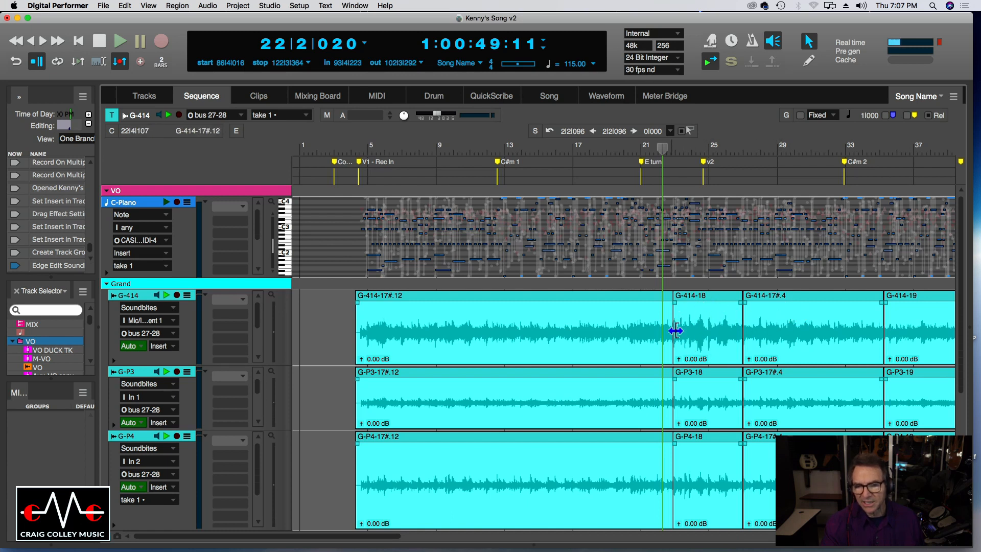
pyautogui.click(652, 152)
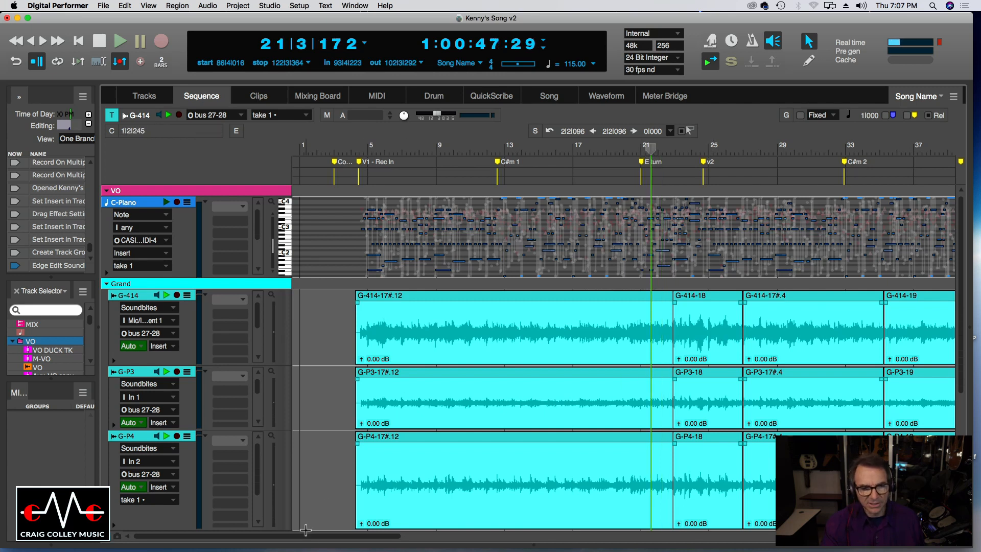
pyautogui.moveTo(305, 535); pyautogui.dragTo(368, 536)
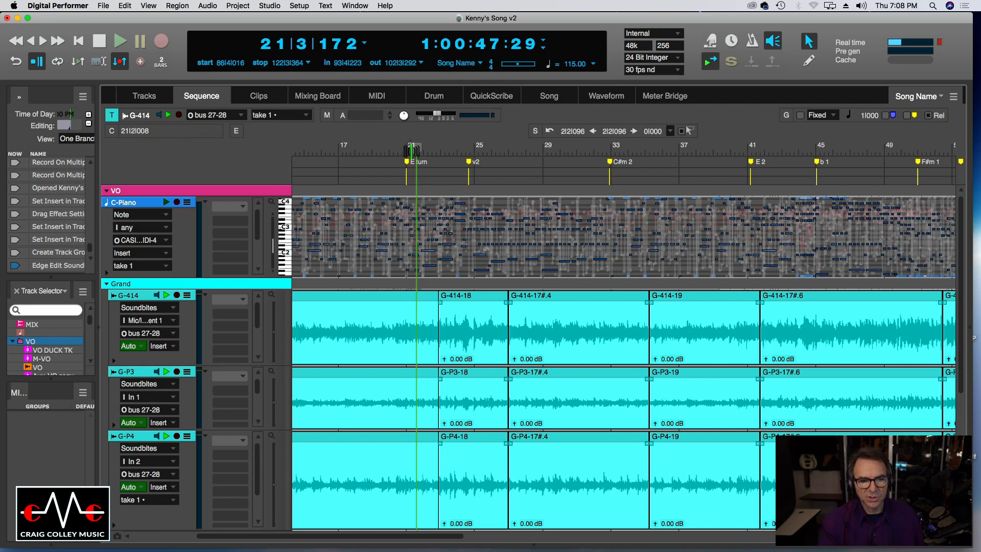
pyautogui.moveTo(415, 150); pyautogui.dragTo(410, 149)
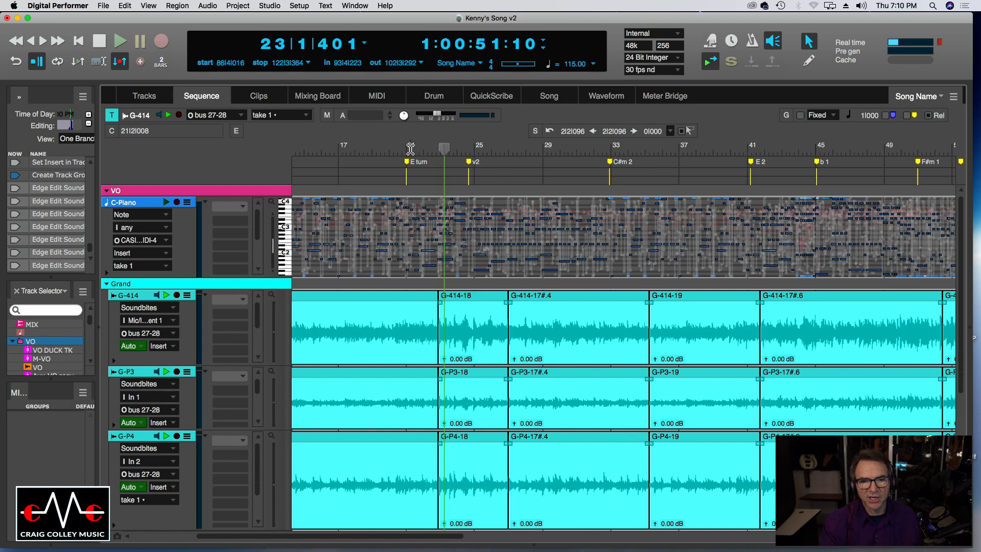
pyautogui.moveTo(440, 149); pyautogui.dragTo(410, 149)
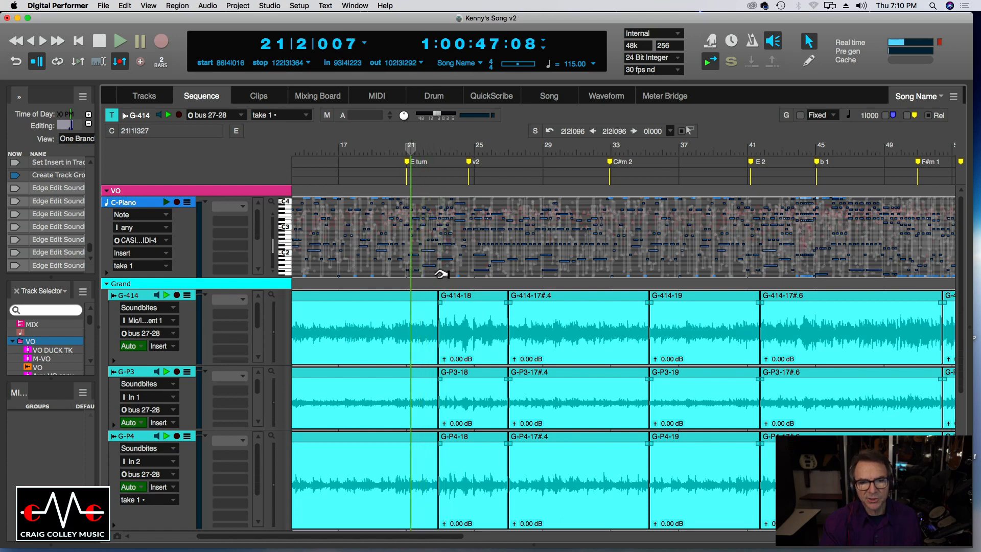
# With the Pointer tool, try shifting the edit point between the first grouped piano soundbites and the G-414-18 section slightly earlier in bar 22
pyautogui.click(815, 42)
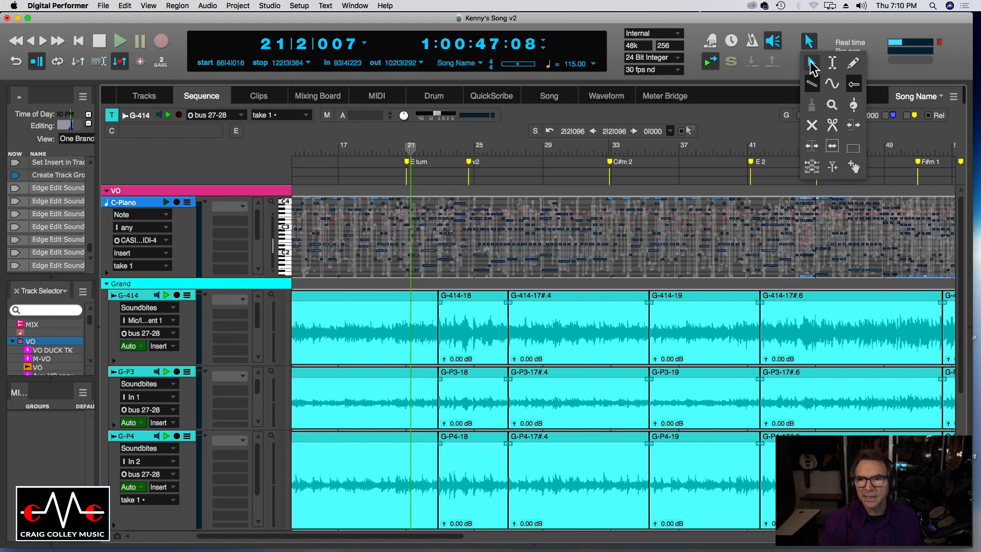
pyautogui.click(811, 62)
pyautogui.moveTo(436, 323)
pyautogui.mouseDown()
pyautogui.moveTo(427, 326)
pyautogui.moveTo(449, 326)
pyautogui.moveTo(423, 327)
pyautogui.moveTo(462, 327)
pyautogui.moveTo(387, 336)
pyautogui.moveTo(438, 325)
pyautogui.mouseUp()
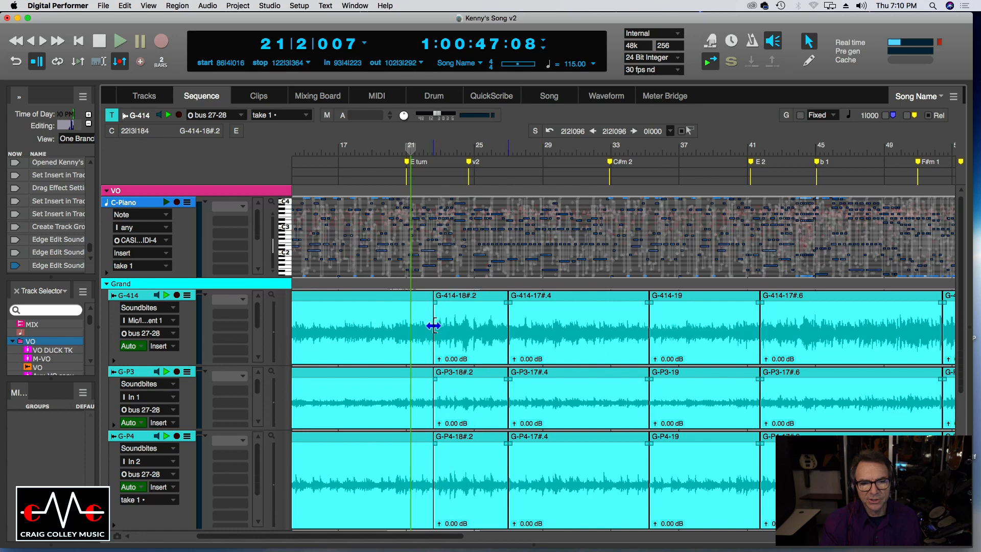
pyautogui.moveTo(425, 326)
pyautogui.mouseDown()
pyautogui.moveTo(469, 323)
pyautogui.moveTo(430, 324)
pyautogui.mouseUp()
# Undo the recent grouped edge edits until the G-414-18 section starts at its original edit point near the end of bar 22
pyautogui.press('super+z')
pyautogui.press('super+z')
pyautogui.press('super+z')
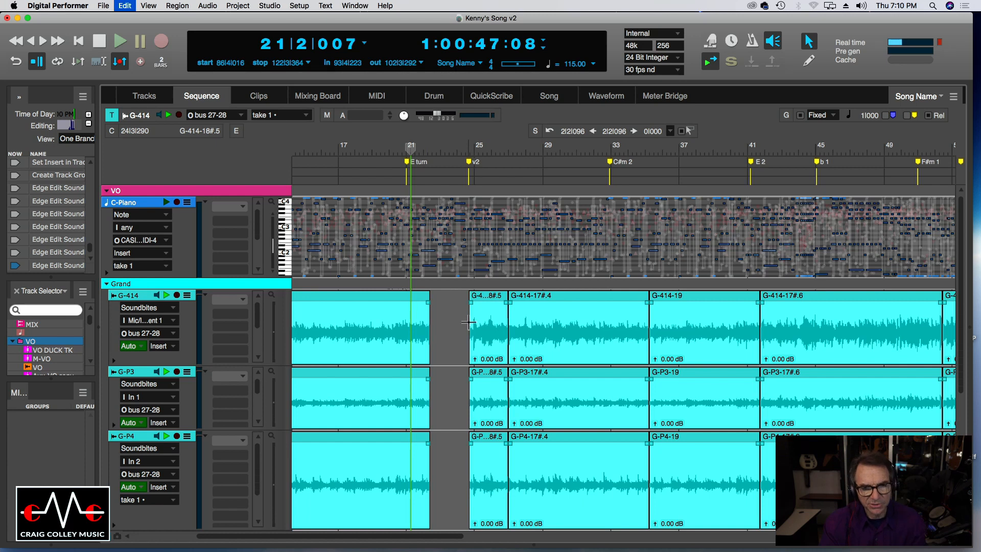
pyautogui.press('super+z')
pyautogui.press('super+z')
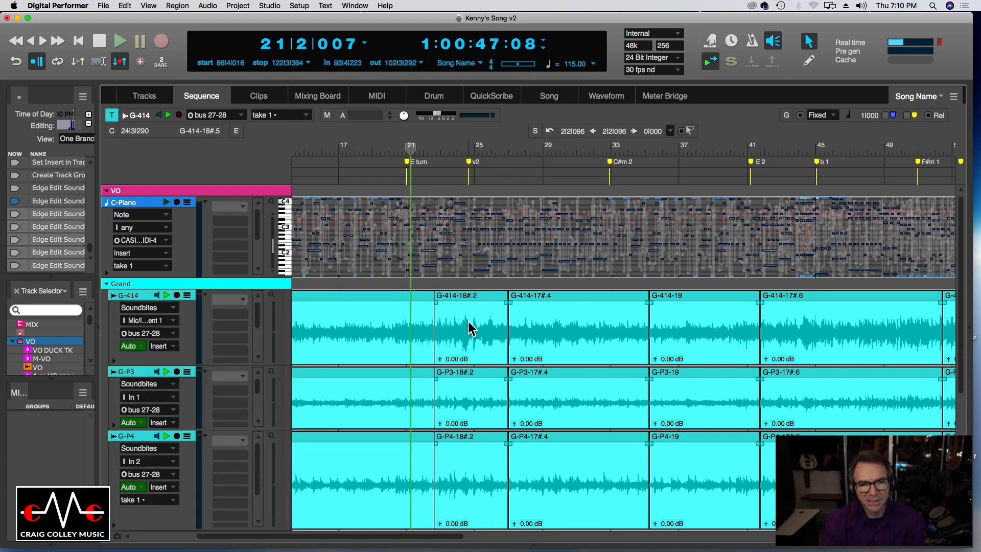
pyautogui.click(129, 4)
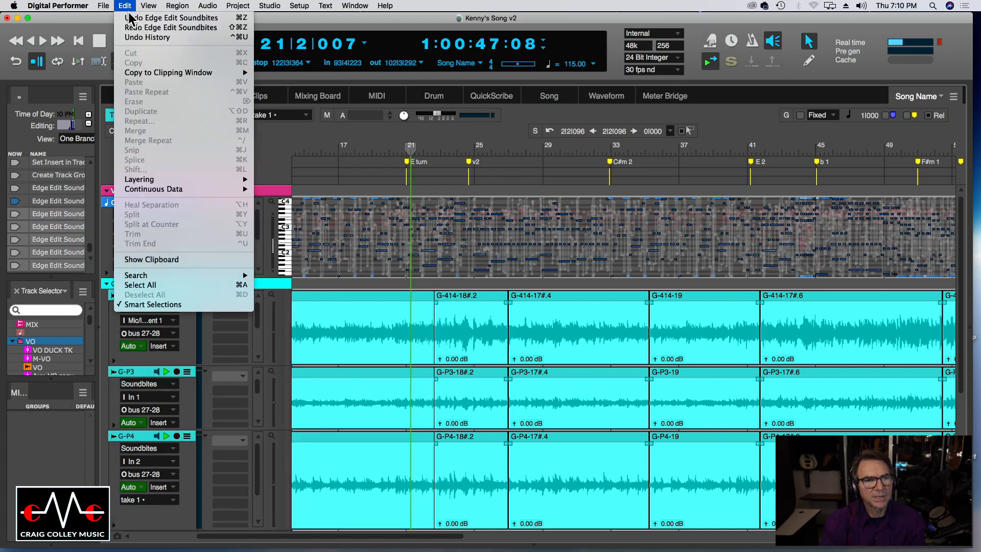
pyautogui.click(129, 29)
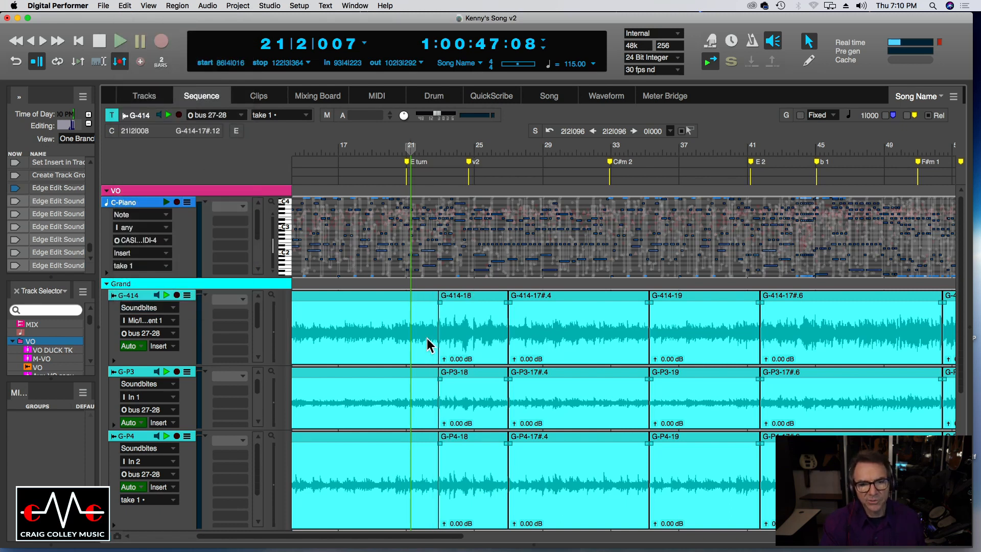
# Shift the start of the grouped G-414-18 section later to about bar 23, and audition the transition from about bar 22
pyautogui.moveTo(440, 334)
pyautogui.mouseDown()
pyautogui.moveTo(534, 333)
pyautogui.moveTo(444, 332)
pyautogui.moveTo(458, 325)
pyautogui.moveTo(448, 325)
pyautogui.mouseUp()
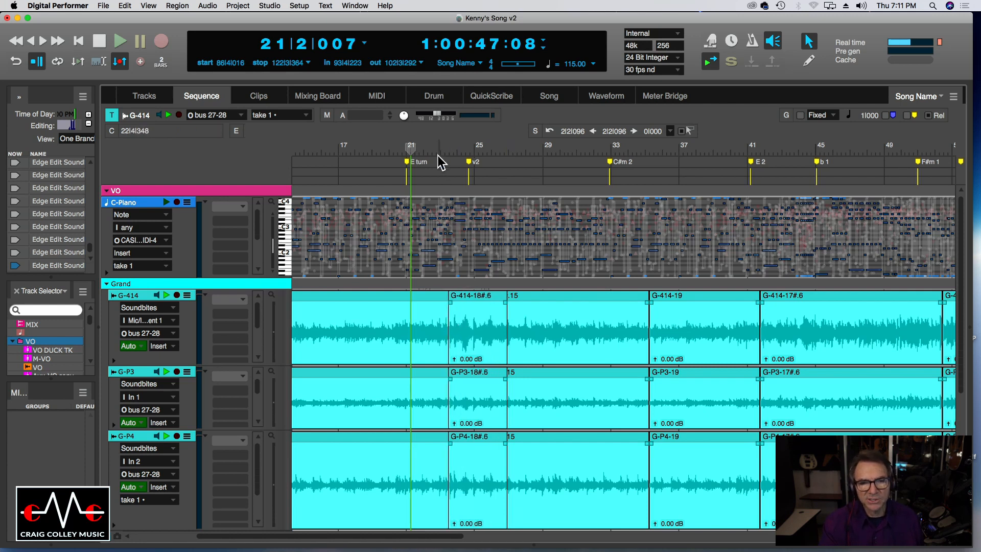
pyautogui.click(429, 150)
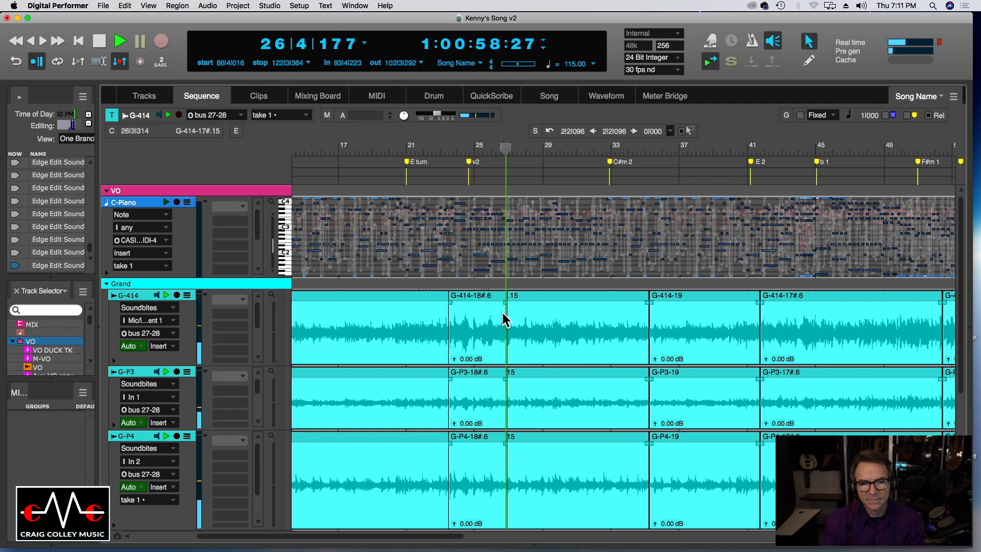
# Extend the G-414-18 section's end to about bar 28 and reshape its start around bar 25, auditioning from just before the v2 marker
pyautogui.moveTo(507, 313); pyautogui.dragTo(535, 309)
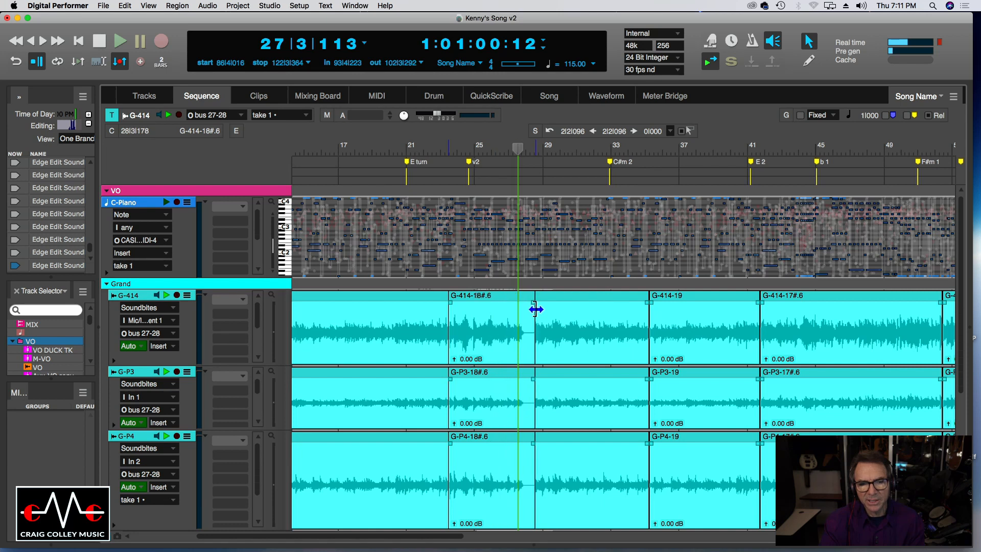
pyautogui.moveTo(450, 317)
pyautogui.mouseDown()
pyautogui.moveTo(498, 315)
pyautogui.moveTo(479, 315)
pyautogui.moveTo(488, 316)
pyautogui.mouseUp()
pyautogui.click(457, 151)
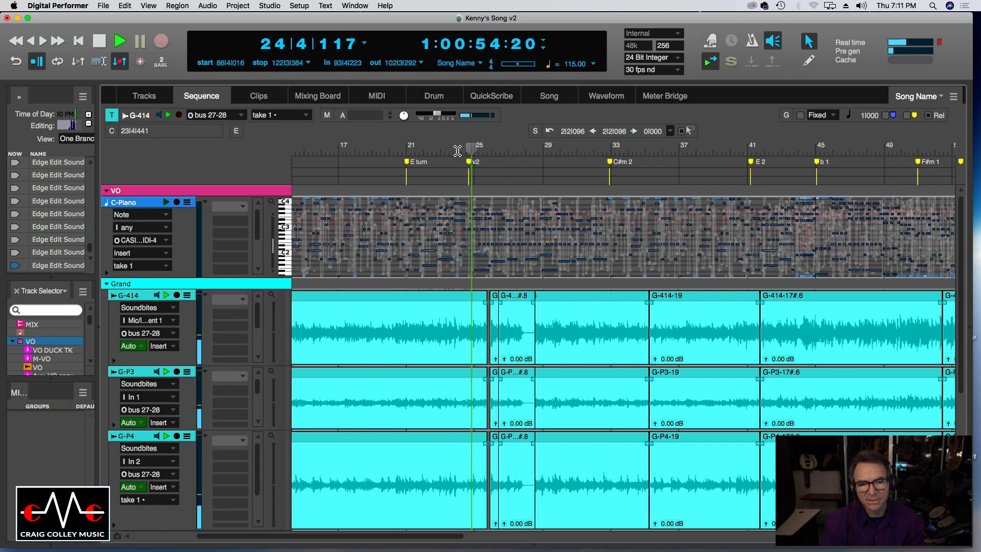
pyautogui.press('space')
pyautogui.moveTo(477, 319); pyautogui.dragTo(455, 320)
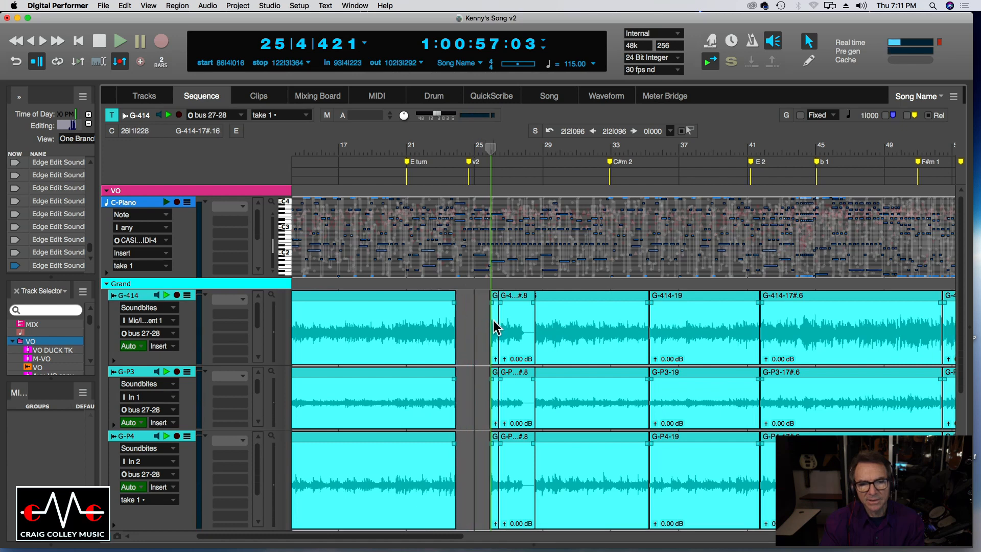
pyautogui.moveTo(494, 321)
pyautogui.mouseDown()
pyautogui.moveTo(445, 320)
pyautogui.moveTo(477, 318)
pyautogui.mouseUp()
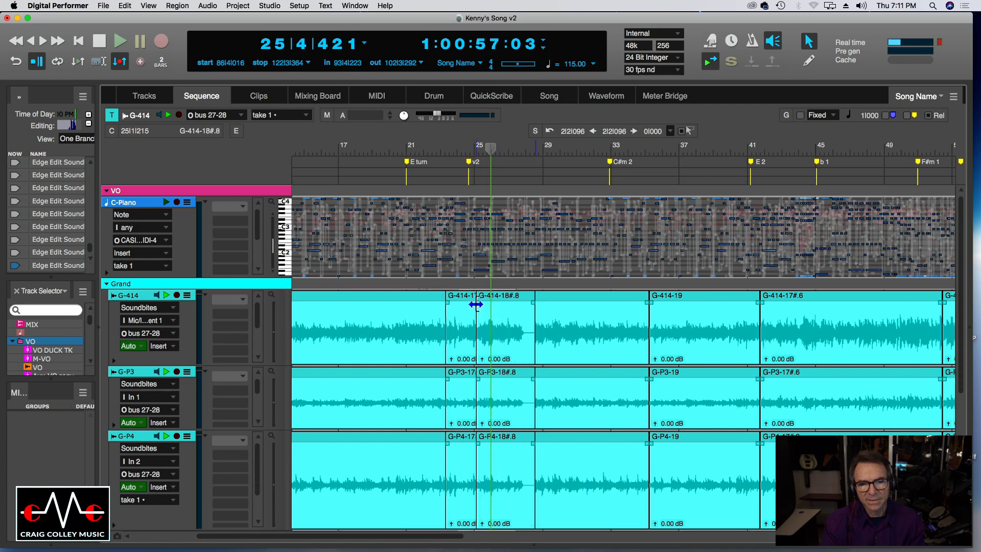
# Play the grouped piano edits from about bar 21, pull the G-414-18 section's end back to about bar 26, and stop playback
pyautogui.click(416, 151)
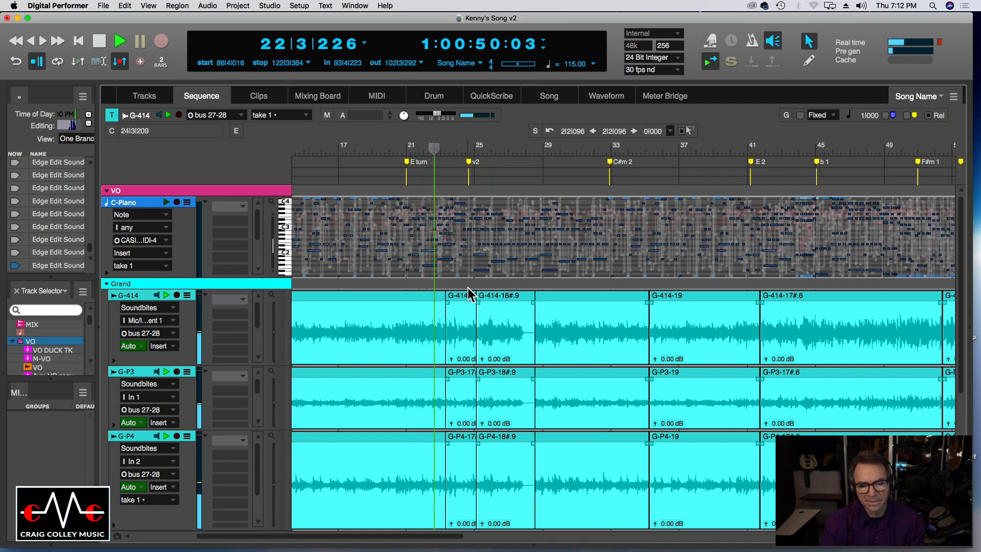
pyautogui.press('super+Right')
pyautogui.press('super+Right')
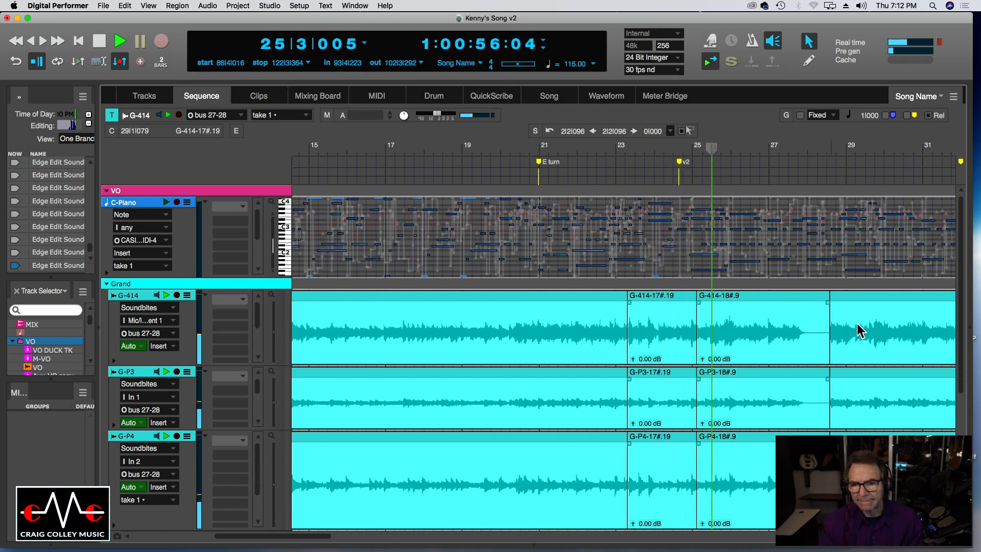
pyautogui.moveTo(829, 311); pyautogui.dragTo(746, 320)
pyautogui.press('space')
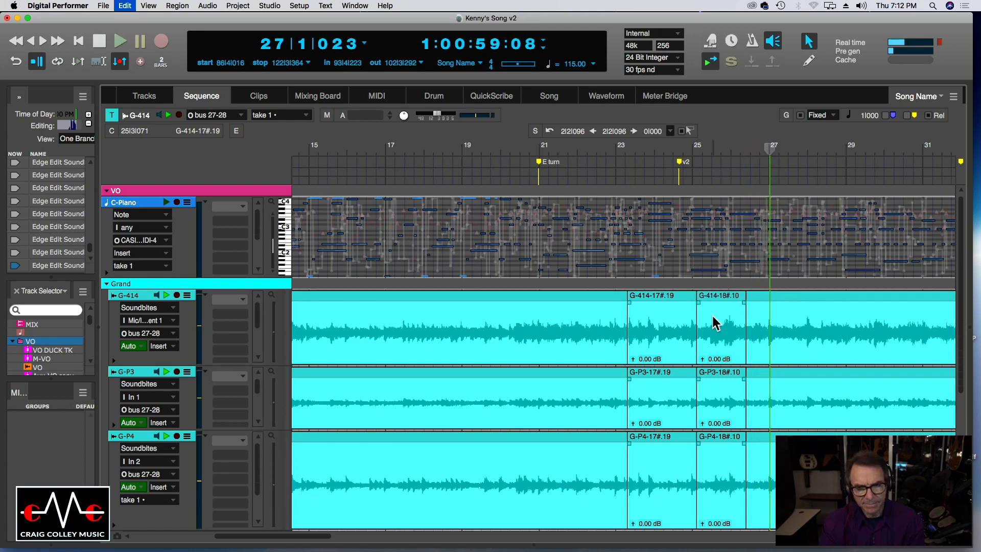
# Undo the grouped edge edits one by one until the G-414-18 section ends at bar 27 against the G-414-17 soundbites
pyautogui.press('super+z')
pyautogui.press('super+z')
pyautogui.press('super+z')
pyautogui.press('super+z')
pyautogui.press('super+z')
pyautogui.press('super+z')
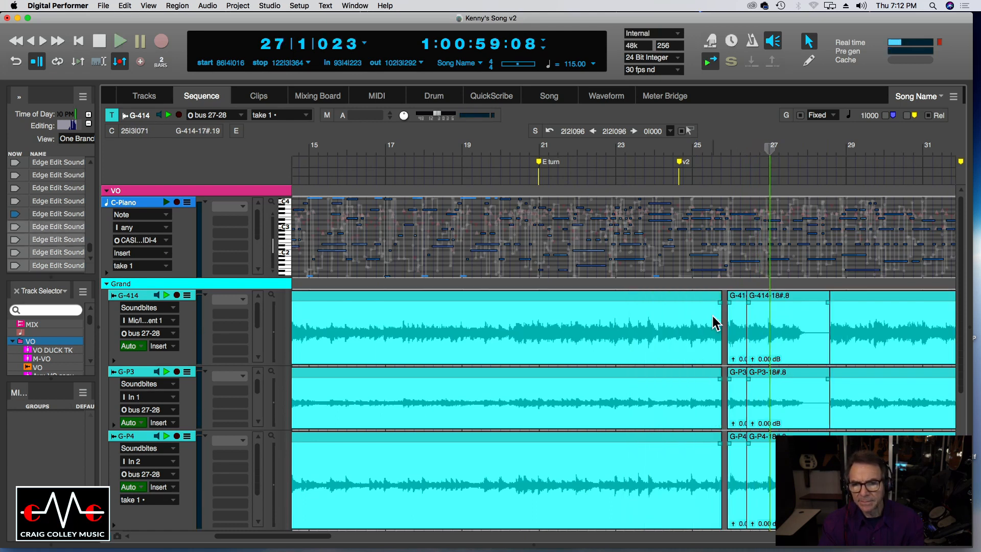
pyautogui.press('super+z')
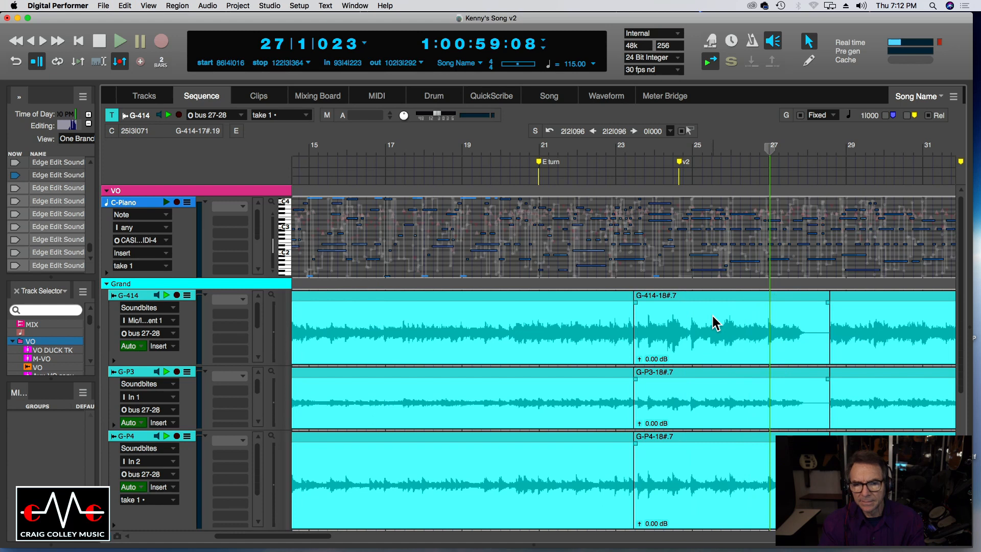
pyautogui.press('super+z')
pyautogui.press('super+z')
pyautogui.press('super+z')
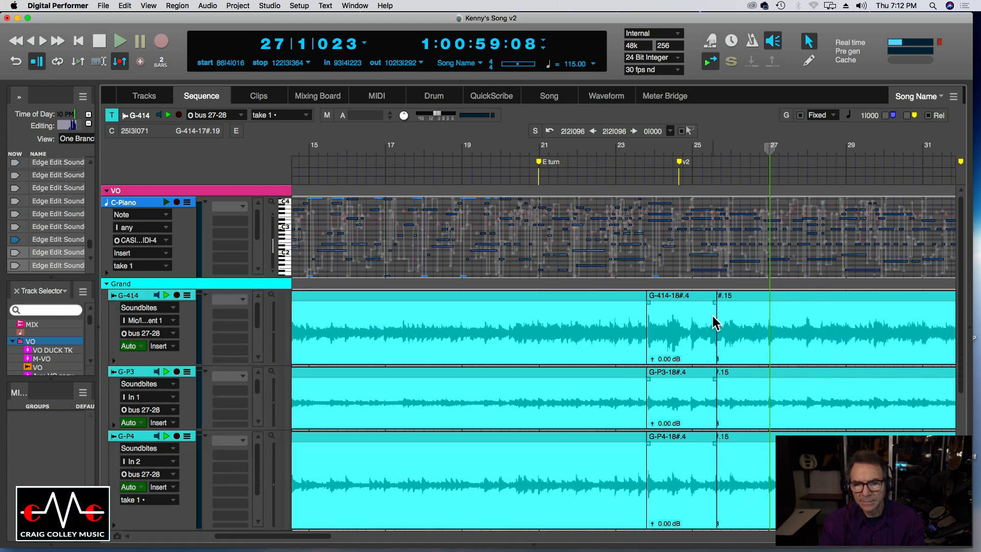
pyautogui.click(124, 5)
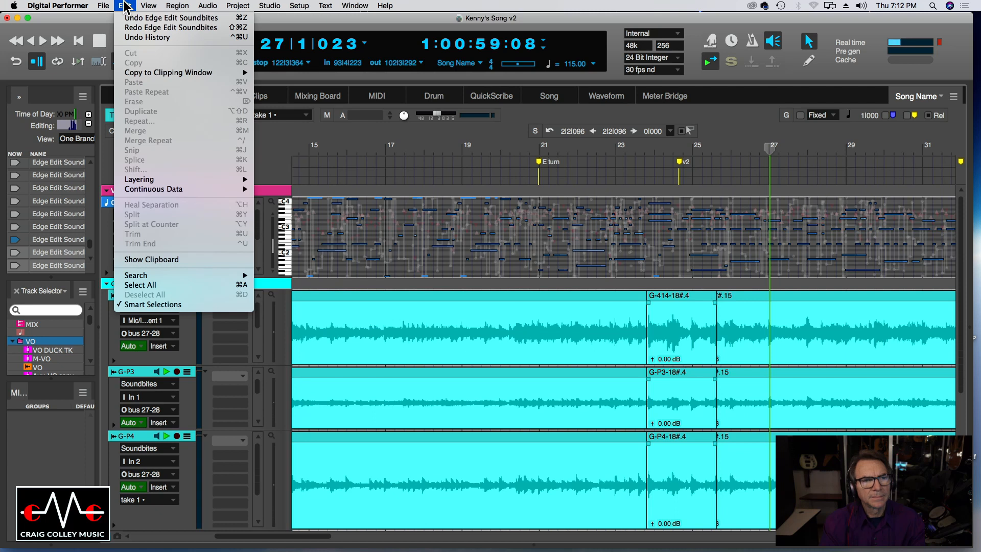
pyautogui.click(124, 5)
pyautogui.press('super+z')
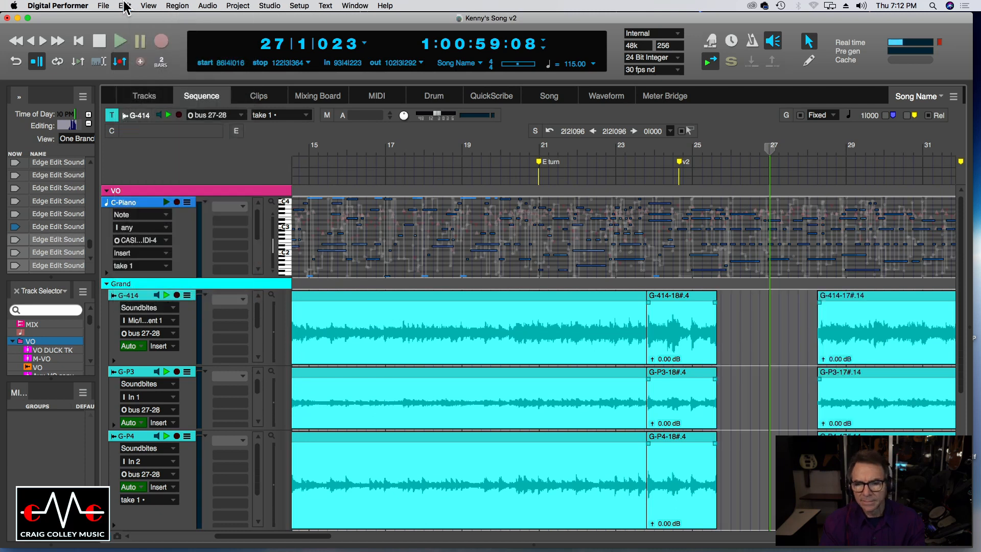
pyautogui.press('super+z')
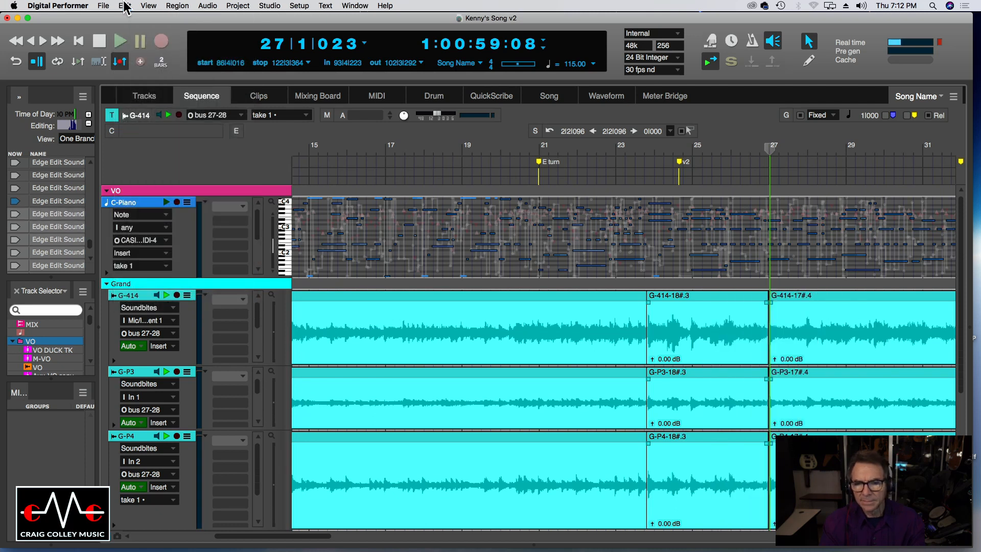
# Undo the remaining grouped edge edits and the creation of track group Group-1, and redo only the group's creation
pyautogui.press('super+z')
pyautogui.press('super+z')
pyautogui.press('super+z')
pyautogui.press('super+z')
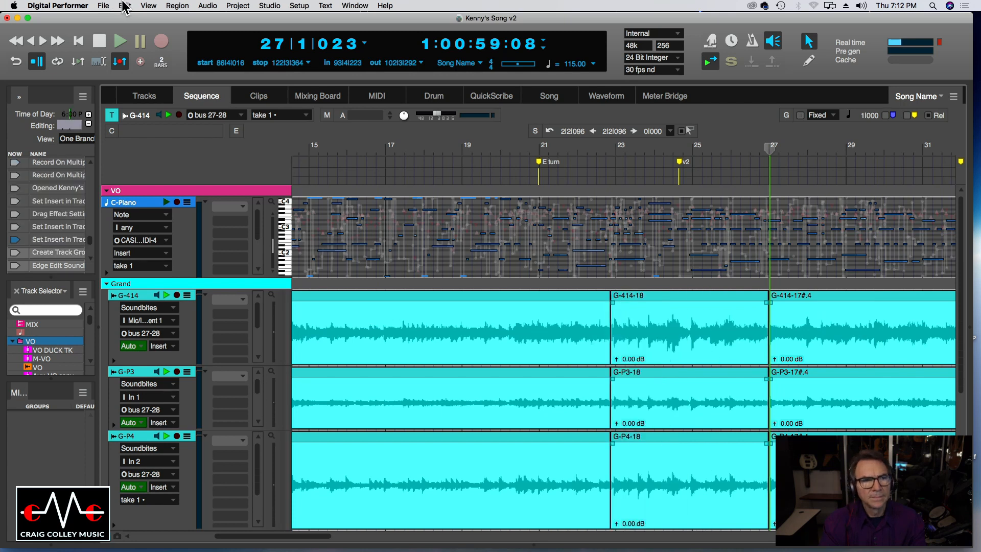
pyautogui.click(125, 6)
pyautogui.click(121, 26)
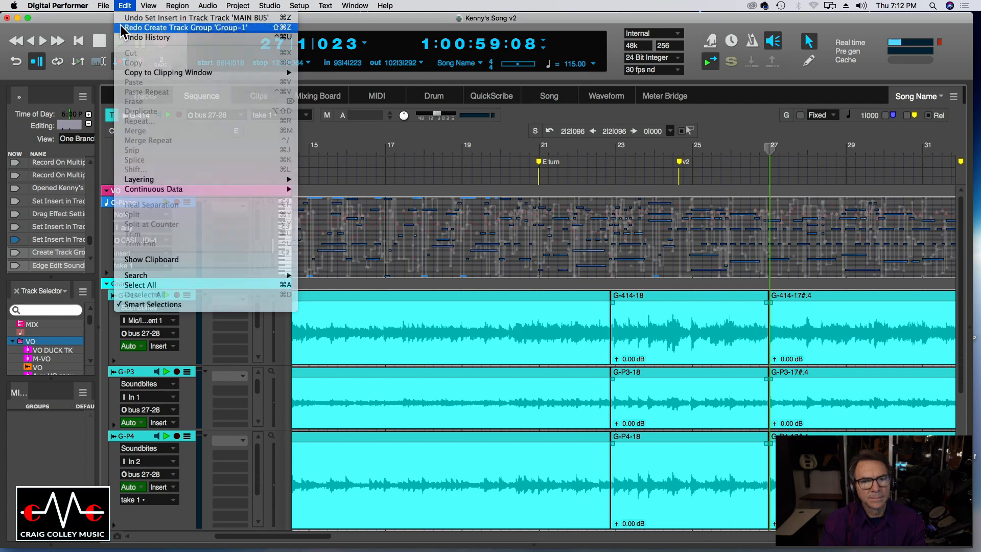
# Briefly audition the grand piano tracks from about bar 19
pyautogui.press('super+Left')
pyautogui.press('super+Left')
pyautogui.press('super+Left')
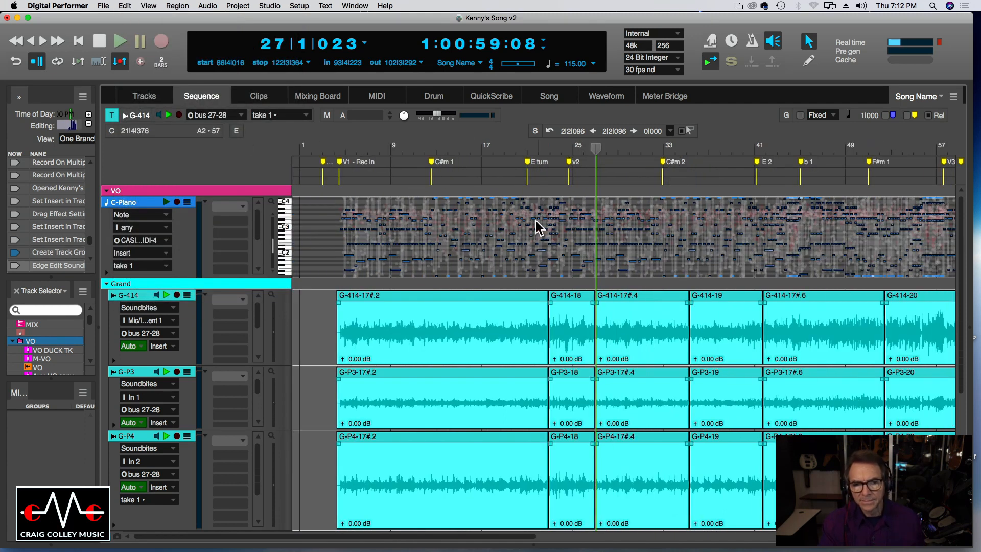
pyautogui.click(512, 150)
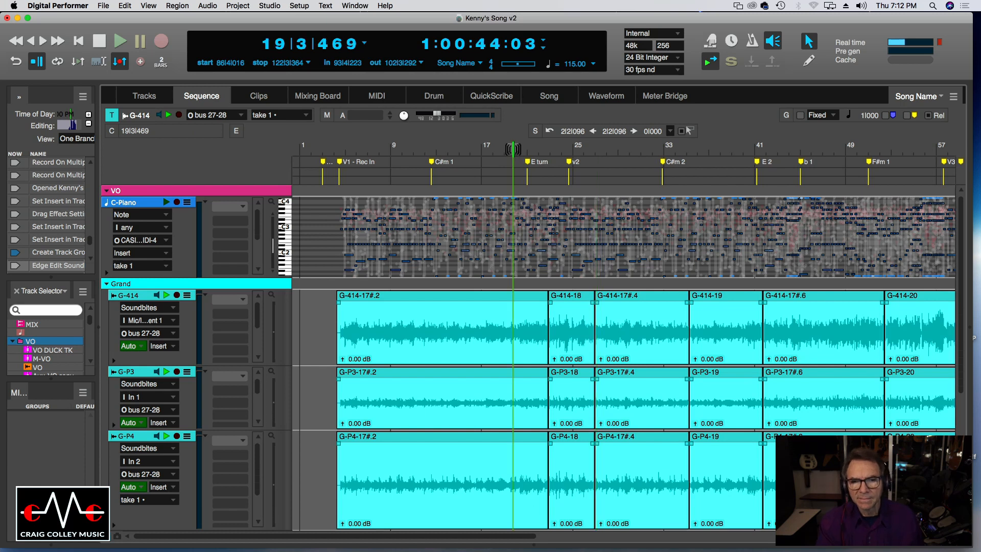
pyautogui.press('space')
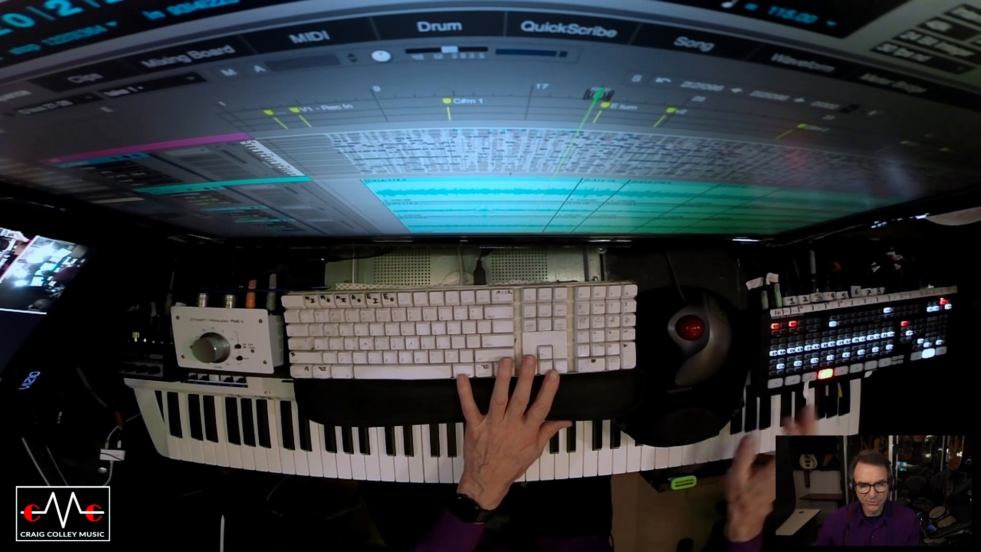
# Play the grouped piano tracks from about bar 22 through the start of the G-414-18 section, and stop playback
pyautogui.press('super+Right')
pyautogui.press('super+Right')
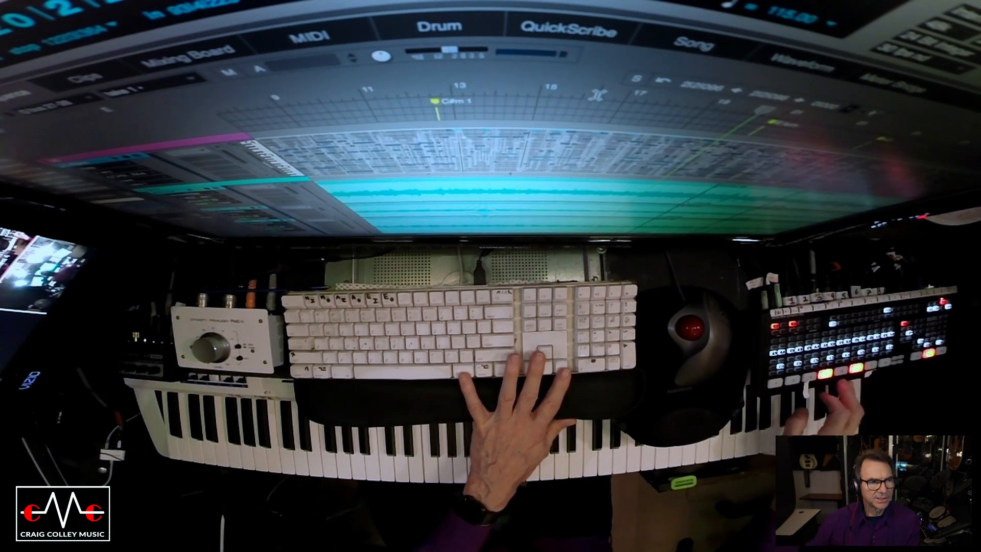
pyautogui.press('super+Right')
pyautogui.press('super+Right')
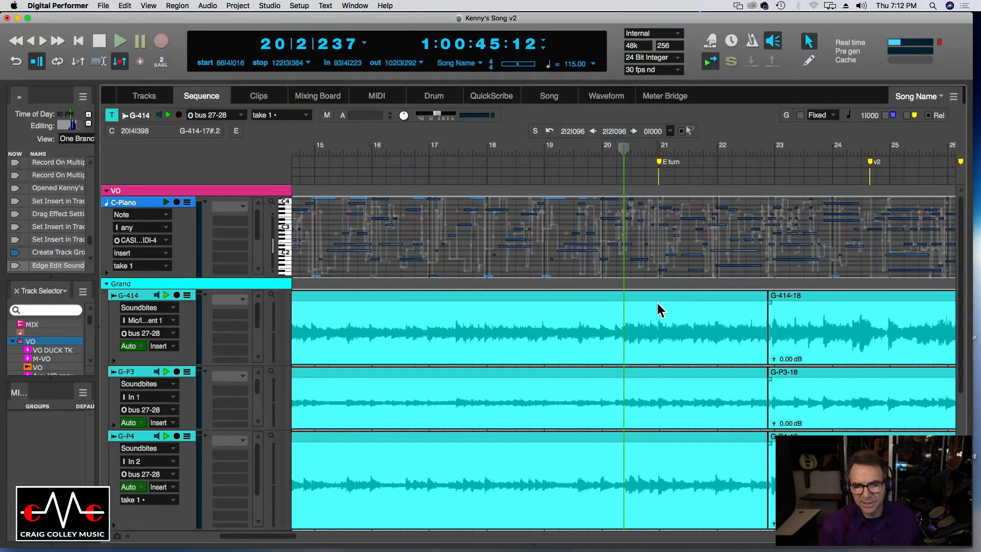
pyautogui.hscroll(10, 646, 346)
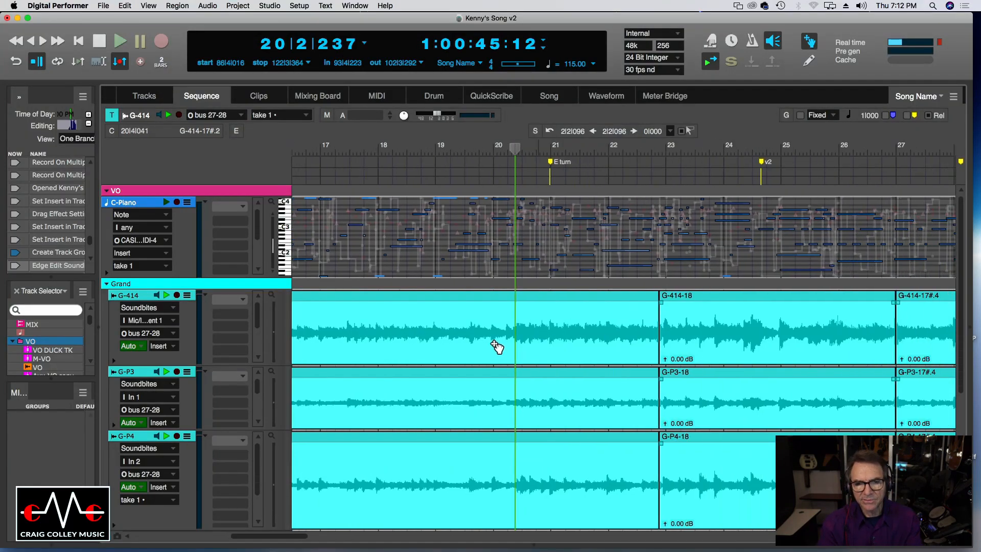
pyautogui.hscroll(3, 404, 354)
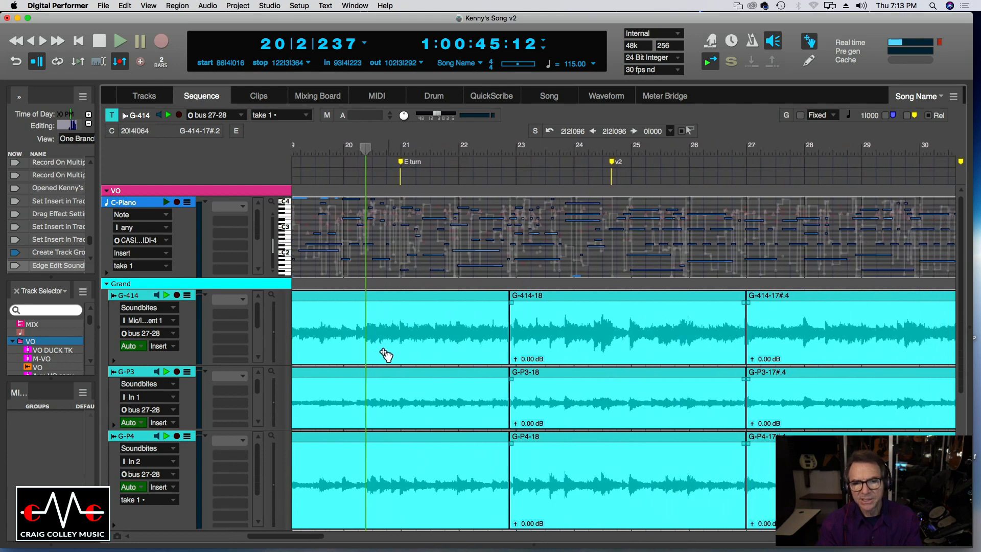
pyautogui.hscroll(1, 349, 356)
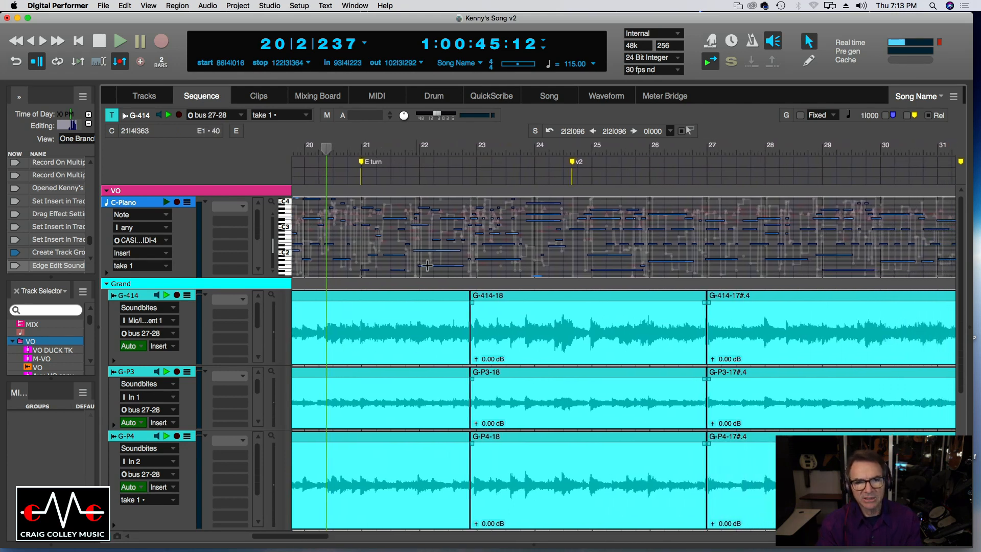
pyautogui.click(440, 151)
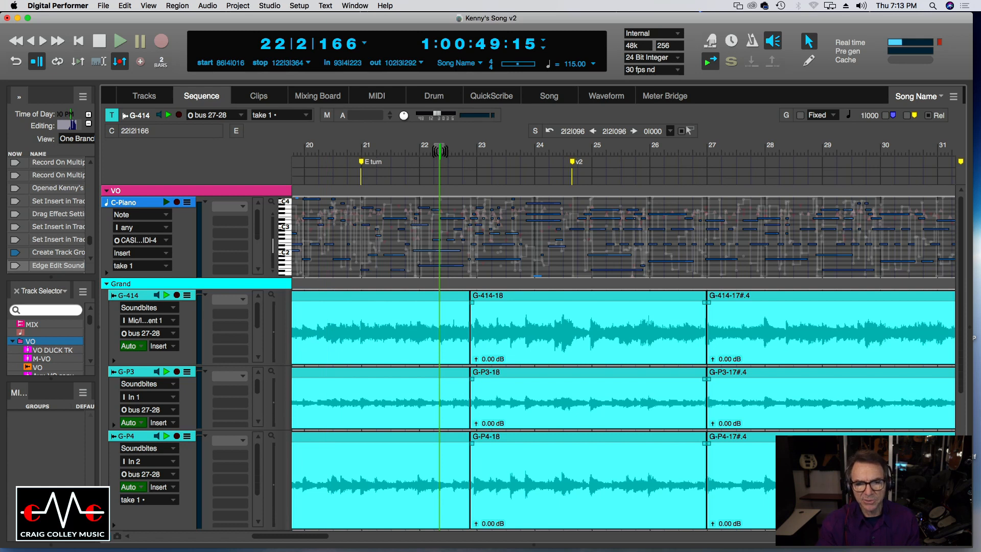
pyautogui.press('space')
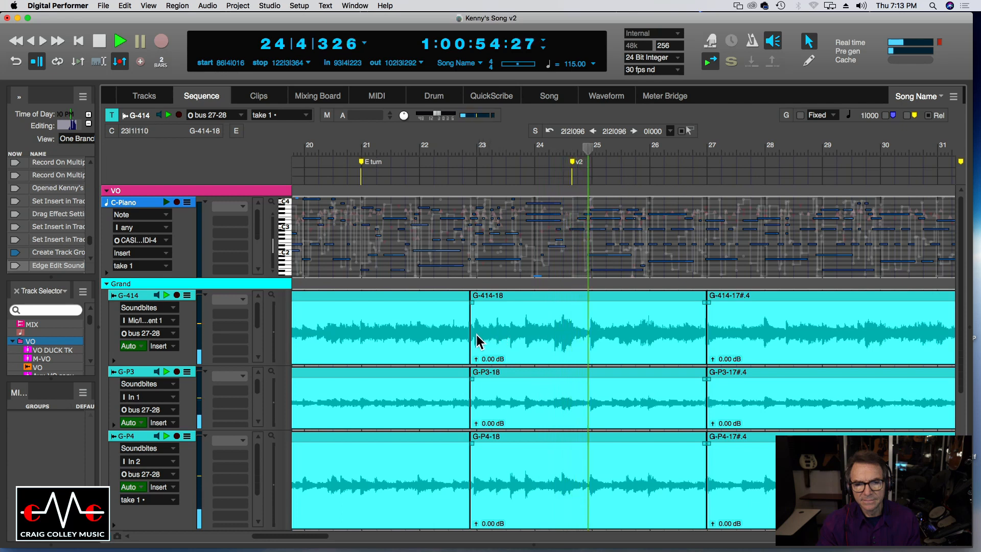
pyautogui.press('space')
# Trim the grouped G-414-18 section to start just before bar 24 and end just before bar 25, extend G-414-17 back to meet it, and audition
pyautogui.moveTo(472, 337); pyautogui.dragTo(523, 331)
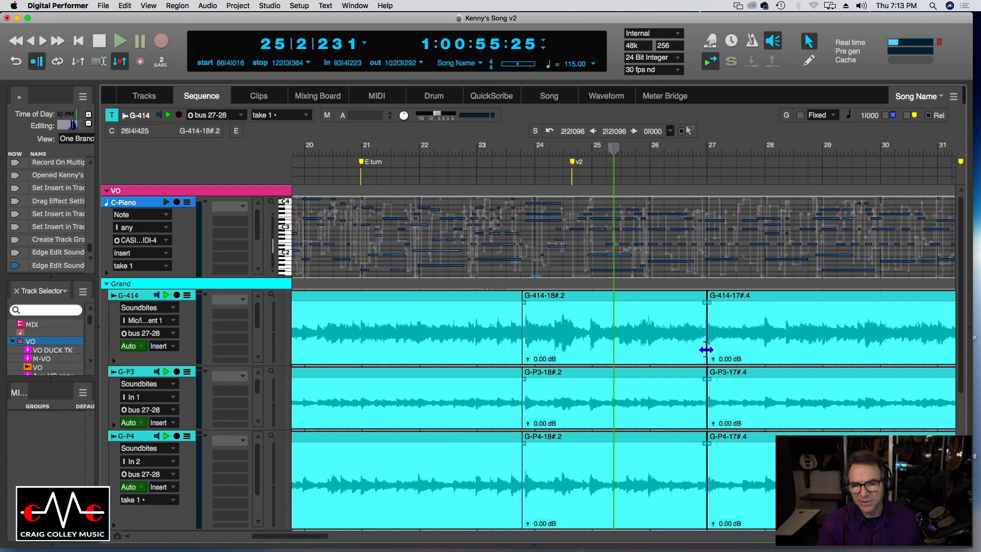
pyautogui.moveTo(706, 349); pyautogui.dragTo(589, 340)
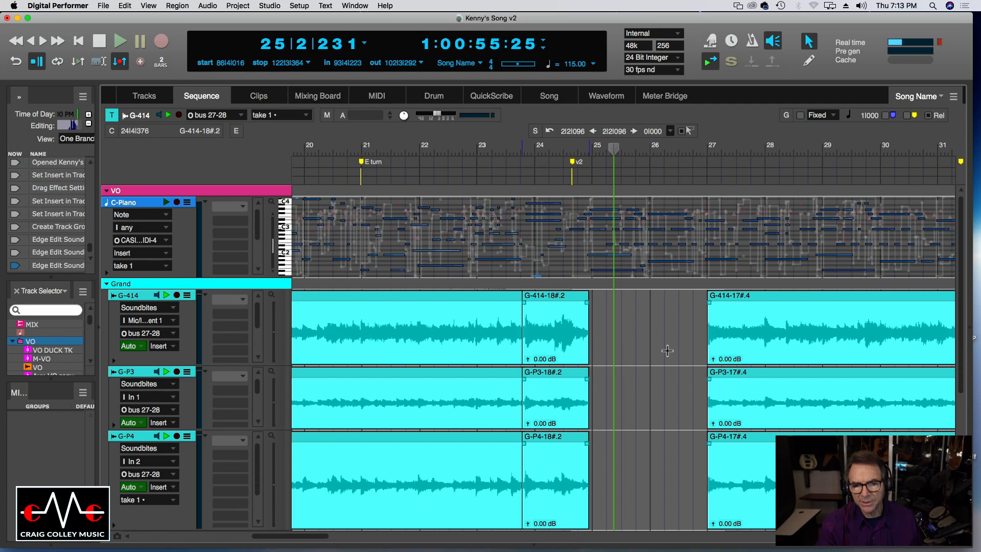
pyautogui.moveTo(709, 342); pyautogui.dragTo(585, 332)
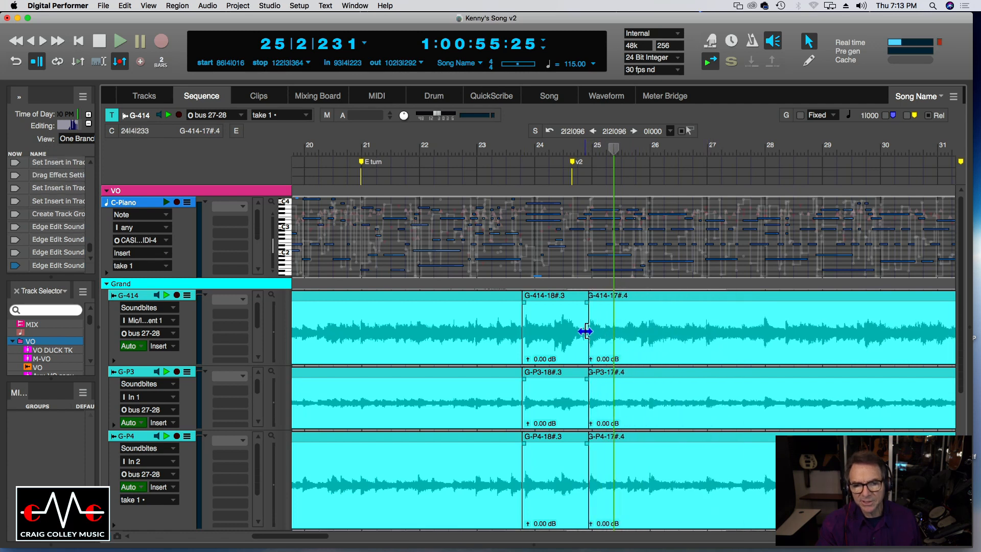
pyautogui.click(487, 148)
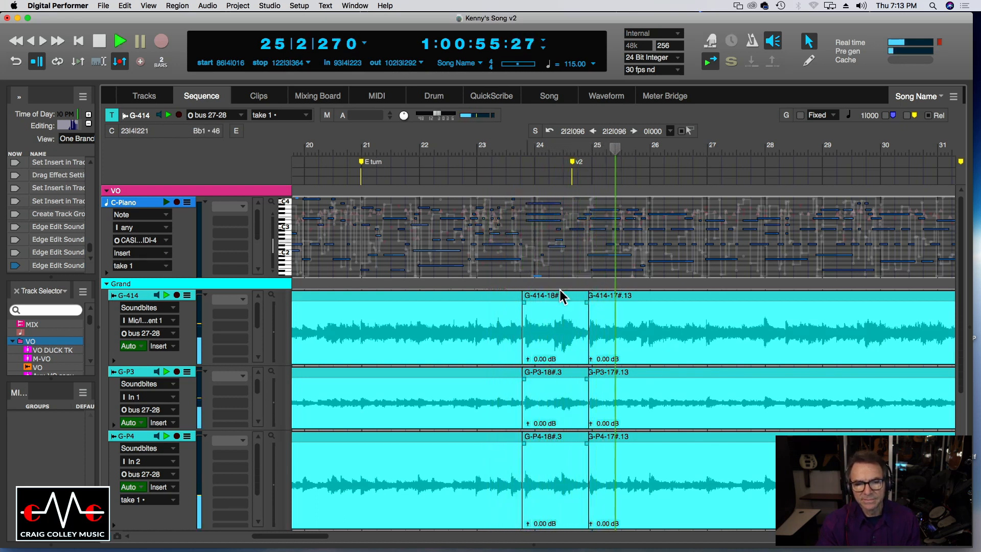
# Undo the fade edit at the G-414-18 section's start, and nudge the section's start and end slightly later
pyautogui.click(523, 306)
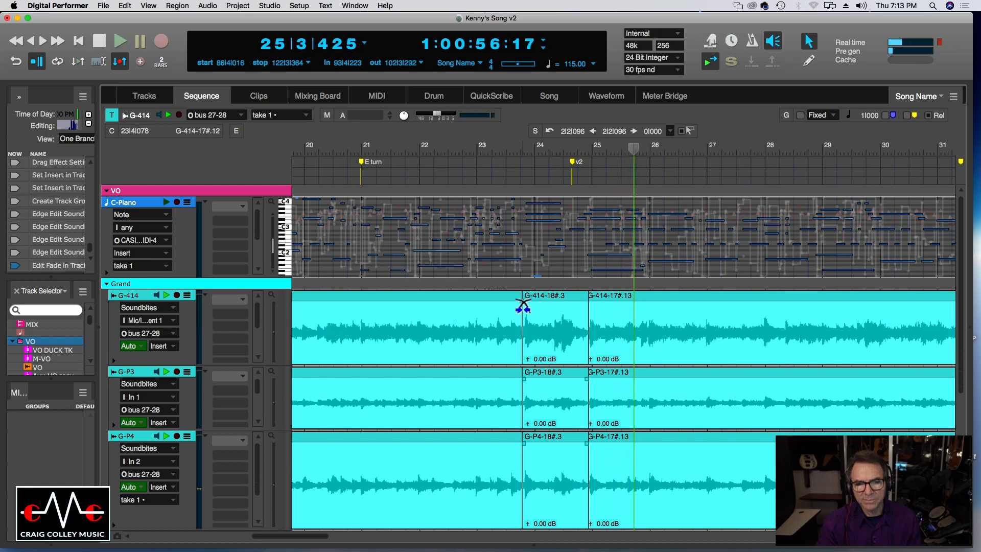
pyautogui.press('super+z')
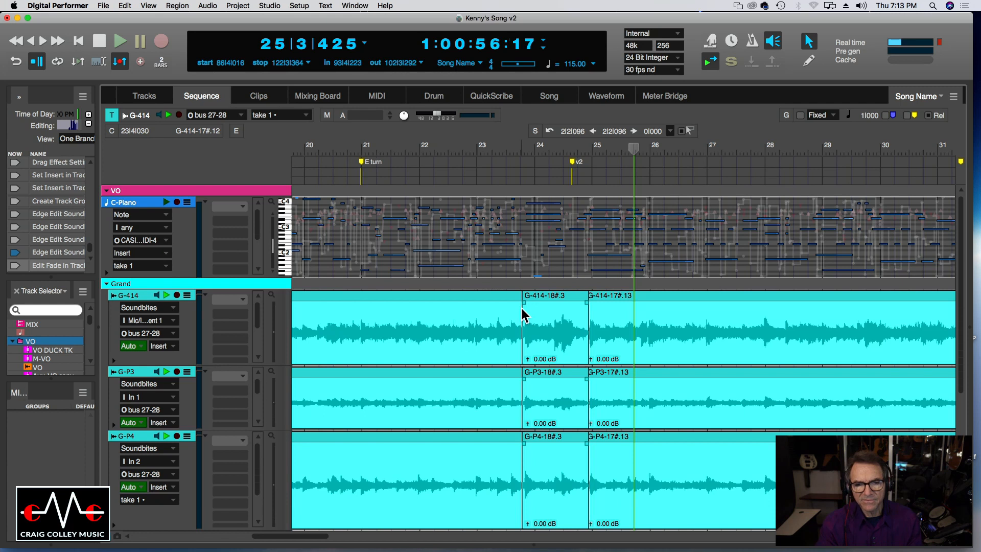
pyautogui.moveTo(523, 309); pyautogui.dragTo(525, 309)
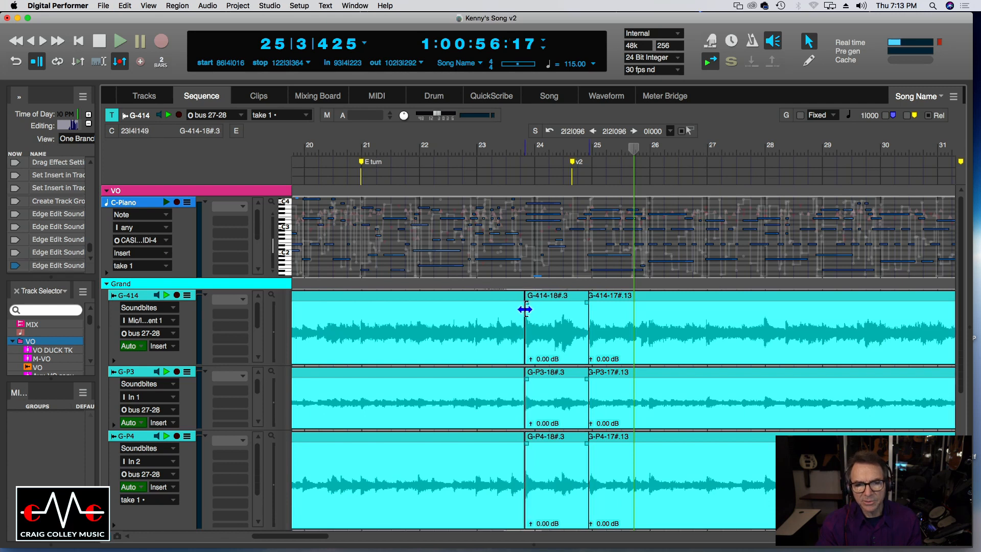
pyautogui.moveTo(587, 320); pyautogui.dragTo(589, 311)
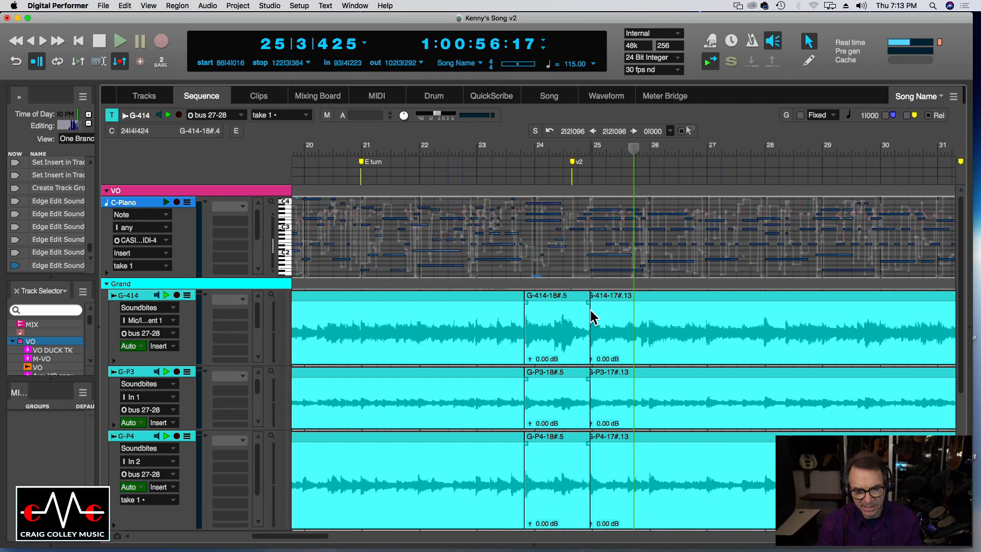
# Fine-tune the end of the grouped G-414-18 section to about 24|4|381, and audition from about bar 23
pyautogui.press('super+bracketright')
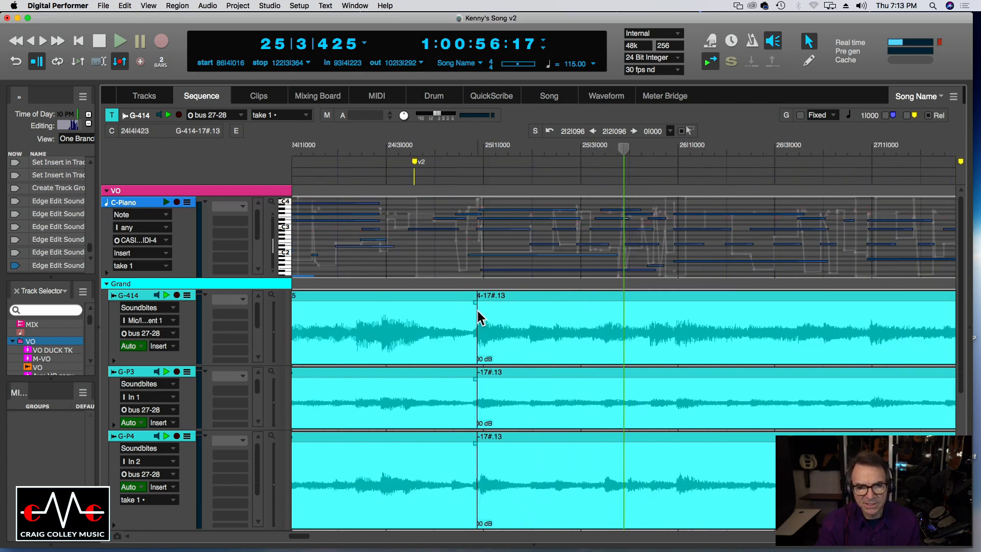
pyautogui.moveTo(477, 311); pyautogui.dragTo(474, 311)
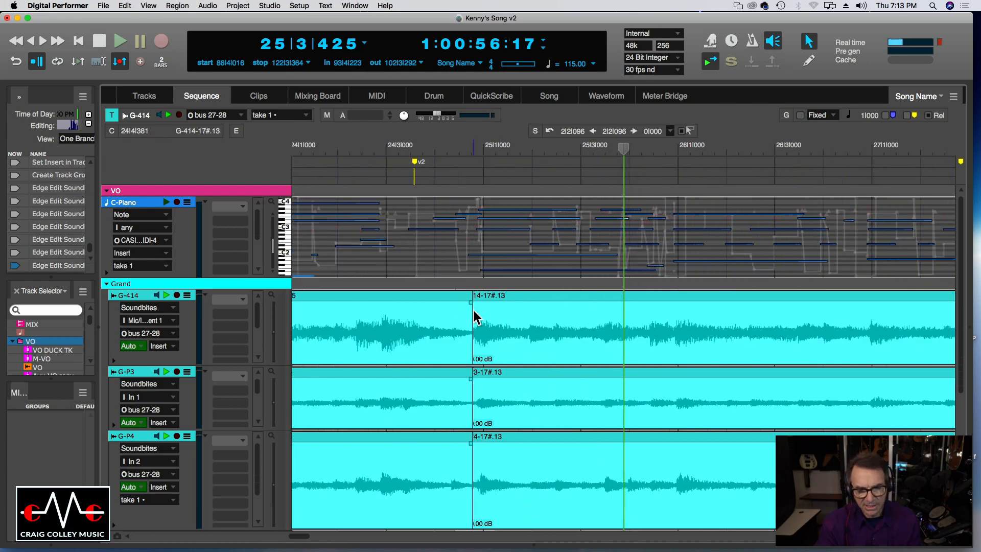
pyautogui.press('super+bracketleft')
pyautogui.click(496, 148)
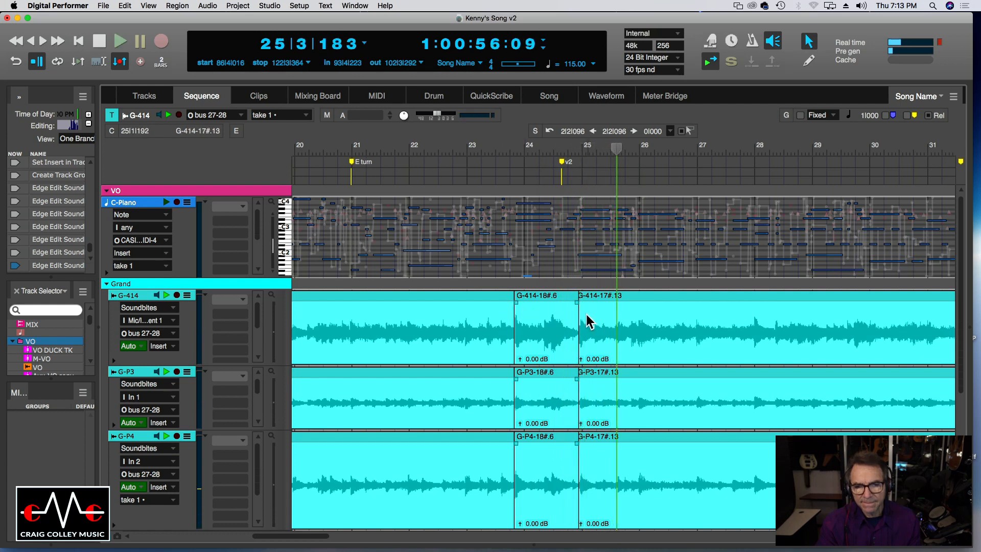
# Move the end of the grouped G-414-18 section later to about a beat past bar 25, and audition from around the v2 marker
pyautogui.moveTo(579, 311); pyautogui.dragTo(601, 309)
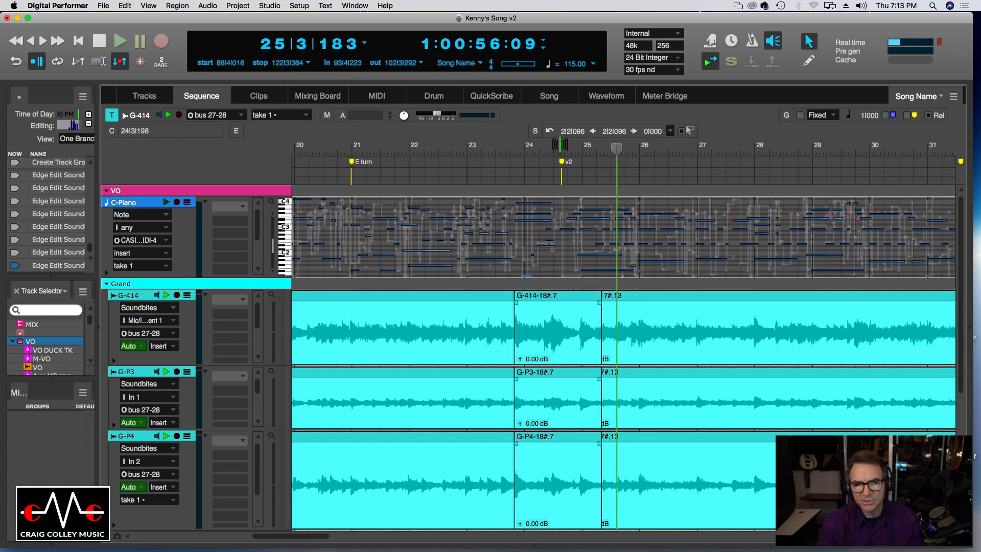
pyautogui.click(558, 148)
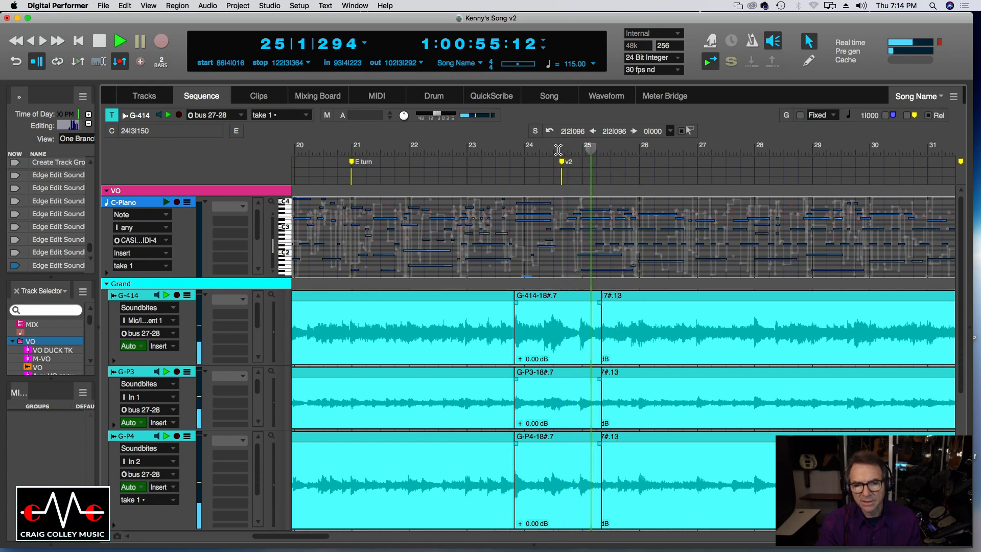
pyautogui.press('space')
# Pull the G-414-18 section's end back to about 24|4|434, and scrub across the boundary to about 25|4|112
pyautogui.moveTo(601, 314); pyautogui.dragTo(580, 309)
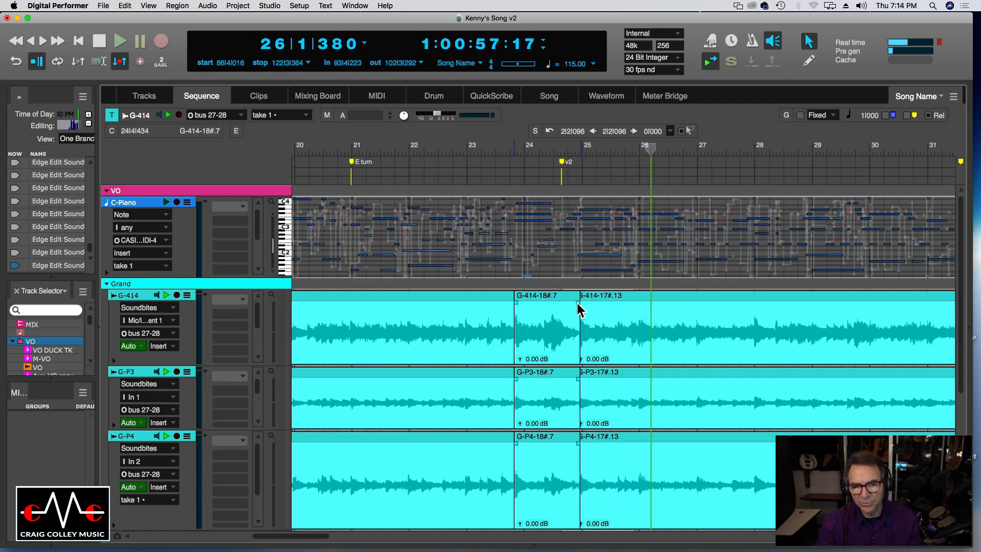
pyautogui.click(579, 144)
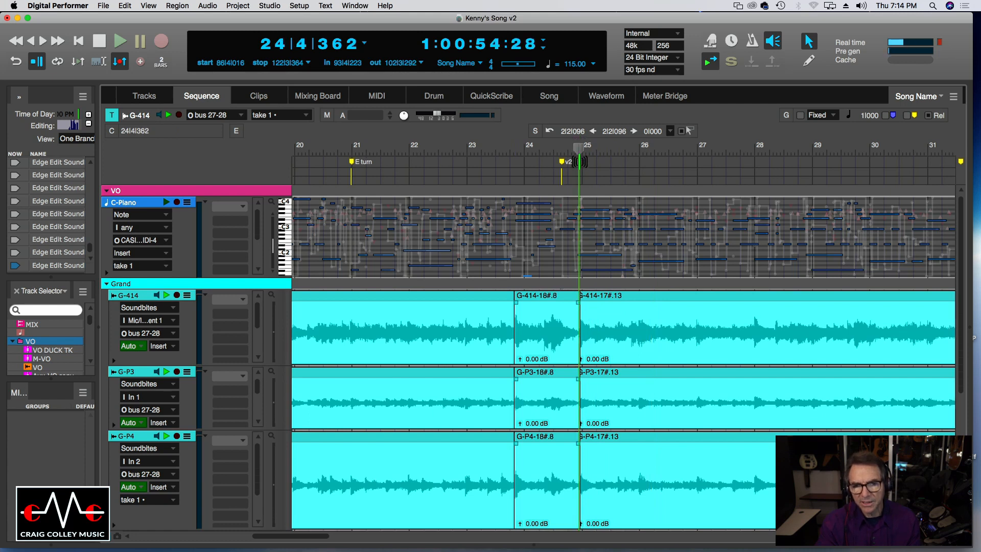
pyautogui.moveTo(580, 163); pyautogui.dragTo(579, 159)
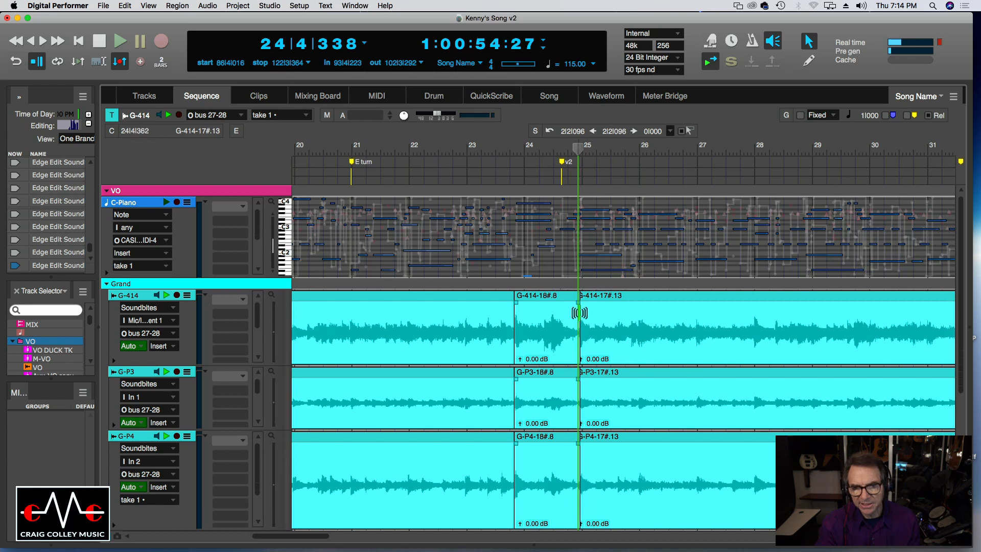
pyautogui.moveTo(584, 152); pyautogui.dragTo(628, 152)
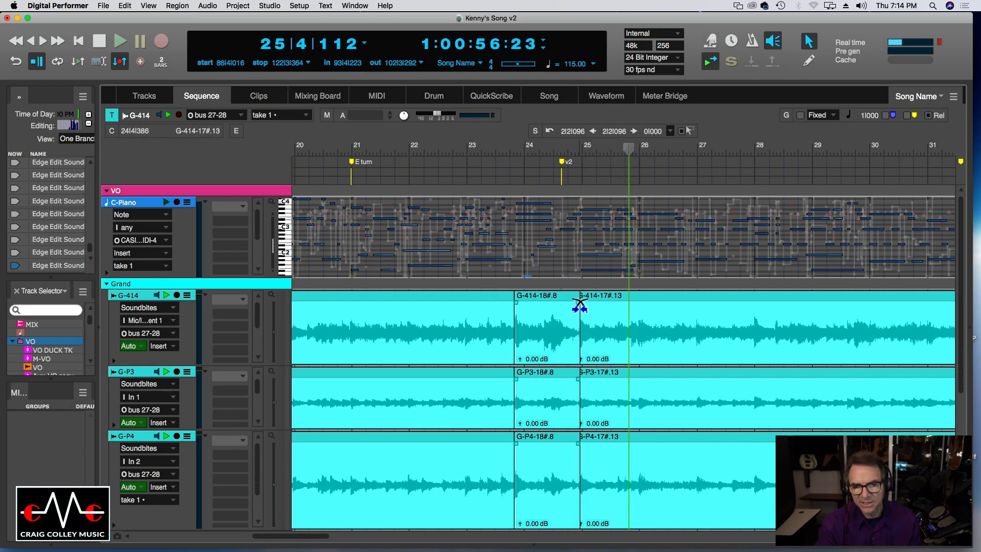
# Move the G-414-18 section's end to about 25|1|431, add a short fade at that boundary across the grouped tracks, and audition the transition
pyautogui.moveTo(580, 311); pyautogui.dragTo(594, 312)
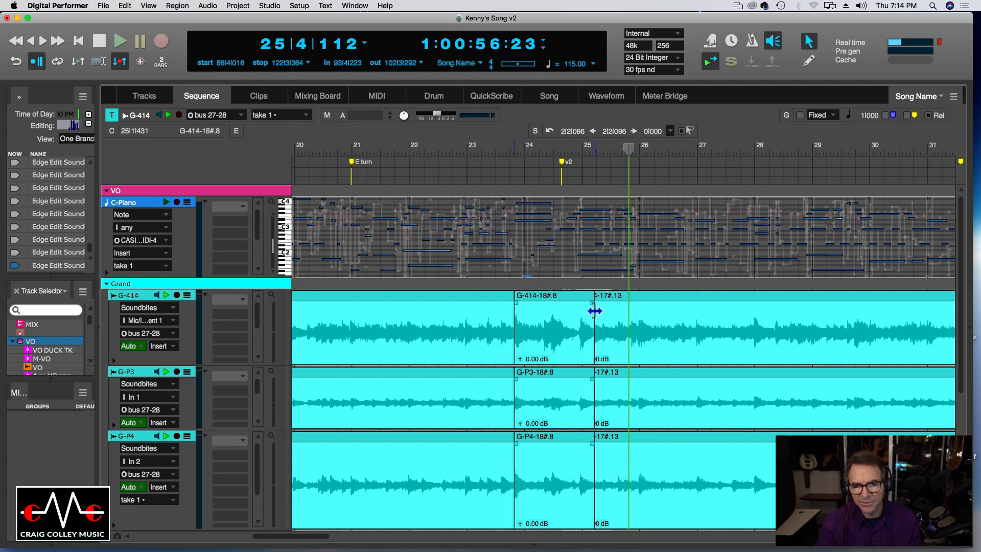
pyautogui.click(565, 148)
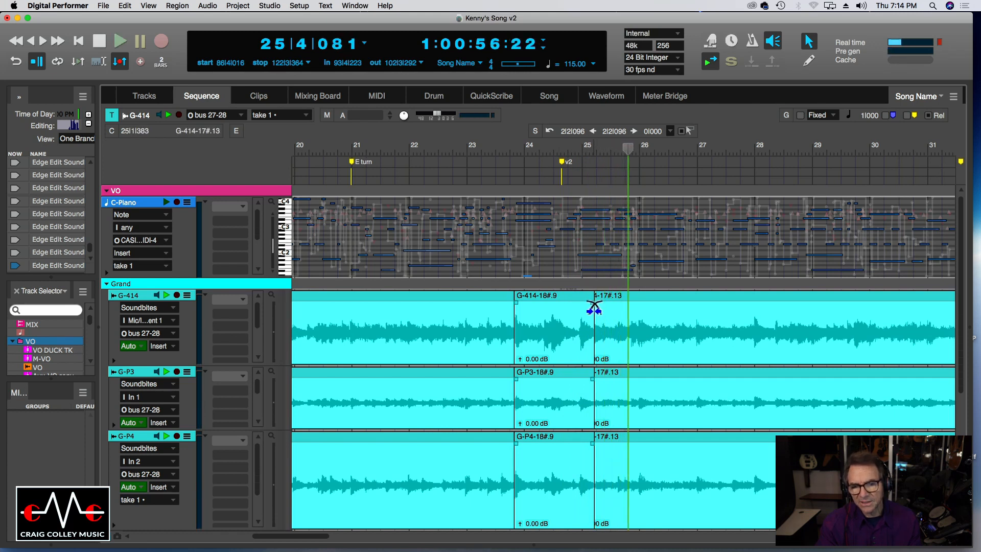
pyautogui.click(594, 307)
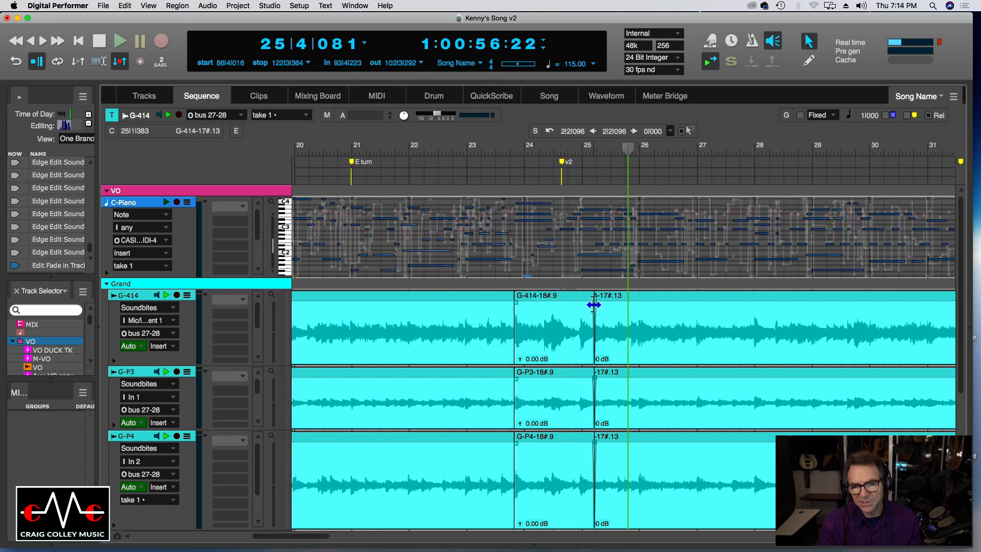
pyautogui.click(549, 152)
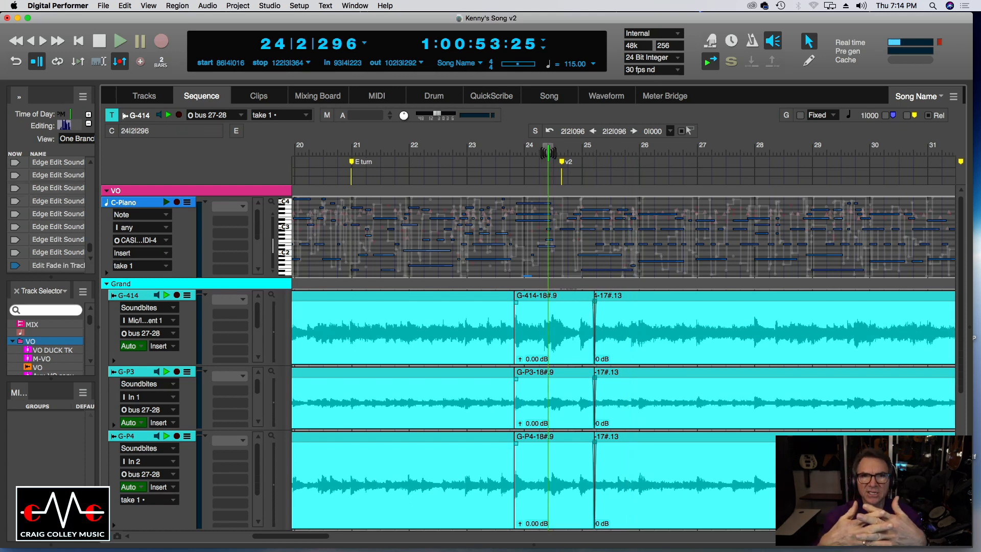
pyautogui.press('space')
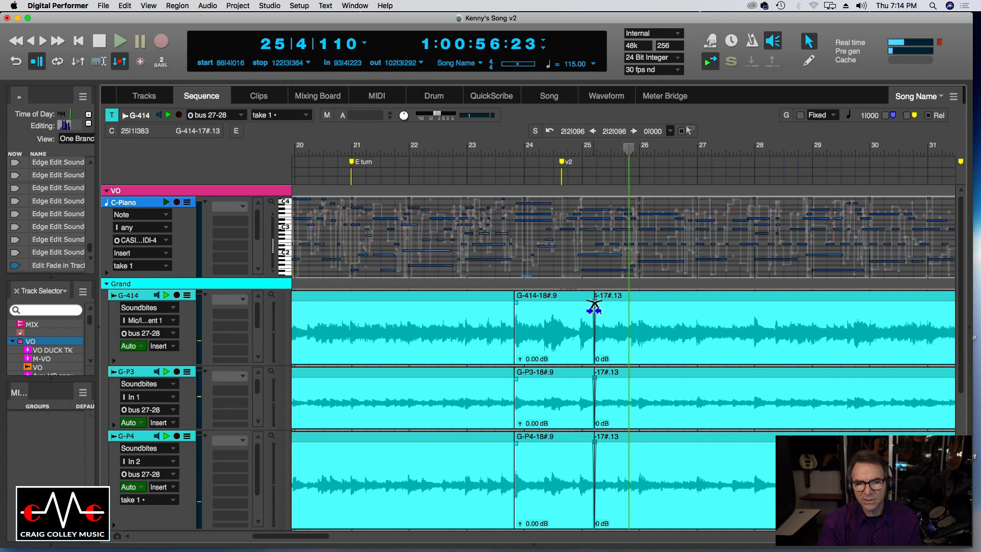
# Move the faded boundary between G-414-18 and G-414-17 back to just before bar 25, and audition from about the middle of bar 24
pyautogui.moveTo(593, 311); pyautogui.dragTo(579, 309)
pyautogui.click(552, 153)
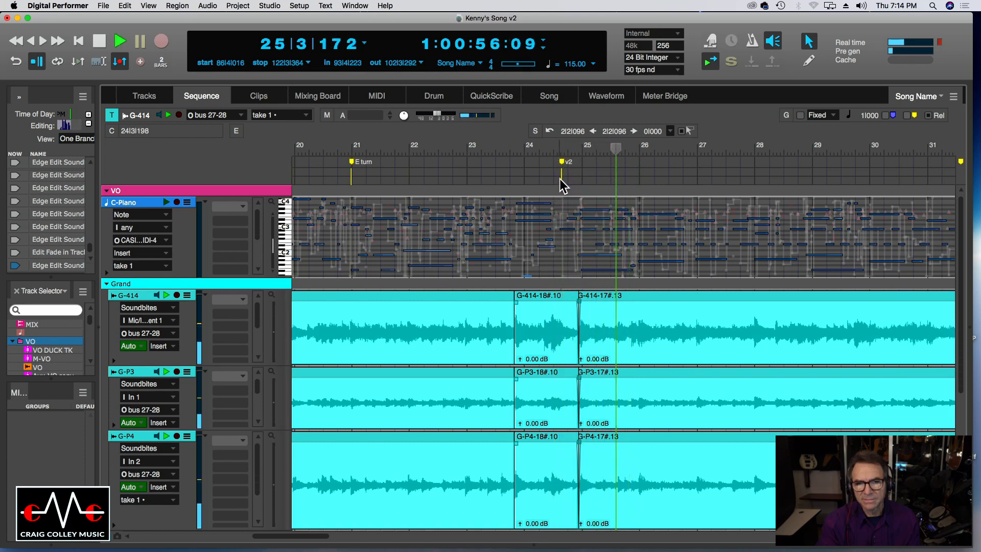
# Audition from just past the v2 marker, and try a slight adjustment of the grouped G-414-18 section's start
pyautogui.click(565, 148)
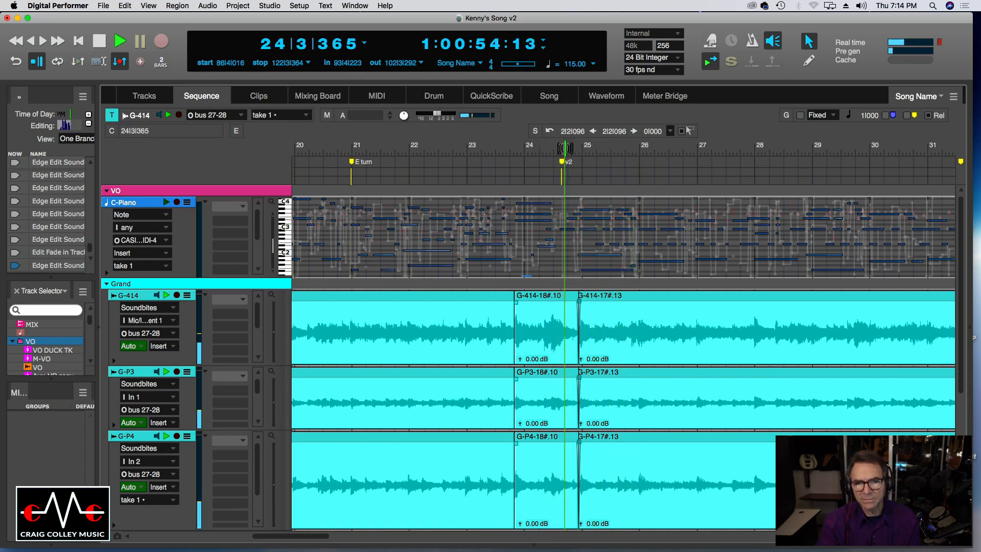
pyautogui.press('space')
pyautogui.moveTo(515, 309); pyautogui.dragTo(515, 326)
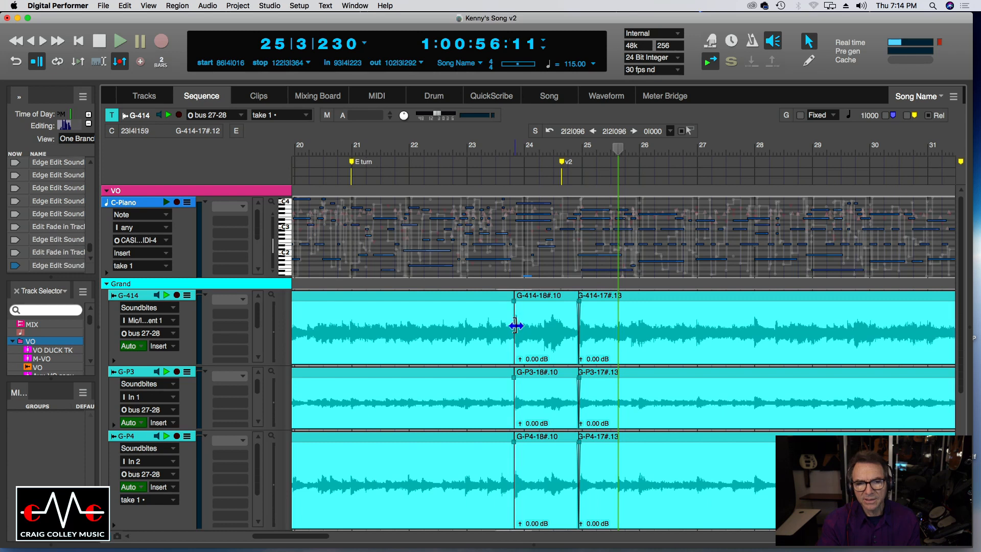
pyautogui.press('super+z')
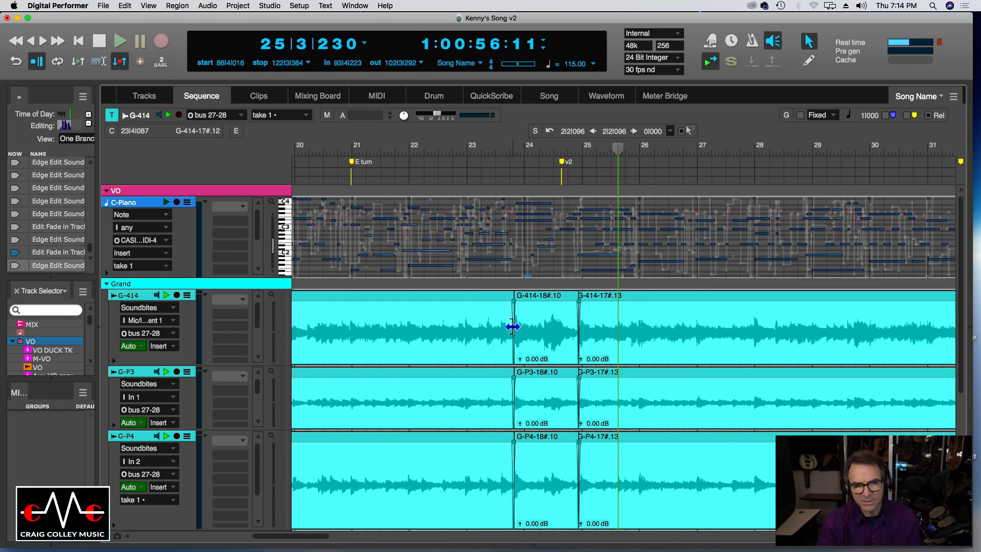
# Move the grouped G-414-18 section's start back to about 23|3 and then forward to about 23|4, auditioning each version
pyautogui.moveTo(514, 331); pyautogui.dragTo(499, 332)
pyautogui.click(470, 146)
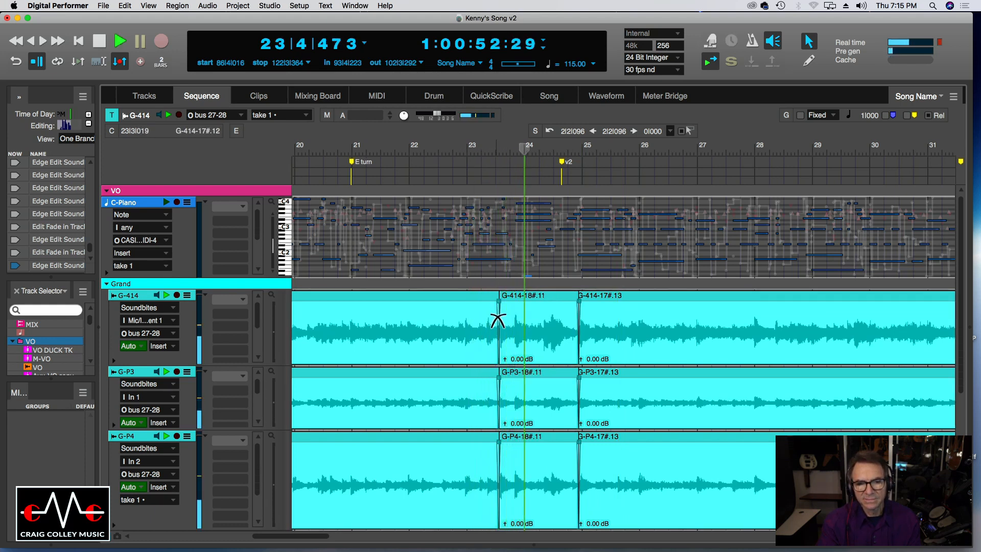
pyautogui.moveTo(499, 321); pyautogui.dragTo(514, 317)
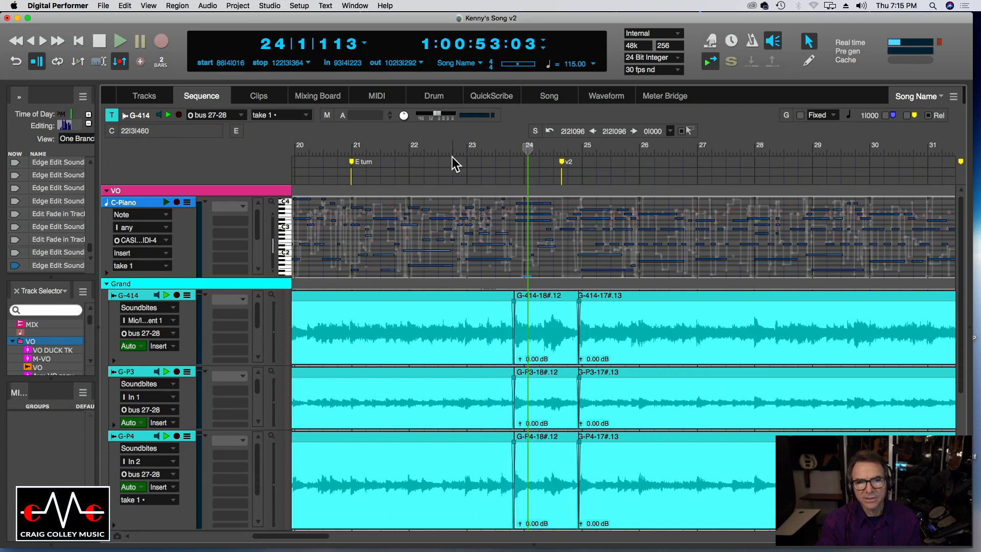
pyautogui.click(454, 149)
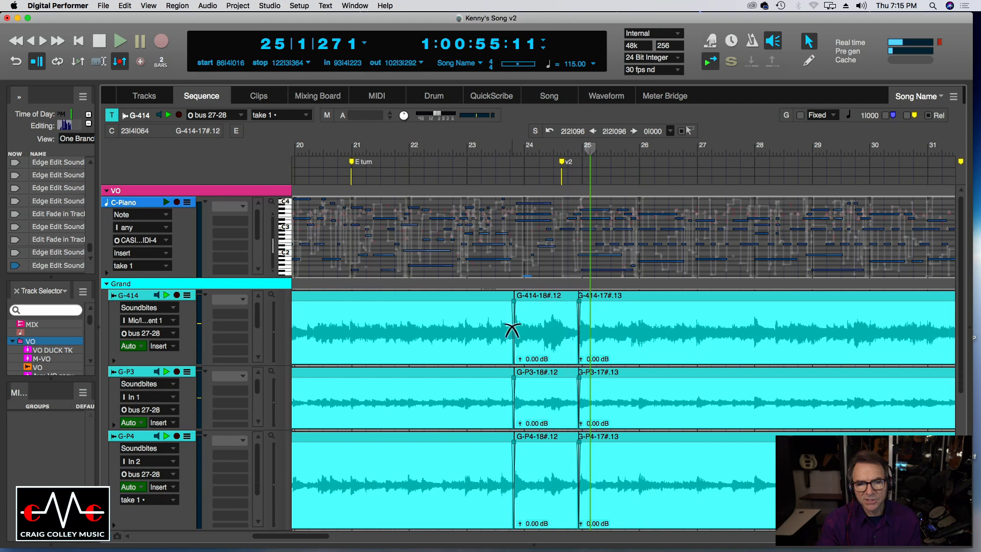
pyautogui.moveTo(514, 328); pyautogui.dragTo(502, 329)
pyautogui.press('super+z')
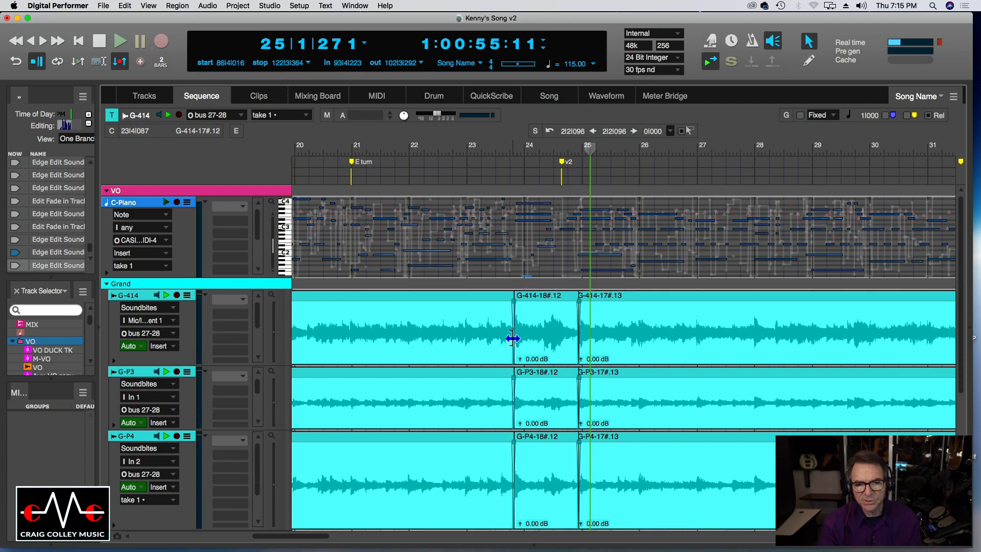
pyautogui.moveTo(514, 341); pyautogui.dragTo(511, 342)
pyautogui.press('super+z')
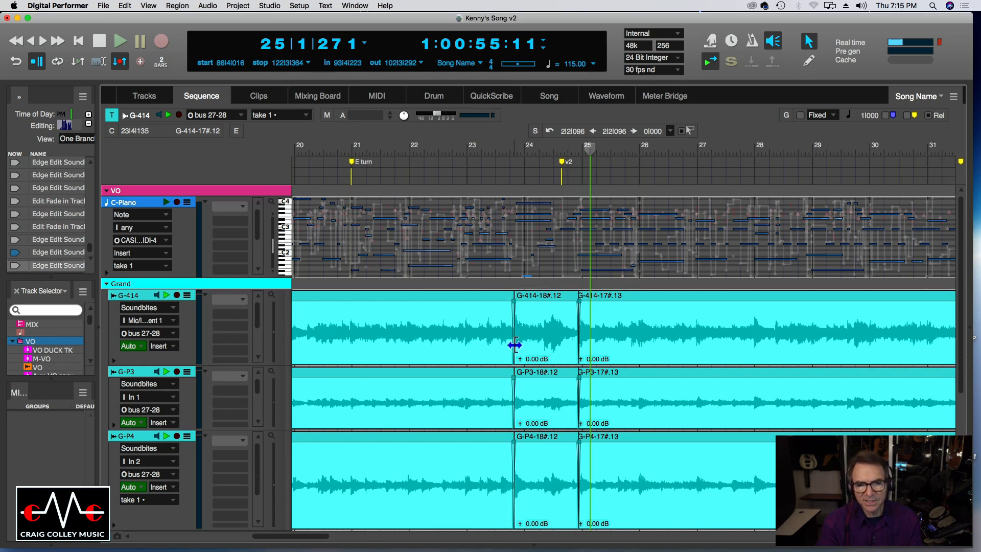
# Move the G-414-18 section's start to about the middle of bar 23, audition it, and try about 23|2|141 before undoing that last move
pyautogui.moveTo(515, 345); pyautogui.dragTo(501, 341)
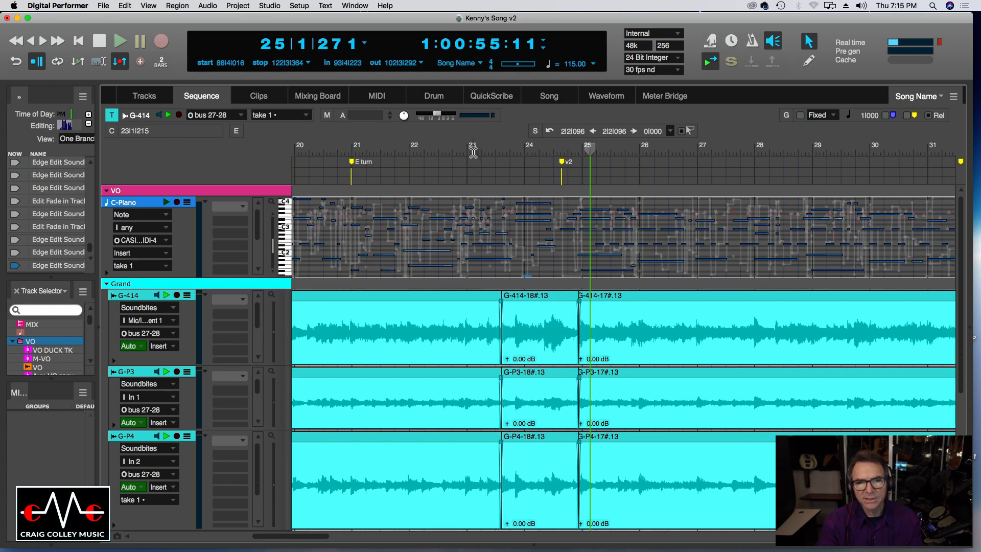
pyautogui.click(474, 152)
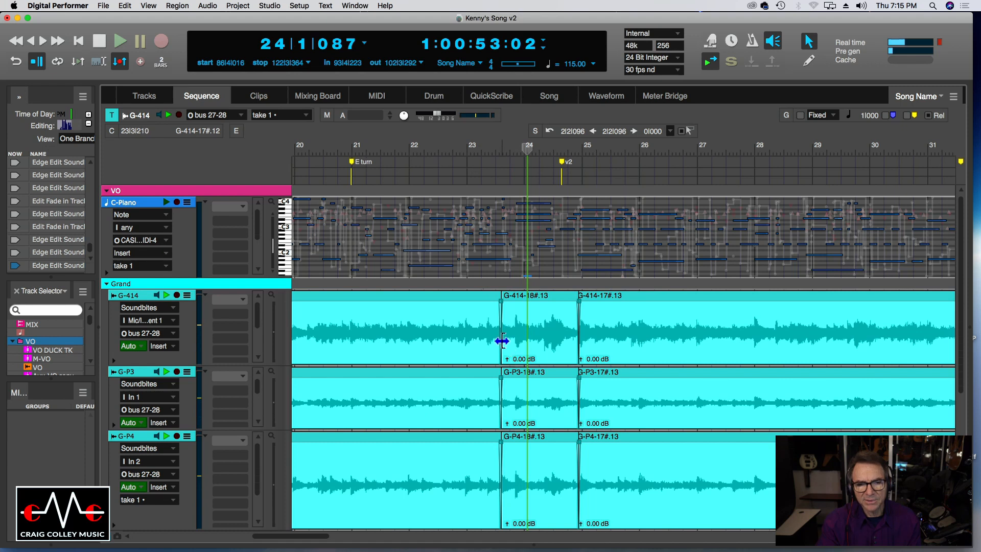
pyautogui.moveTo(502, 343); pyautogui.dragTo(486, 340)
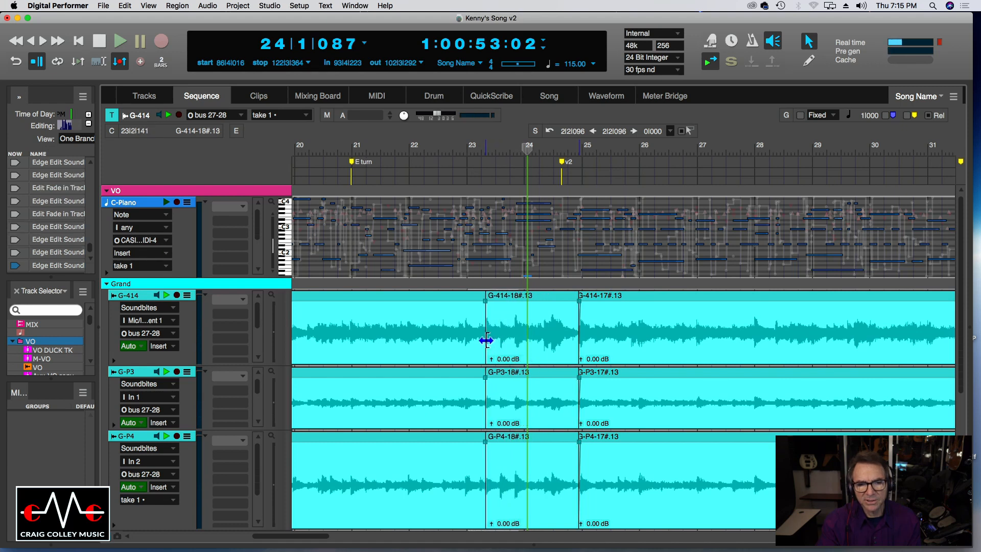
pyautogui.click(442, 151)
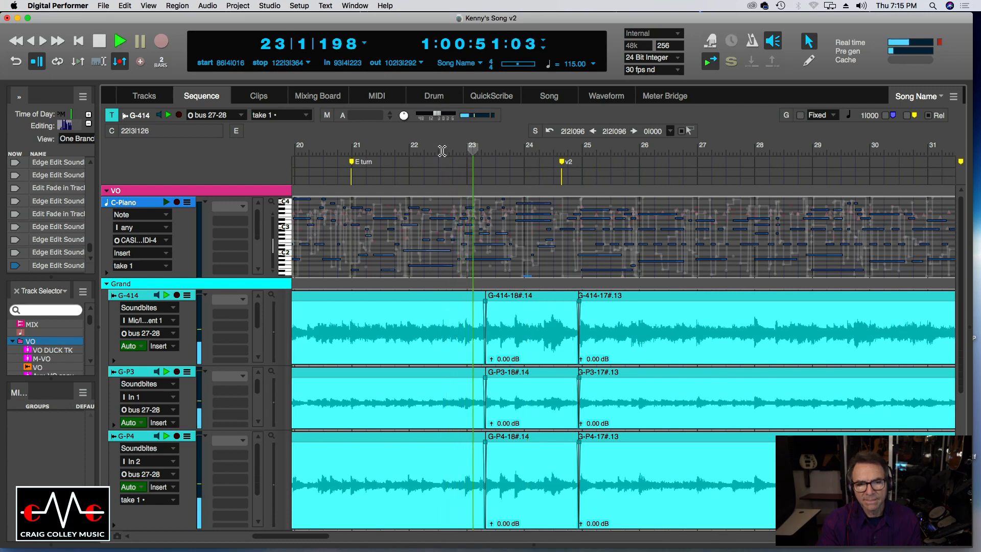
pyautogui.press('space')
pyautogui.press('super+z')
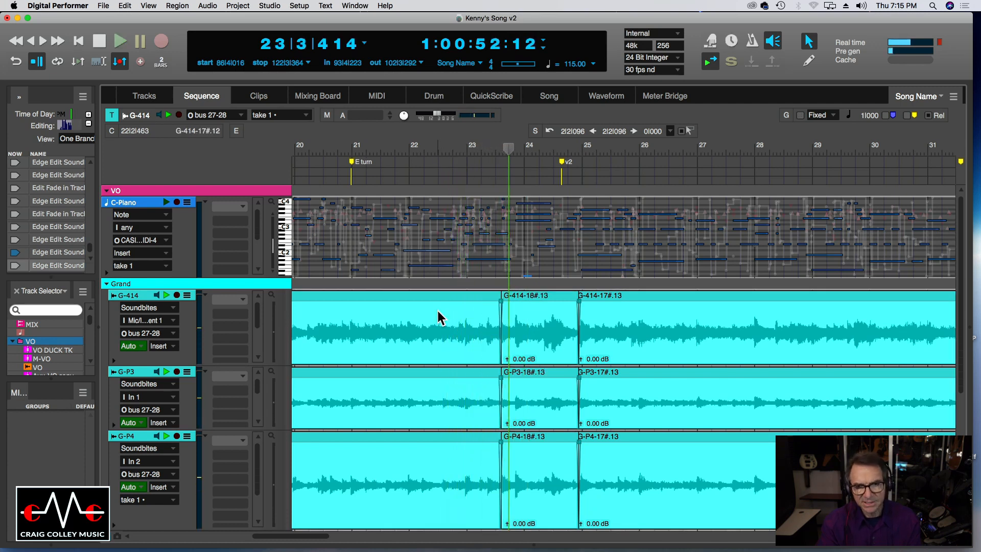
# Move the G-414-18 section's start forward in stages to about 23|4, 23|4|398 and just before bar 24, auditioning each position
pyautogui.moveTo(503, 346); pyautogui.dragTo(514, 344)
pyautogui.click(491, 153)
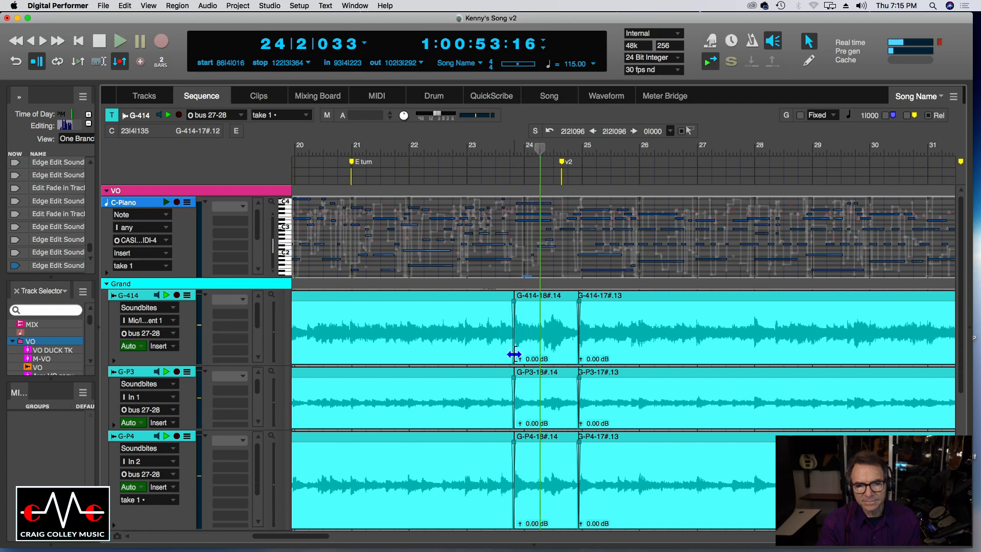
pyautogui.moveTo(514, 354); pyautogui.dragTo(522, 353)
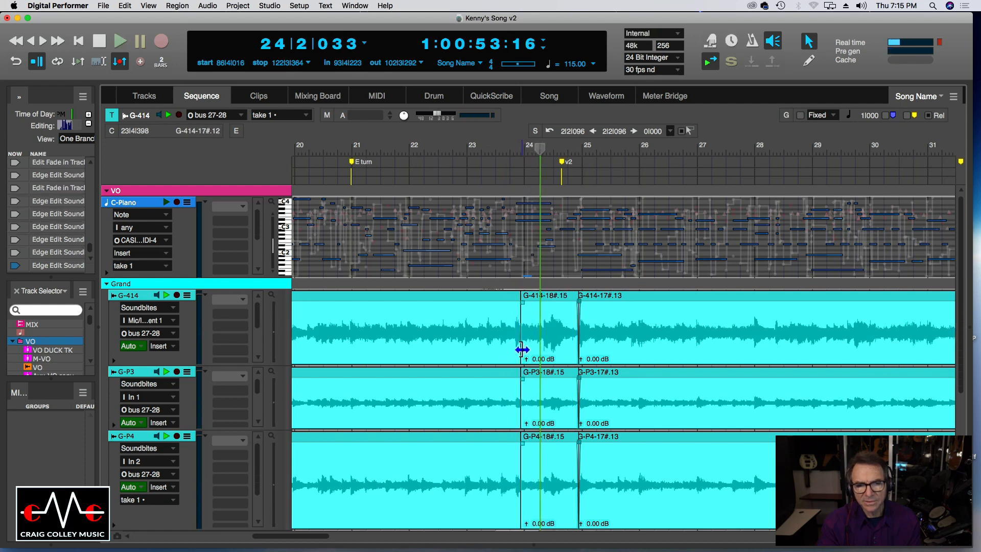
pyautogui.click(505, 153)
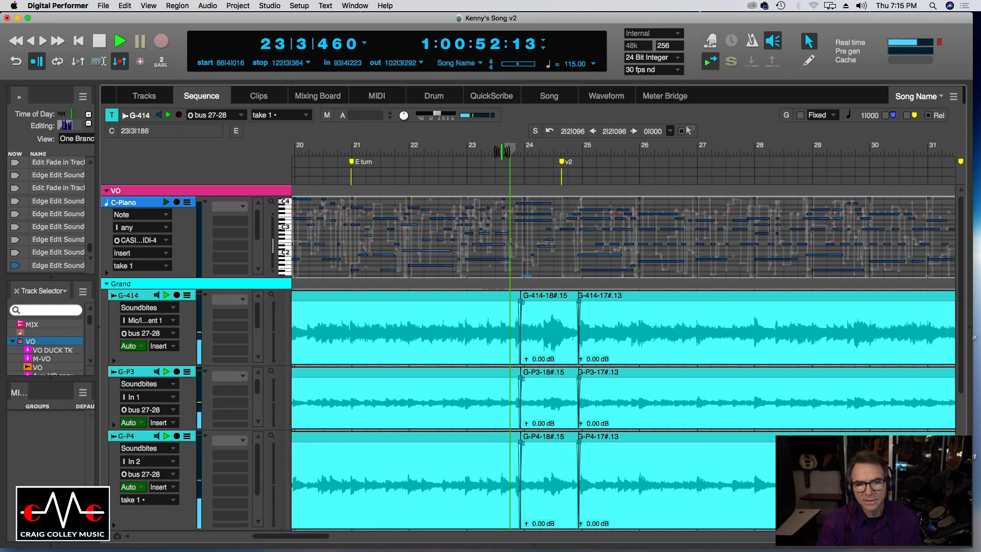
pyautogui.press('space')
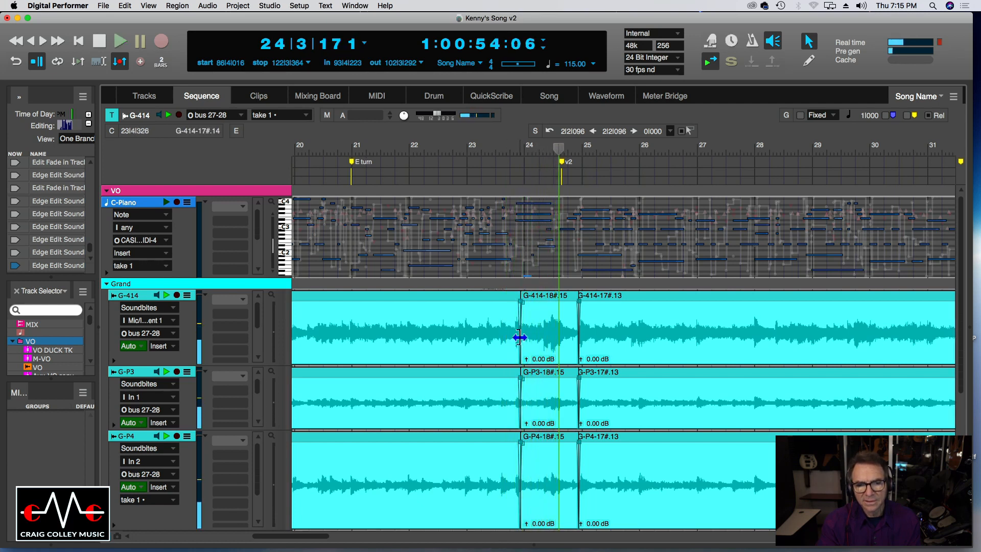
pyautogui.moveTo(525, 337); pyautogui.dragTo(521, 344)
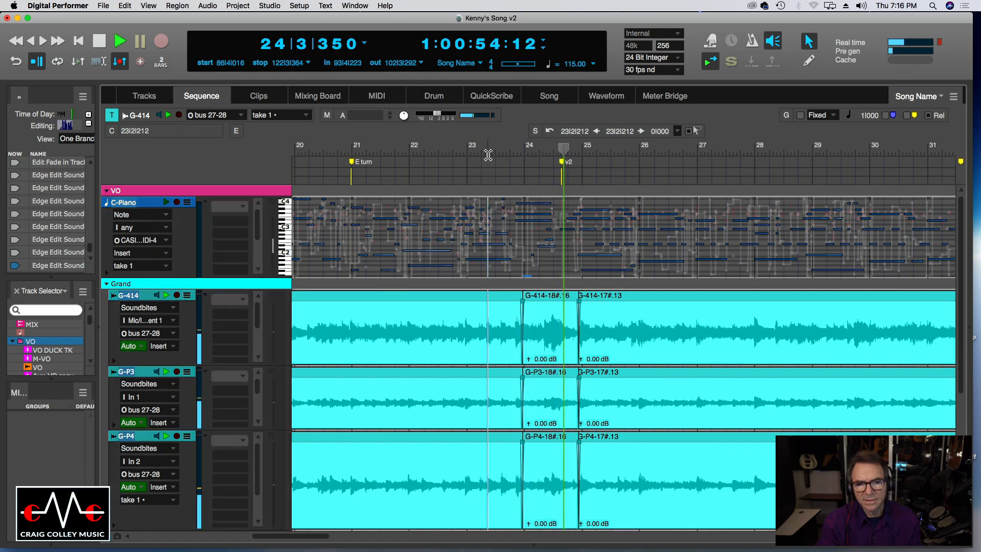
pyautogui.click(488, 155)
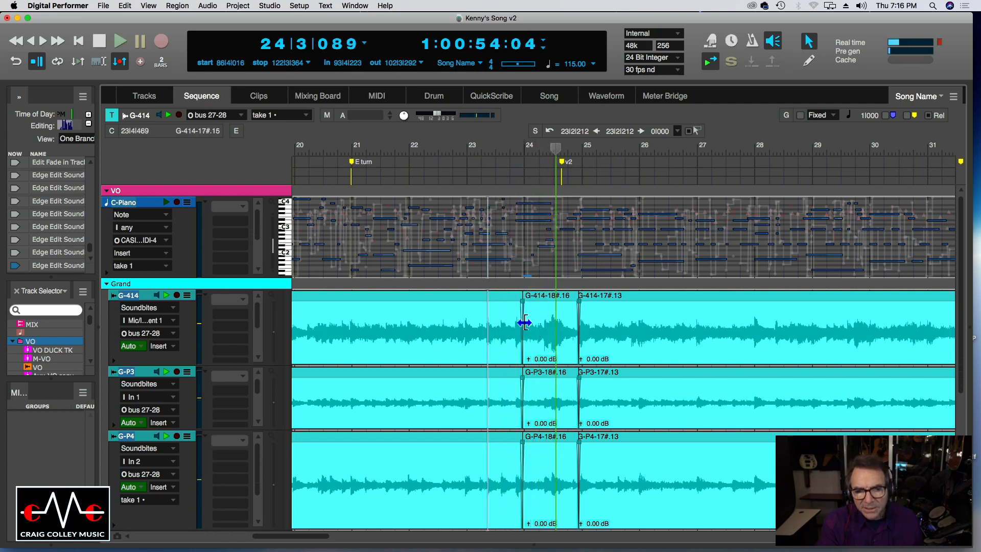
# Pull the grouped G-414-18 section's start back to about 23|3|066, fine-tune it to about 23|3|138, and audition both positions
pyautogui.moveTo(522, 328); pyautogui.dragTo(498, 326)
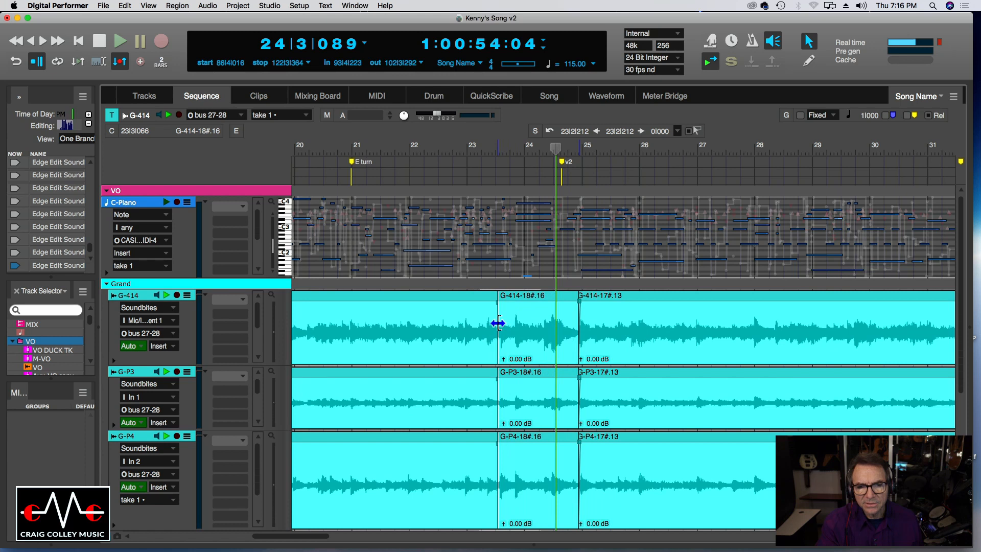
pyautogui.click(458, 154)
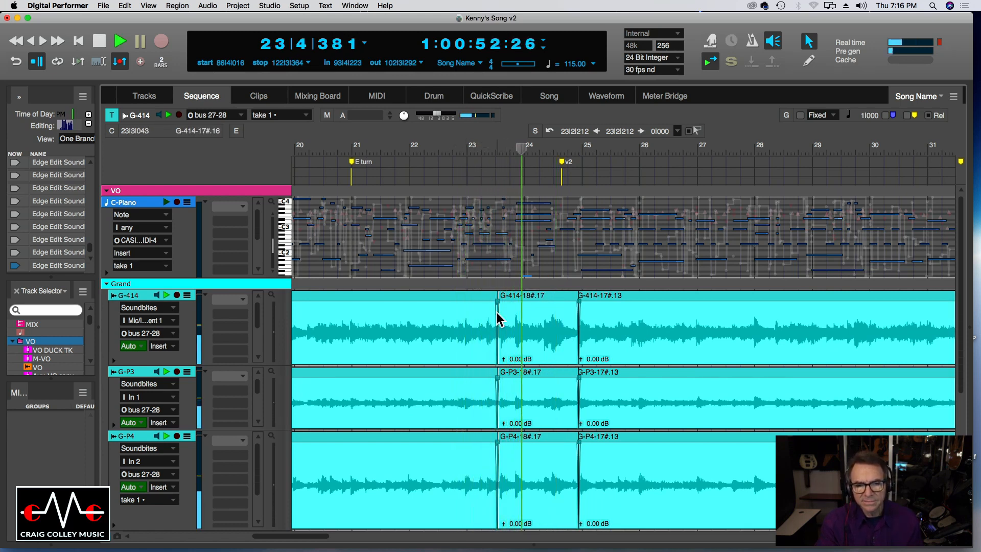
pyautogui.press('space')
pyautogui.moveTo(498, 317); pyautogui.dragTo(500, 317)
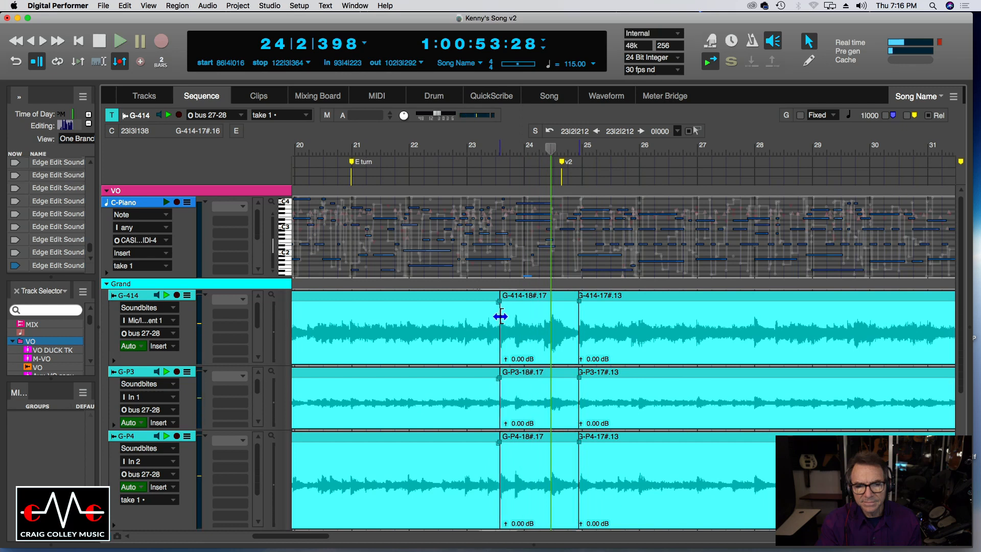
pyautogui.click(476, 149)
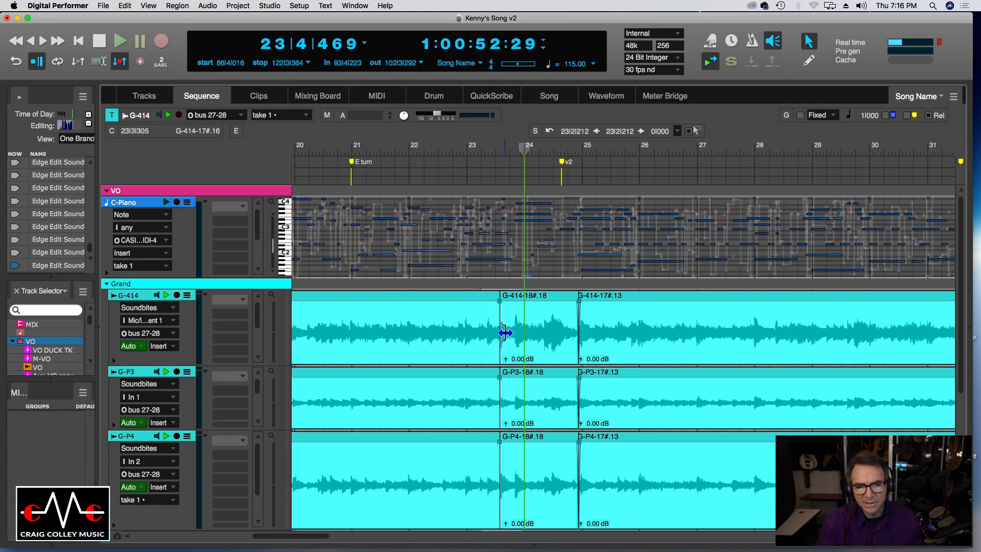
# Move the G-414-18 section's start forward to 24|1|013, and audition from about the middle of bar 23
pyautogui.moveTo(509, 333); pyautogui.dragTo(524, 333)
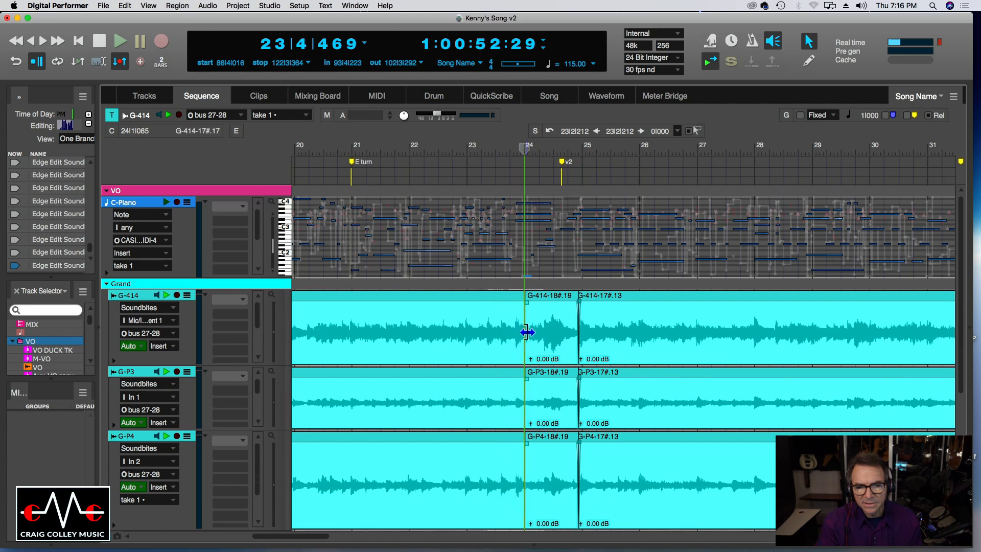
pyautogui.click(499, 148)
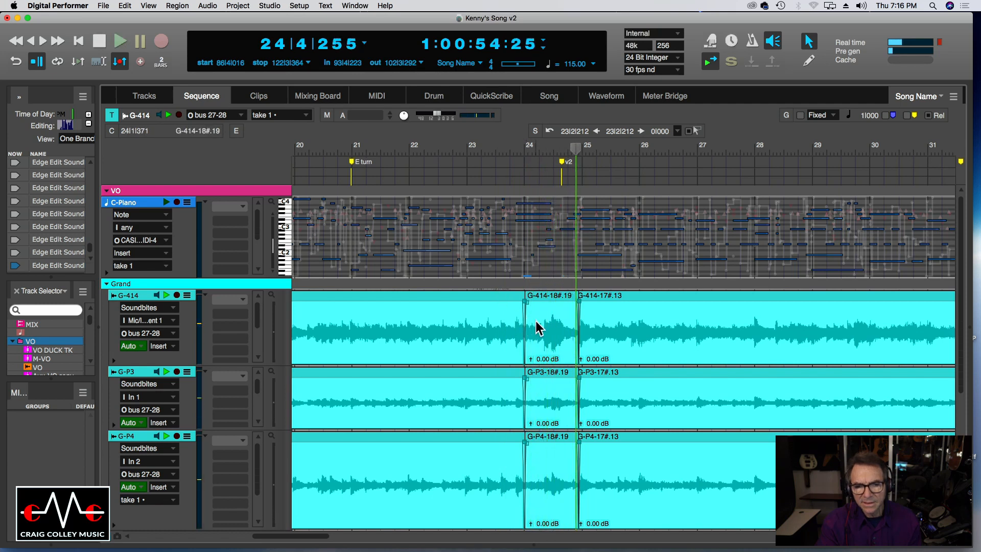
# Cut the grouped G-414-18 section, extend the preceding piano section to meet G-414-17, and audition from 23|1|024
pyautogui.click(538, 328)
pyautogui.press('super+x')
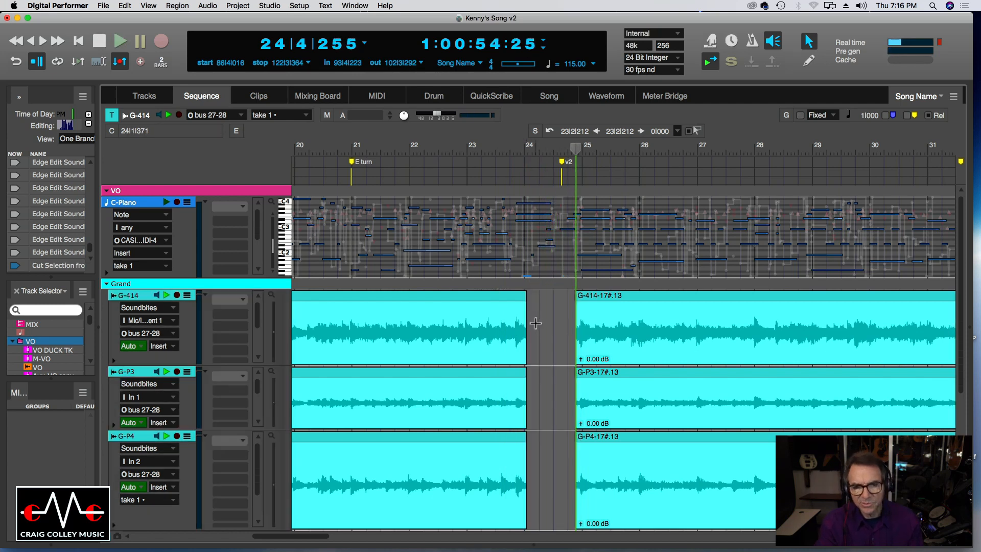
pyautogui.moveTo(524, 323); pyautogui.dragTo(575, 321)
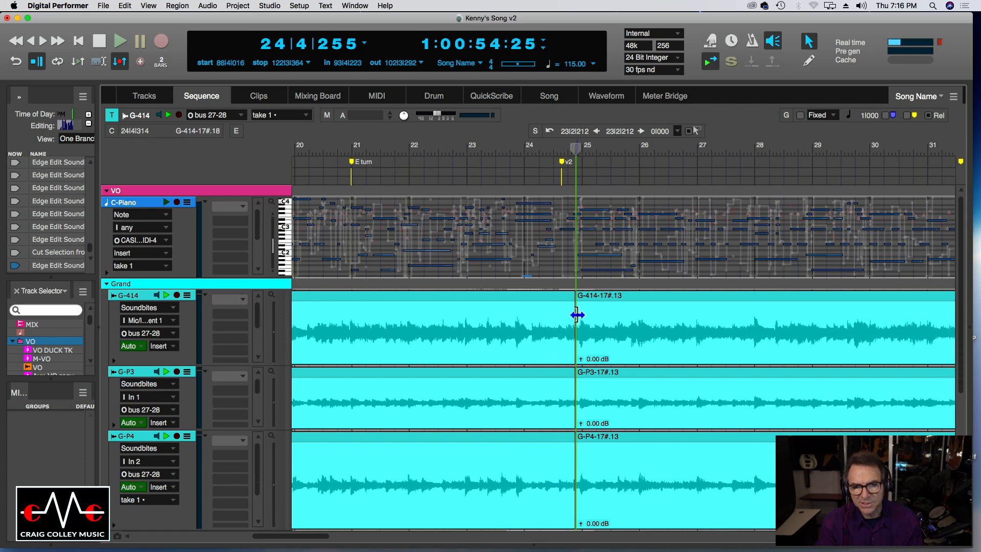
pyautogui.click(468, 149)
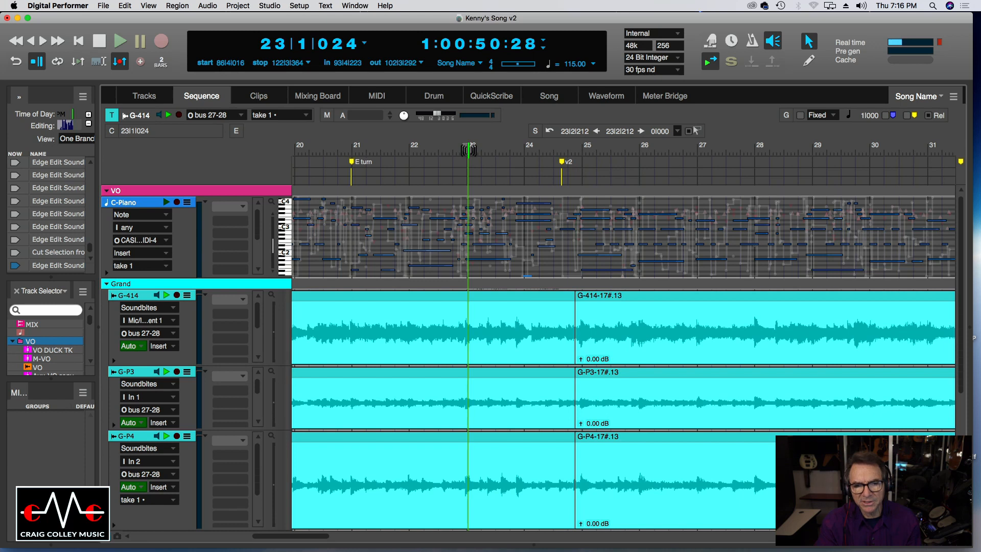
pyautogui.press('space')
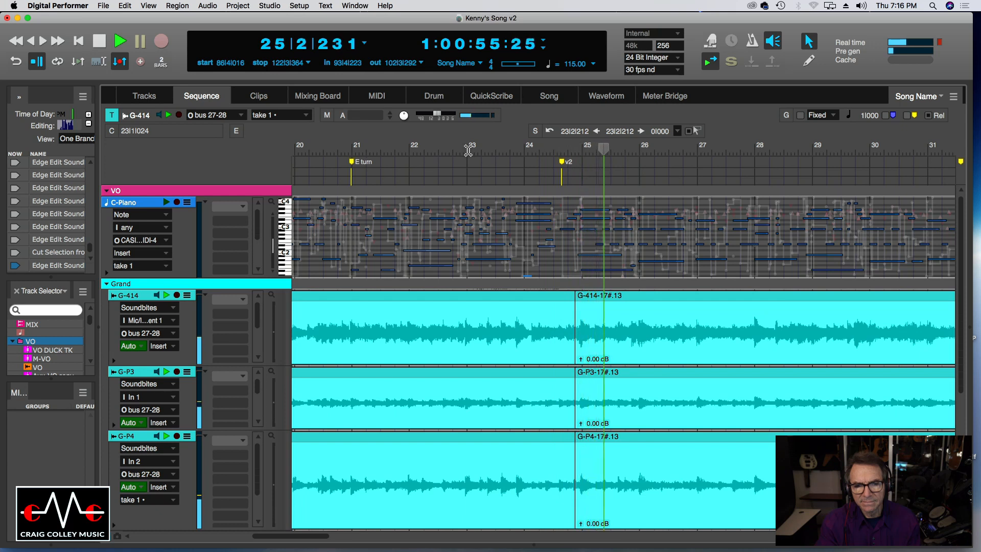
# Audition the extended section's transition into G-414-17 from about the middle of bar 21, and again from about bar 18
pyautogui.click(389, 145)
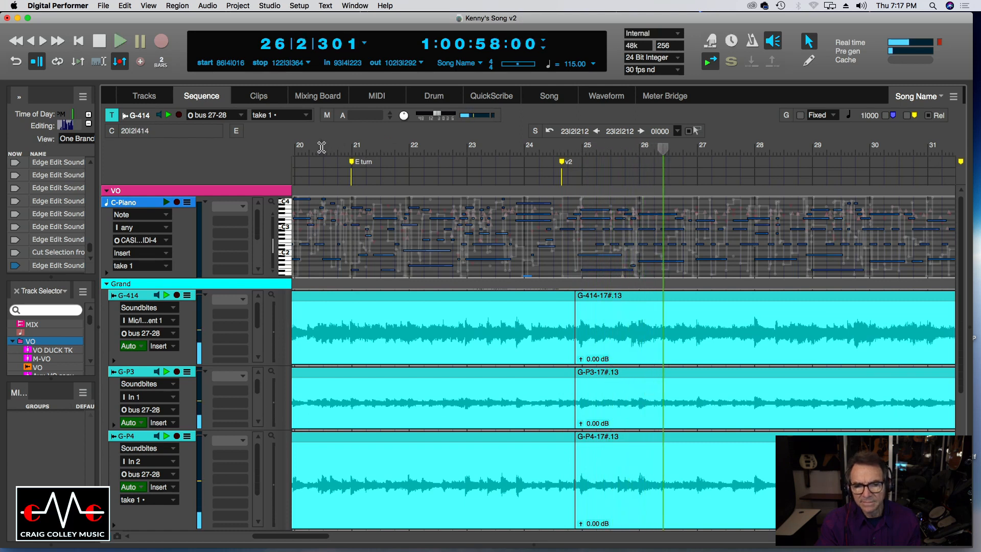
pyautogui.press('super+bracketleft')
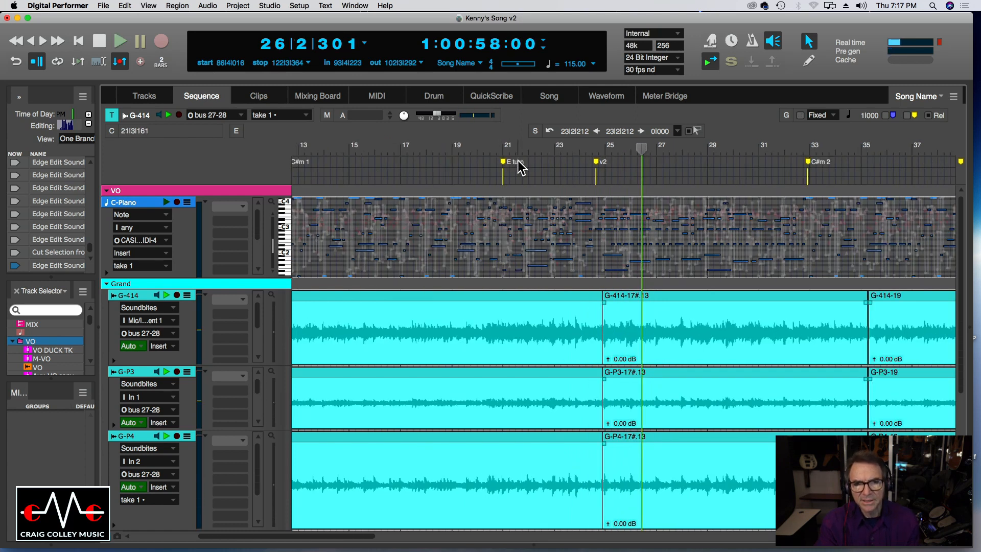
pyautogui.click(433, 148)
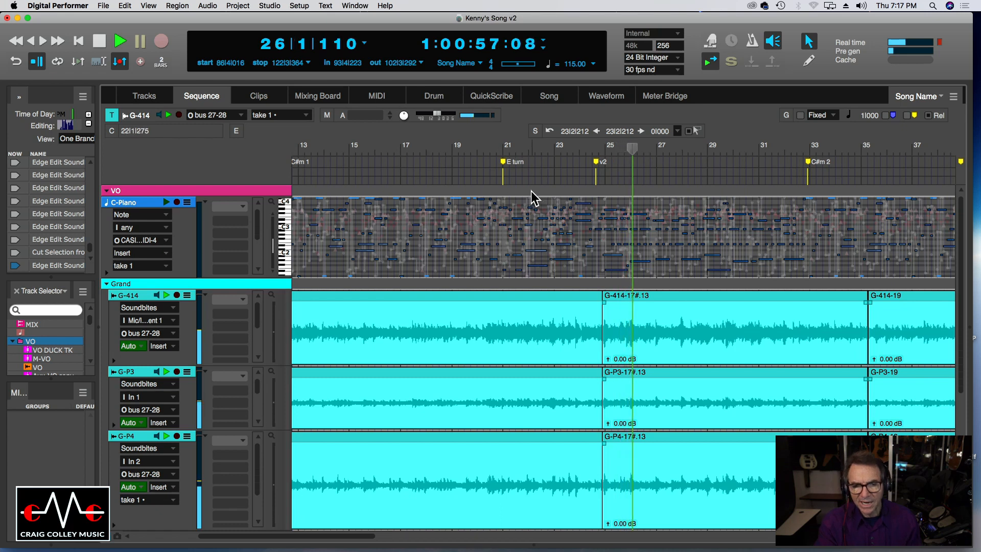
# Undo the extension, the cut and the last move of the G-414-18 section's start, and audition from about 22|4|069
pyautogui.press('super+z')
pyautogui.press('super+z')
pyautogui.press('super+z')
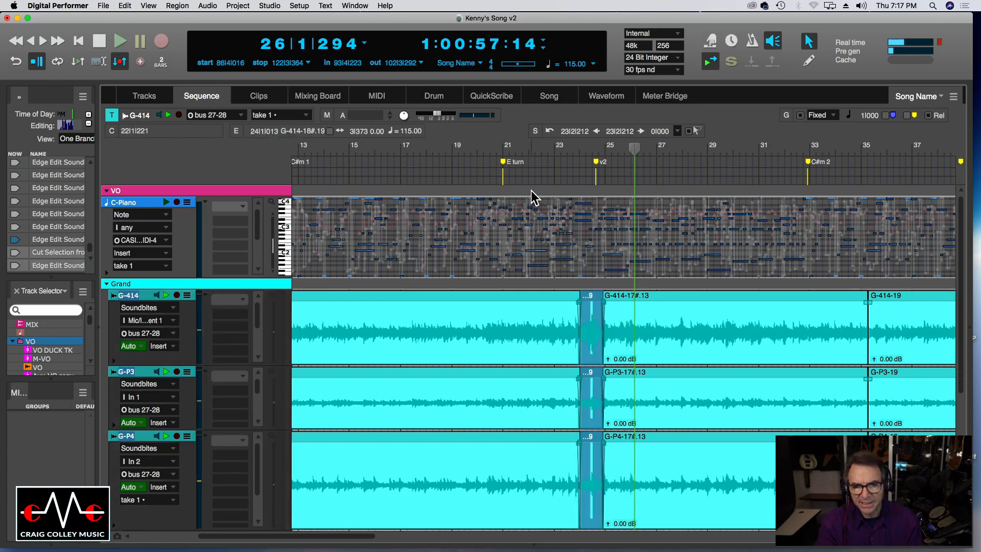
pyautogui.press('super+z')
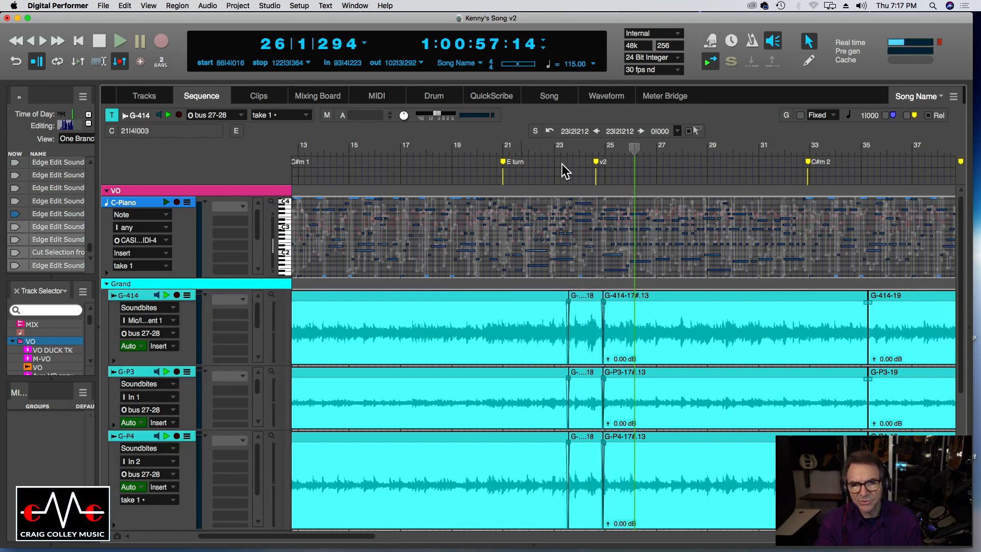
pyautogui.click(548, 150)
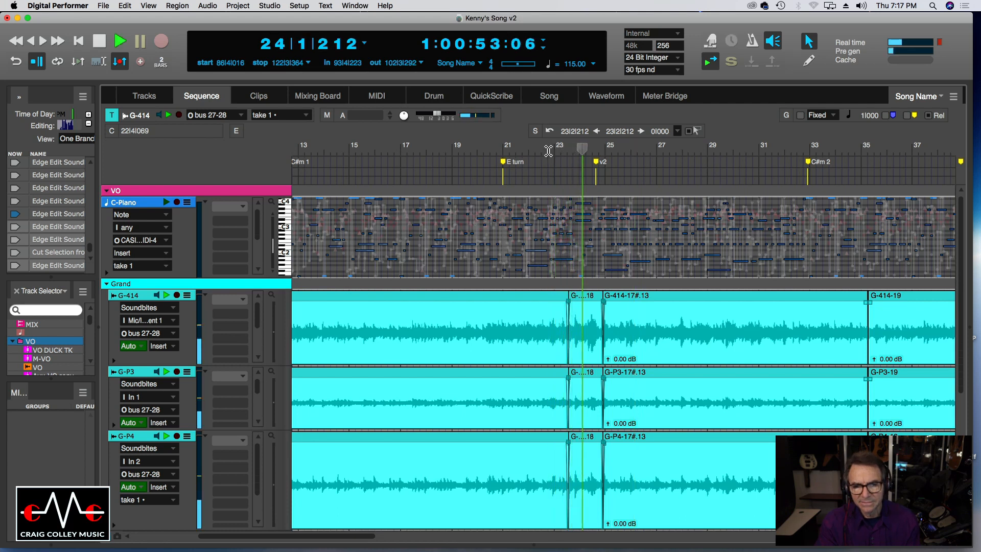
# Roll the edit between the preceding piano section and G-414-18 to about 23|4|179, and audition from 22|4|444
pyautogui.press('space')
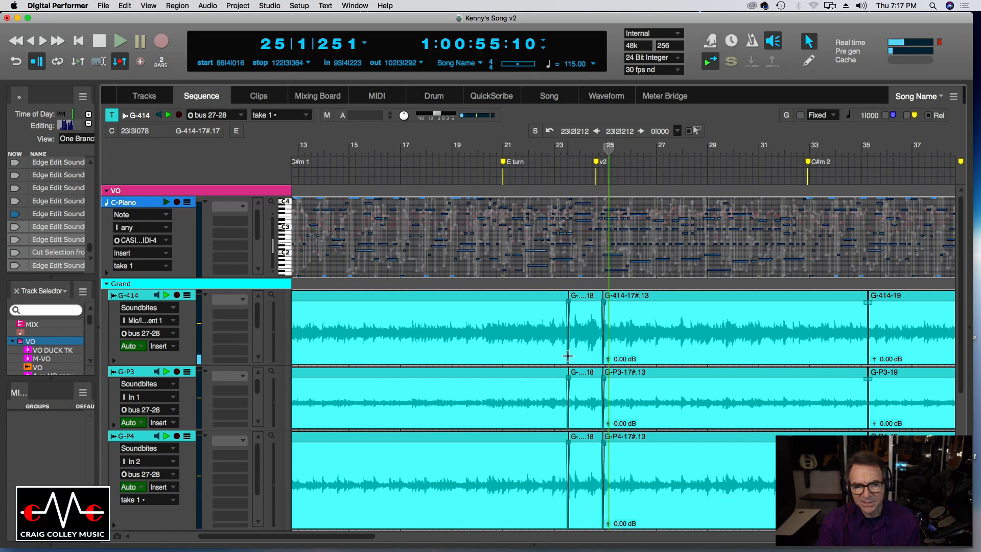
pyautogui.click(553, 151)
pyautogui.press('super+Right')
pyautogui.press('super+Right')
pyautogui.press('super+Right')
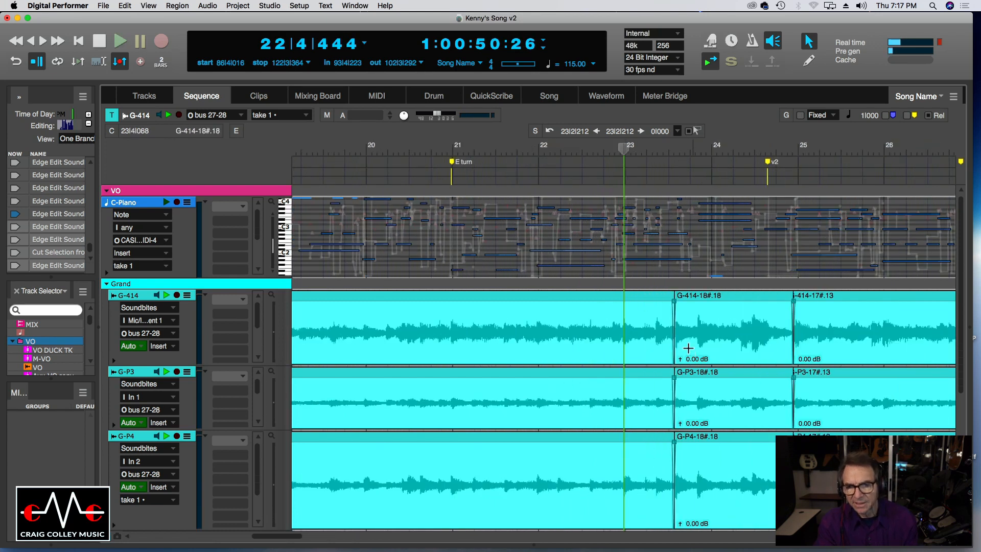
pyautogui.moveTo(665, 322); pyautogui.dragTo(489, 335)
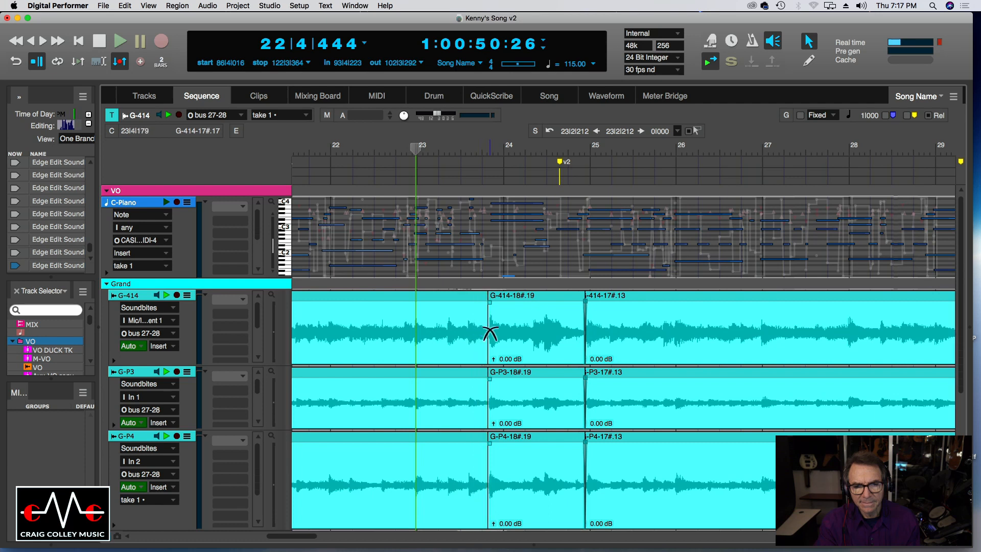
pyautogui.press('space')
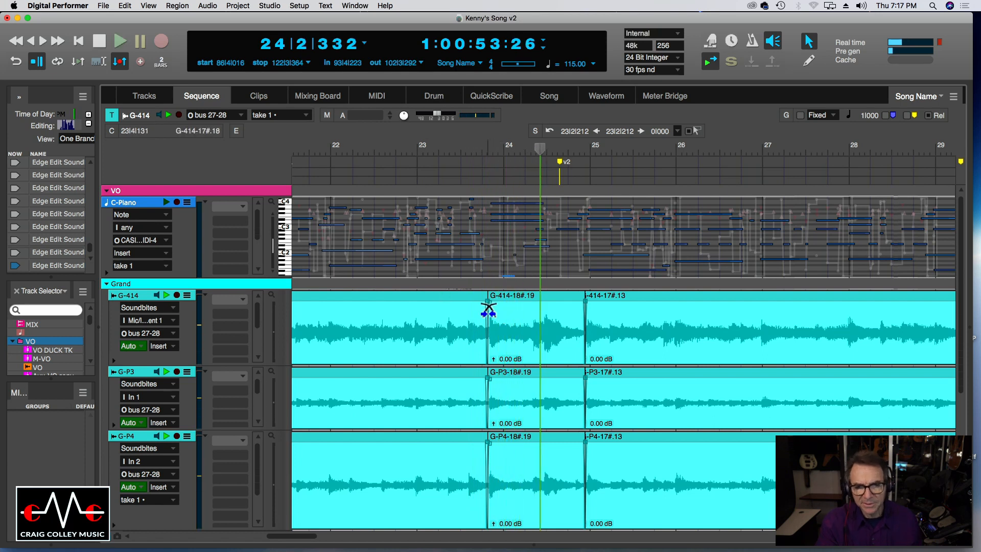
# Lengthen the grouped crossfade at the start of G-414-18, and audition from about 22|4|381 and again from about 22|2|180
pyautogui.moveTo(488, 310); pyautogui.dragTo(494, 310)
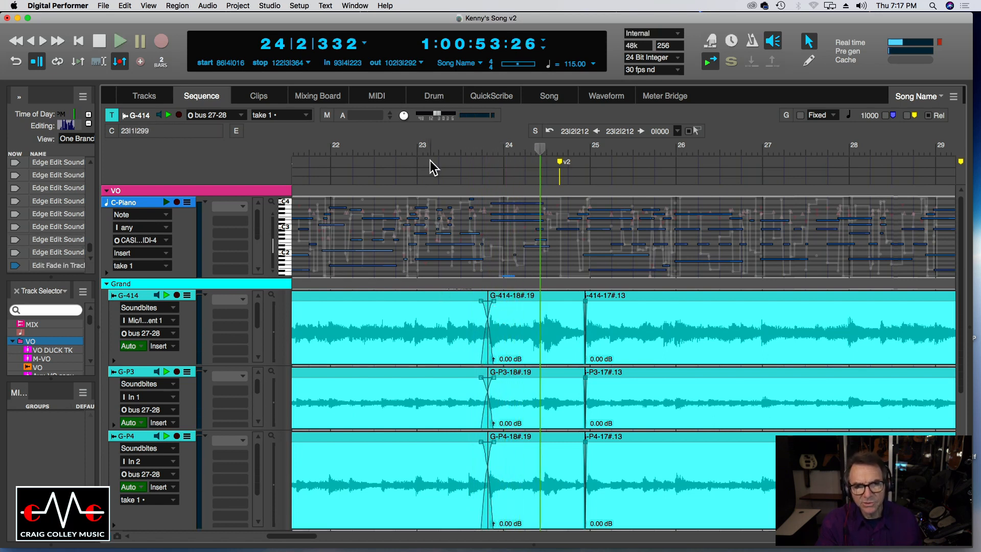
pyautogui.click(413, 148)
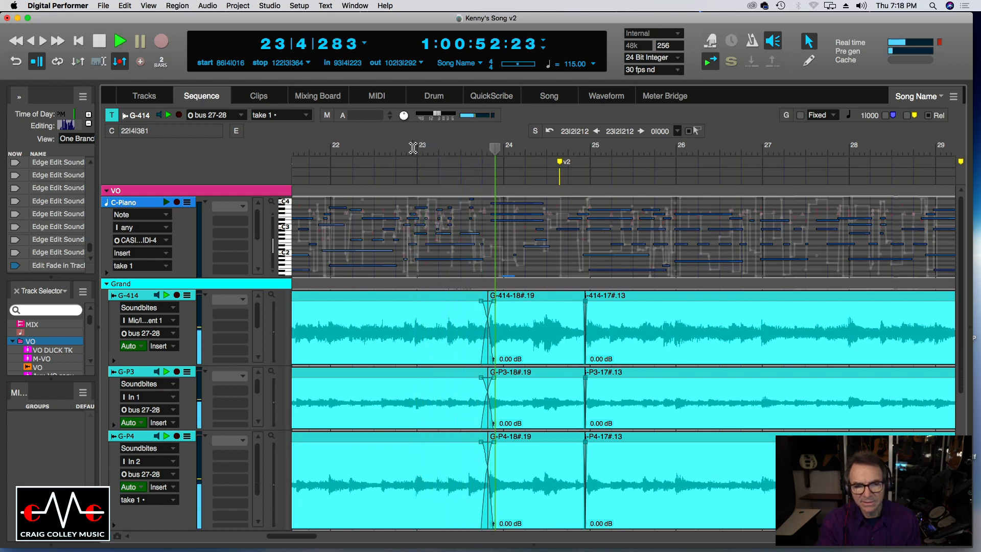
pyautogui.press('space')
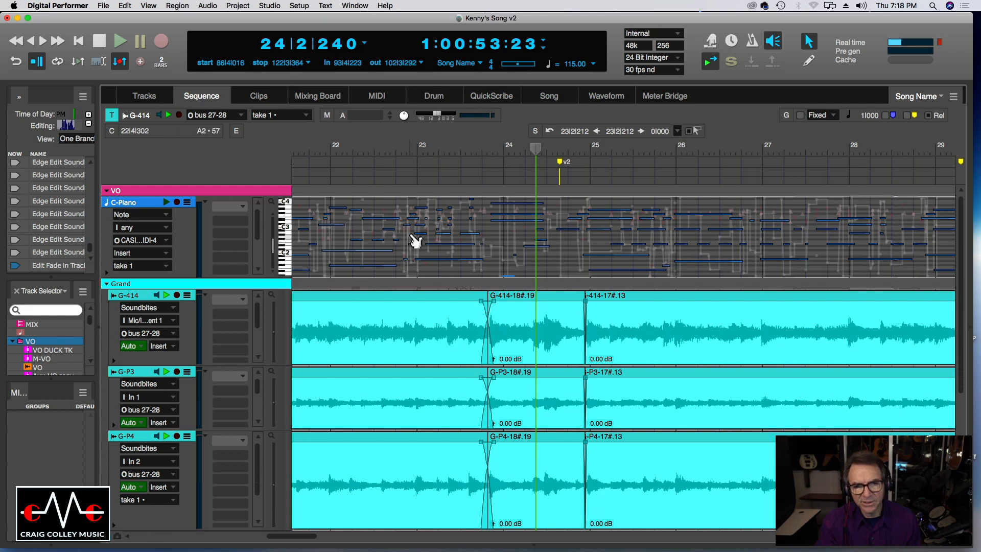
pyautogui.click(361, 153)
pyautogui.press('space')
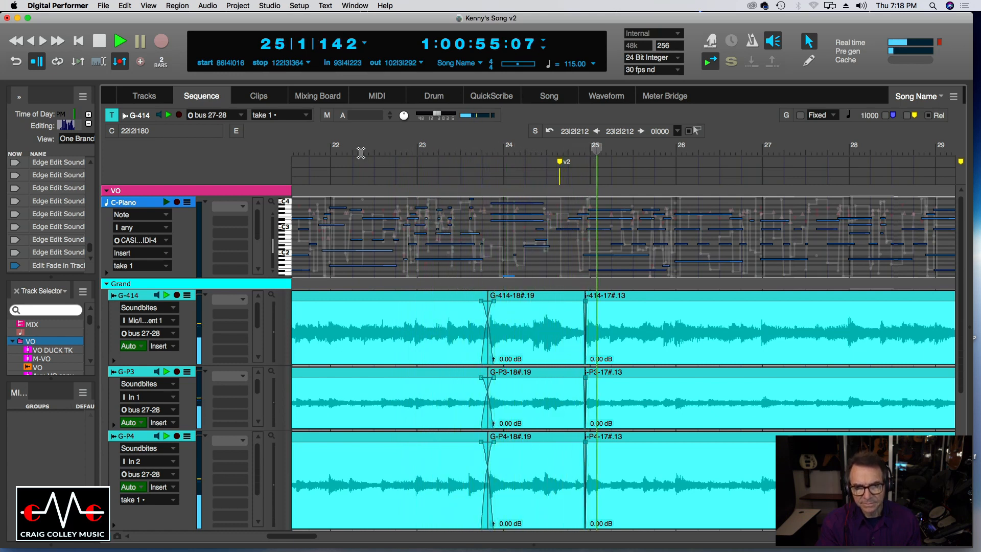
pyautogui.press('space')
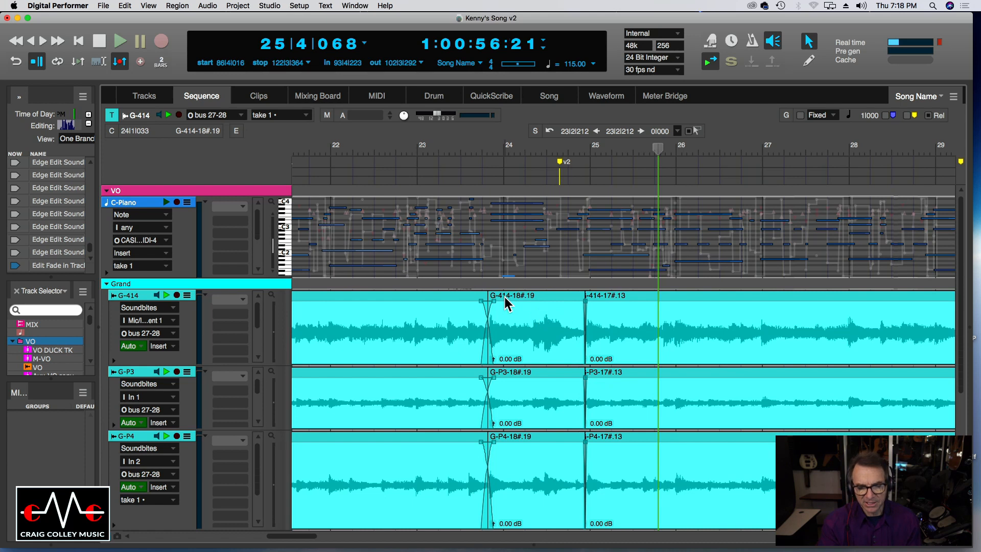
# Audition the existing transition into the grouped G-414-19 section around bar 35
pyautogui.press('super+Left')
pyautogui.press('super+Left')
pyautogui.press('super+Left')
pyautogui.press('super+Left')
pyautogui.press('super+Left')
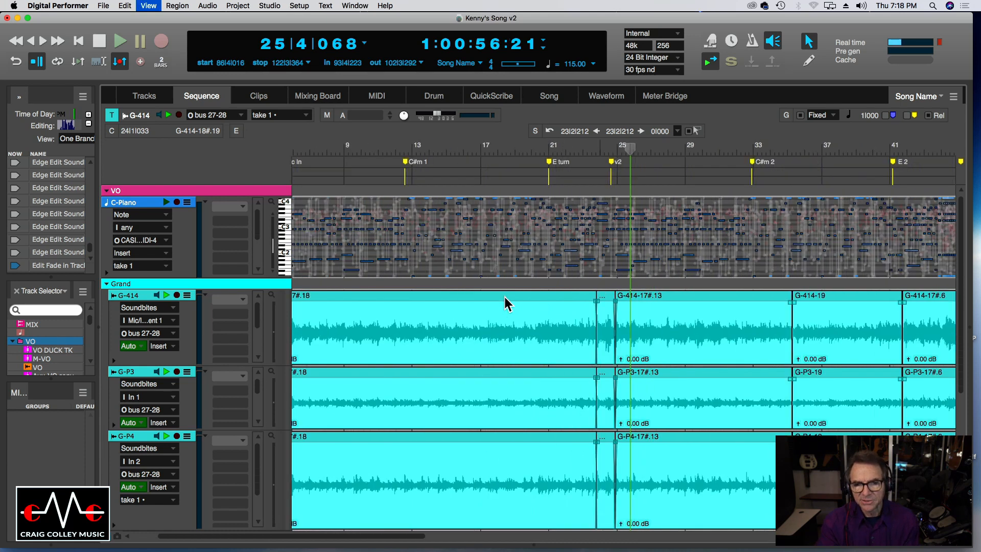
pyautogui.click(677, 151)
pyautogui.press('super+Right')
pyautogui.press('super+Right')
pyautogui.press('super+Right')
pyautogui.press('super+Right')
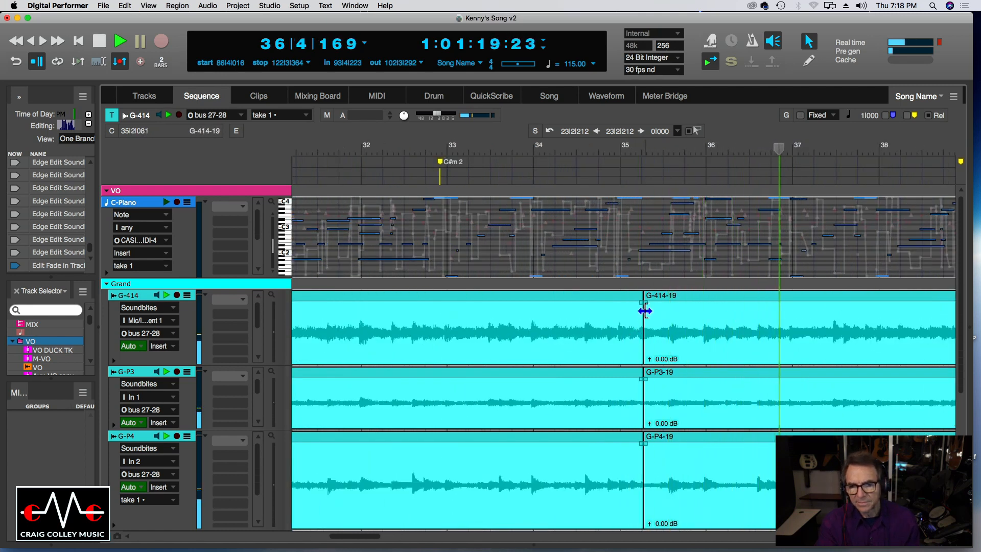
pyautogui.press('space')
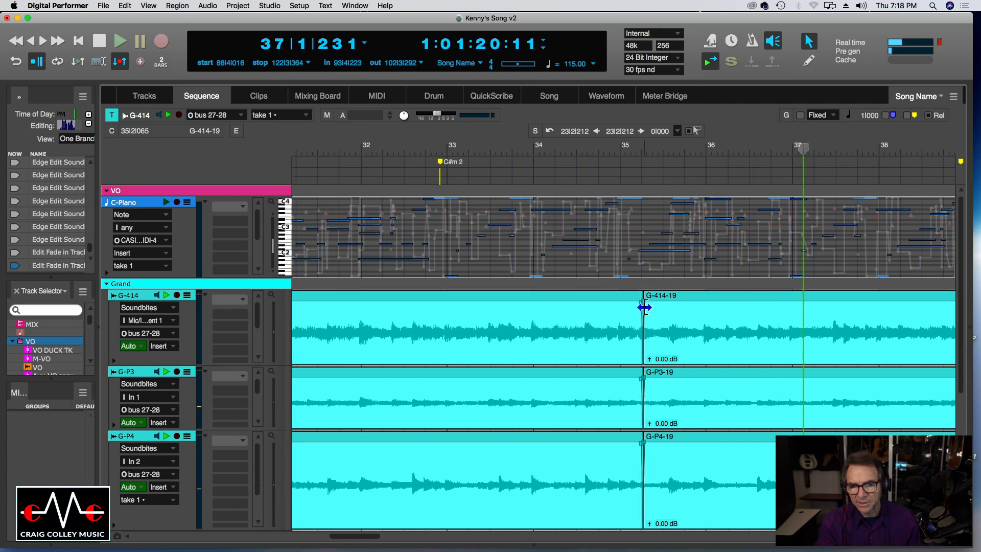
# Move the G-414-19 section's start to just before bar 36, extend the preceding section to meet it, and audition from the middle of bar 35
pyautogui.moveTo(644, 329); pyautogui.dragTo(701, 327)
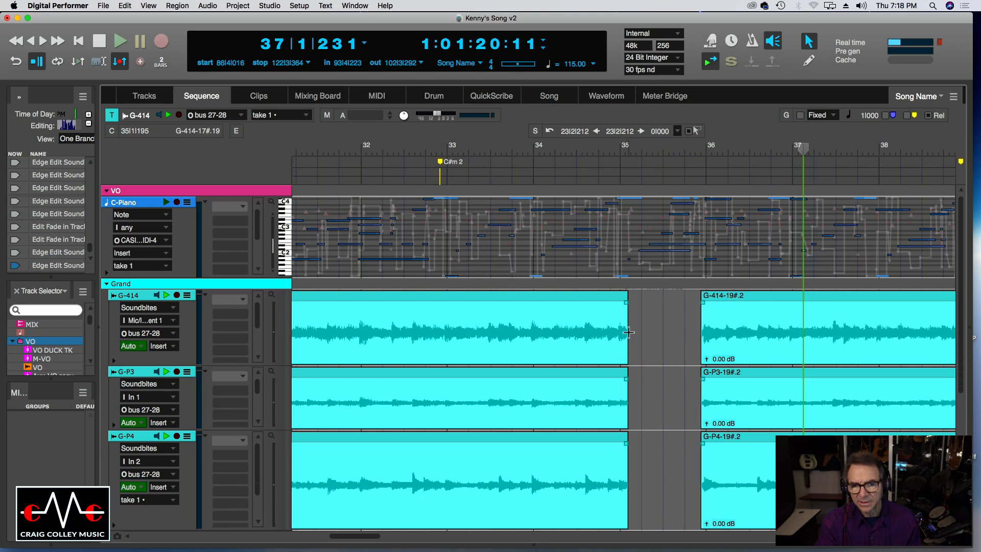
pyautogui.moveTo(627, 331); pyautogui.dragTo(700, 329)
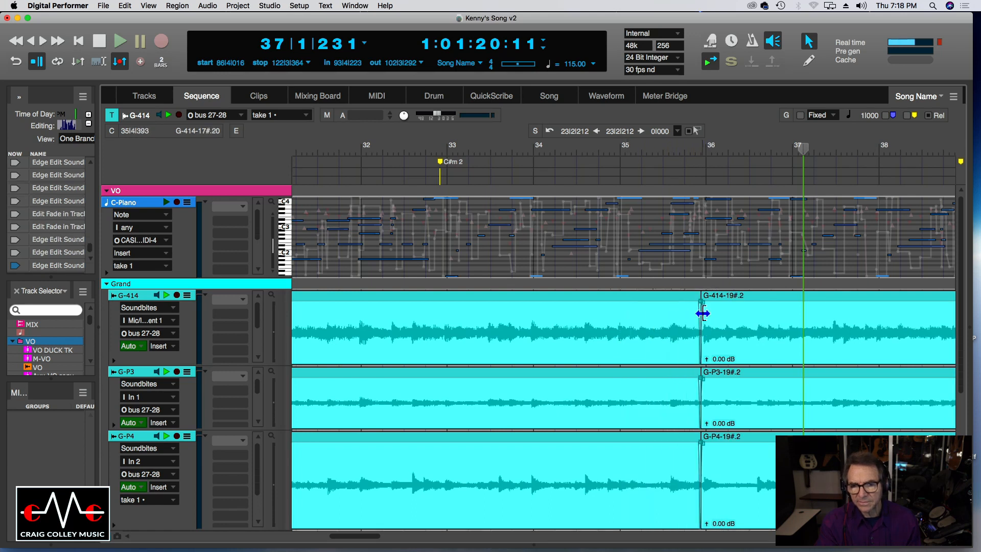
pyautogui.click(654, 151)
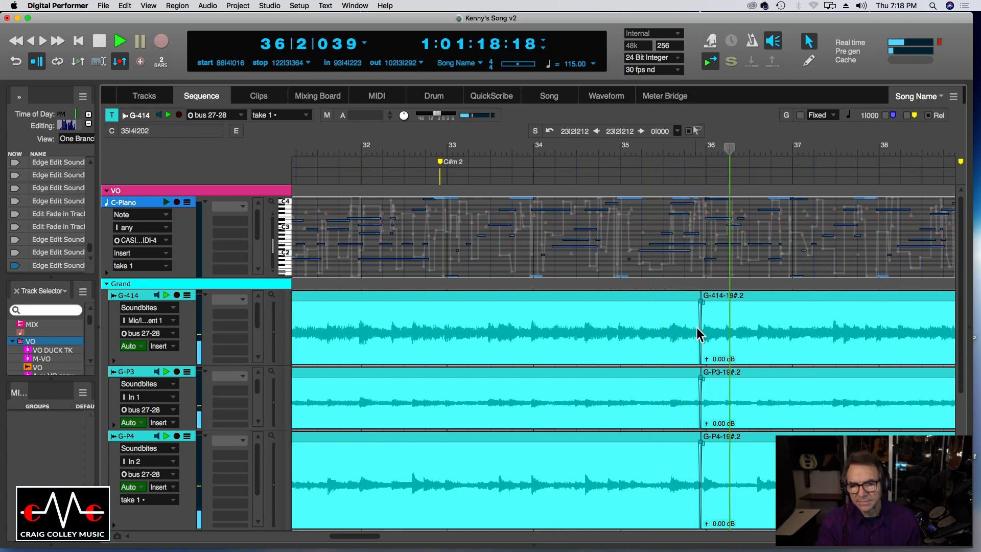
pyautogui.press('space')
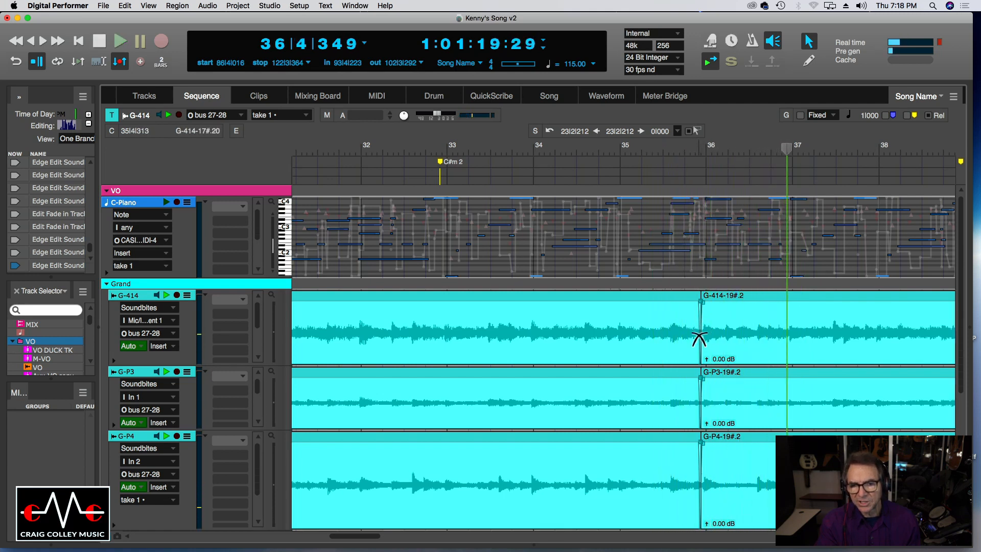
# Roll the edit into G-414-19 forward to about 36|2|165, and audition from about 35|3|078
pyautogui.moveTo(701, 338); pyautogui.dragTo(736, 320)
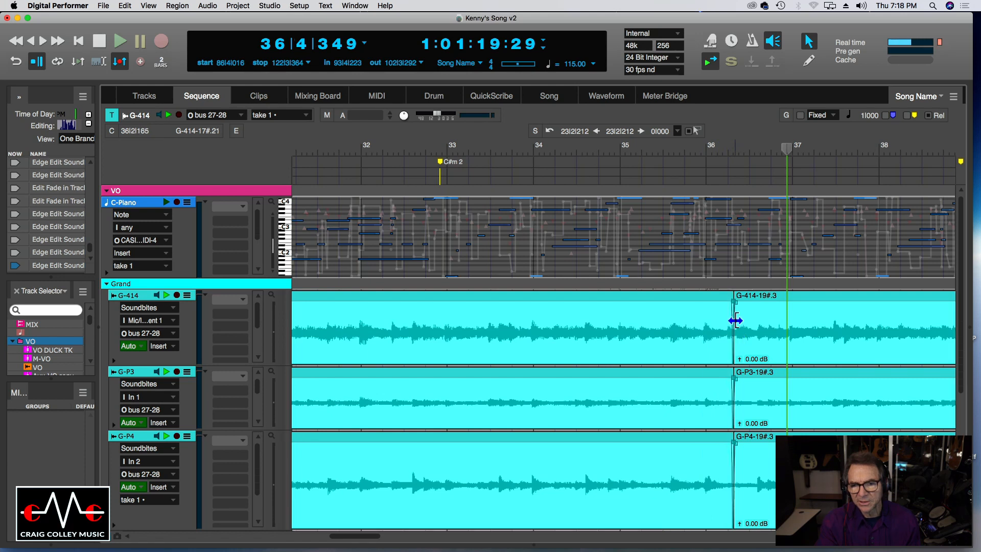
pyautogui.click(667, 148)
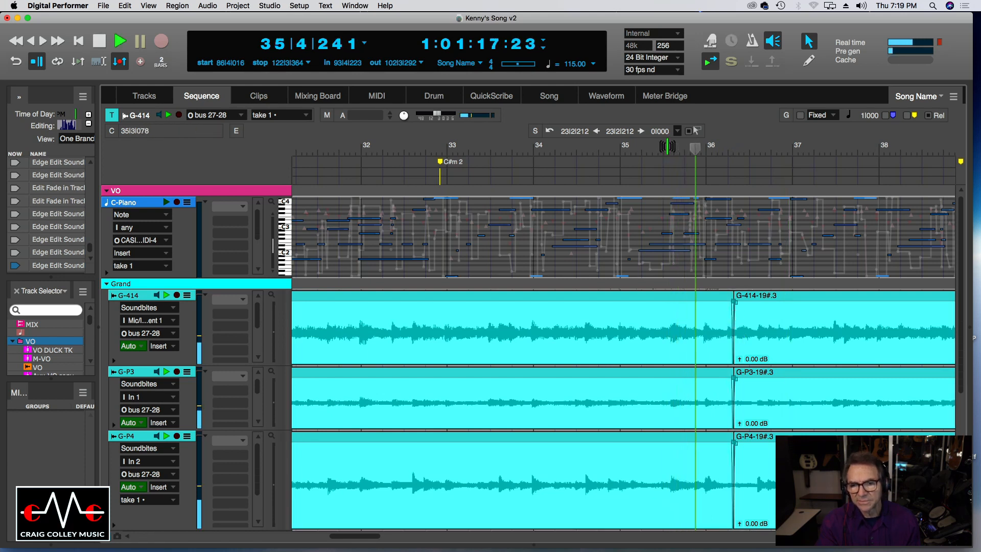
pyautogui.press('space')
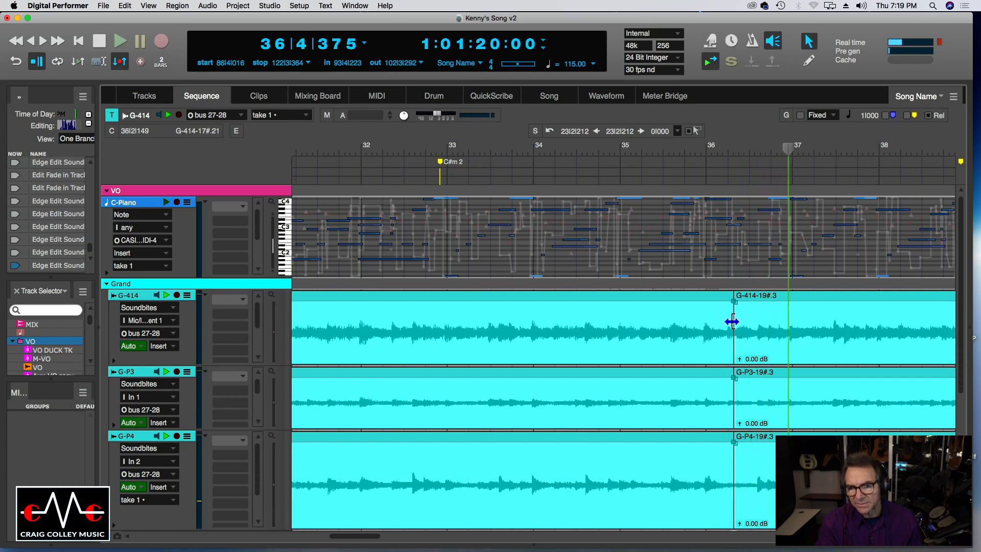
# Roll the edit into G-414-19 back to about 36|1|406, and audition from about 35|2|271
pyautogui.moveTo(734, 321); pyautogui.dragTo(725, 322)
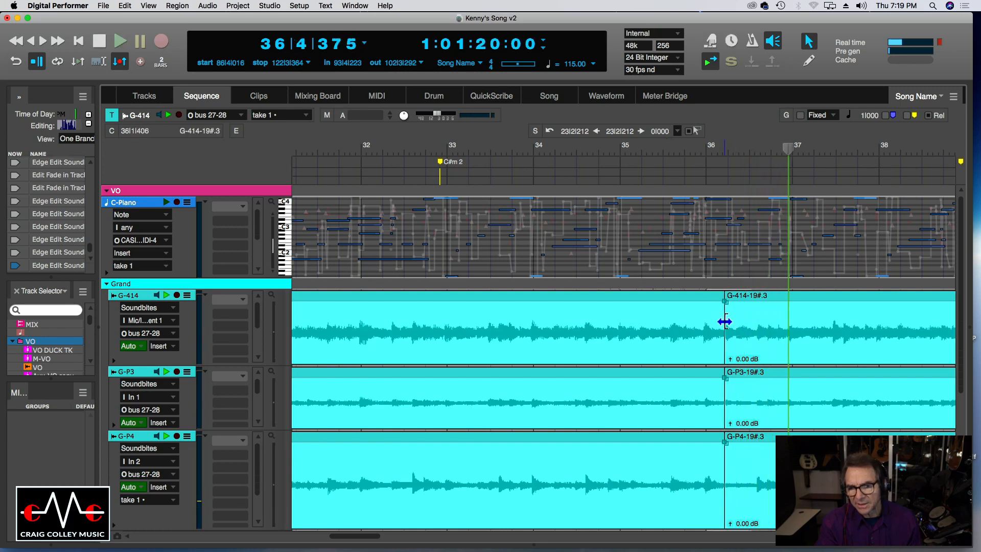
pyautogui.click(653, 149)
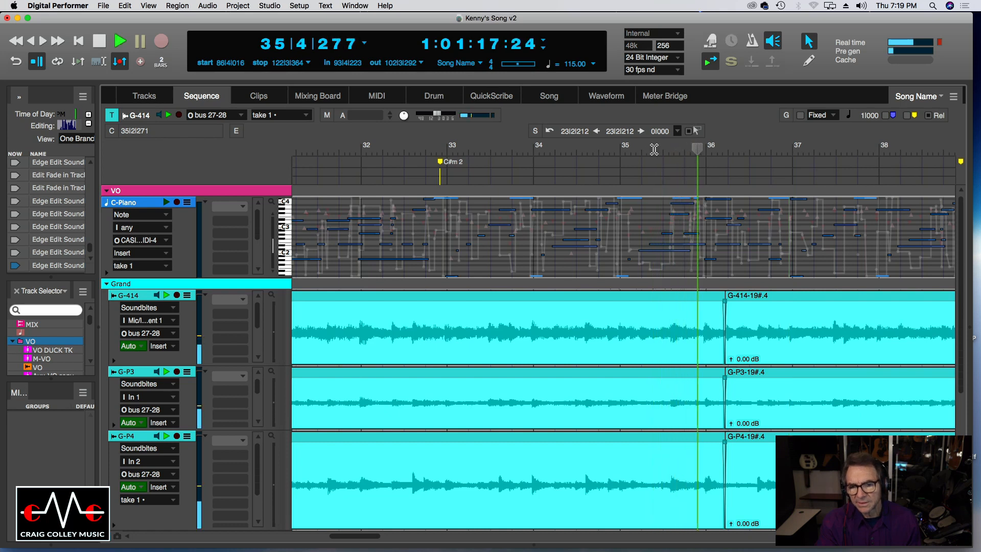
pyautogui.press('space')
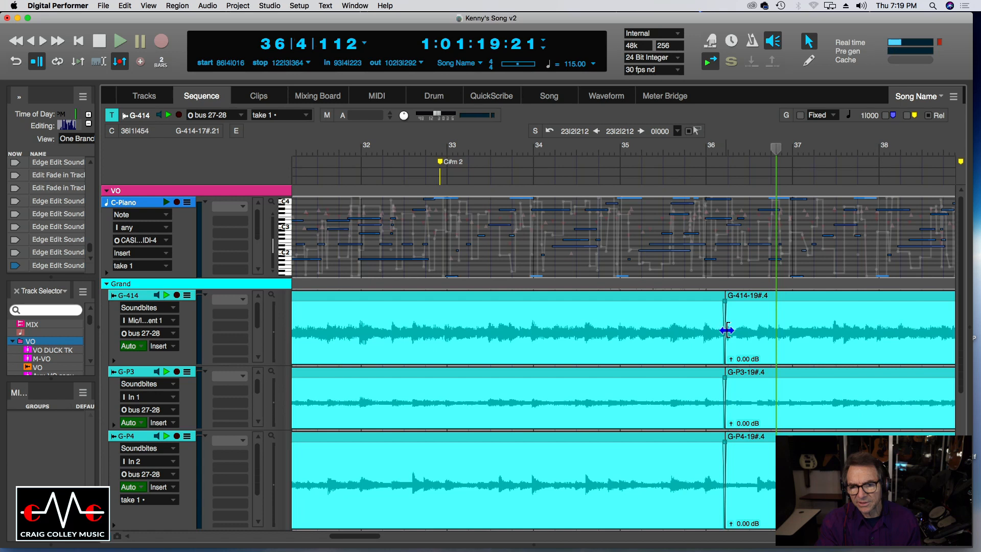
# Roll the edit into G-414-19 forward to about 36|3|160, and audition from about the start of bar 36
pyautogui.moveTo(728, 330); pyautogui.dragTo(755, 337)
pyautogui.click(734, 145)
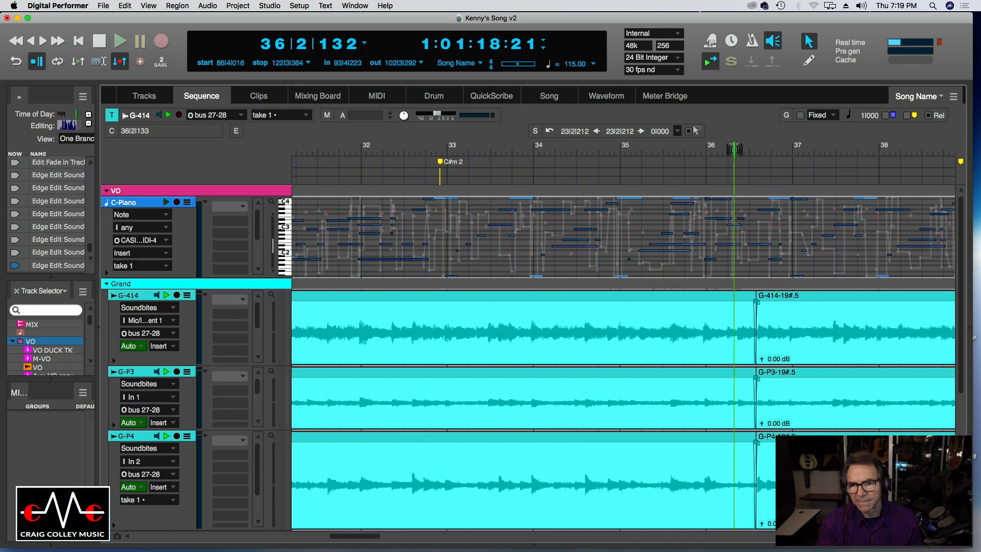
pyautogui.click(708, 148)
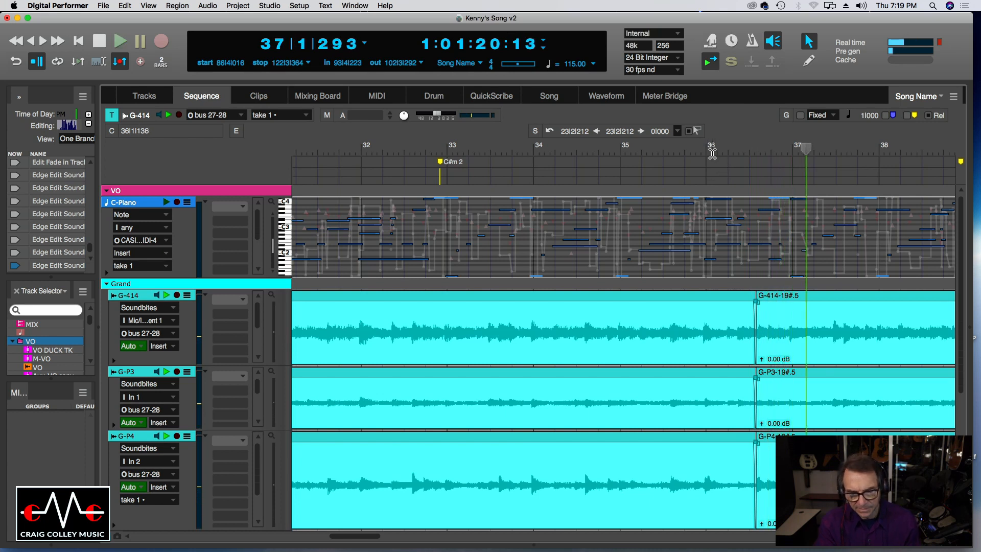
# Fine-tune the edit into G-414-19 slightly later within the third beat of bar 36, and audition from the second beat
pyautogui.click(712, 153)
pyautogui.press('super+Right')
pyautogui.press('super+Right')
pyautogui.press('super+Right')
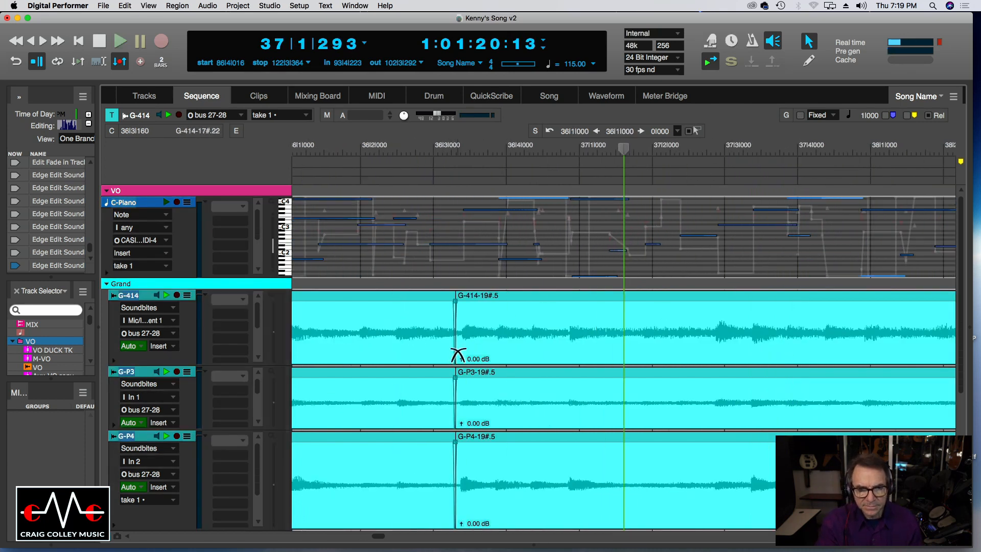
pyautogui.moveTo(456, 352); pyautogui.dragTo(461, 352)
pyautogui.click(389, 145)
pyautogui.press('space')
pyautogui.press('space')
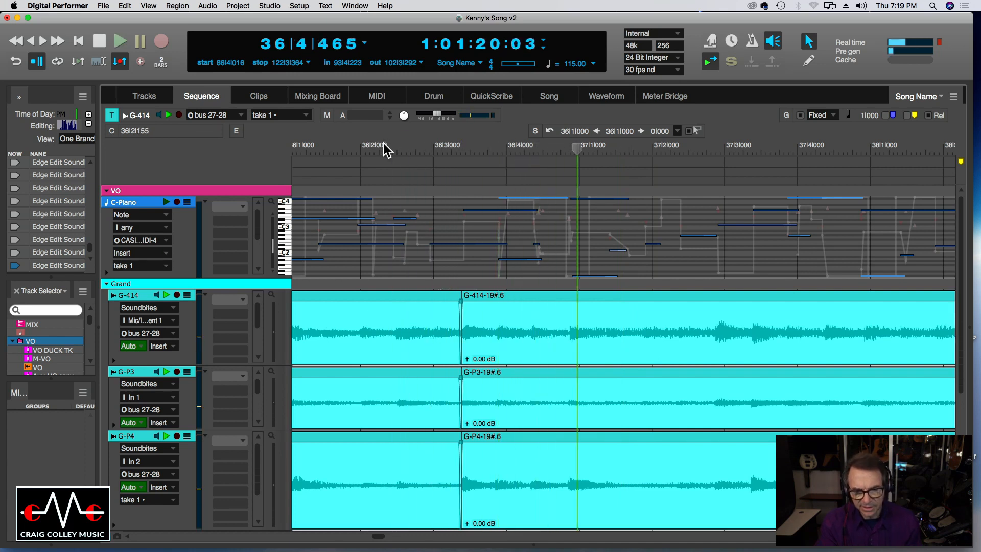
# Audition the fine-tuned transition into G-414-19 from about 35|3|067
pyautogui.press('super+Left')
pyautogui.press('super+Left')
pyautogui.click(415, 149)
pyautogui.press('space')
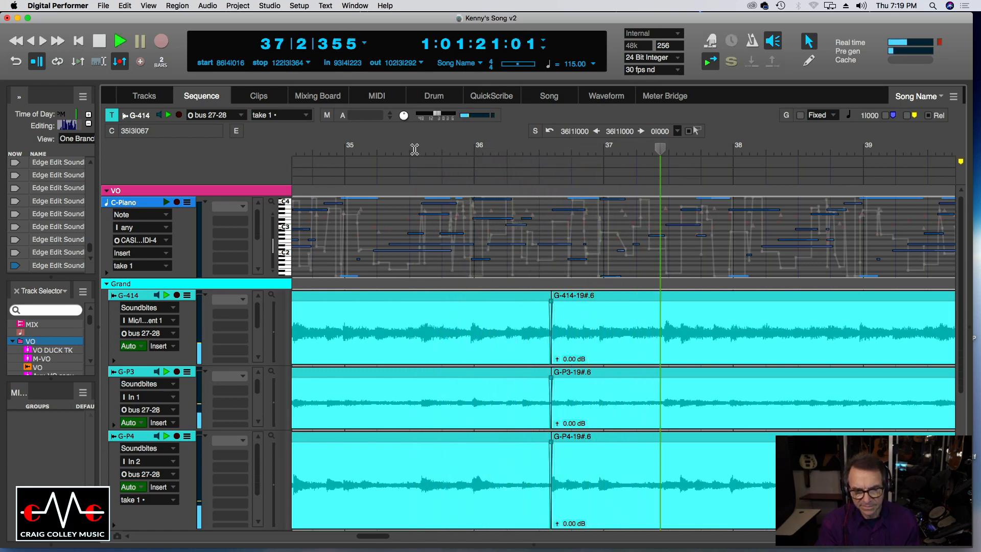
pyautogui.press('space')
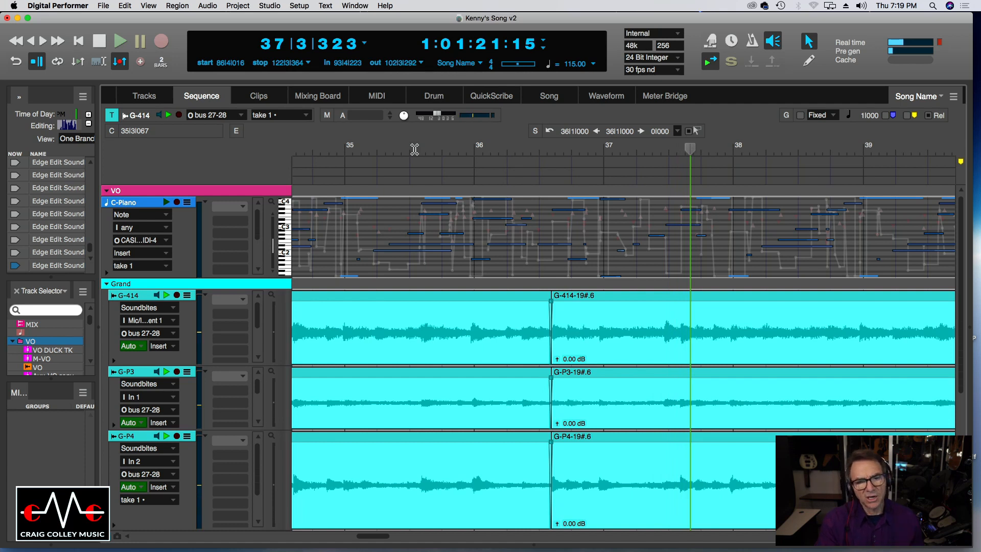
# Audition the transition from G-414-19 into the following G-414-17 section, starting from about 37|2|279
pyautogui.press('super+bracketleft')
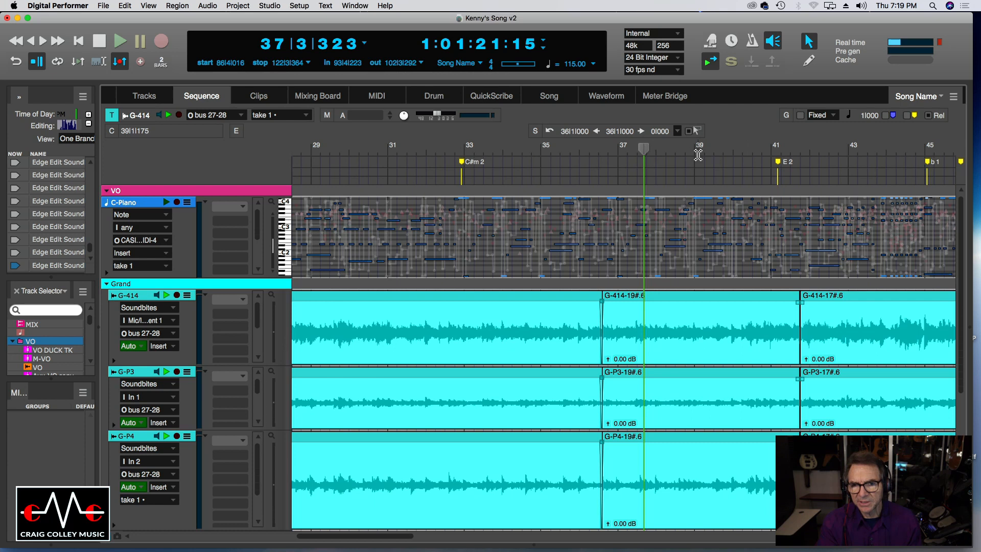
pyautogui.press('space')
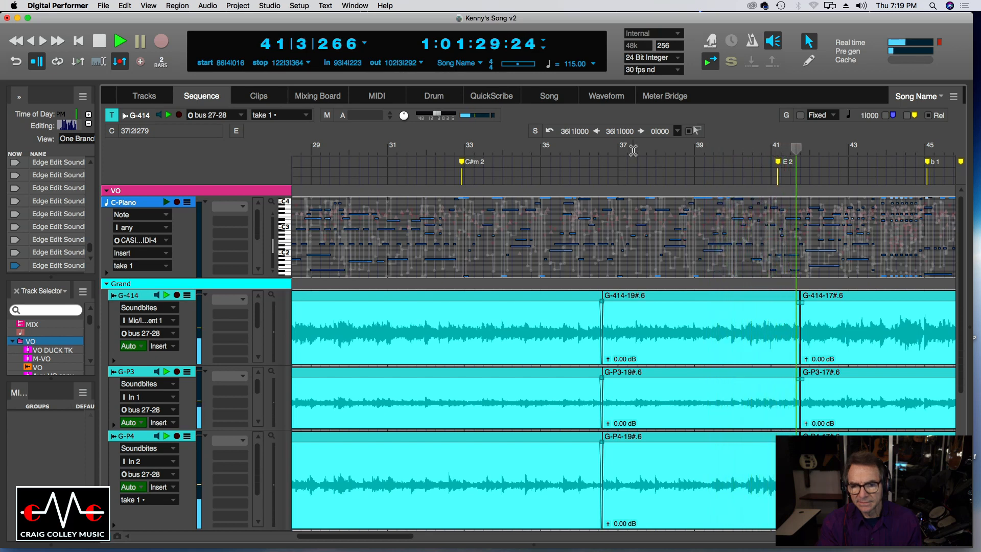
pyautogui.press('space')
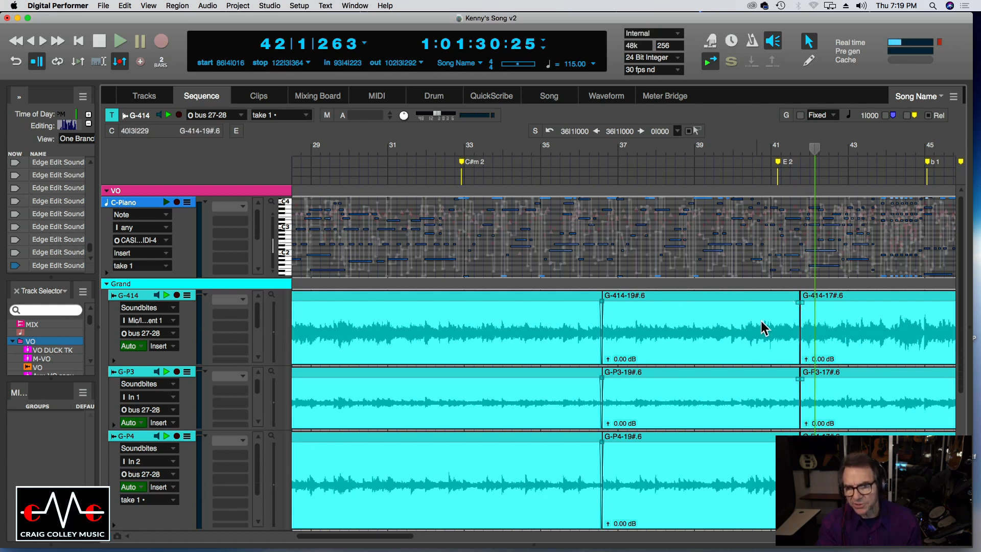
# Roll the edit between G-414-19 and the following G-414-17 section back to about 40|4|107, and audition from about 38|4|154
pyautogui.click(764, 148)
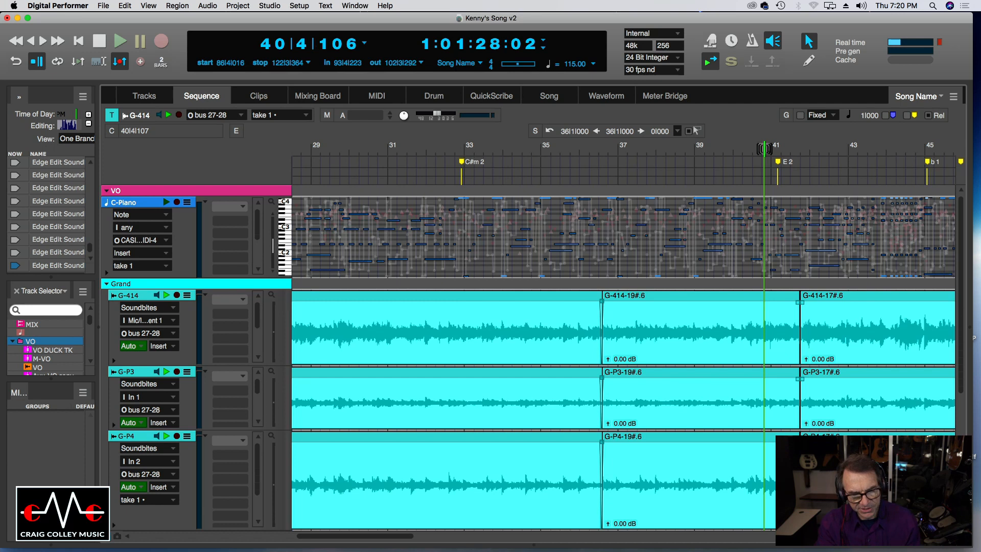
pyautogui.moveTo(808, 337); pyautogui.dragTo(480, 324)
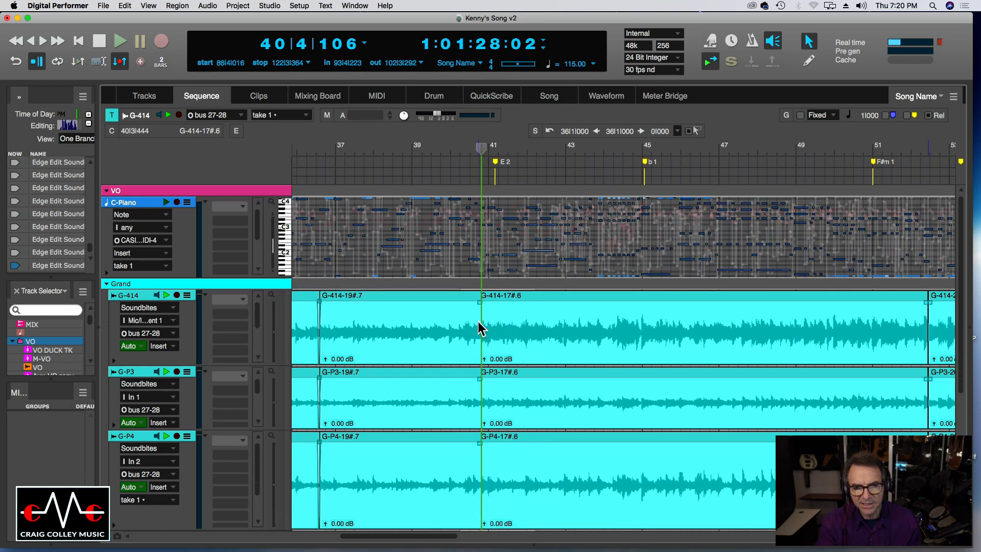
pyautogui.click(405, 152)
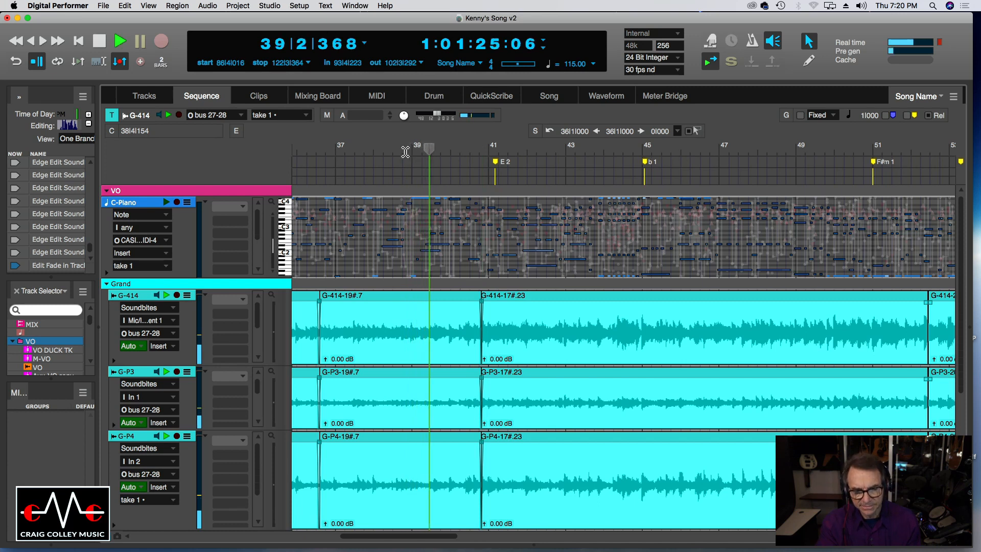
pyautogui.press('super+Right')
pyautogui.press('super+Right')
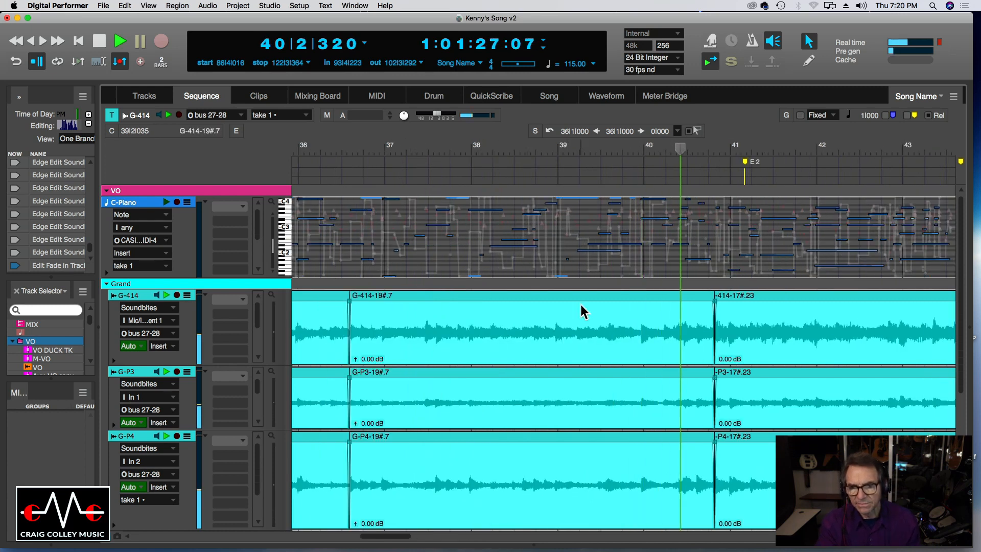
# Try the edit from G-414-19 to G-414-17 at about 40|4|432 and at about 40|1|456, auditioning each position
pyautogui.moveTo(714, 348); pyautogui.dragTo(728, 346)
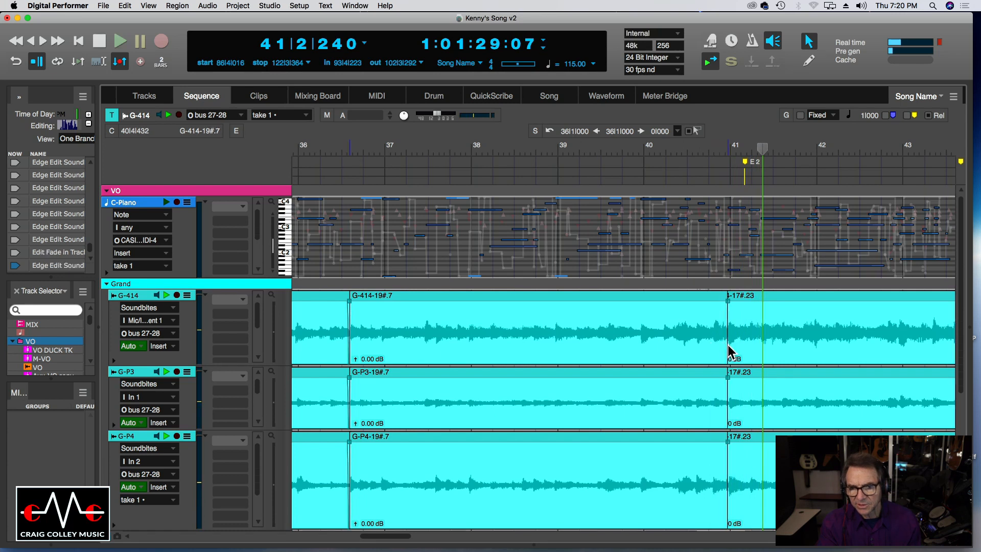
pyautogui.click(688, 152)
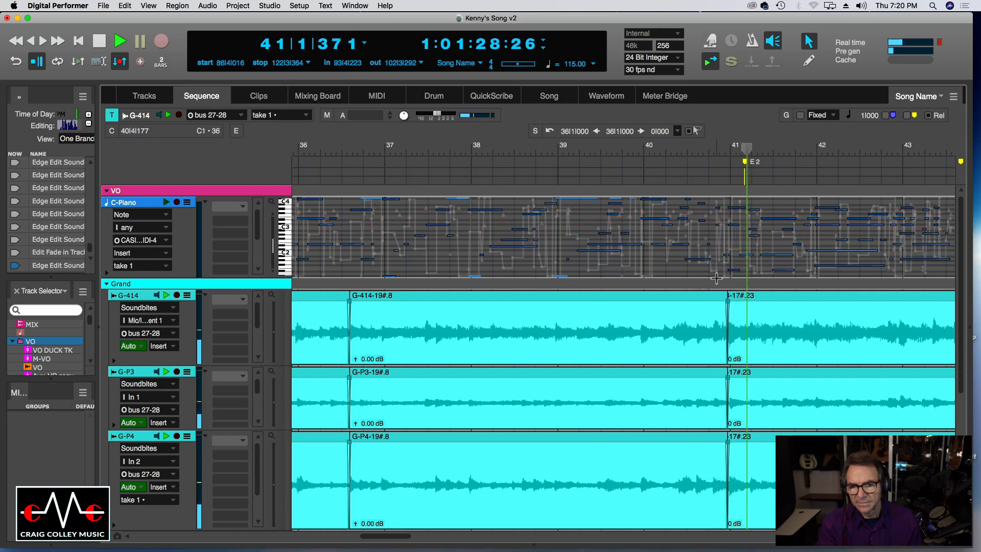
pyautogui.moveTo(727, 346); pyautogui.dragTo(661, 343)
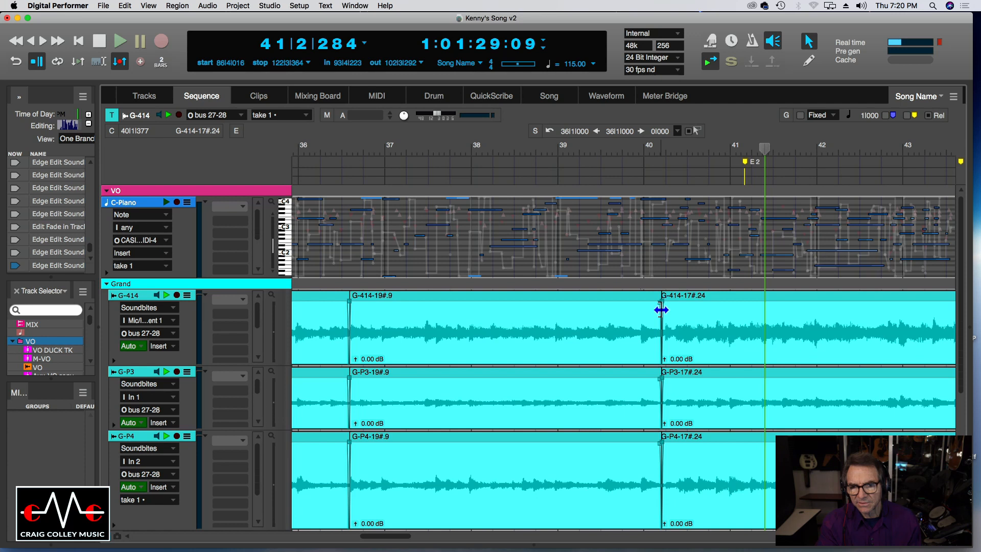
pyautogui.moveTo(661, 318); pyautogui.dragTo(663, 317)
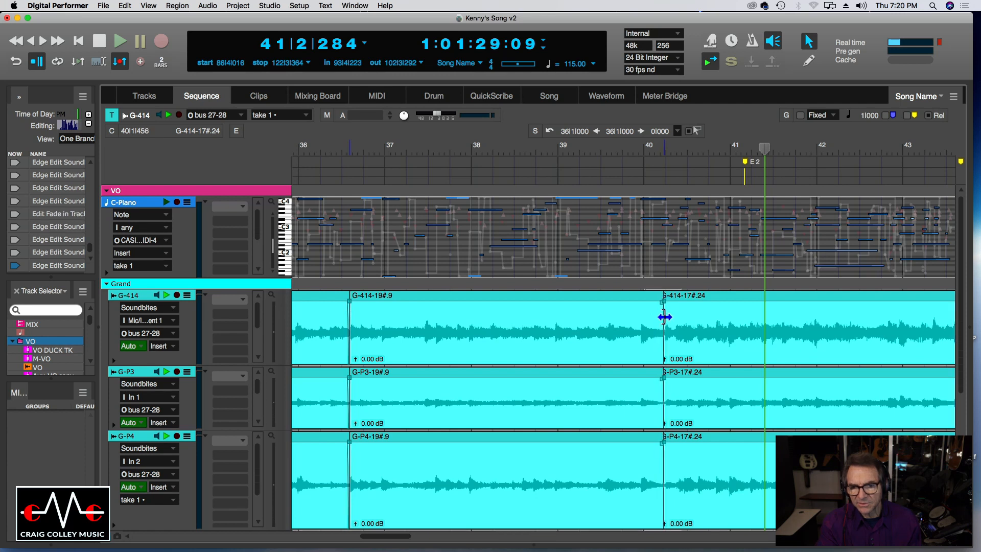
pyautogui.click(609, 152)
pyautogui.press('space')
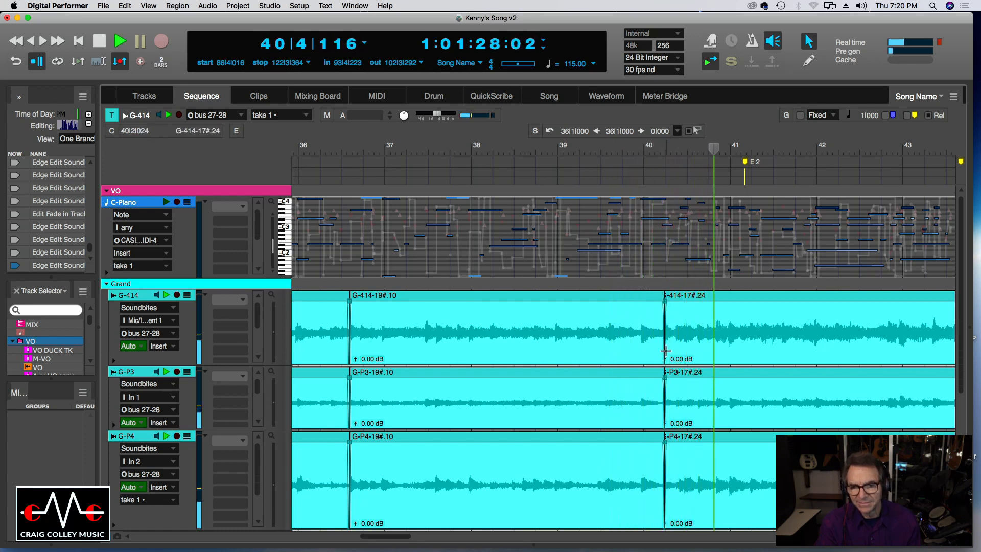
pyautogui.press('space')
# Roll the edit into G-414-17 back to about 39|4|411, and audition from bar 39 and from the second beat of bar 36
pyautogui.moveTo(662, 348); pyautogui.dragTo(638, 344)
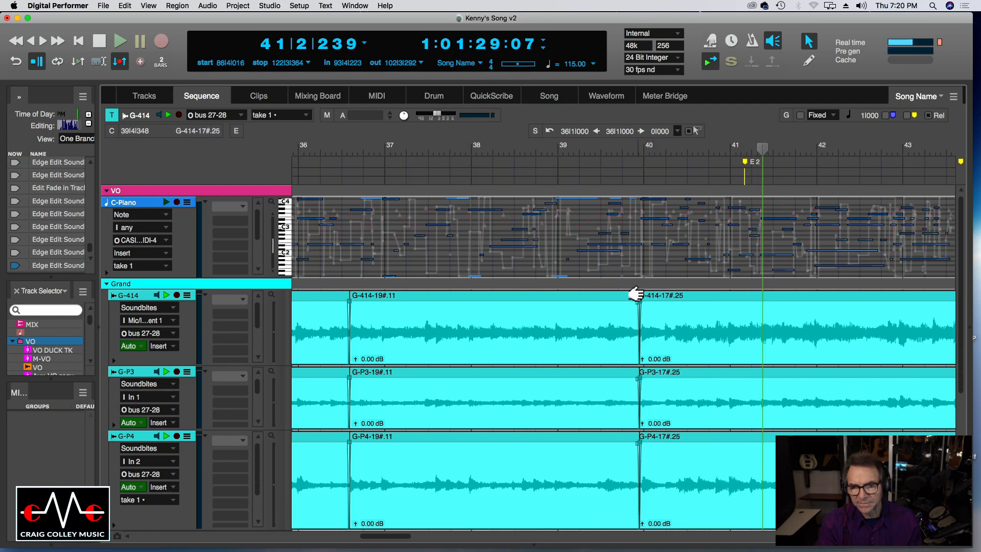
pyautogui.click(574, 152)
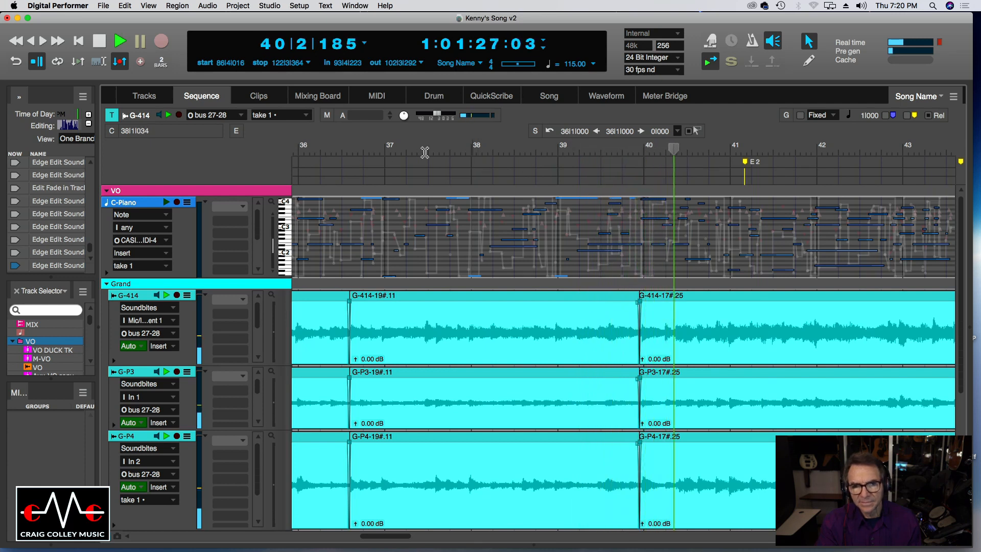
pyautogui.click(338, 150)
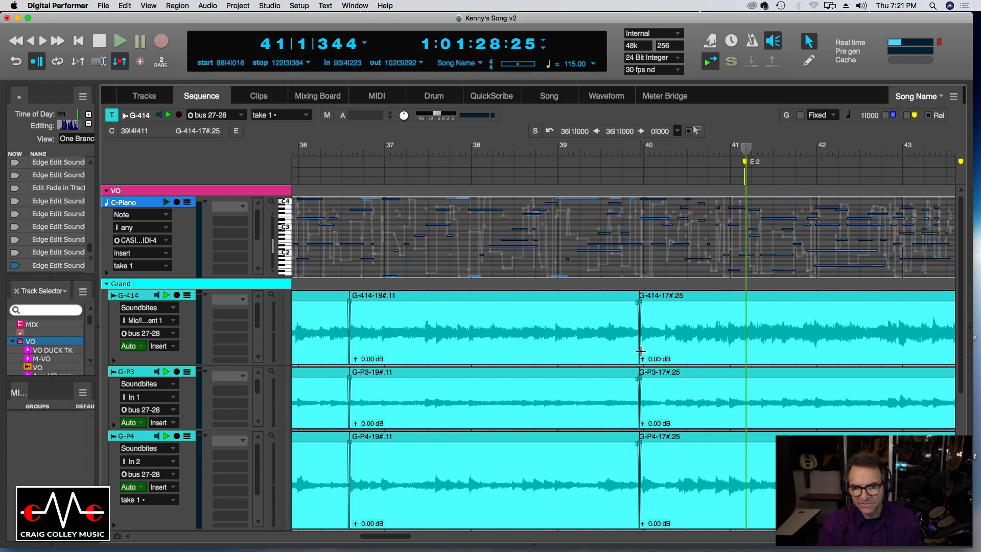
# Try the edit into G-414-17 at about 40|4|384, including a wider crossfade across the grand tracks that is undone after auditioning
pyautogui.moveTo(639, 351); pyautogui.dragTo(727, 346)
pyautogui.click(627, 153)
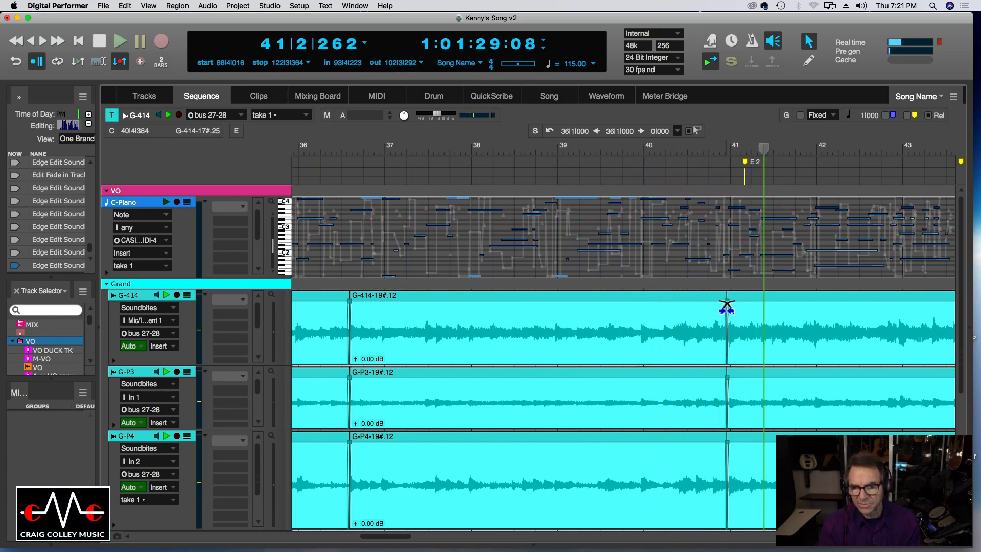
pyautogui.moveTo(727, 306); pyautogui.dragTo(724, 307)
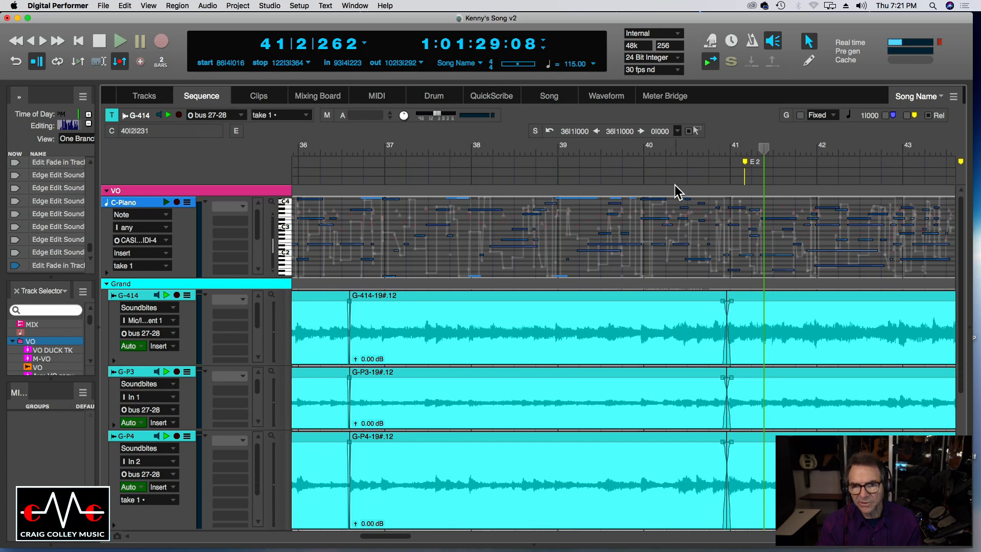
pyautogui.click(662, 156)
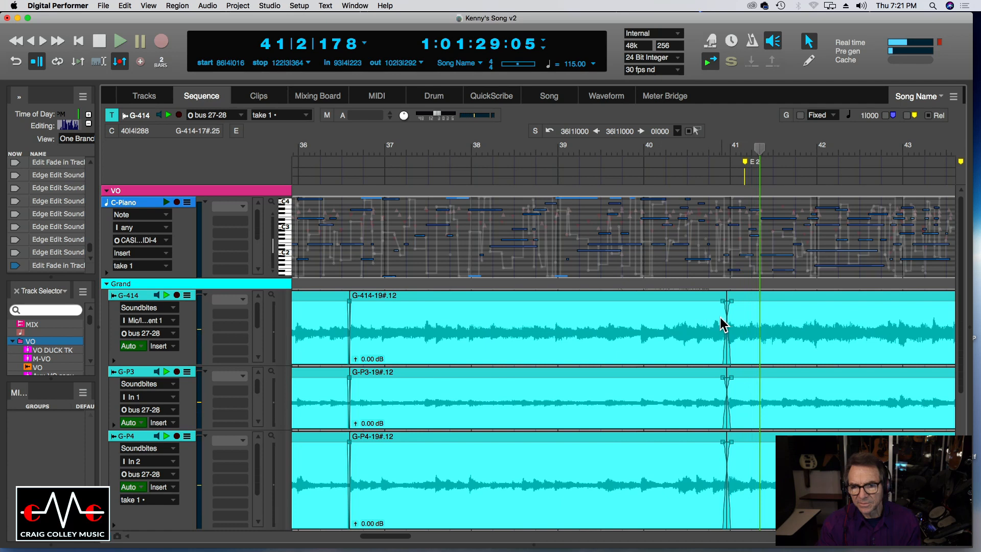
pyautogui.press('super+z')
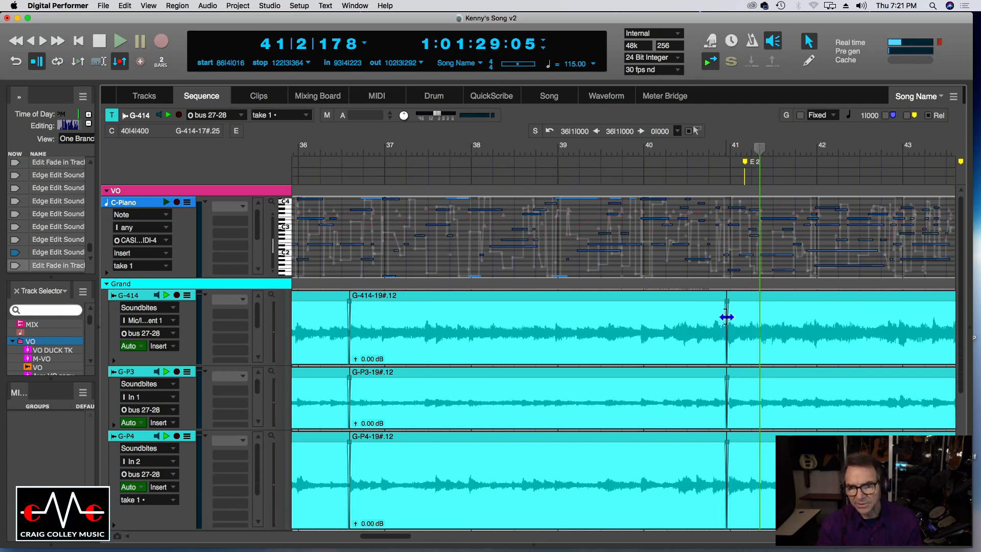
# Roll the edit into G-414-17 back to the fourth and on to the third beat of bar 40, auditioning both positions
pyautogui.moveTo(726, 320); pyautogui.dragTo(714, 320)
pyautogui.click(673, 153)
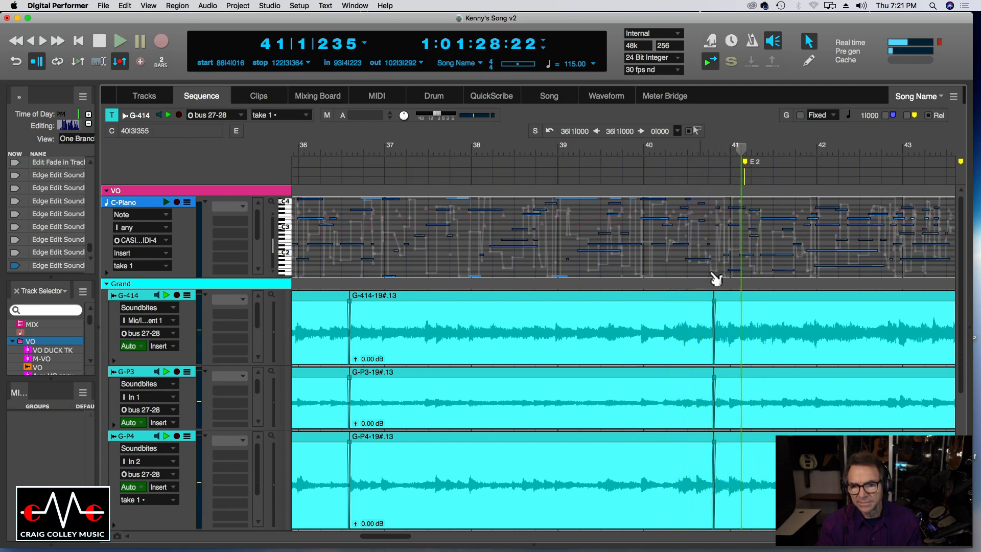
pyautogui.moveTo(714, 319); pyautogui.dragTo(710, 318)
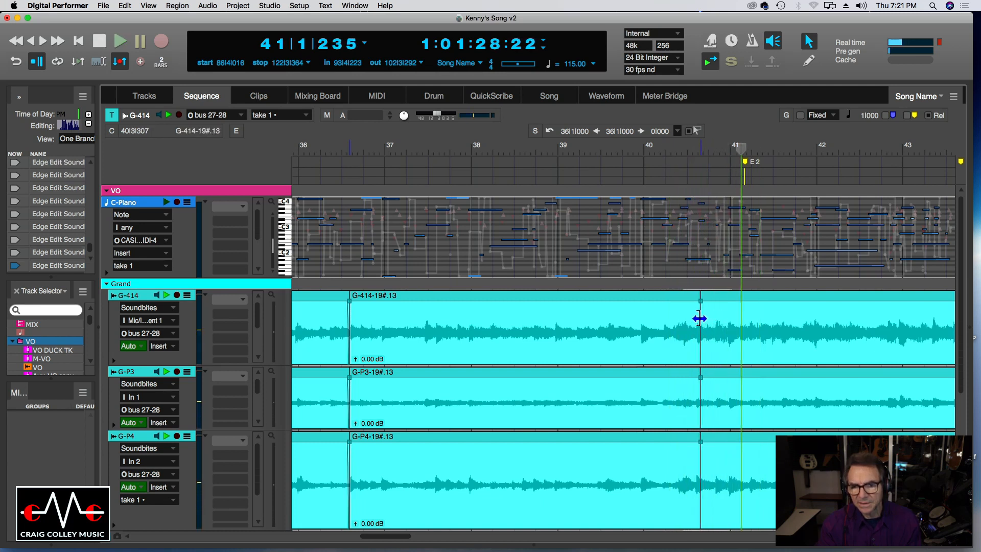
pyautogui.click(661, 149)
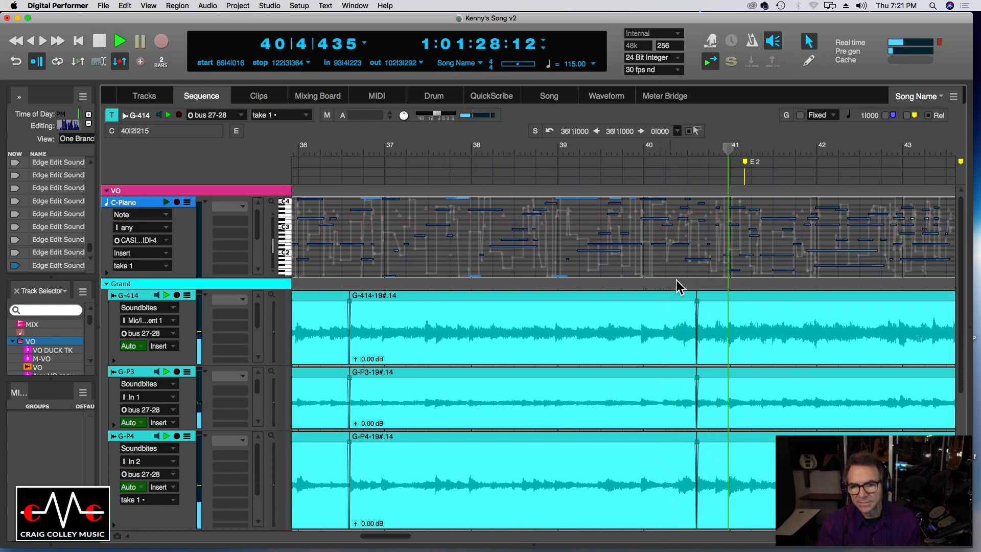
pyautogui.click(671, 152)
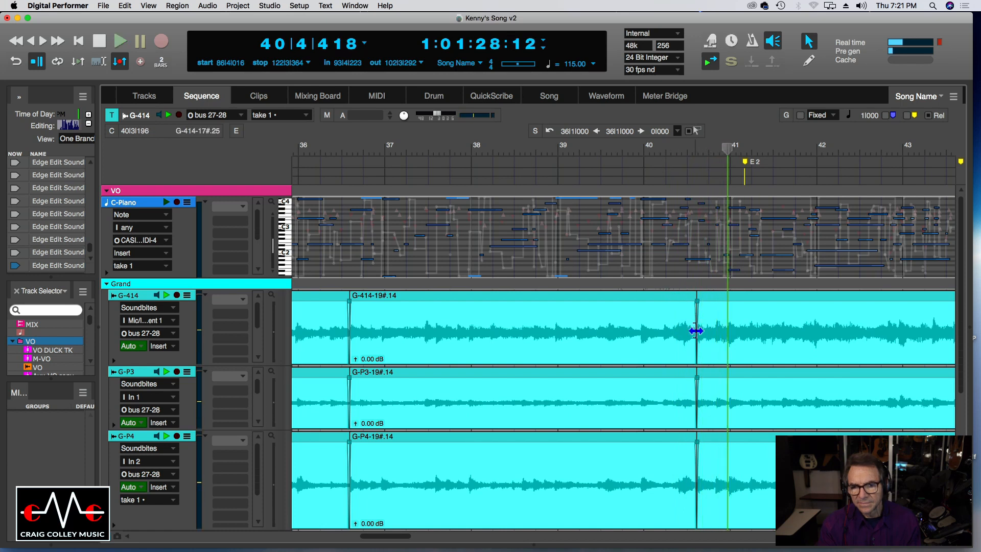
# Roll the edit into G-414-17 back to around the second beat of bar 40, nudging it slightly and auditioning each position
pyautogui.moveTo(696, 335); pyautogui.dragTo(671, 333)
pyautogui.click(639, 152)
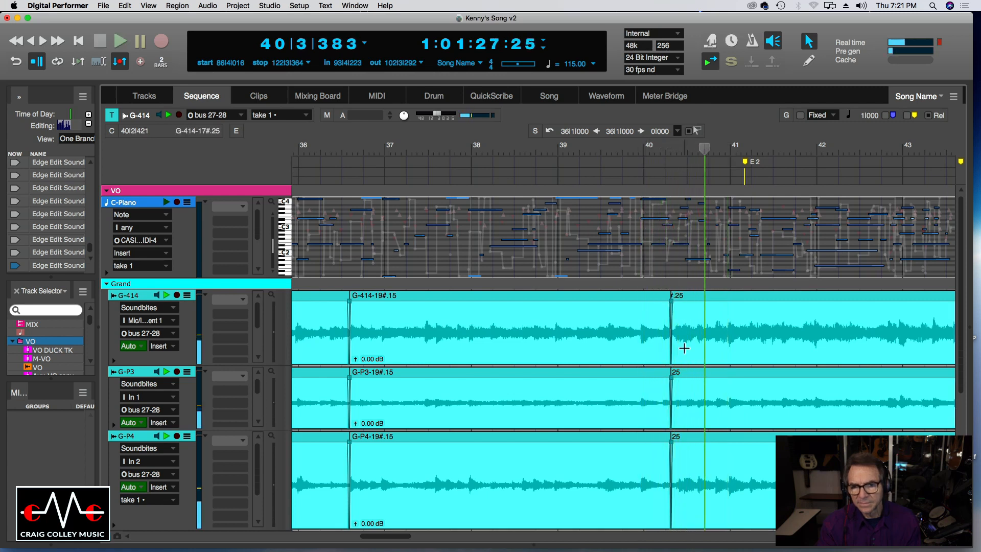
pyautogui.moveTo(670, 338); pyautogui.dragTo(664, 337)
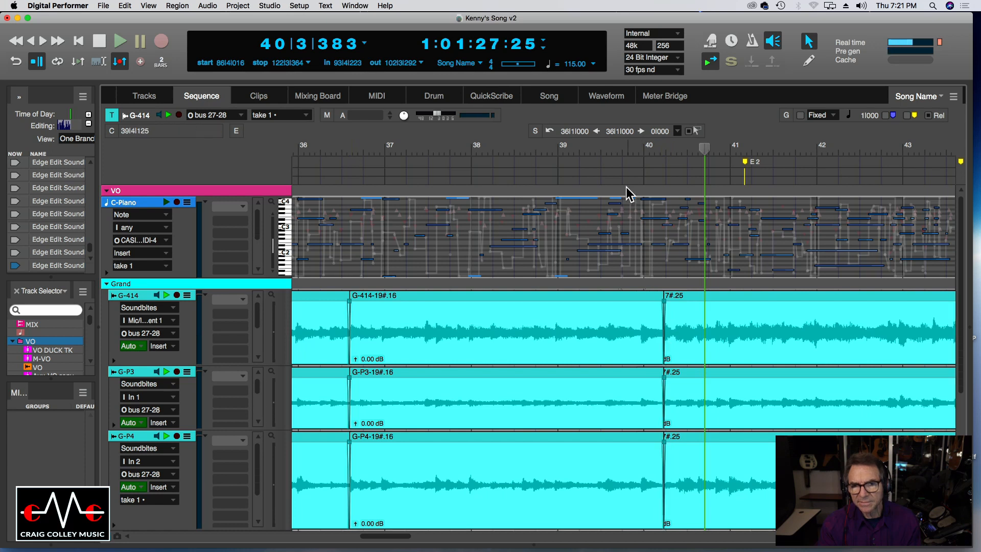
pyautogui.click(622, 154)
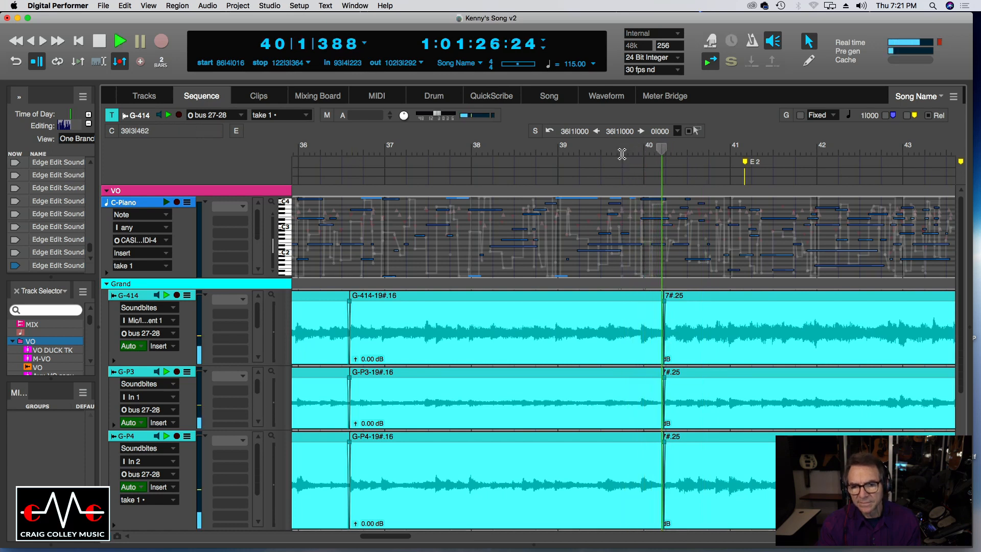
pyautogui.moveTo(663, 336); pyautogui.dragTo(665, 337)
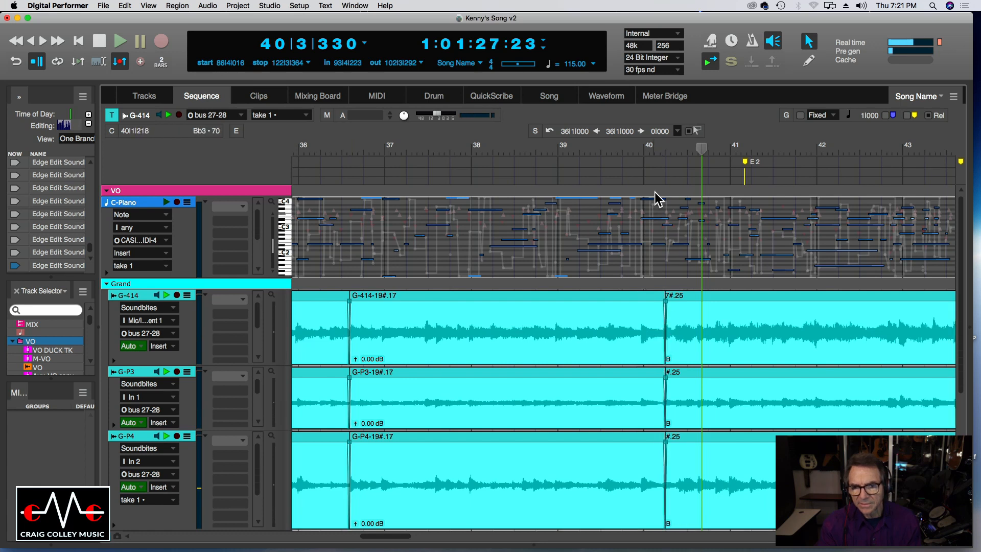
pyautogui.click(647, 149)
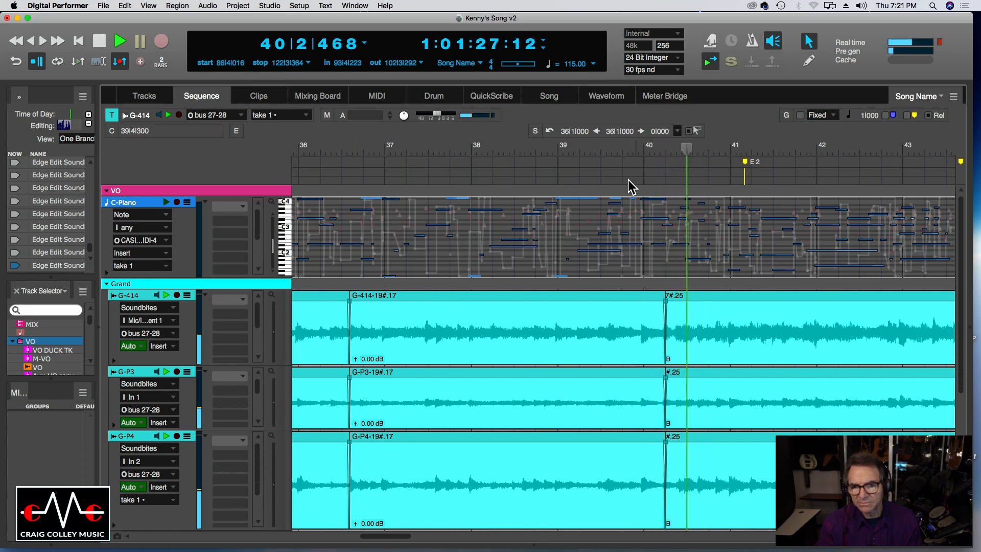
# Roll the edit into G-414-17 back to about 39|4|427, just before bar 40, and audition from the second beat of bar 39
pyautogui.moveTo(656, 343); pyautogui.dragTo(641, 341)
pyautogui.click(583, 150)
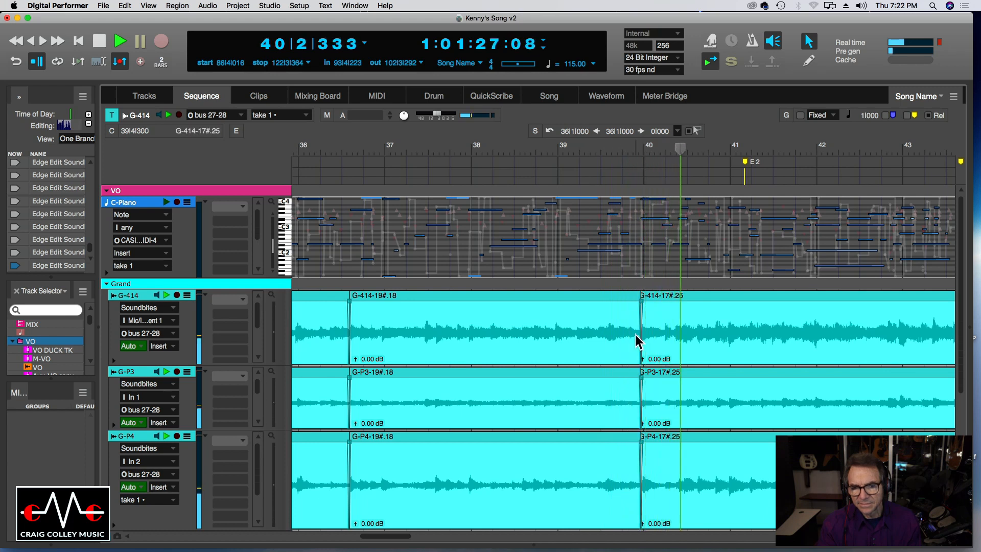
pyautogui.press('space')
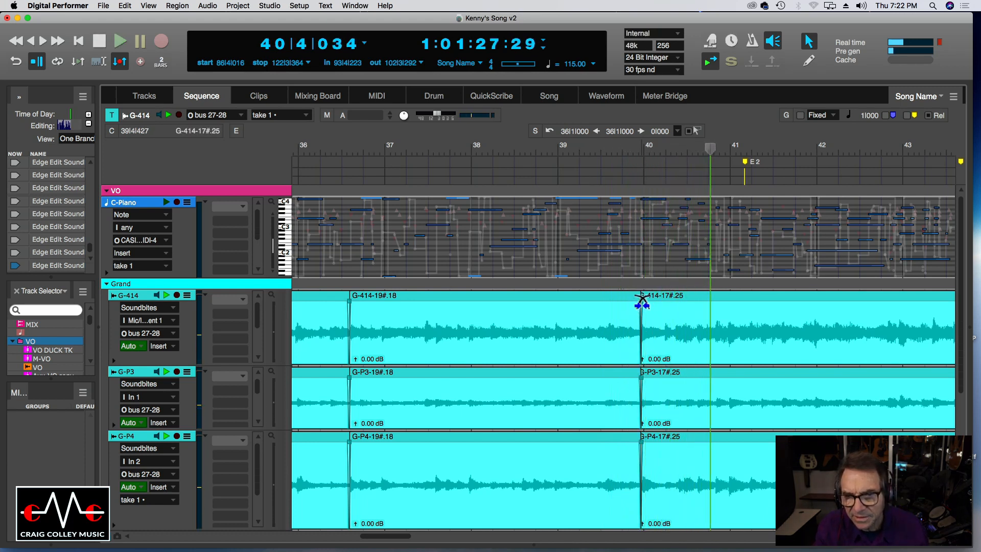
# Fine-tune the grouped edit at close zoom to about 39|4|405, just ahead of the piano attack at bar 40
pyautogui.click(637, 153)
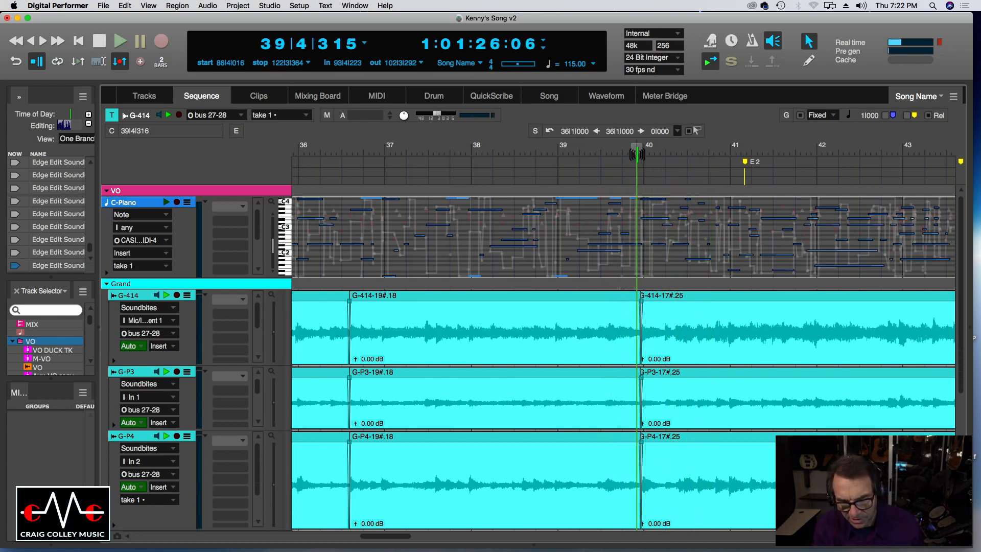
pyautogui.press('super+bracketright')
pyautogui.press('super+bracketright')
pyautogui.press('super+bracketright')
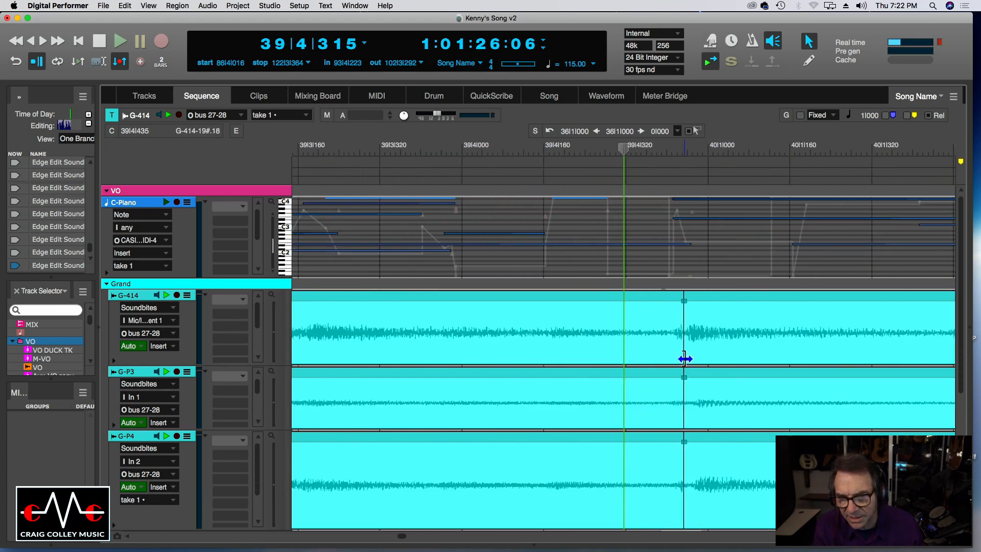
pyautogui.moveTo(685, 356); pyautogui.dragTo(691, 355)
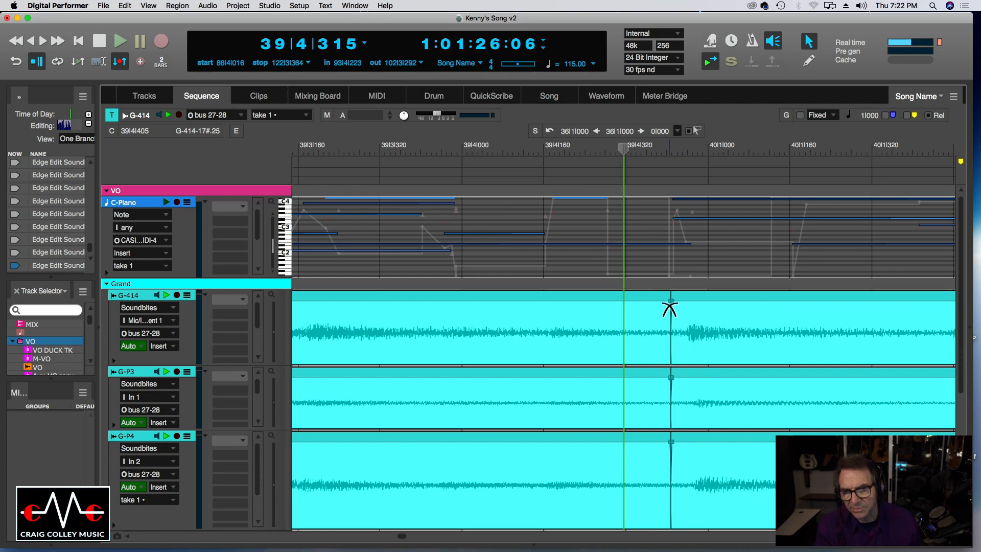
# Widen the crossfade on the G-414 track at the edit before bar 40, and audition from 39|4|120
pyautogui.click(669, 307)
pyautogui.moveTo(670, 305); pyautogui.dragTo(675, 305)
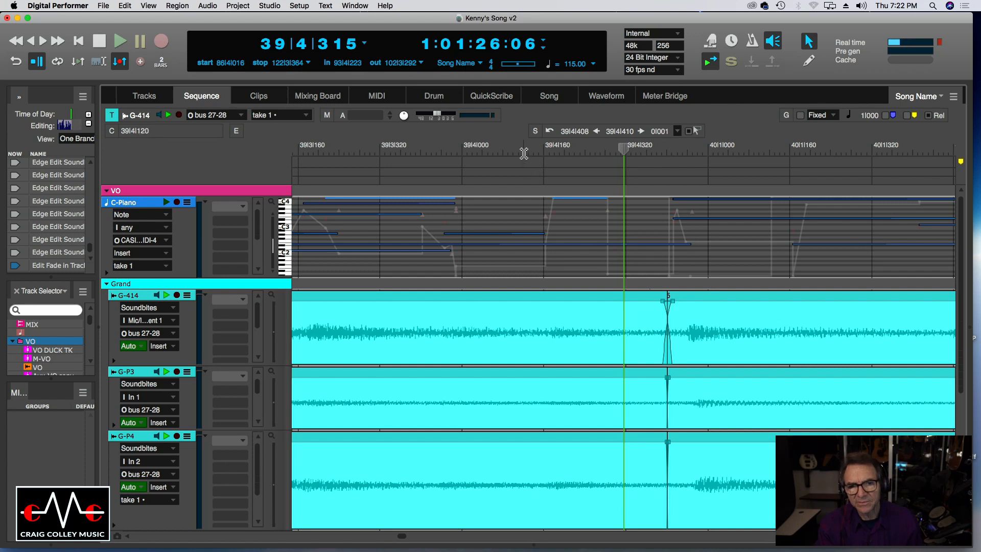
pyautogui.click(524, 153)
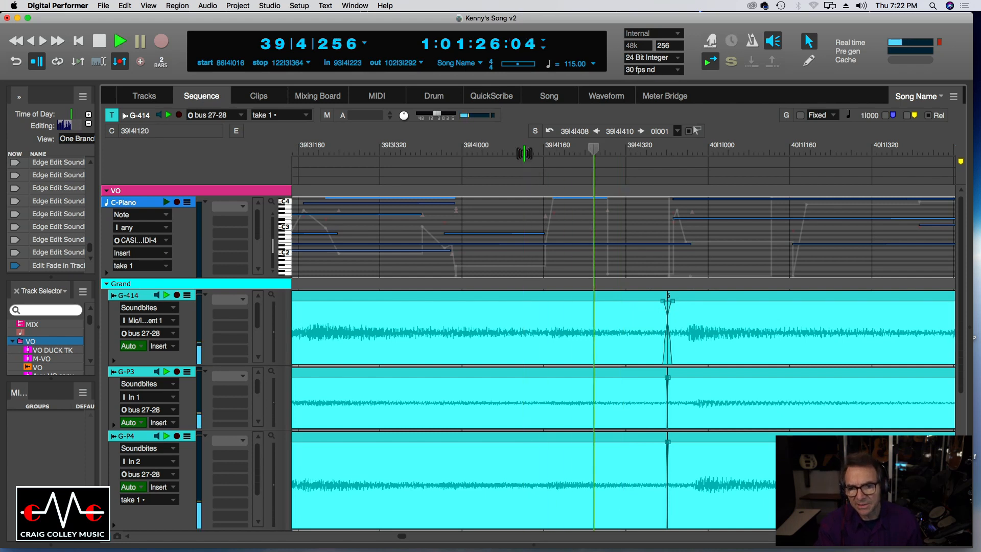
# Audition the crossfaded transition into G-414-17 with a longer lead-in, starting from about 39|3|135
pyautogui.press('super+Left')
pyautogui.press('super+Left')
pyautogui.press('super+Left')
pyautogui.press('super+Left')
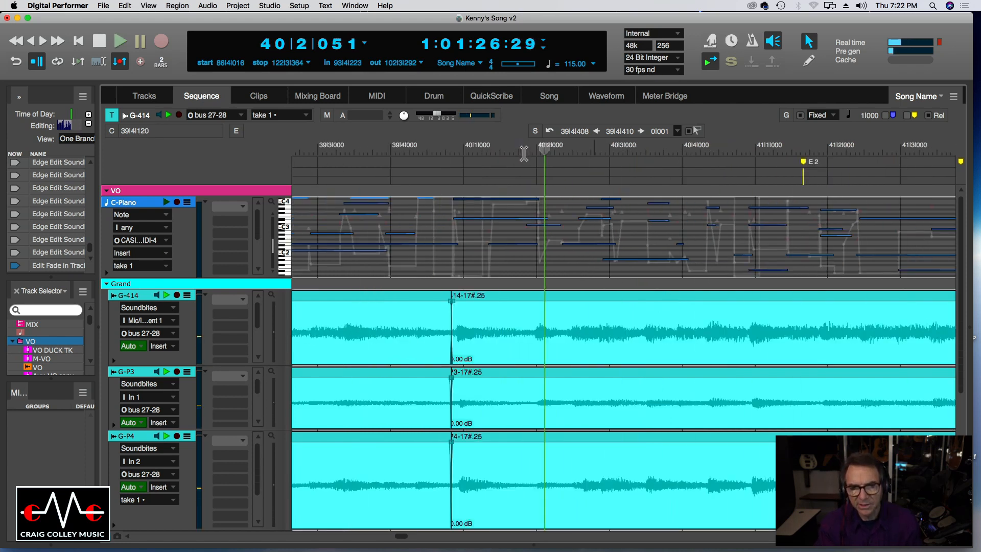
pyautogui.moveTo(451, 152); pyautogui.dragTo(434, 151)
pyautogui.press('space')
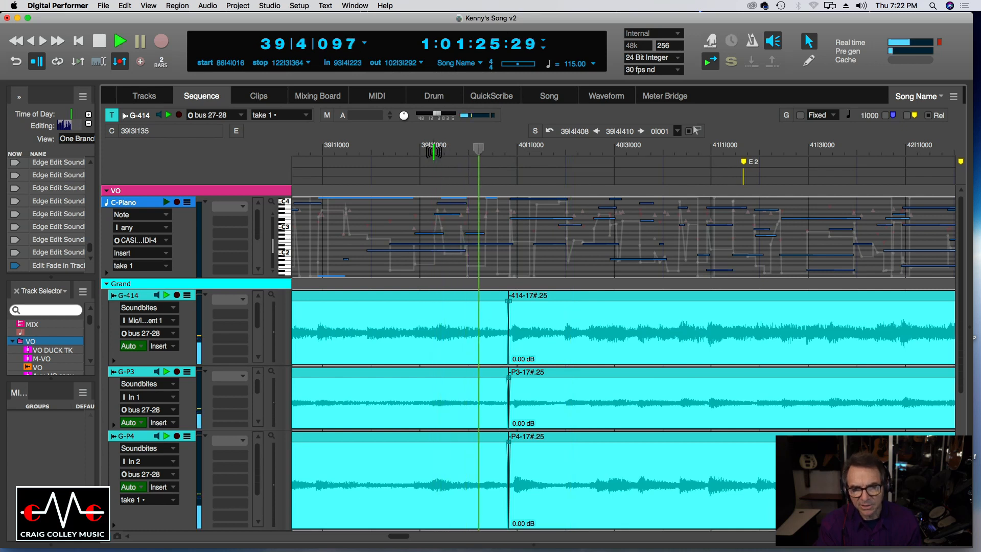
# Audition the whole G-414-19 section with its transitions on both sides, starting from about 36|2|132
pyautogui.press('super+Left')
pyautogui.press('super+Left')
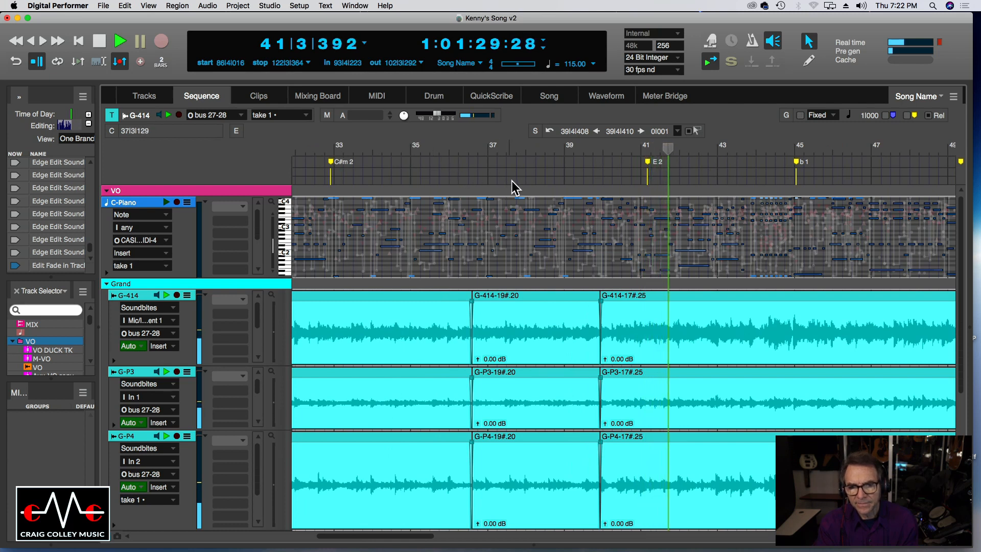
pyautogui.click(459, 149)
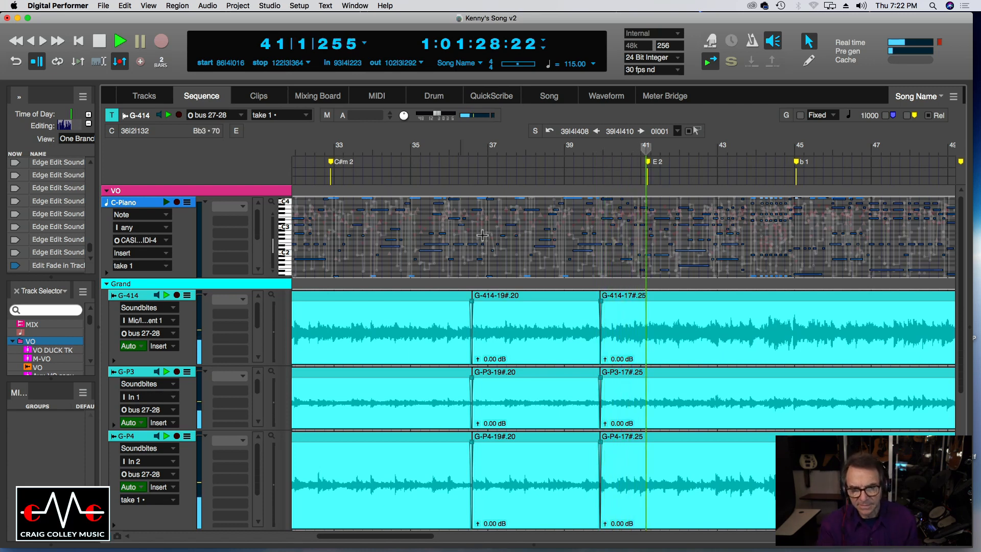
# Audition the transition into the G-414-20 section after the F#m 1 marker, starting from 51|4|251
pyautogui.moveTo(413, 536); pyautogui.dragTo(499, 541)
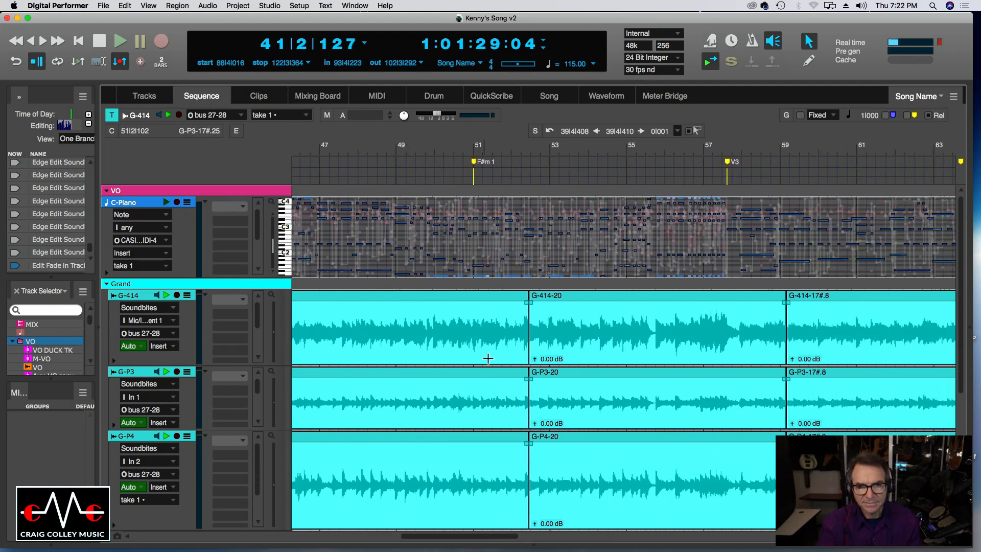
pyautogui.click(507, 147)
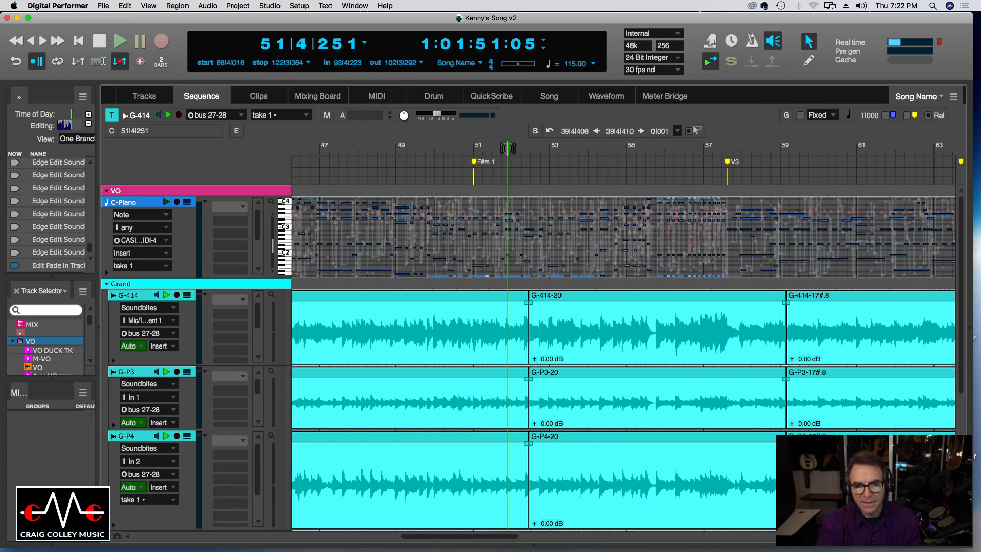
pyautogui.press('space')
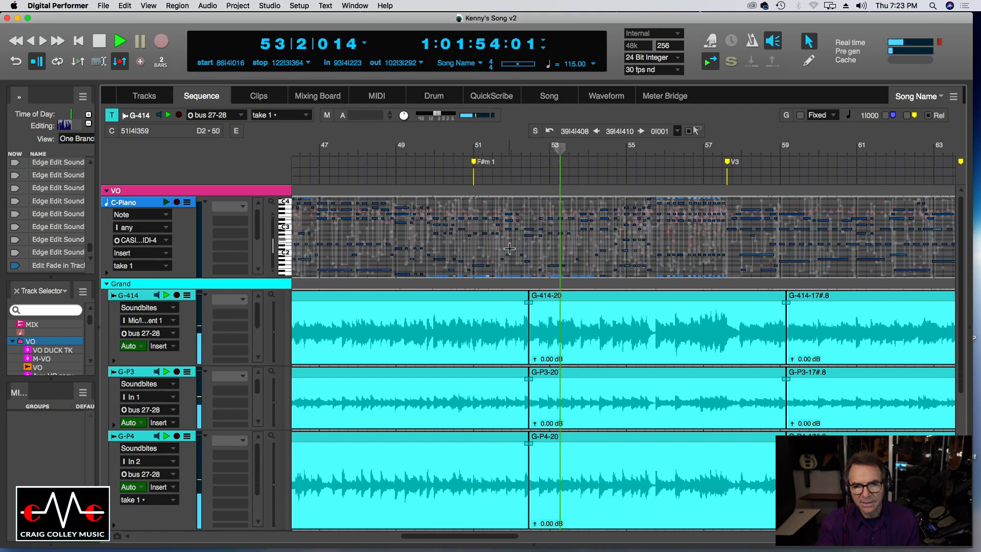
# Move the start of the G-414-20 section later to about bar 53, crossfade the edit, and audition it from 52|1|165
pyautogui.moveTo(531, 334); pyautogui.dragTo(551, 337)
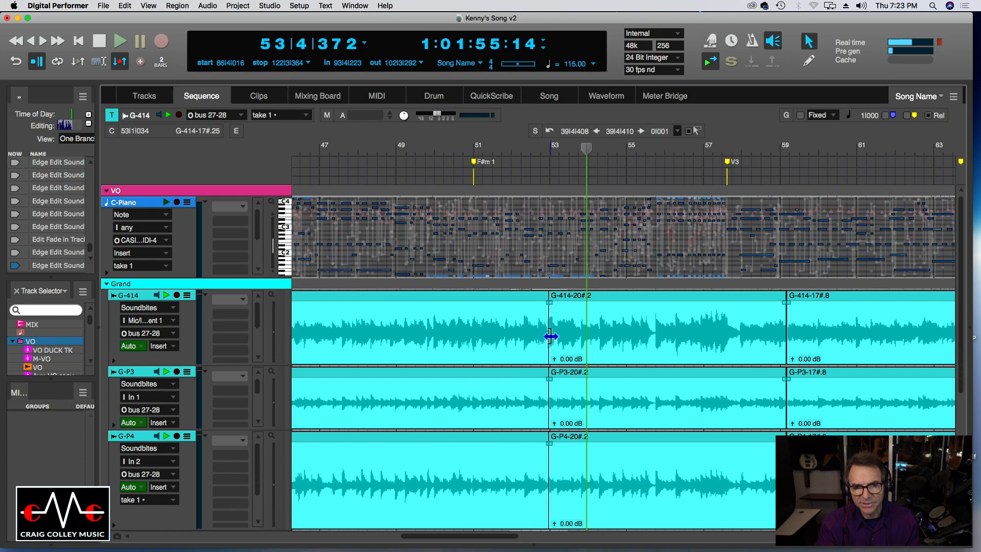
pyautogui.click(549, 308)
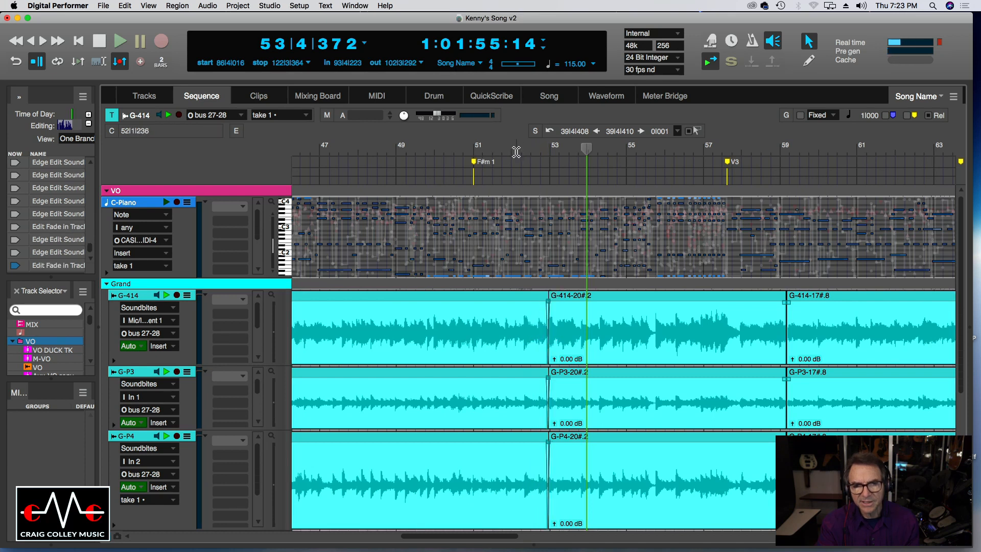
pyautogui.click(517, 151)
pyautogui.press('space')
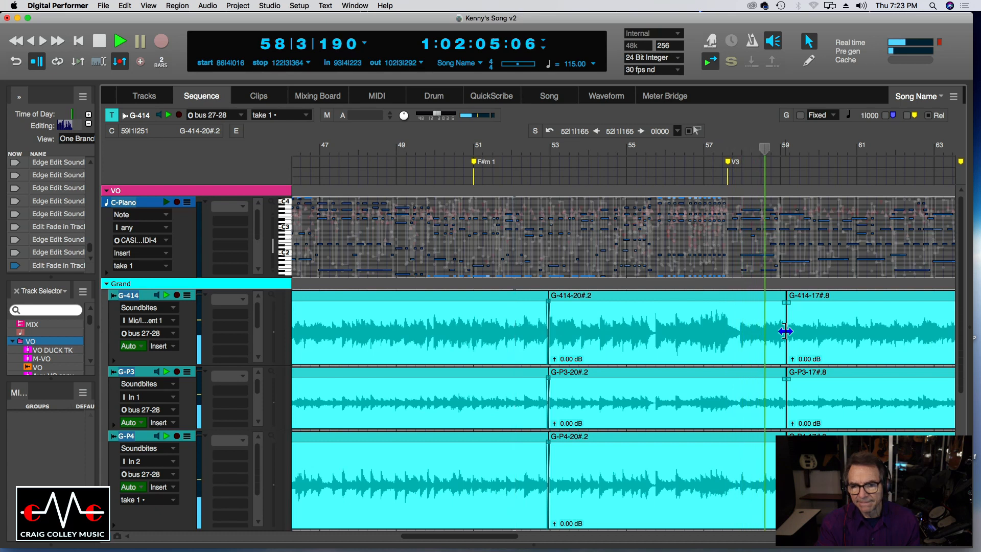
# Move the end of the G-414-20 section back to just before bar 58, extend G-414-17 to meet it, and audition from about 57|1|262
pyautogui.moveTo(785, 332); pyautogui.dragTo(744, 331)
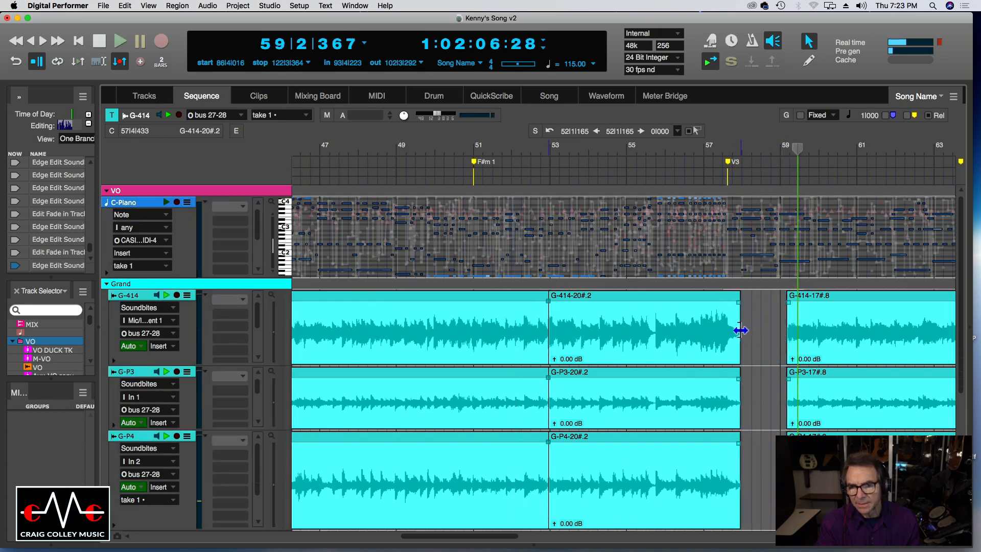
pyautogui.moveTo(788, 337); pyautogui.dragTo(738, 340)
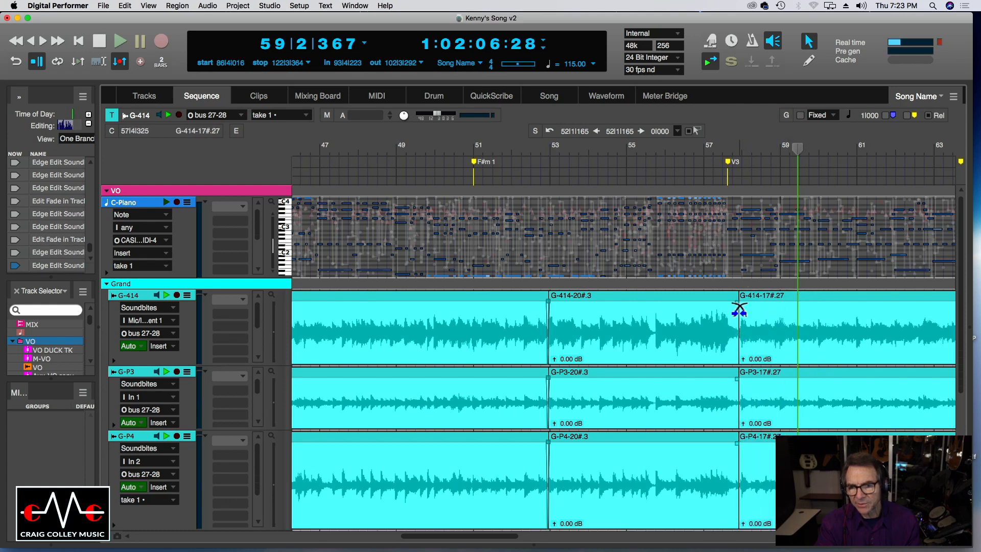
pyautogui.click(710, 149)
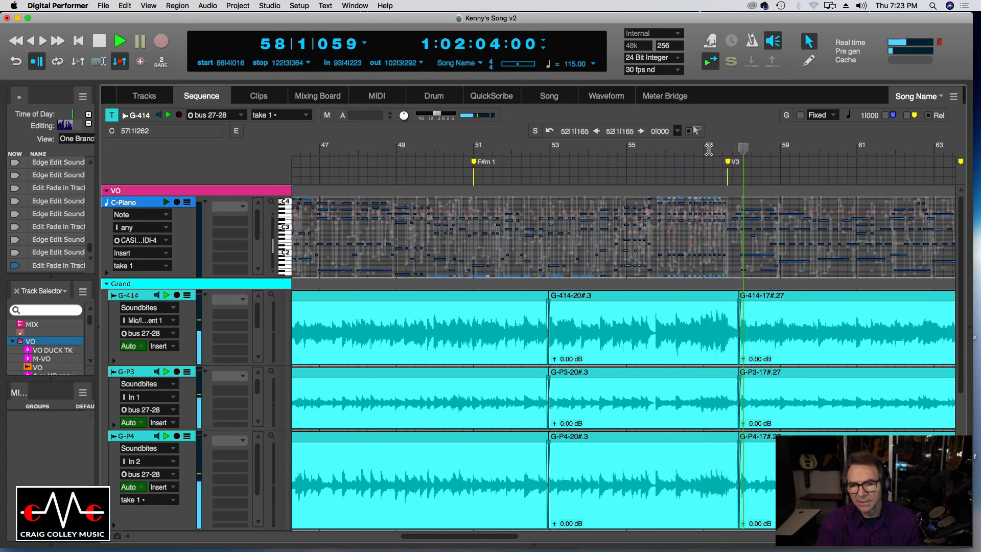
# Audition the G-414-20 section around bar 55, starting from about 54|3|339, and stop near 55|3|408
pyautogui.click(621, 148)
pyautogui.click(615, 147)
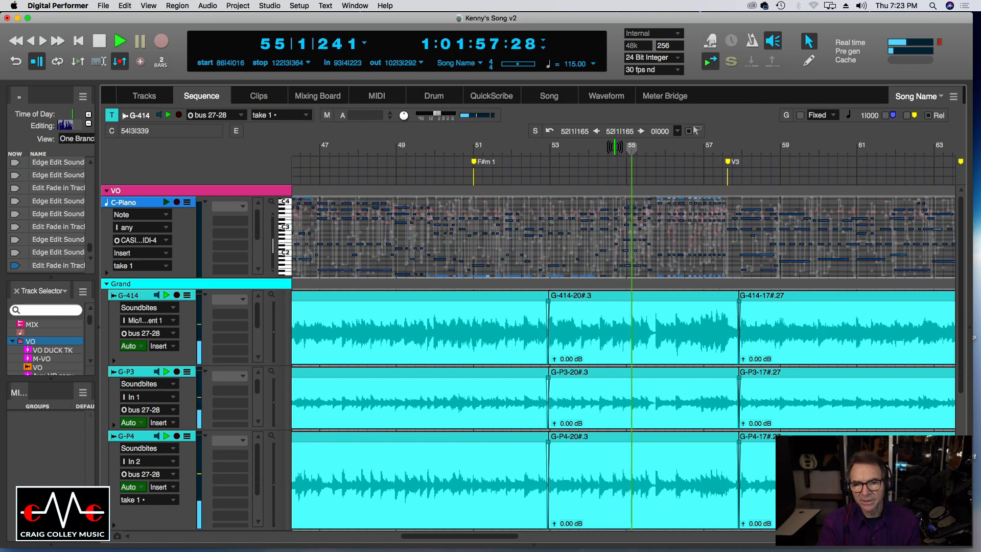
pyautogui.press('space')
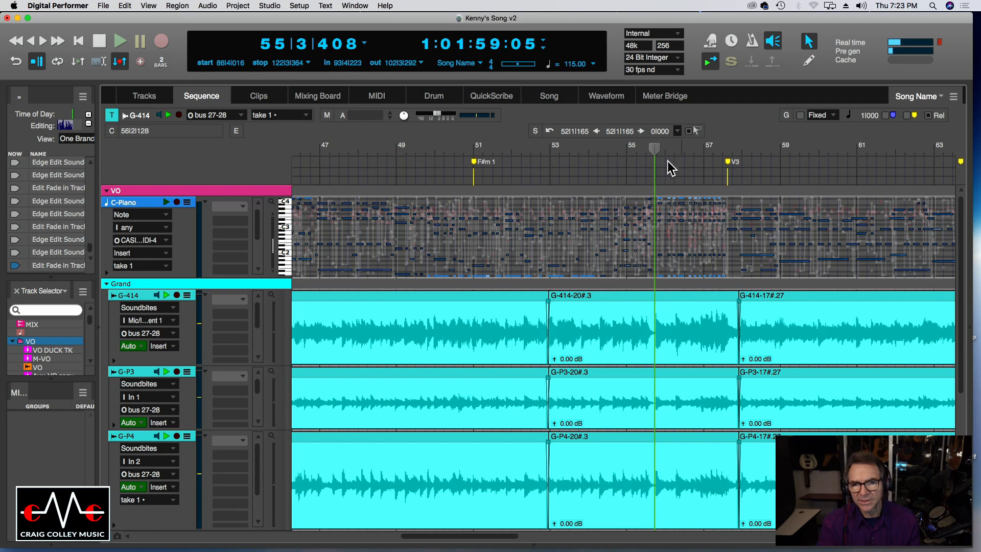
# Add a marker named "fast hit" at 55|2|079 and audition the passage from there through the V3 marker
pyautogui.click(637, 149)
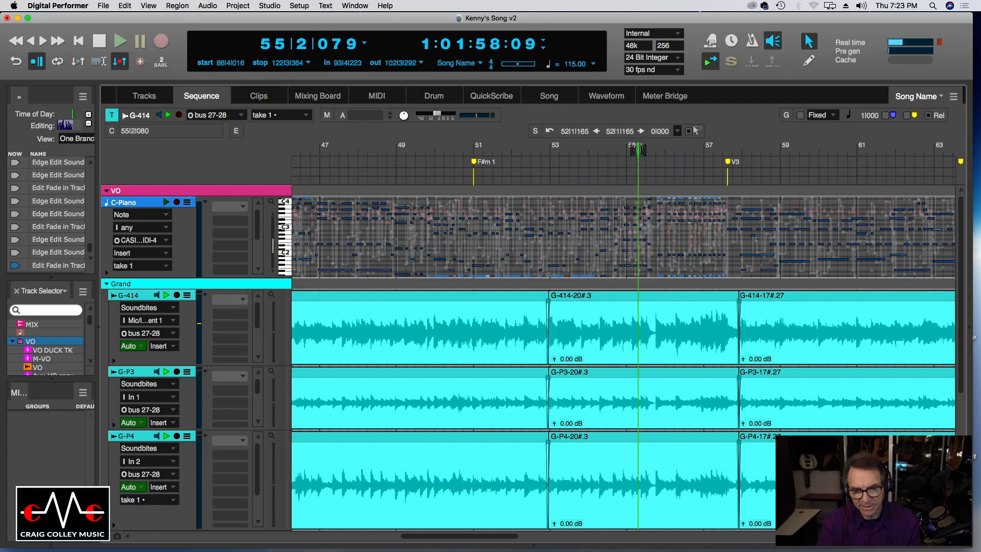
pyautogui.hotkey('ctrl', 'm')
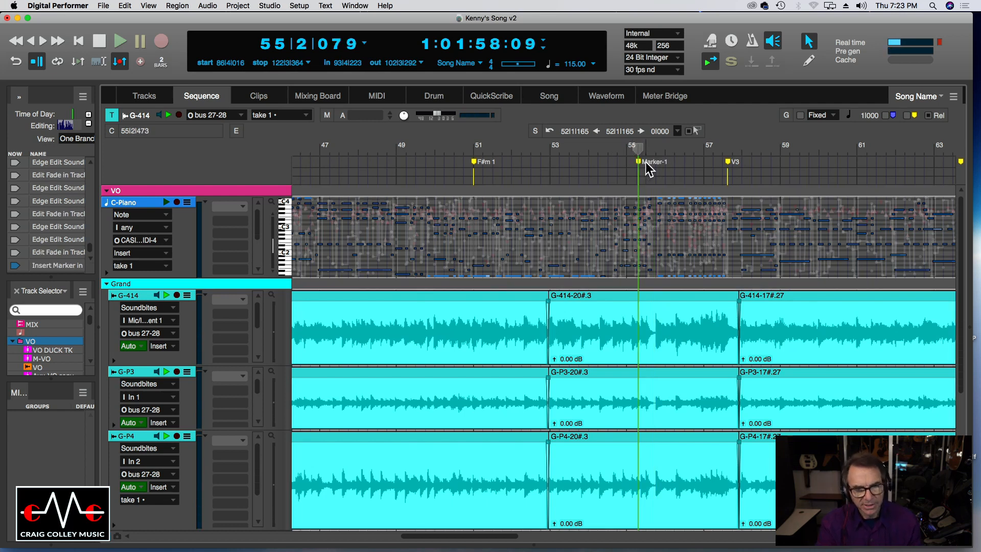
pyautogui.doubleClick(646, 164)
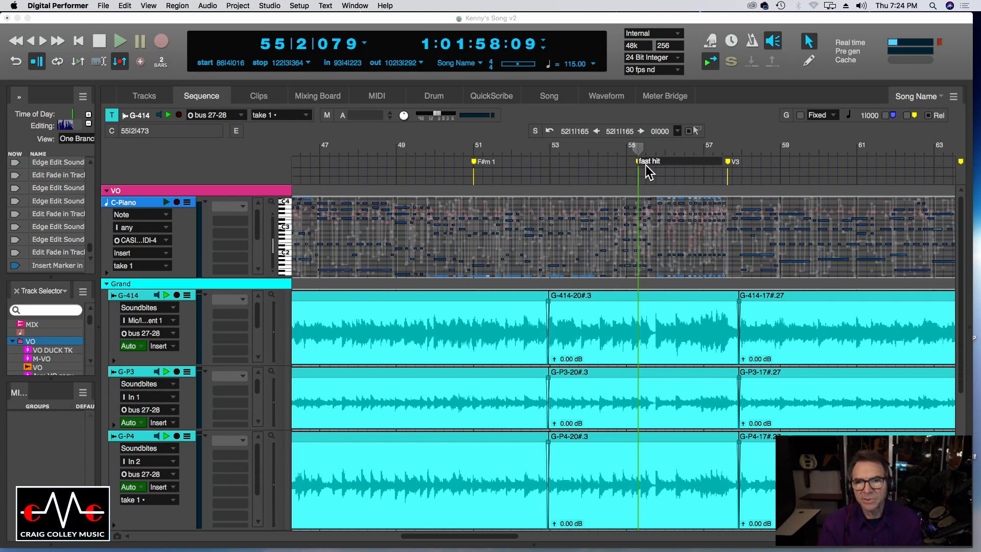
pyautogui.press('Return')
pyautogui.press('space')
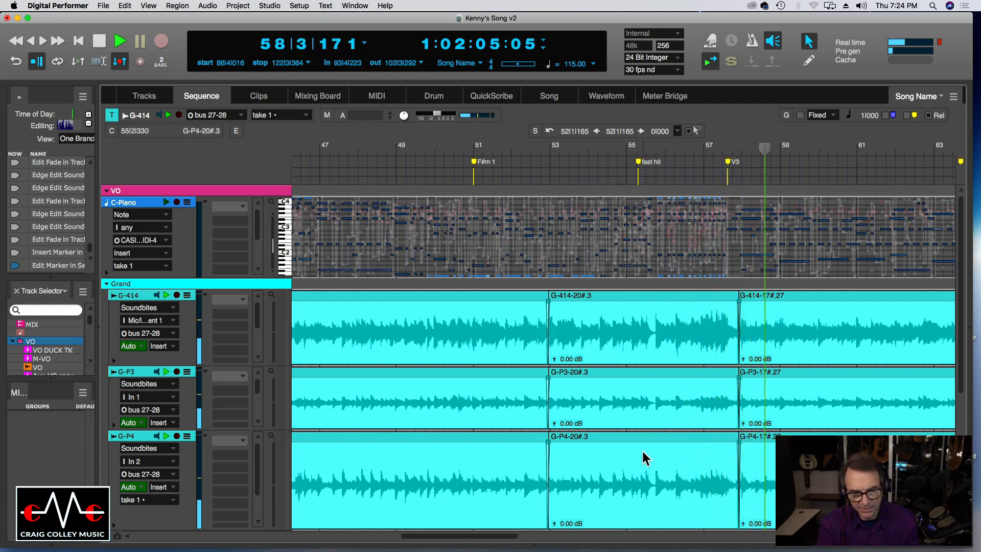
# Add short crossfades at both ends of the G-414-21 section, before bar 77 and at about bar 84
pyautogui.moveTo(483, 541); pyautogui.dragTo(622, 546)
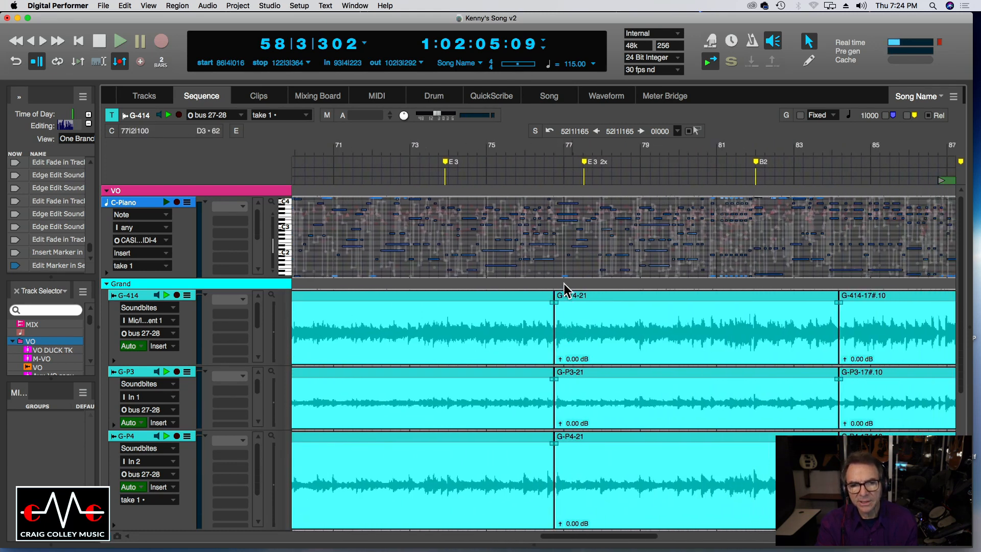
pyautogui.moveTo(556, 310); pyautogui.dragTo(559, 310)
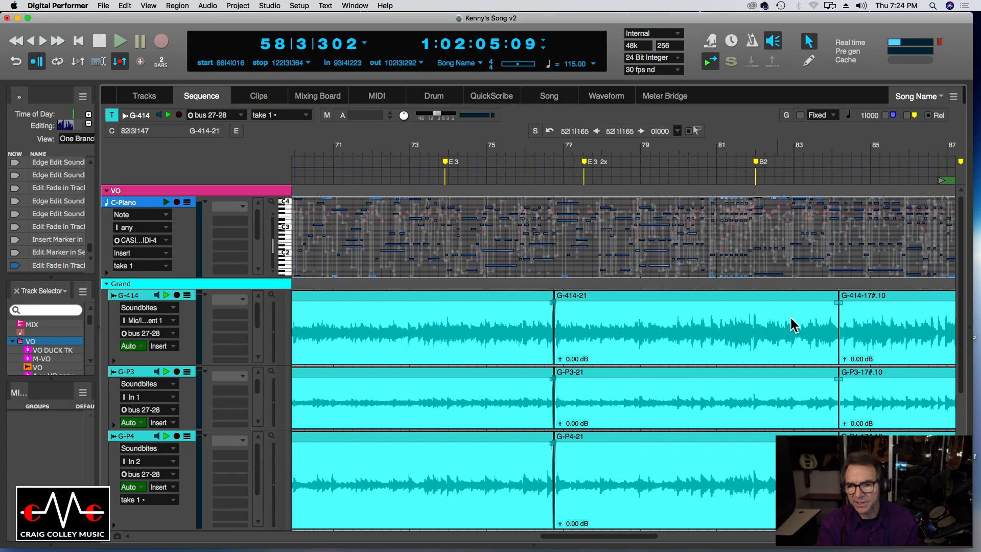
pyautogui.moveTo(838, 310); pyautogui.dragTo(841, 310)
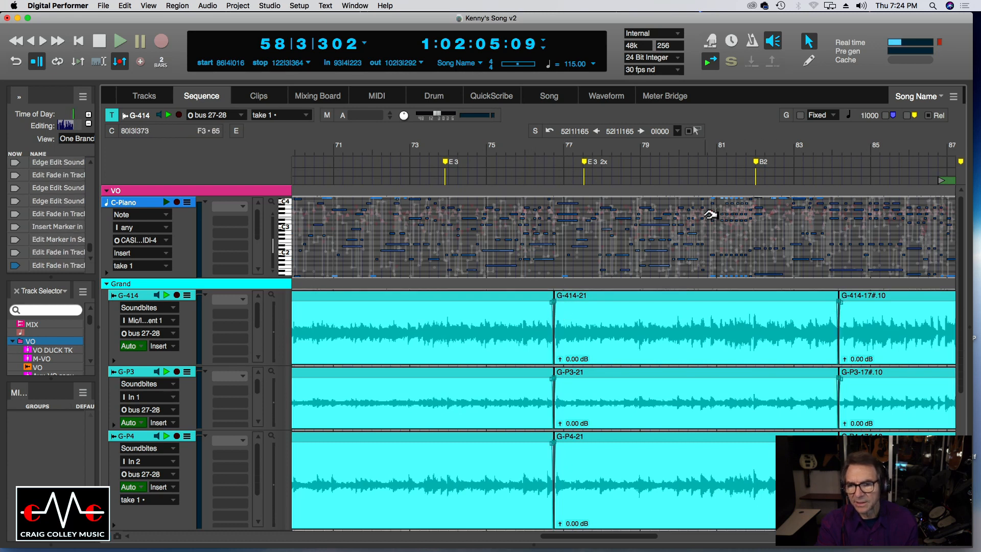
# Try a later start for the G-414-21 section, just after bar 77, adjusting the edit while auditioning the transition
pyautogui.moveTo(555, 335); pyautogui.dragTo(569, 336)
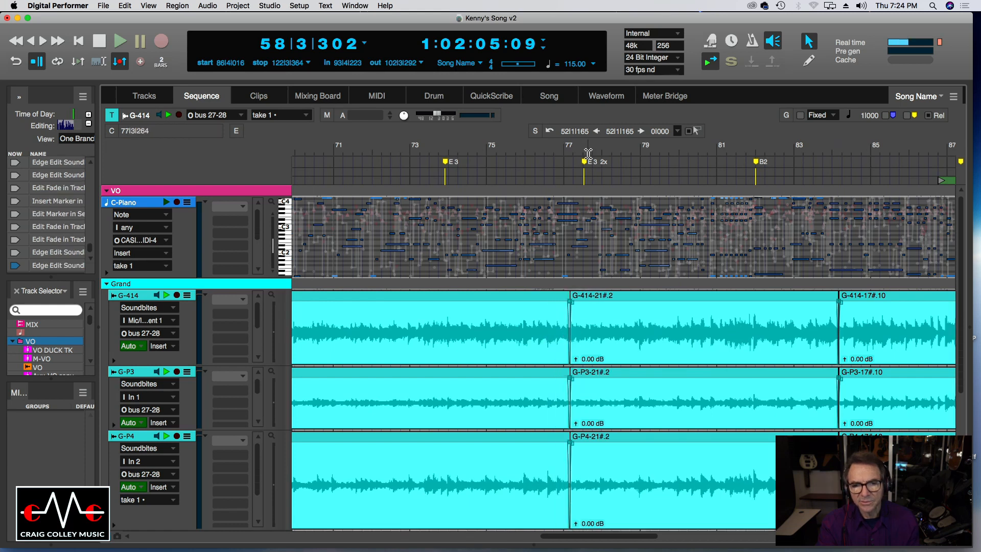
pyautogui.click(532, 149)
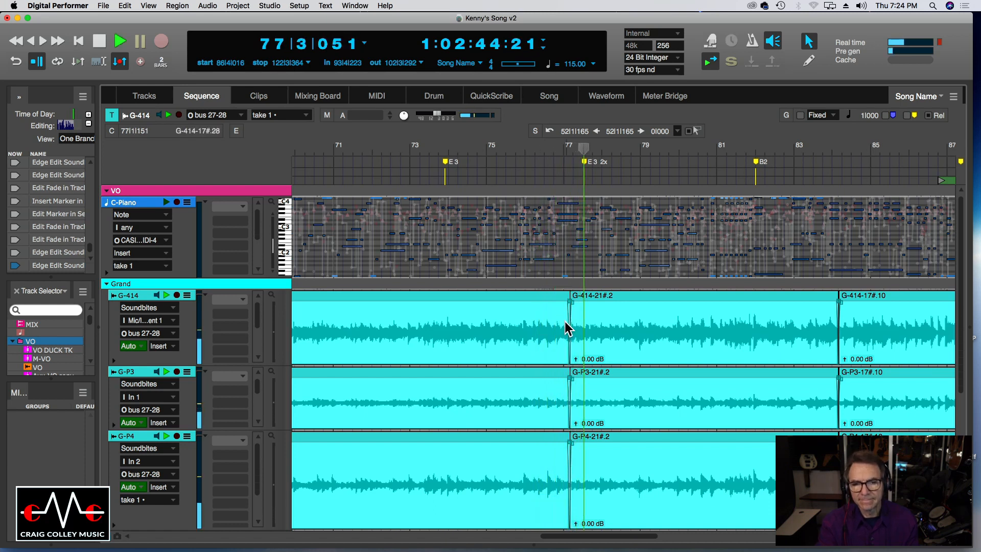
pyautogui.moveTo(570, 332); pyautogui.dragTo(578, 331)
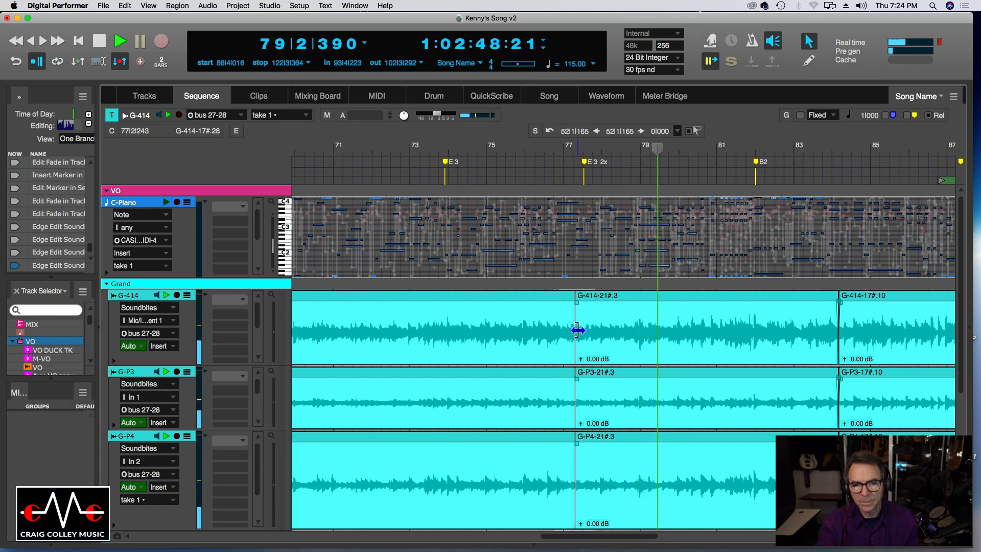
pyautogui.click(553, 147)
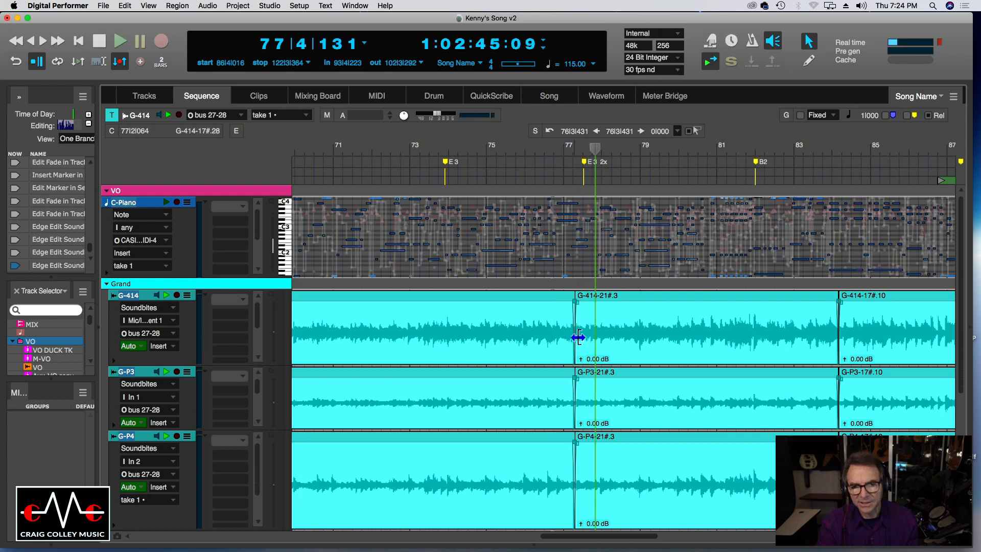
# Move the start of the G-414-21 section back to about 76|4|130, and audition the transition
pyautogui.moveTo(576, 333); pyautogui.dragTo(557, 333)
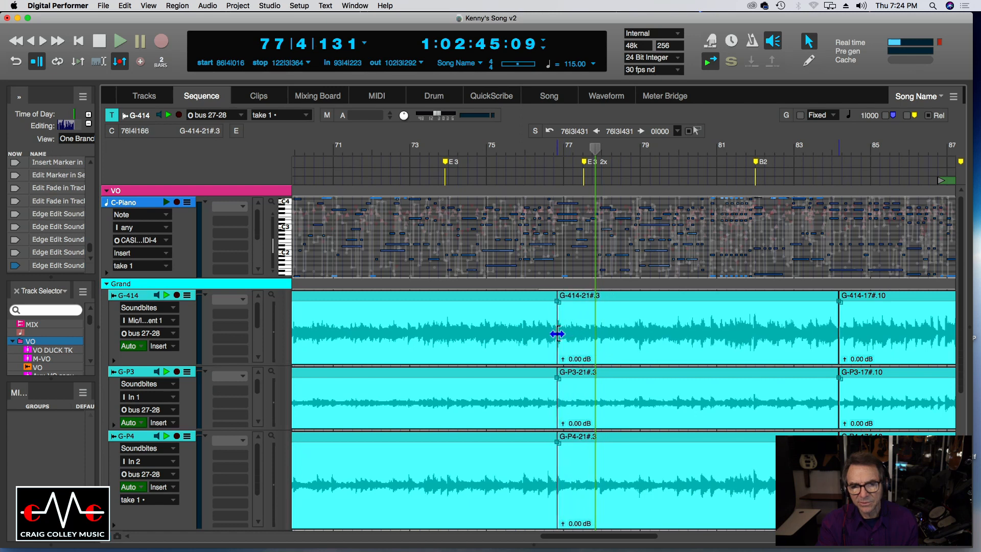
pyautogui.click(535, 152)
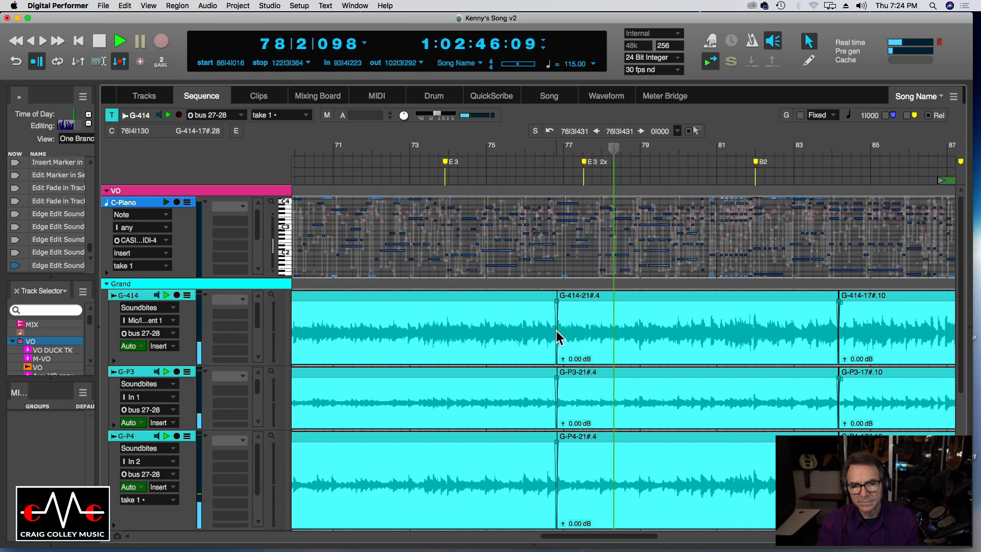
pyautogui.moveTo(557, 335); pyautogui.dragTo(556, 334)
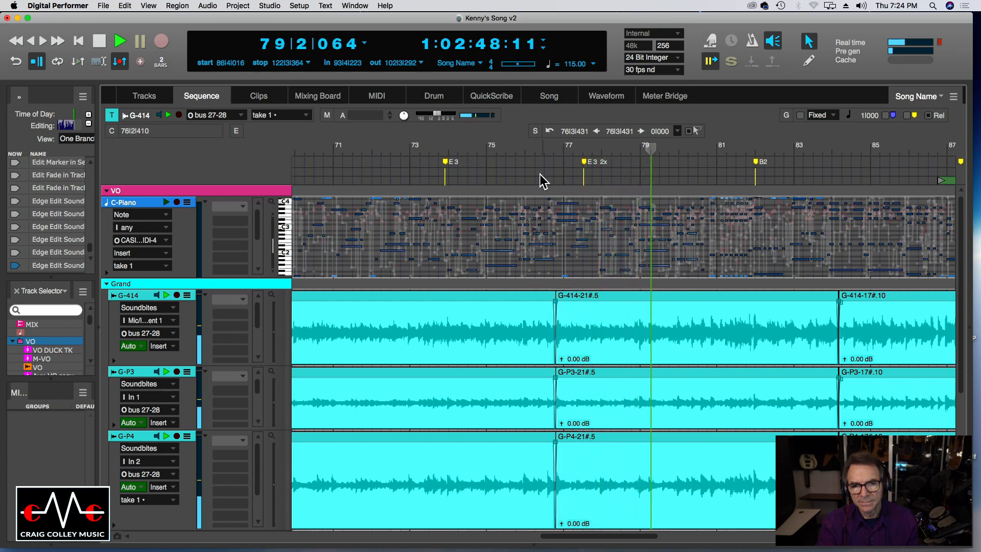
pyautogui.click(527, 153)
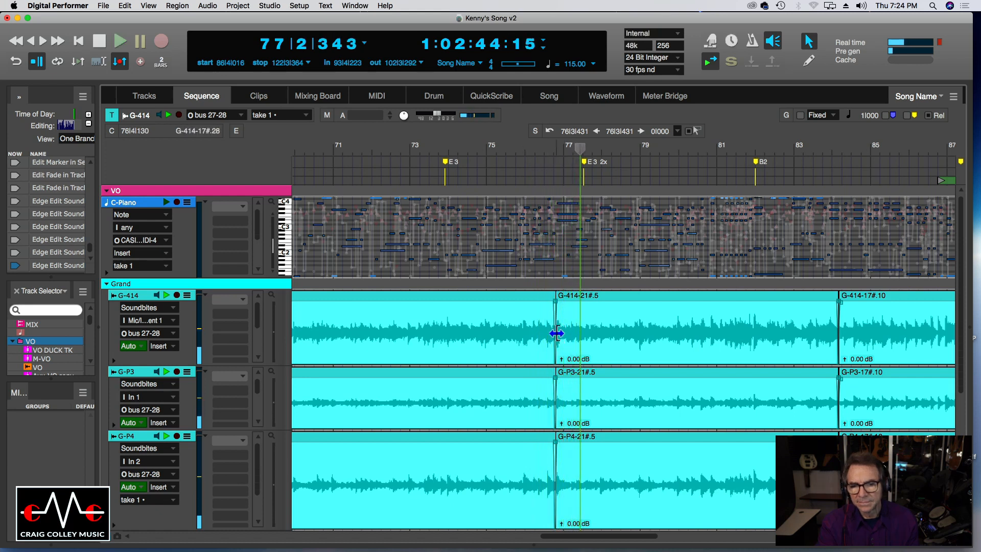
# Nudge the start of the G-414-21 section slightly later, and audition through its end at bar 84 to about bar 87
pyautogui.moveTo(556, 332); pyautogui.dragTo(558, 331)
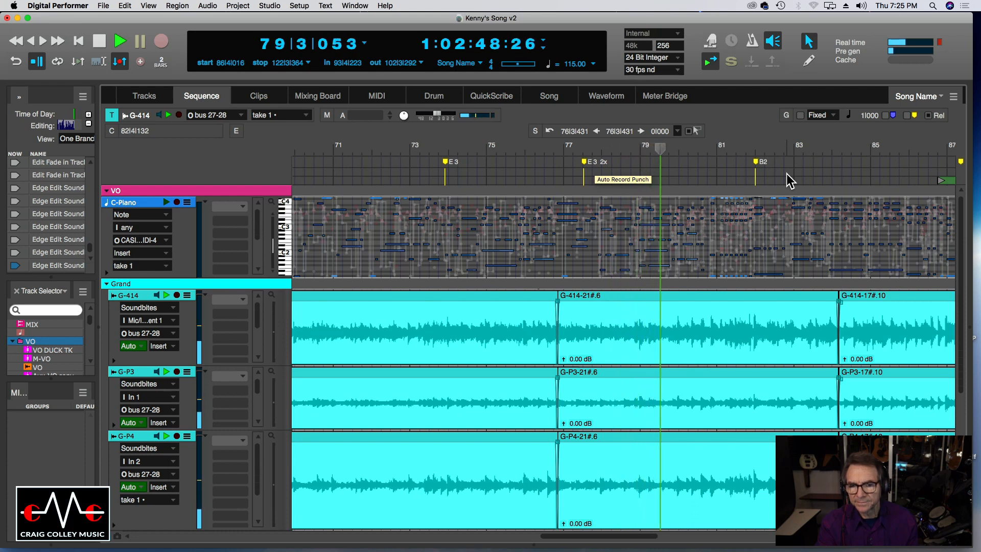
pyautogui.moveTo(611, 540); pyautogui.dragTo(651, 542)
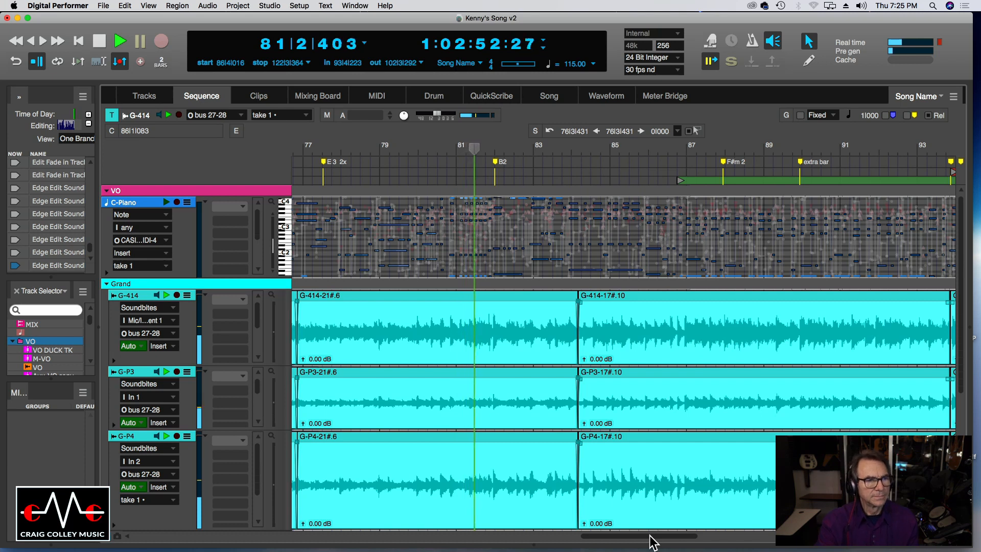
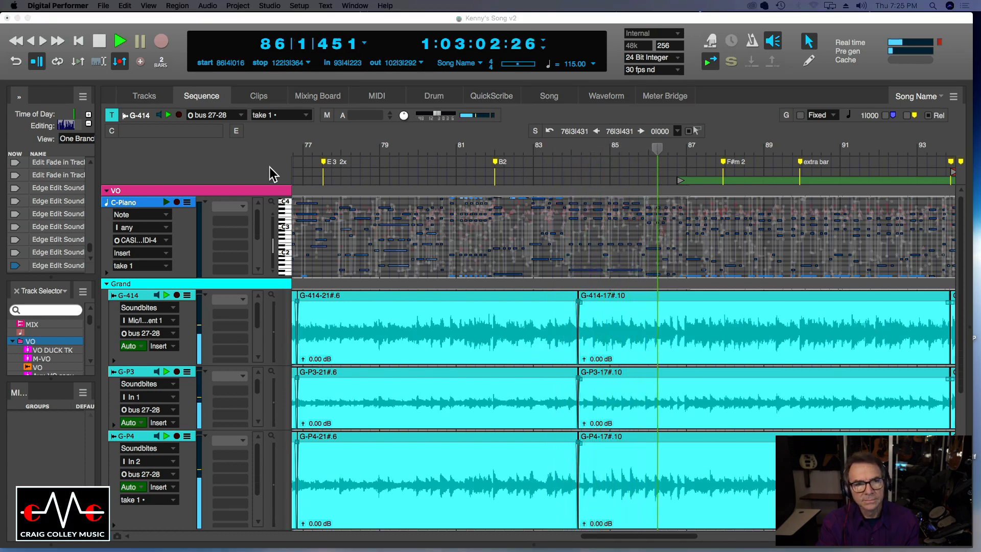
pyautogui.click(101, 38)
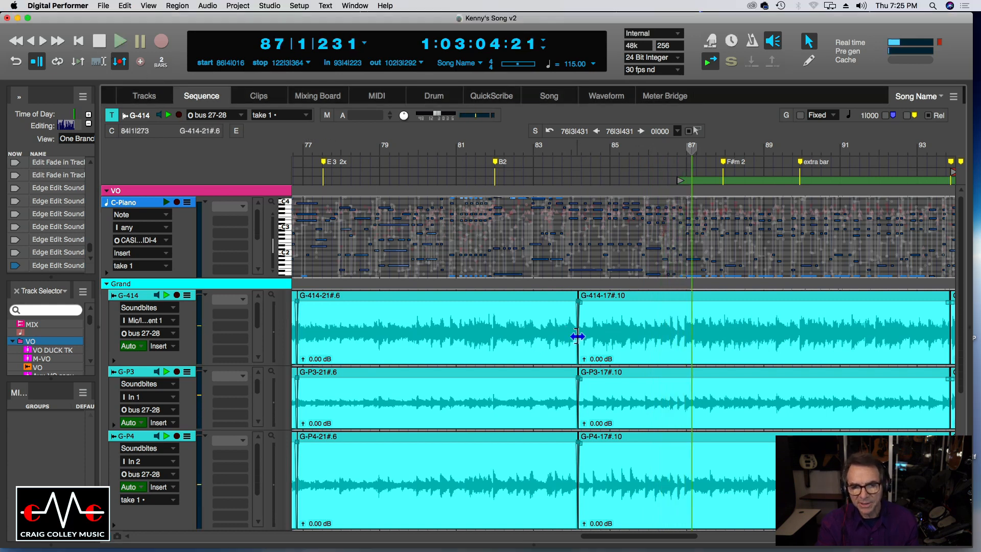
# Move the edit between G-414-21 and G-414-17 back to about bar 83, nudge it slightly later, and audition the transition
pyautogui.moveTo(578, 336); pyautogui.dragTo(540, 340)
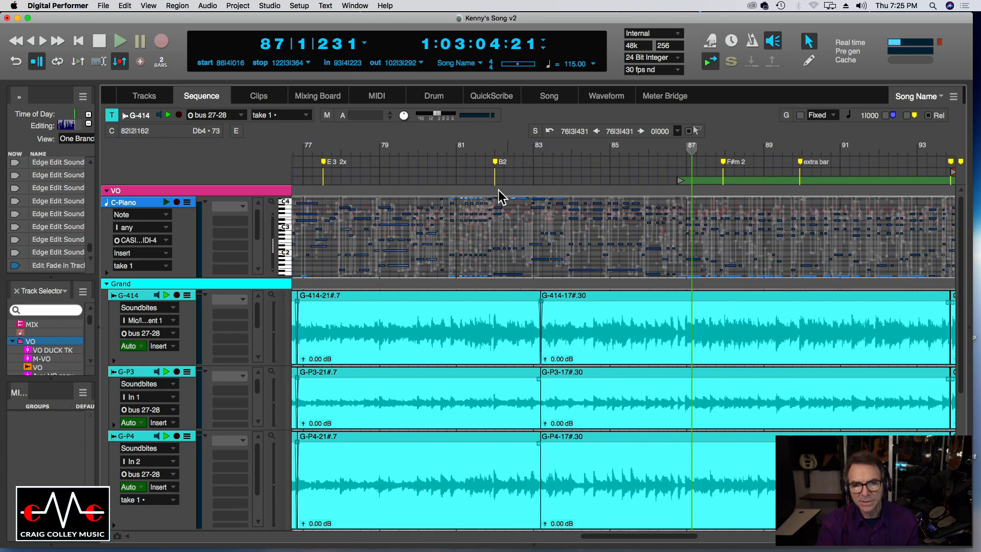
pyautogui.click(495, 153)
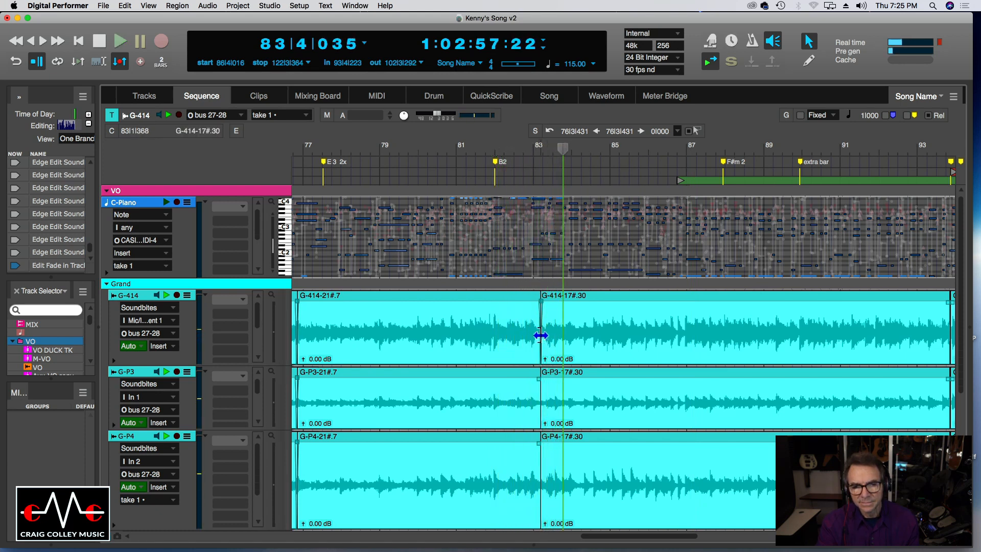
pyautogui.moveTo(545, 336); pyautogui.dragTo(546, 336)
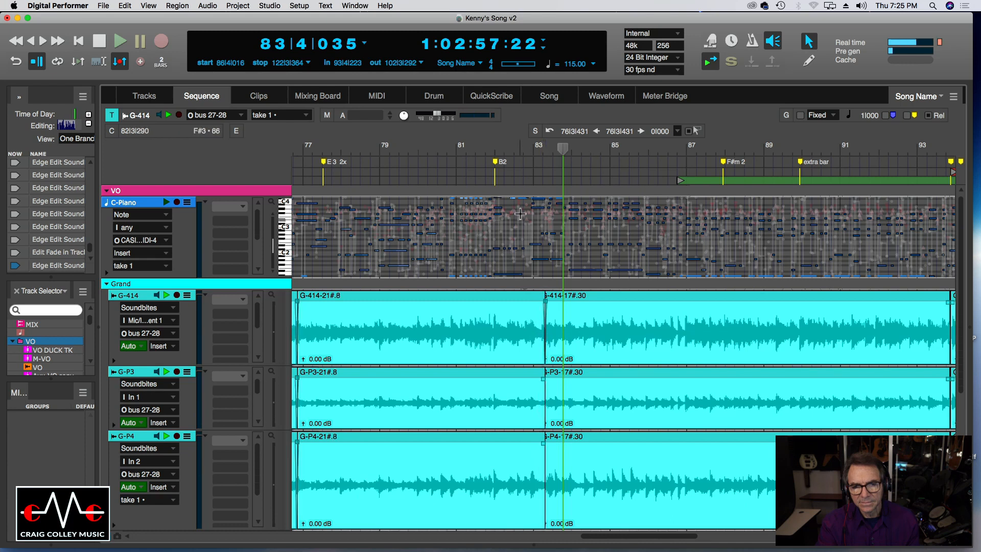
pyautogui.click(523, 149)
pyautogui.press('space')
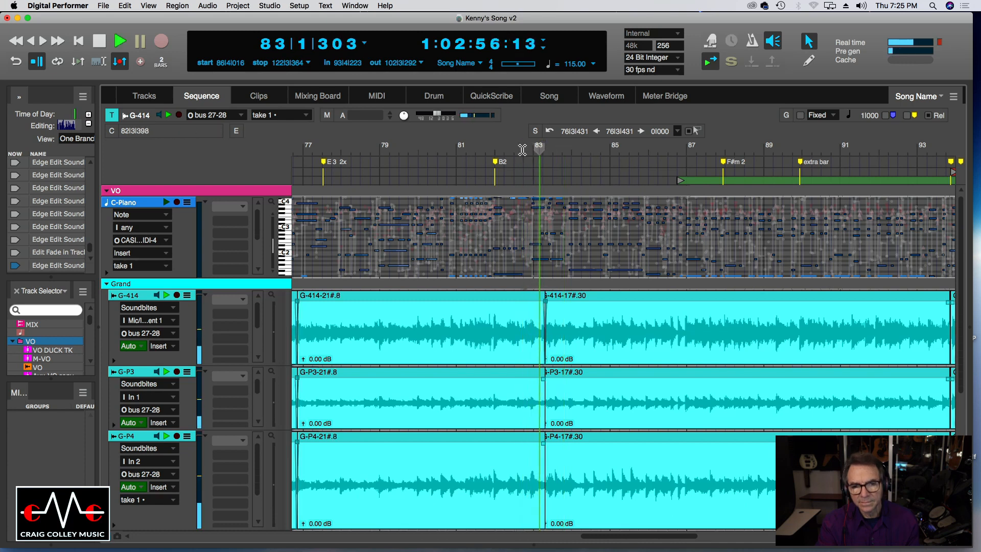
pyautogui.press('space')
# Move the edit into G-414-17 earlier to about 82|3|469, audition from 82|1|463, and shift it slightly earlier to about 82|3|326
pyautogui.moveTo(546, 327); pyautogui.dragTo(525, 333)
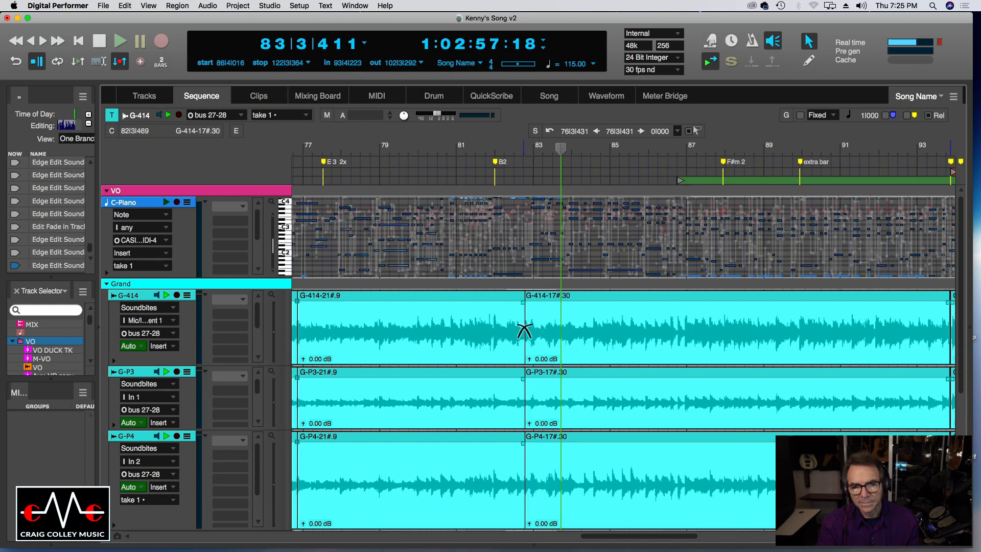
pyautogui.click(505, 148)
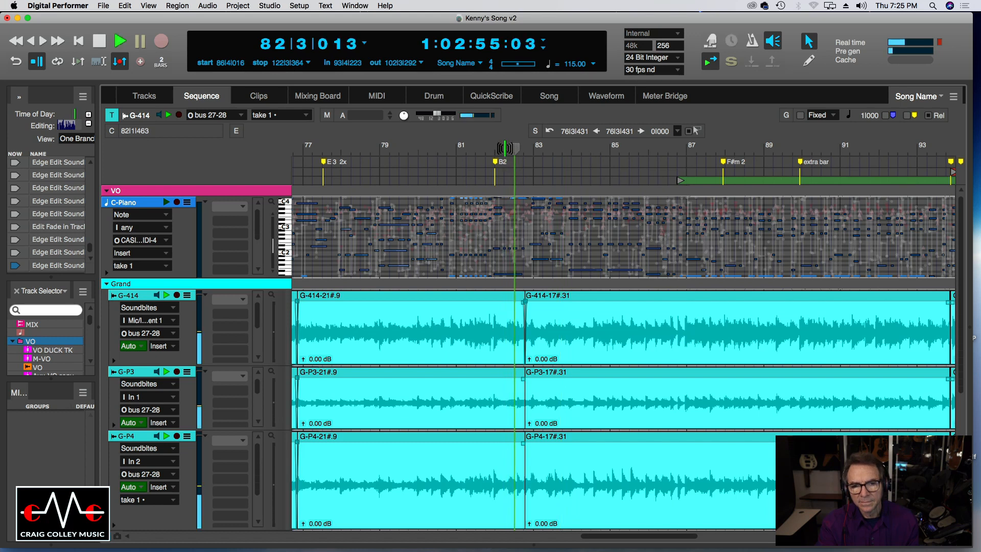
pyautogui.press('space')
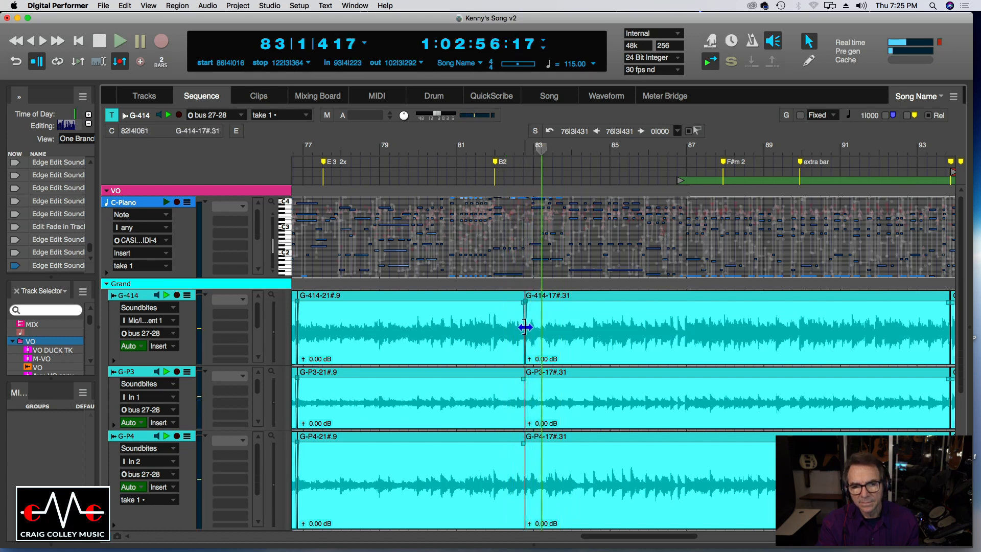
pyautogui.moveTo(522, 327); pyautogui.dragTo(522, 324)
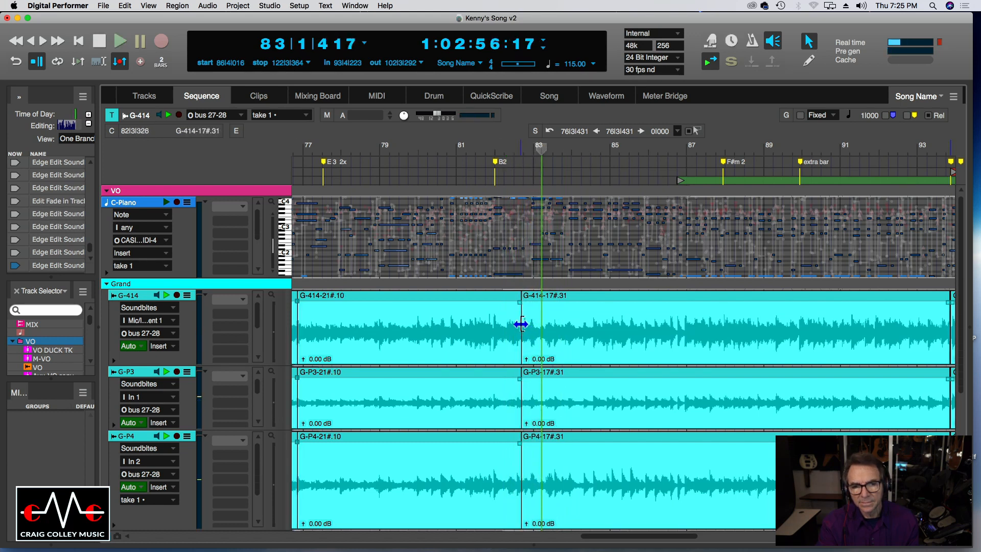
# Add a short crossfade at the edit into G-414-17 near the B2 marker, and audition it from about 82|2|158
pyautogui.click(490, 152)
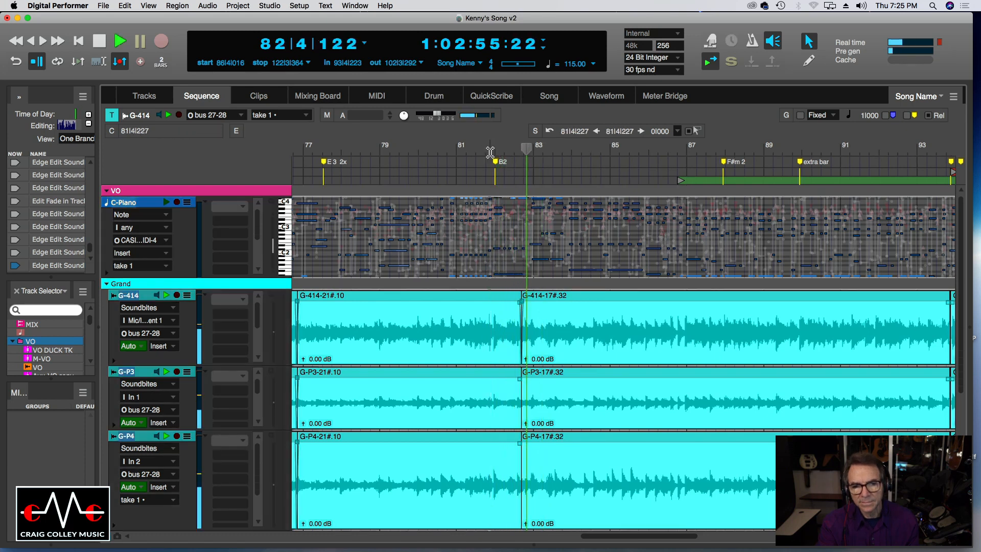
pyautogui.press('space')
pyautogui.press('super+Right')
pyautogui.press('super+Right')
pyautogui.press('super+Right')
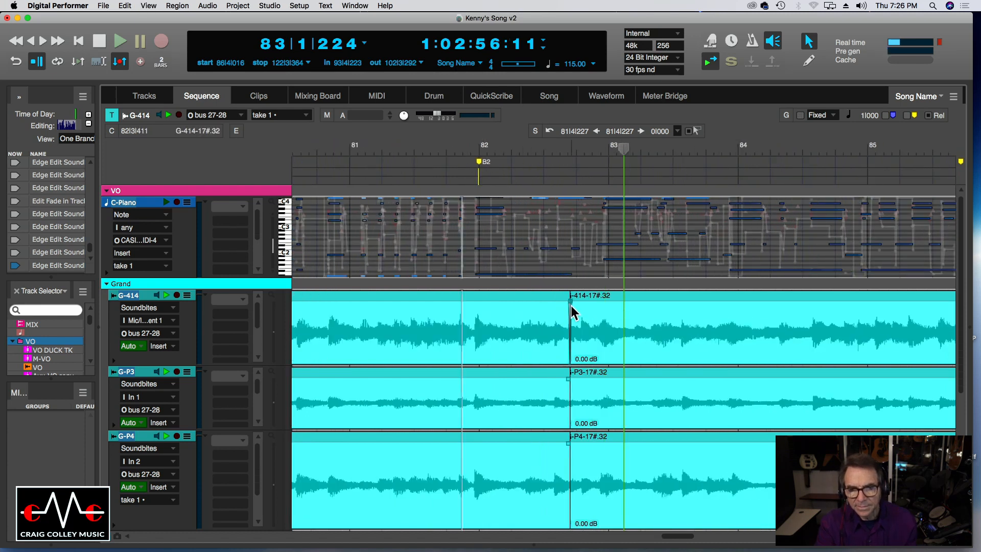
pyautogui.click(573, 306)
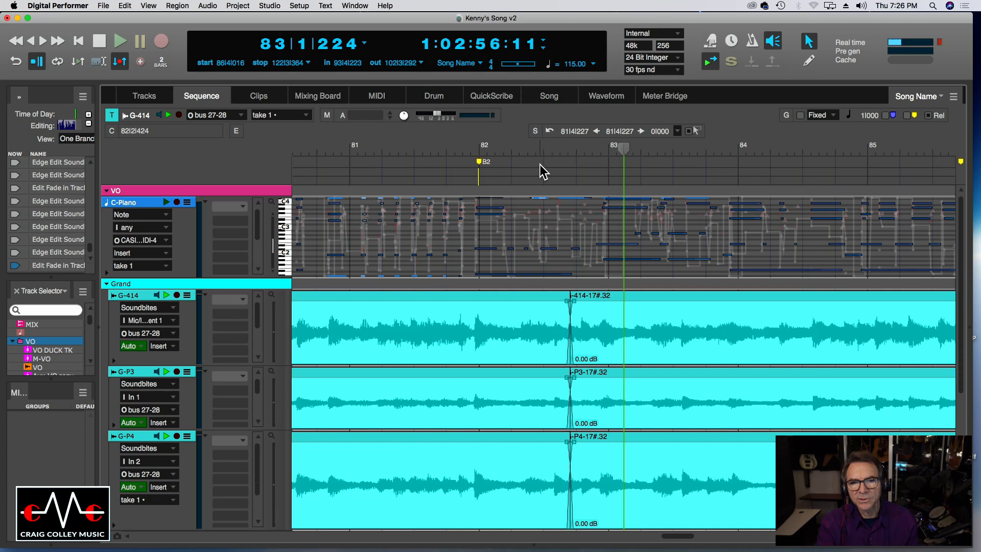
pyautogui.click(538, 154)
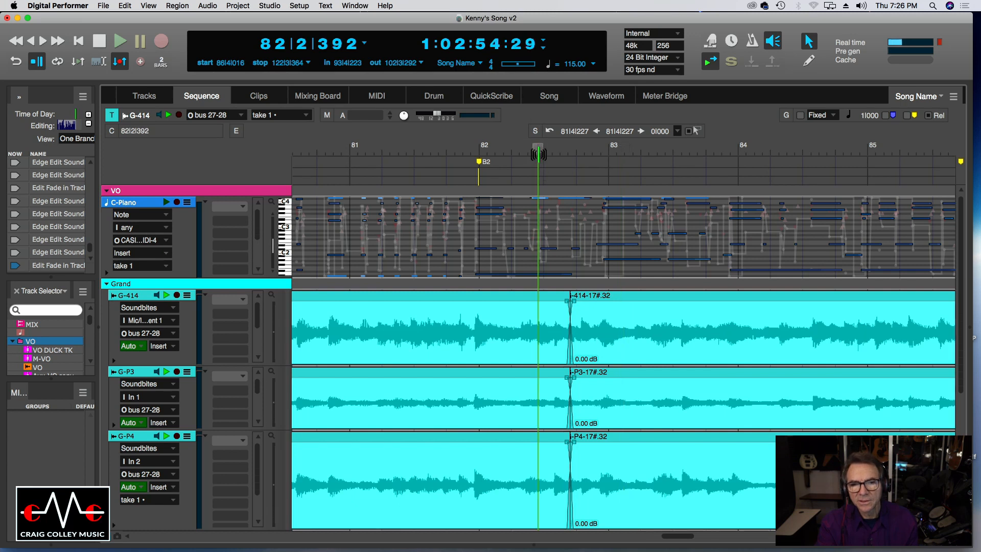
pyautogui.click(519, 151)
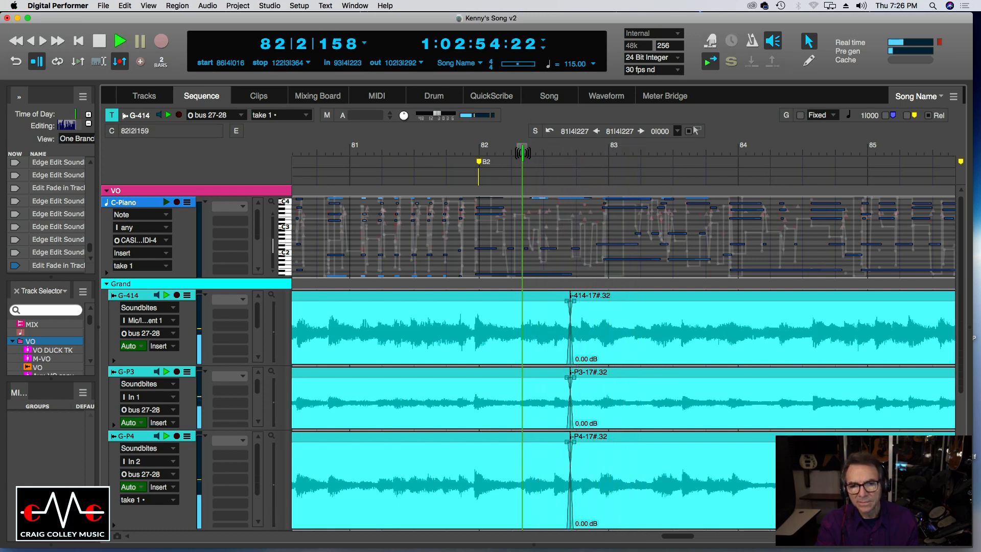
pyautogui.press('space')
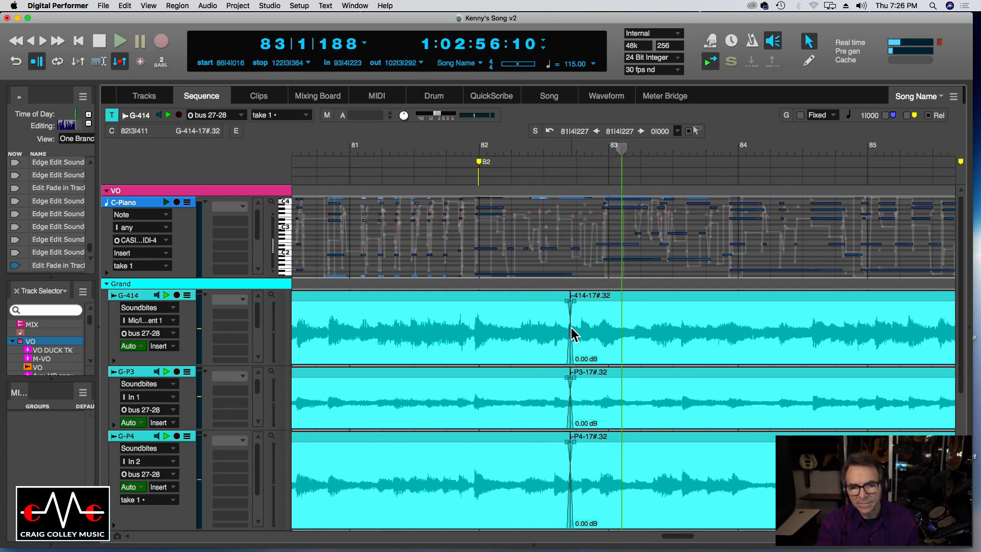
# Move the crossfaded edit into G-414-17 slightly later to about beat 4 of bar 82, and audition it from several starting points
pyautogui.moveTo(570, 320)
pyautogui.mouseDown()
pyautogui.moveTo(561, 320)
pyautogui.moveTo(579, 319)
pyautogui.mouseUp()
pyautogui.click(552, 151)
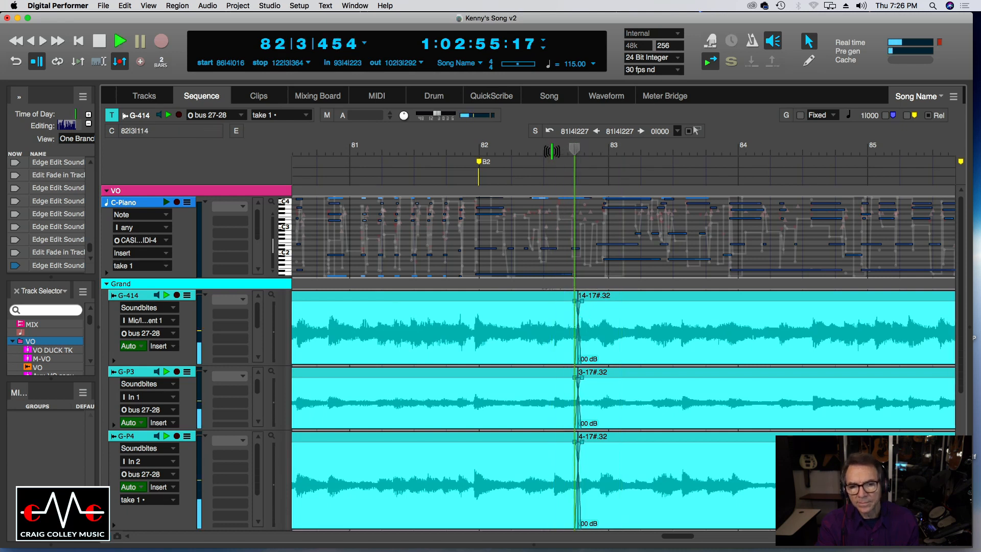
pyautogui.click(543, 151)
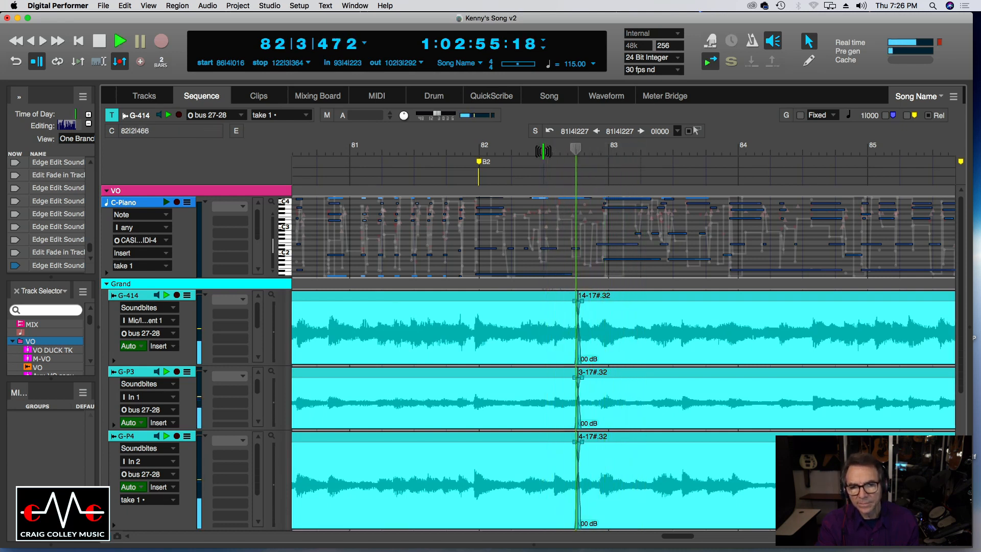
pyautogui.click(520, 152)
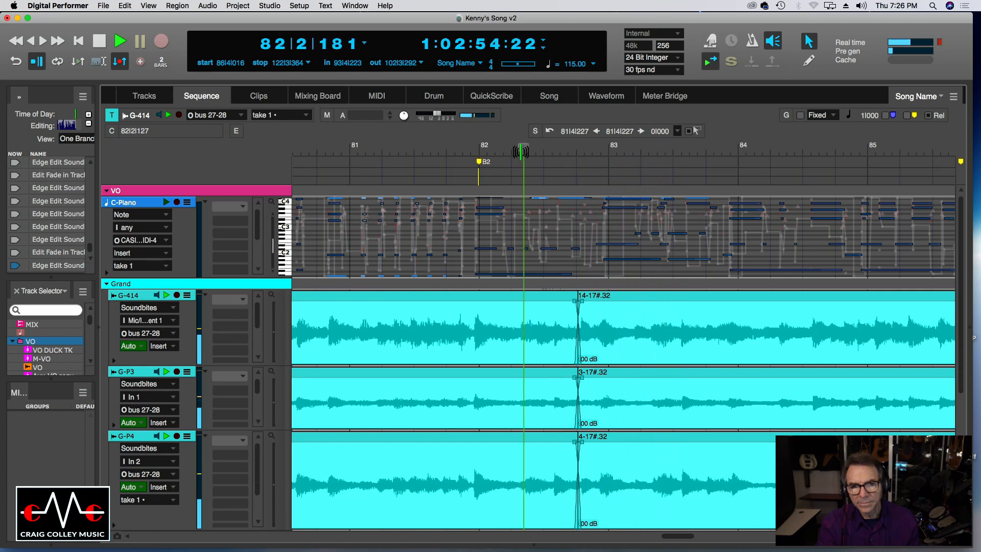
pyautogui.press('space')
pyautogui.click(556, 150)
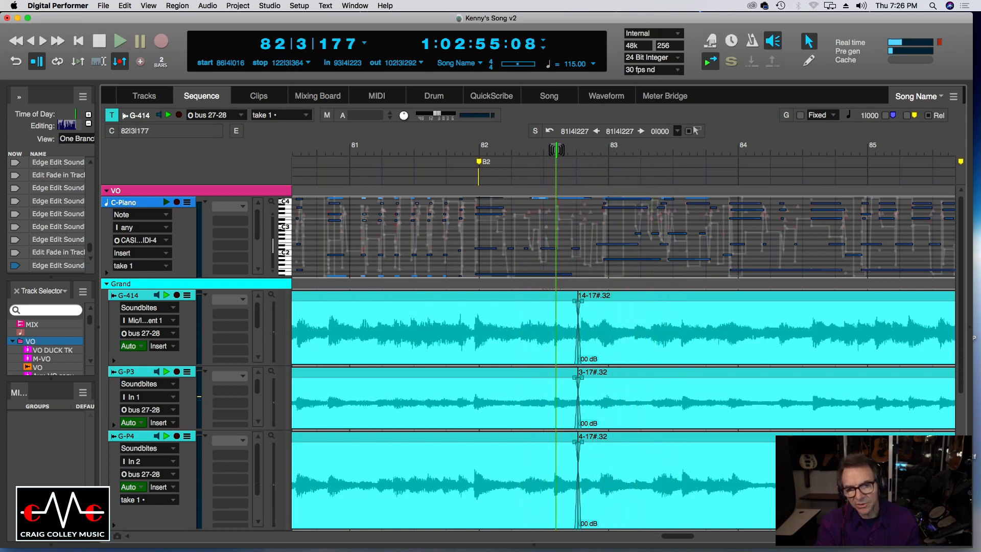
pyautogui.press('space')
pyautogui.press('space')
pyautogui.click(556, 150)
pyautogui.click(507, 152)
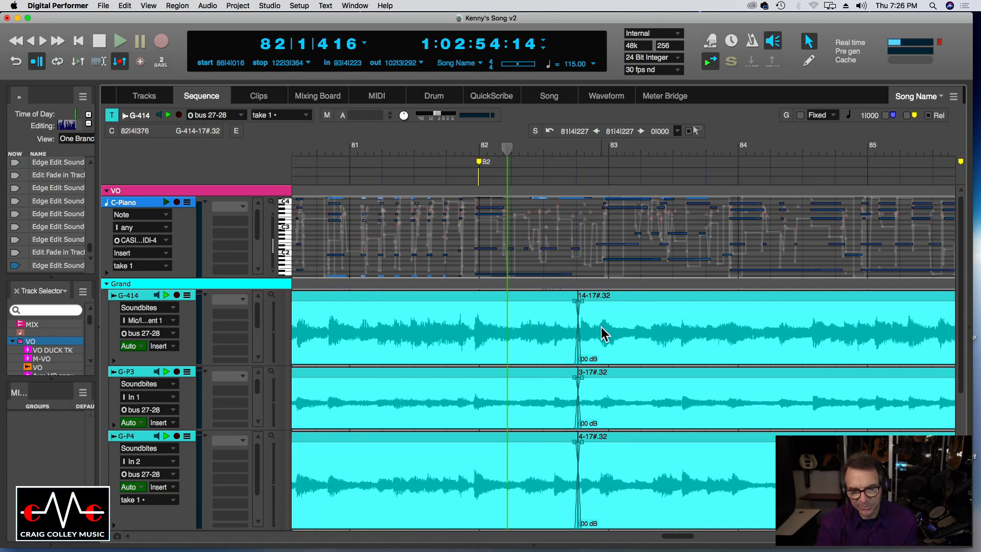
# Examine the available audio buffer sizes without choosing a different one
pyautogui.press('super+bracketleft')
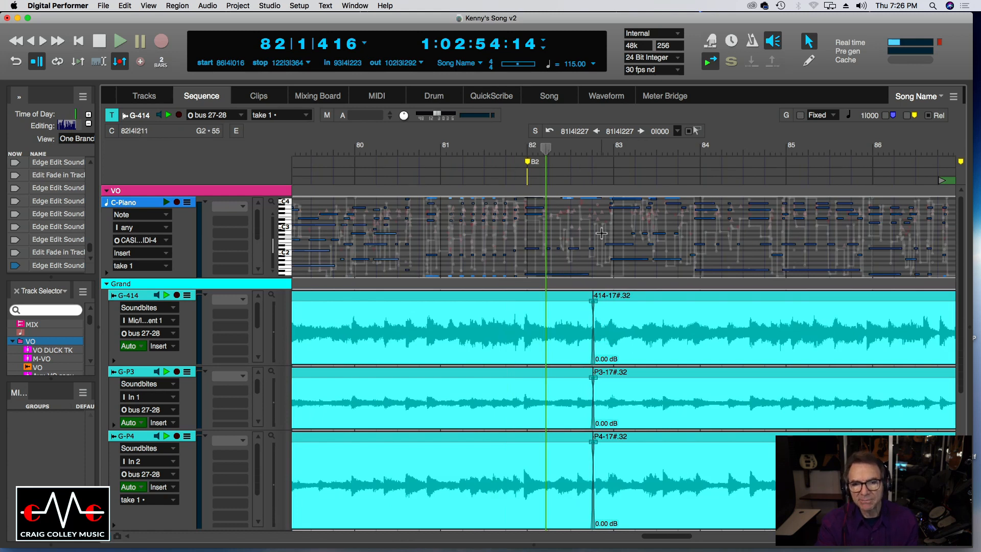
pyautogui.click(670, 45)
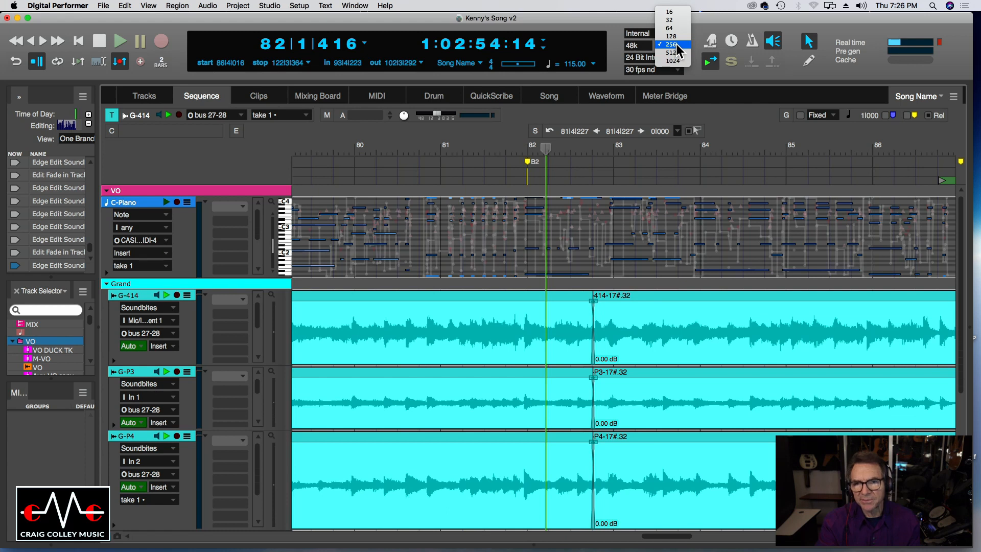
pyautogui.click(613, 42)
pyautogui.click(532, 143)
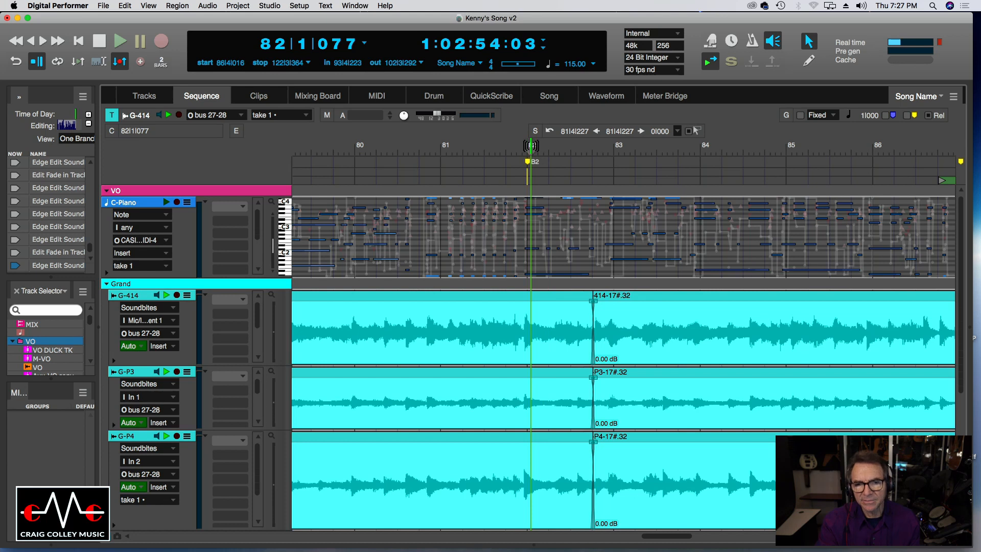
pyautogui.click(560, 151)
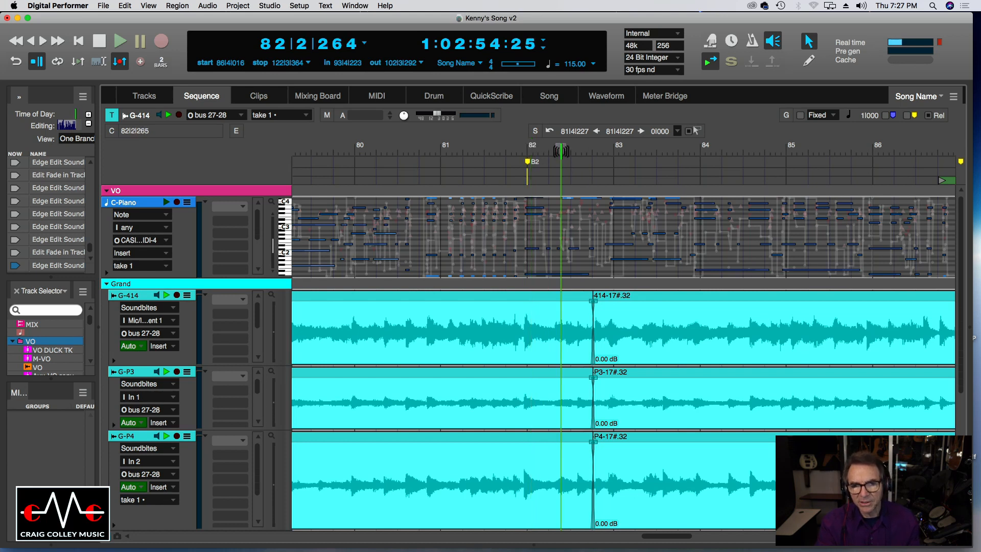
pyautogui.click(666, 45)
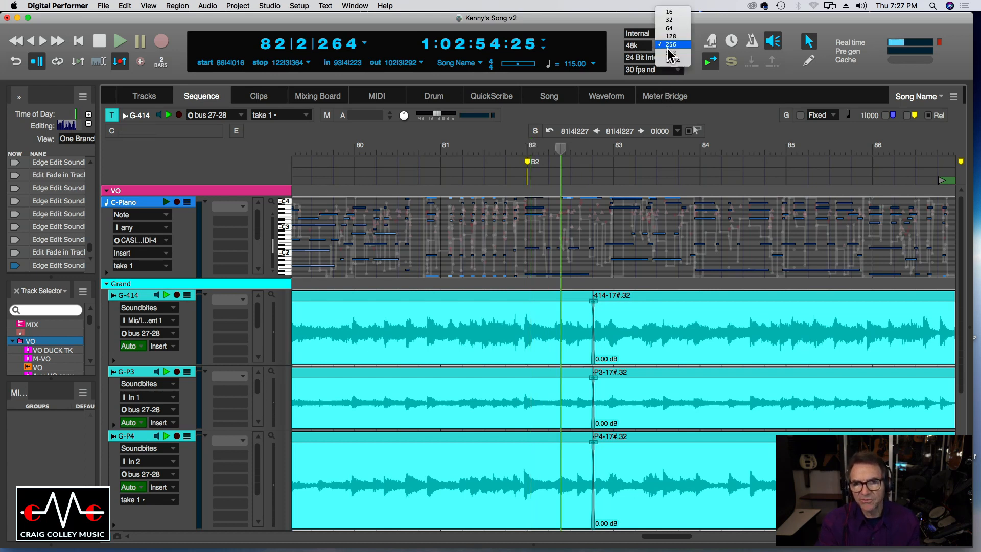
pyautogui.click(615, 47)
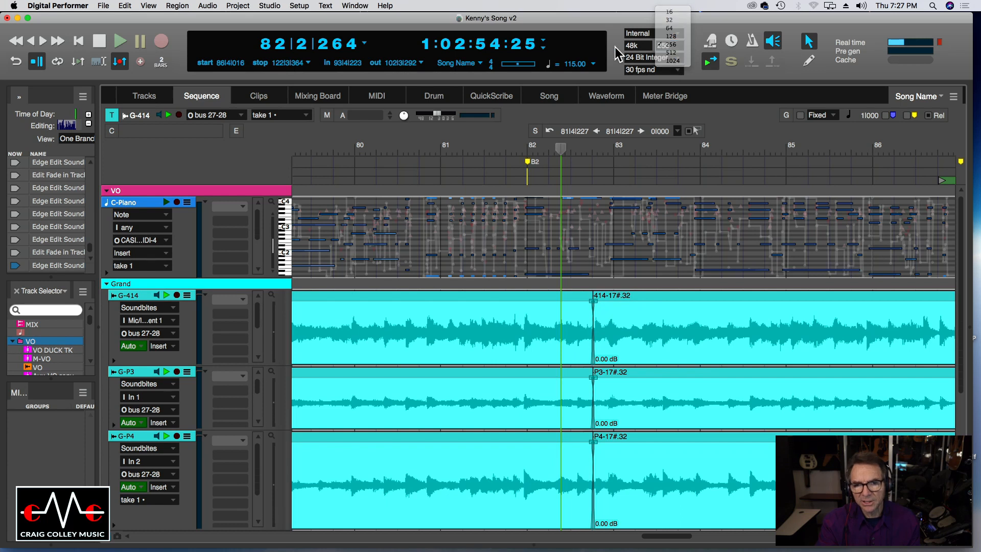
# Audition the transition into G-414-17 from about 82|2|344 to about 84|2|131
pyautogui.moveTo(564, 152); pyautogui.dragTo(568, 152)
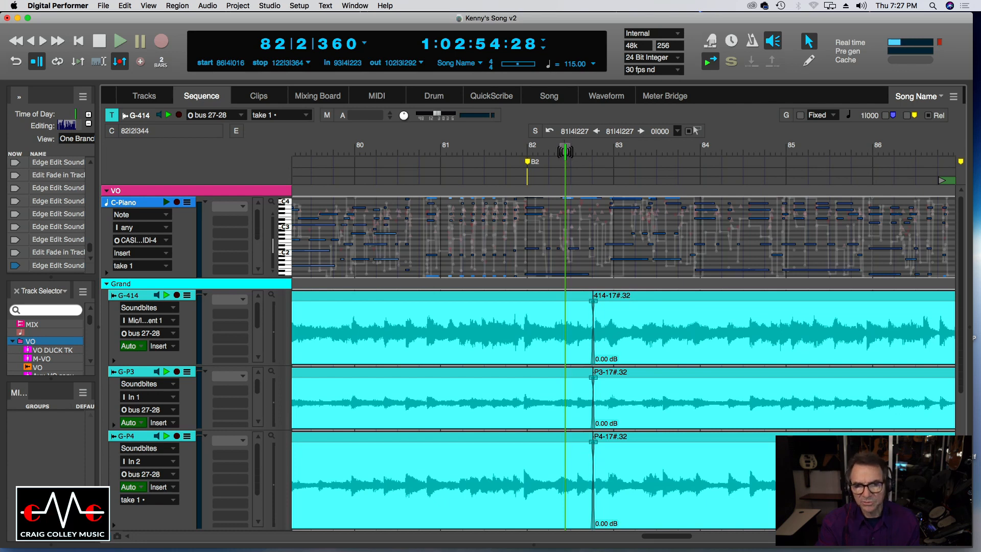
pyautogui.press('space')
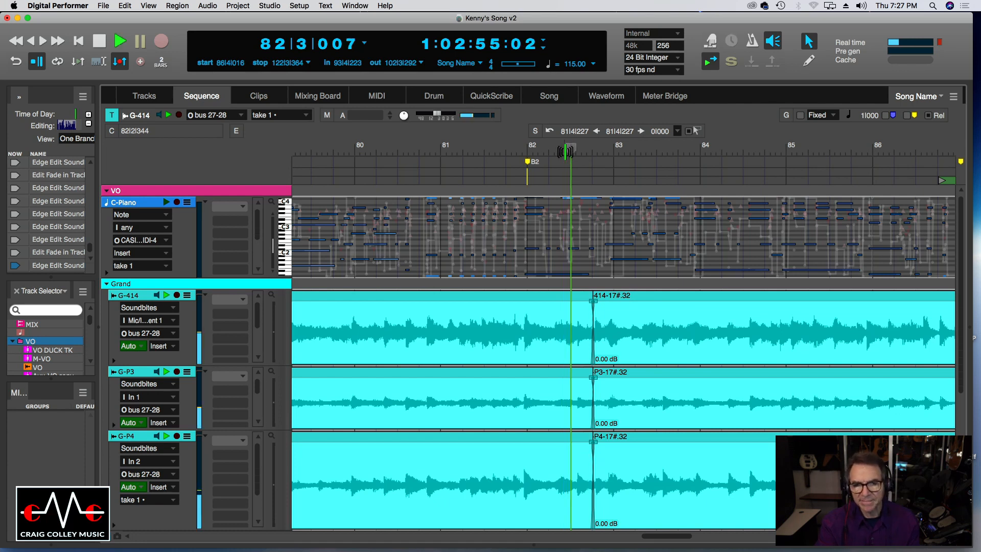
pyautogui.press('super+Left')
pyautogui.press('super+Left')
pyautogui.press('super+Left')
pyautogui.press('super+Left')
pyautogui.press('super+Left')
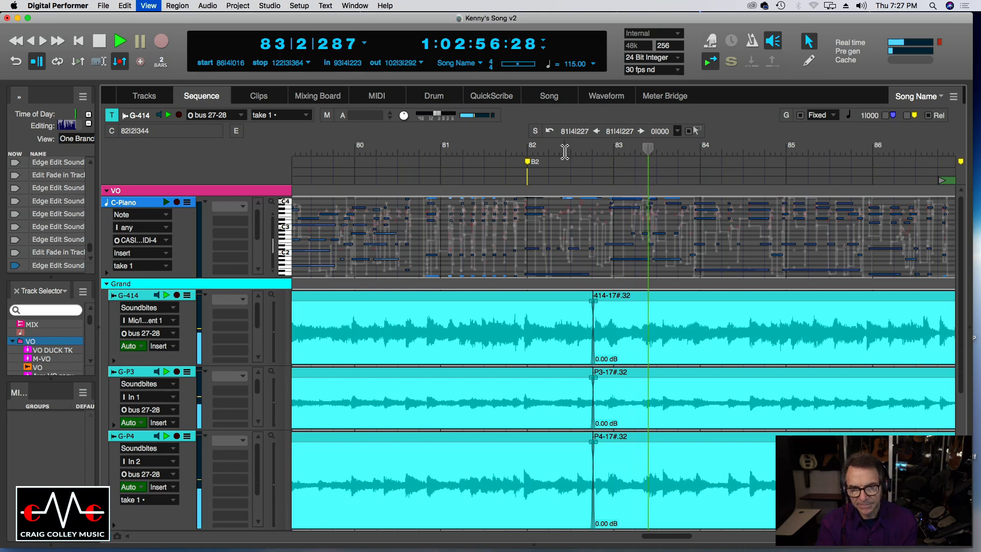
pyautogui.press('space')
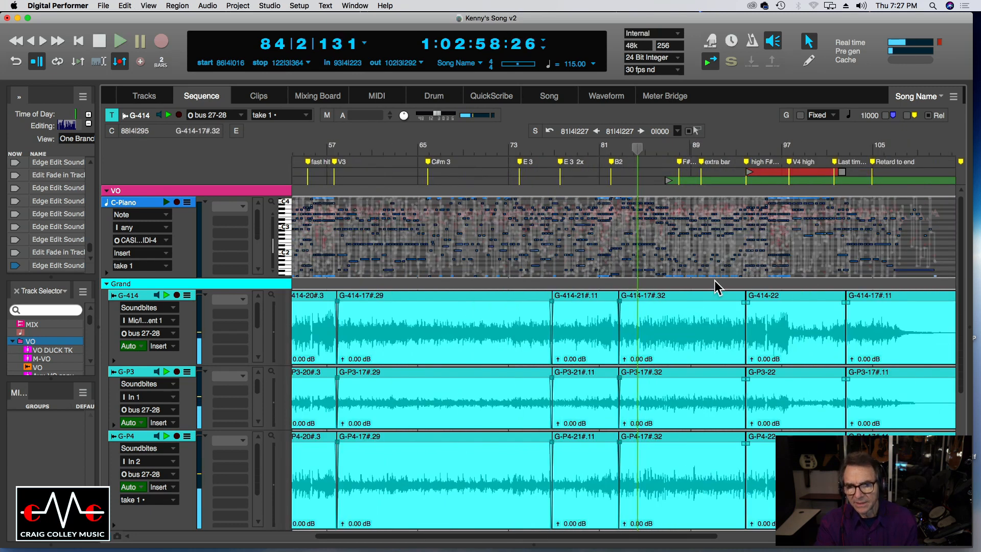
# Crossfade the edit into G-414-22 at the high F# marker, and move it slightly later to about 93|4|310
pyautogui.click(734, 150)
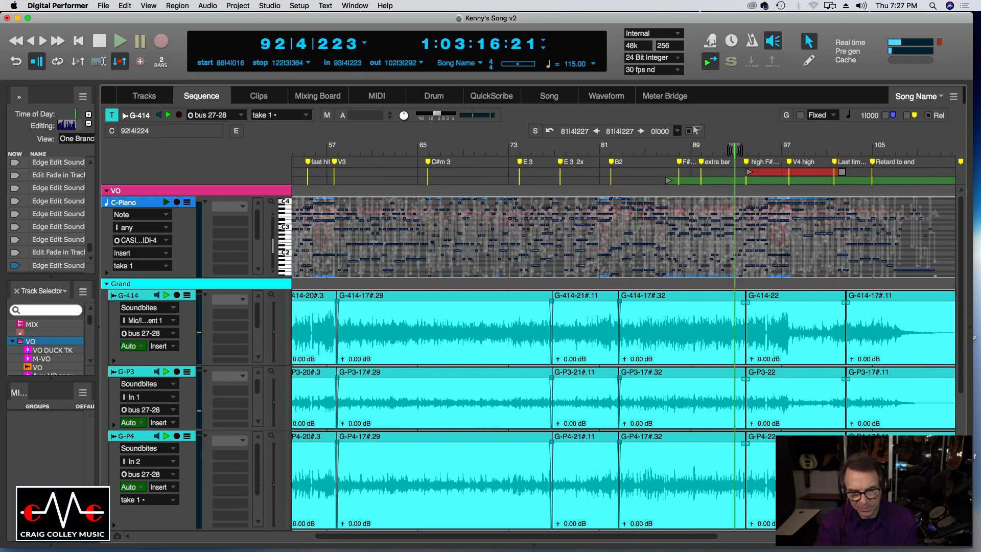
pyautogui.press('super+Right')
pyautogui.press('super+Right')
pyautogui.press('super+Right')
pyautogui.press('super+Right')
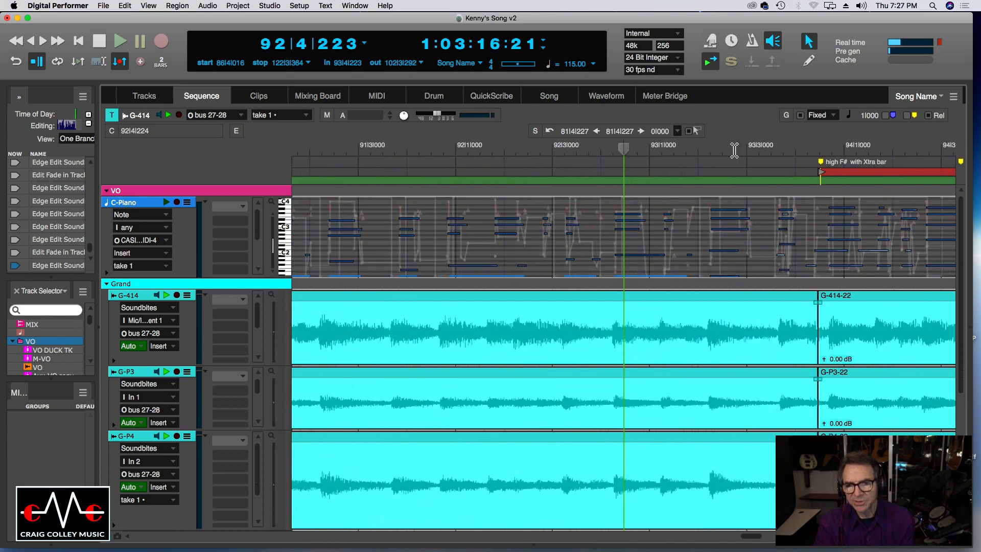
pyautogui.press('super+Right')
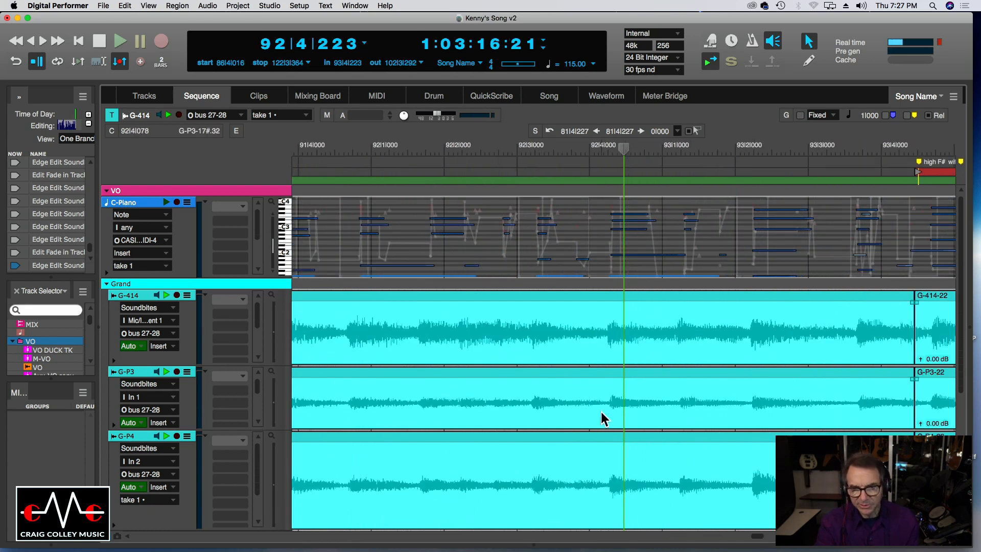
pyautogui.moveTo(612, 394); pyautogui.dragTo(409, 393)
pyautogui.moveTo(525, 390); pyautogui.dragTo(453, 389)
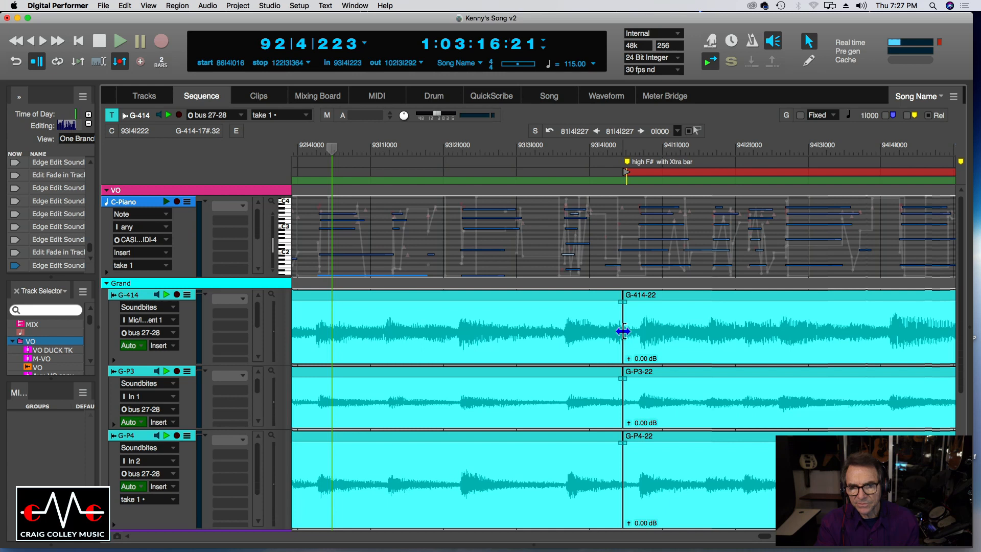
pyautogui.moveTo(623, 305); pyautogui.dragTo(636, 335)
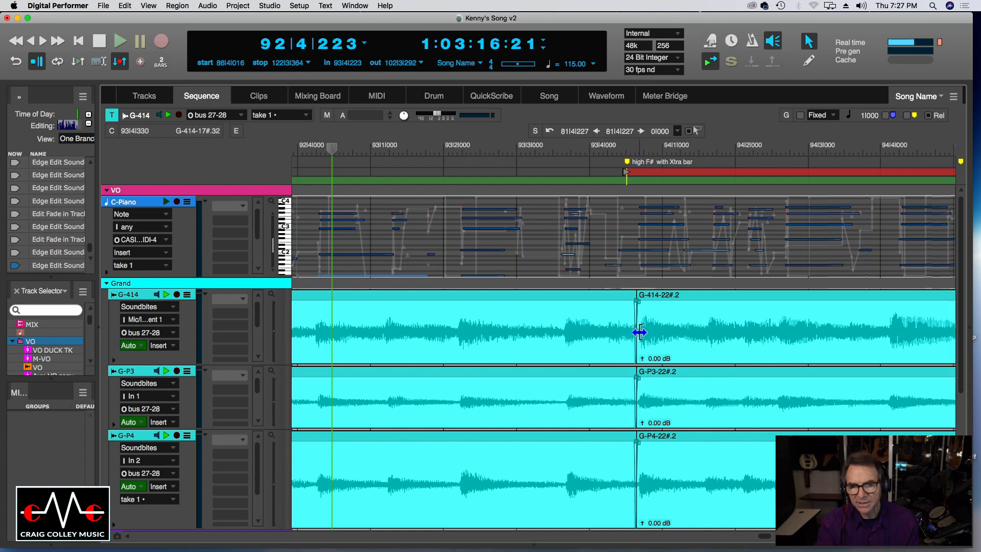
# Audition the transition into G-414-22 from about 93|2|249, and nudge its edit slightly later to about 93|4|325
pyautogui.click(598, 152)
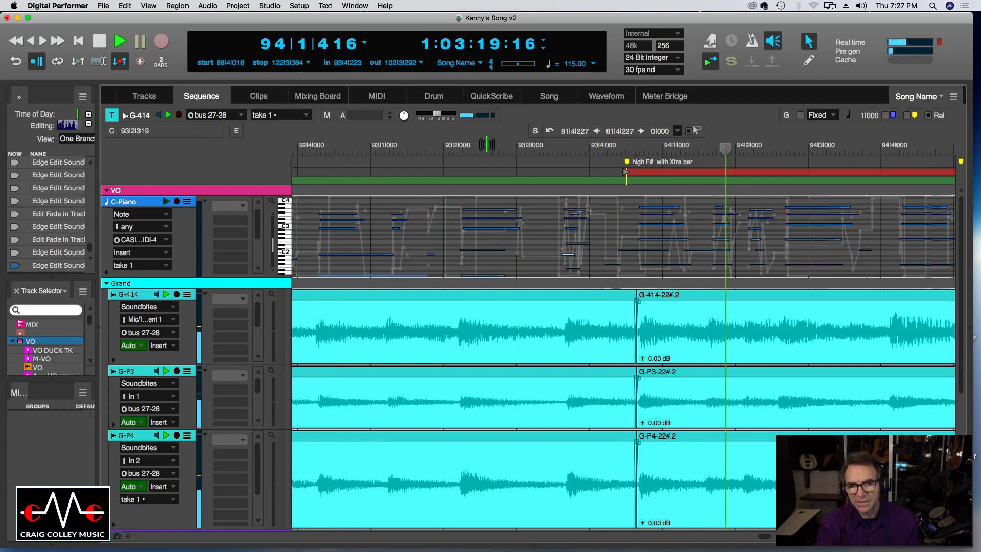
pyautogui.click(482, 146)
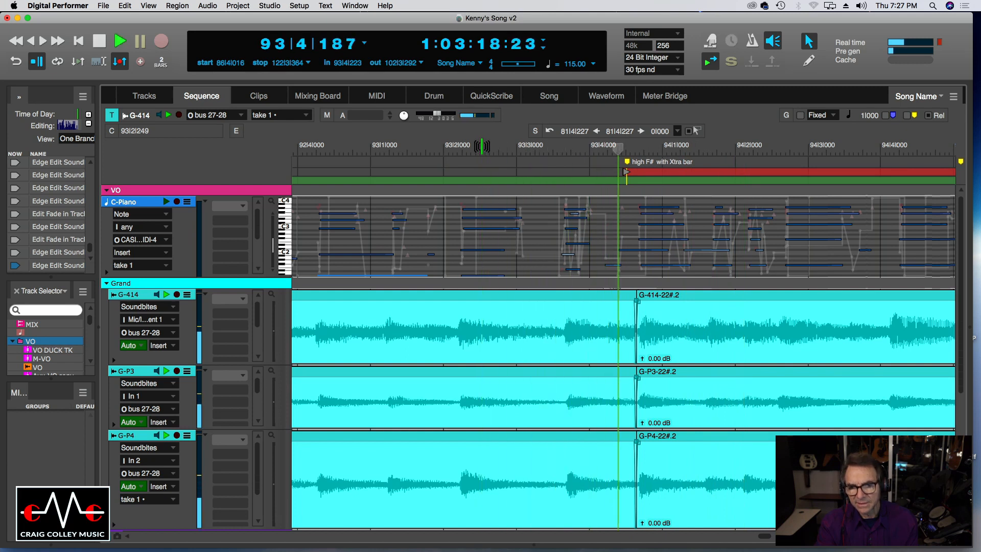
pyautogui.press('space')
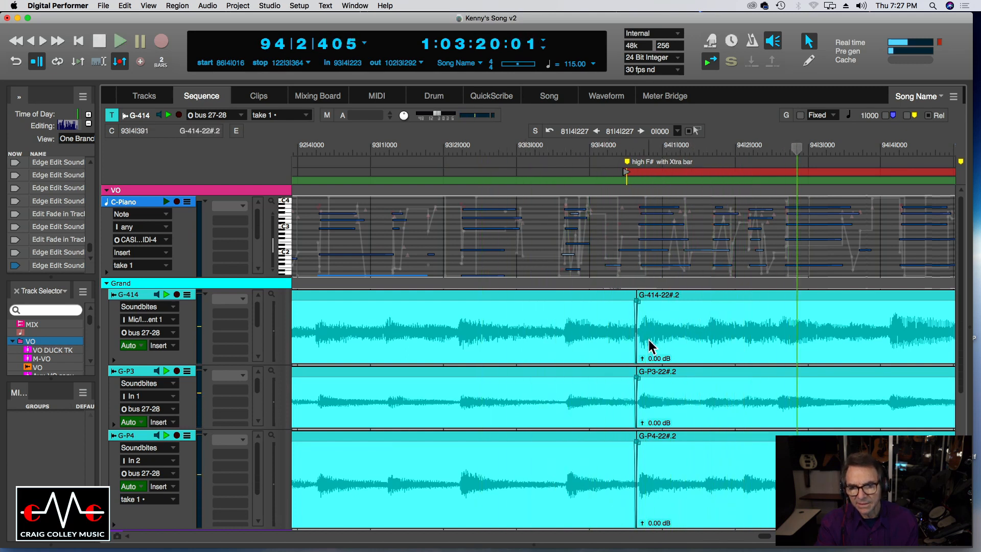
pyautogui.moveTo(637, 339); pyautogui.dragTo(639, 339)
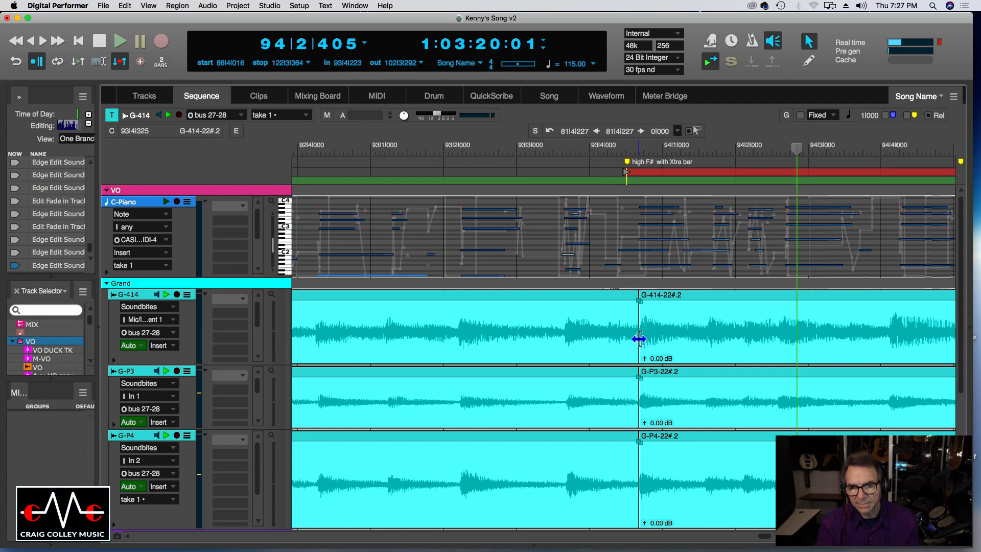
pyautogui.click(591, 150)
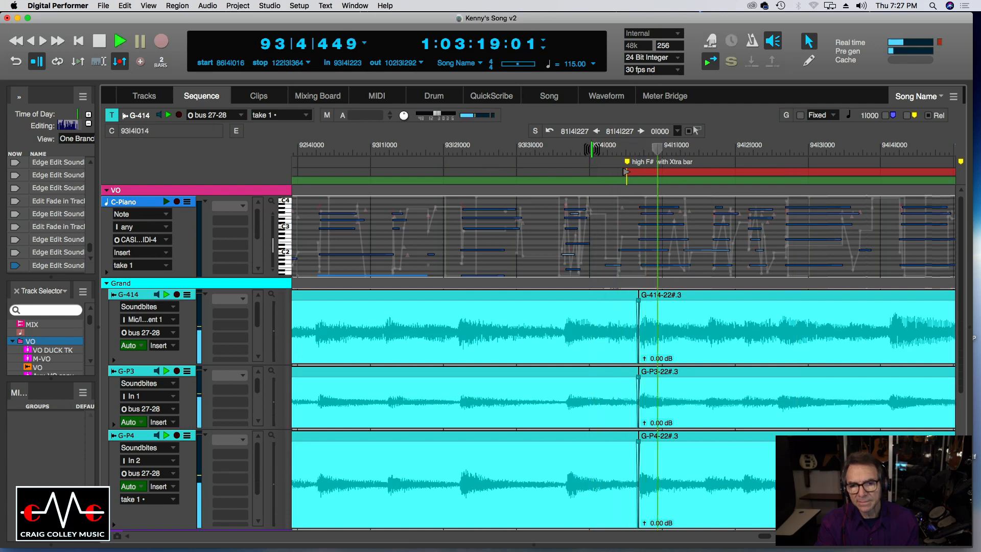
# Move the edit between G-414-22 and the final G-414-17 section back to the V4 high marker, about 97|3|368
pyautogui.press('super+Left')
pyautogui.press('super+Left')
pyautogui.press('super+Left')
pyautogui.press('super+Left')
pyautogui.press('super+Left')
pyautogui.press('super+Left')
pyautogui.press('super+Left')
pyautogui.press('super+Left')
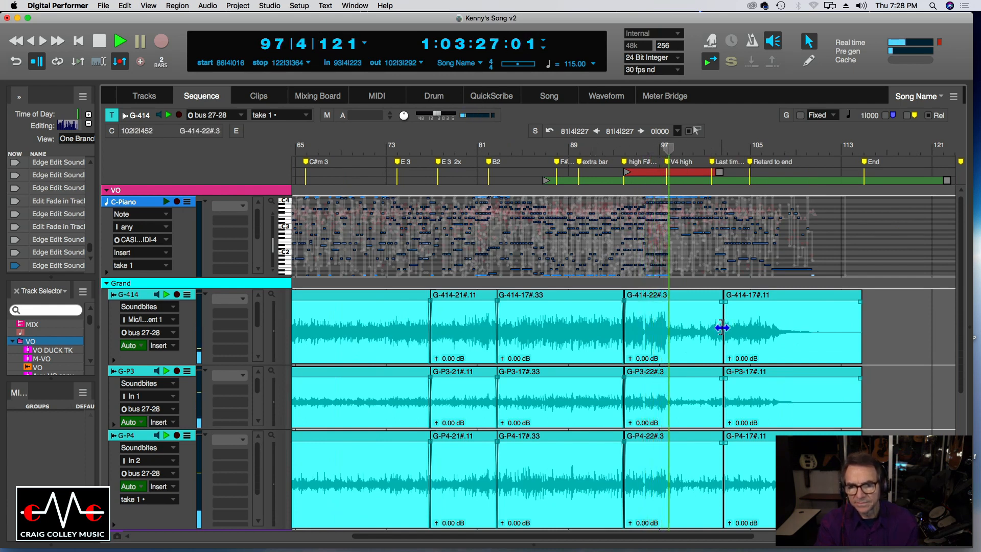
pyautogui.moveTo(723, 330); pyautogui.dragTo(666, 336)
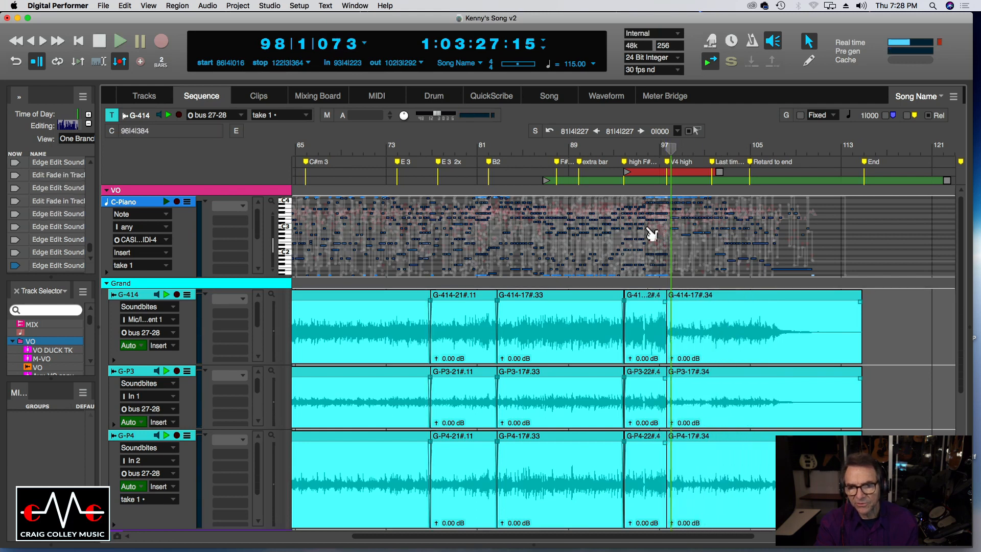
# Try moving the edit between G-414-22 and the final G-414-17 section later to about 97|4|132, and audition the transition
pyautogui.click(654, 151)
pyautogui.press('super+bracketright')
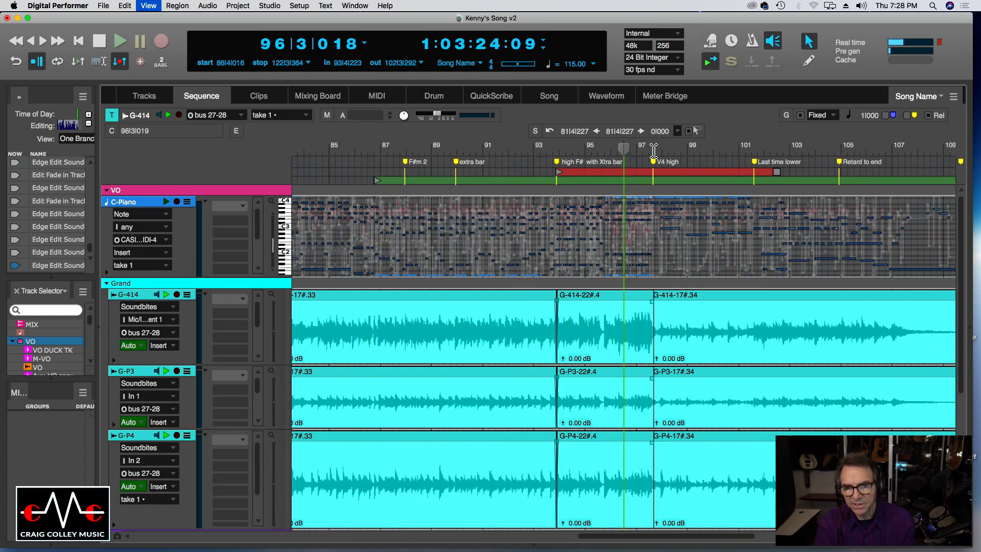
pyautogui.press('super+bracketright')
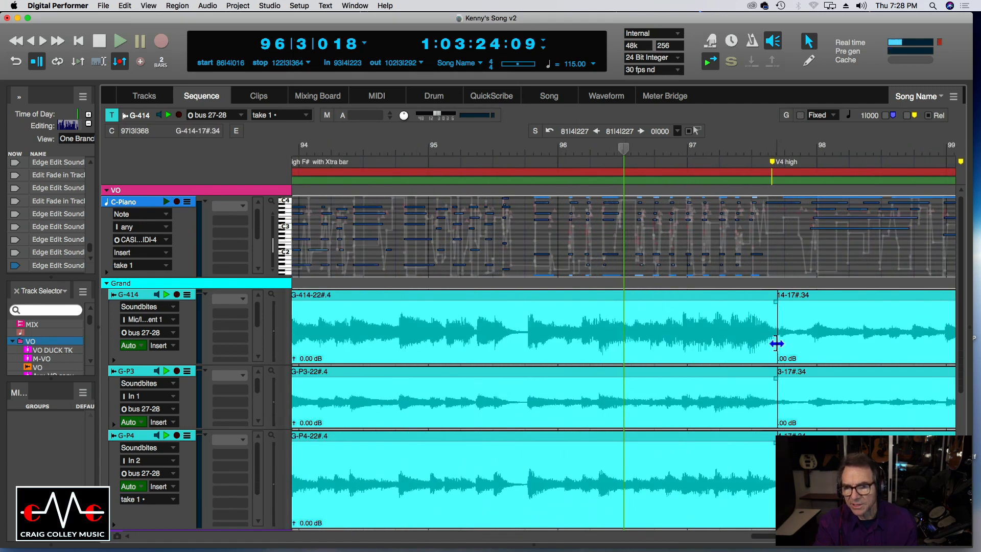
pyautogui.moveTo(776, 343); pyautogui.dragTo(792, 318)
pyautogui.click(794, 307)
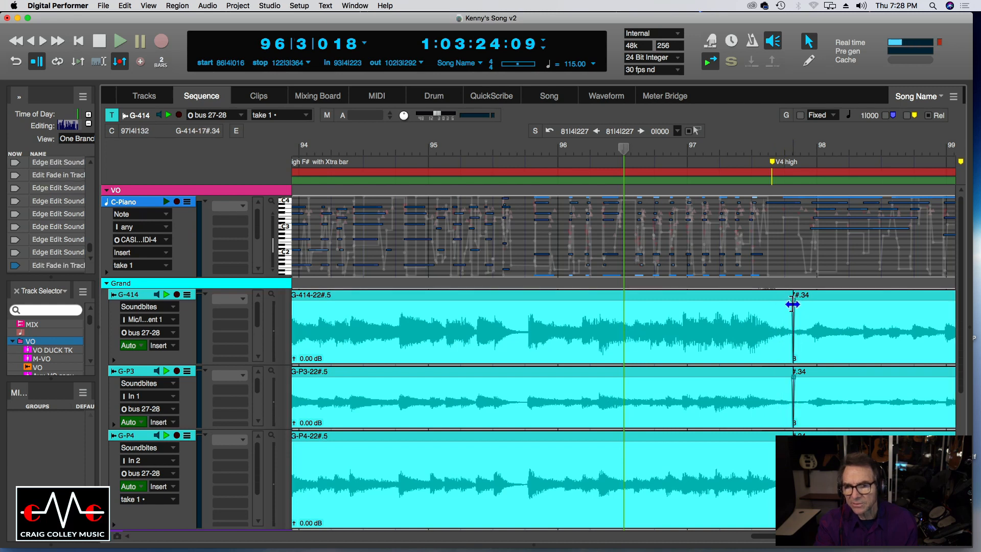
pyautogui.press('space')
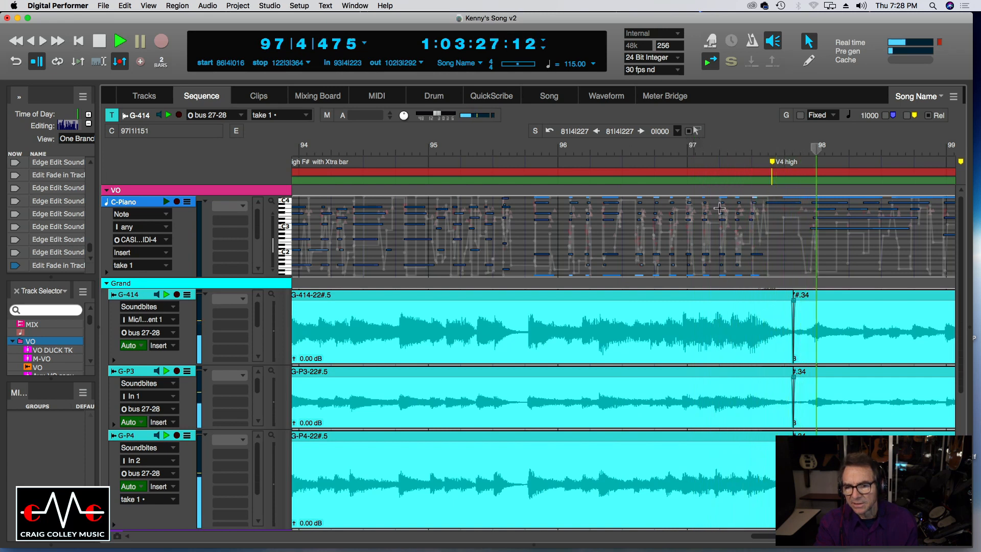
pyautogui.press('space')
# Try the edit into the final G-414-17 section at about 97|2|455, and settle it at about 97|3|400 with an audition
pyautogui.moveTo(793, 336); pyautogui.dragTo(750, 309)
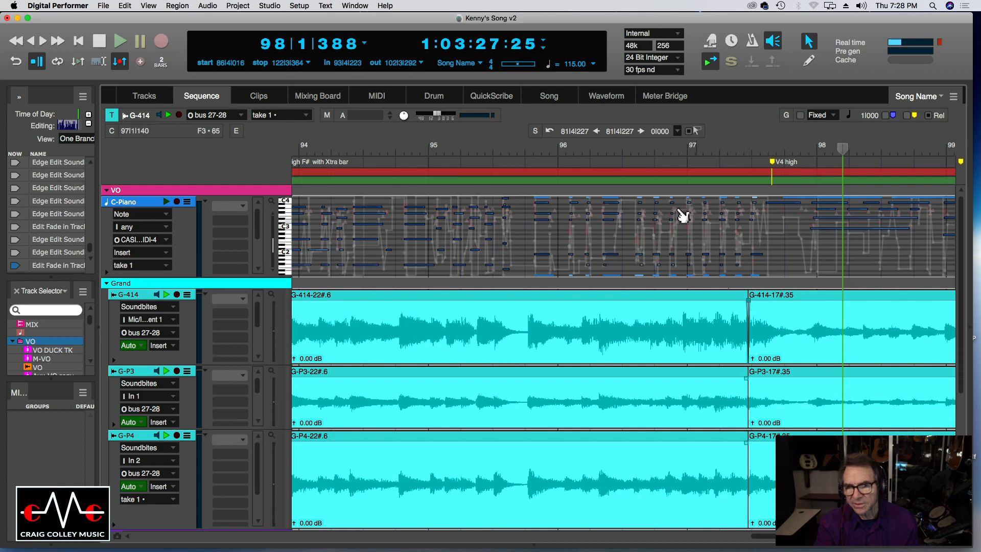
pyautogui.click(660, 152)
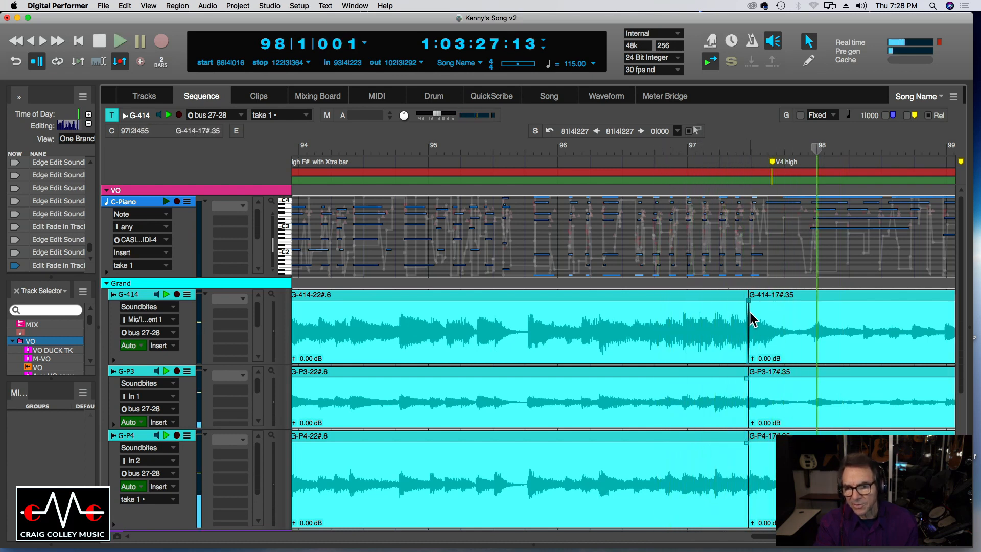
pyautogui.moveTo(748, 317); pyautogui.dragTo(779, 312)
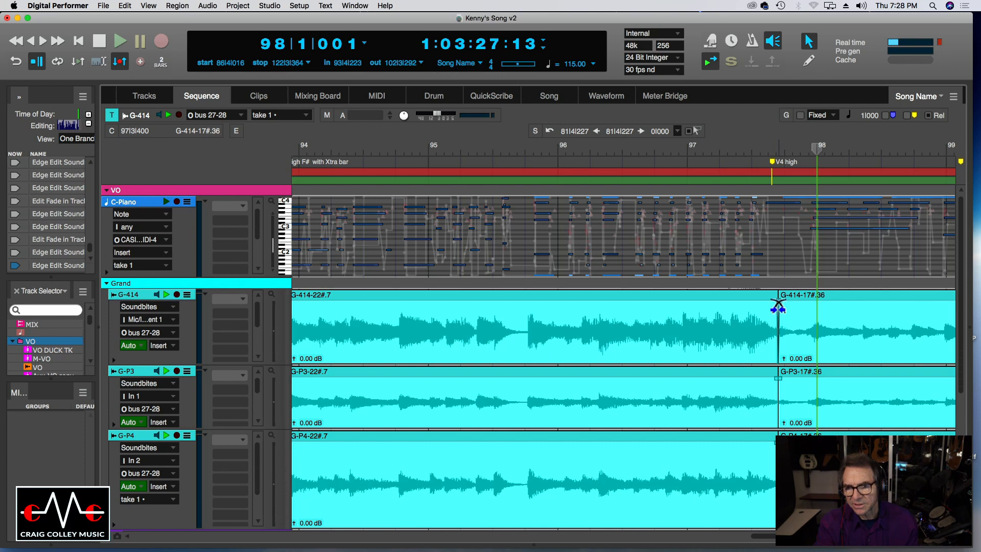
pyautogui.click(716, 147)
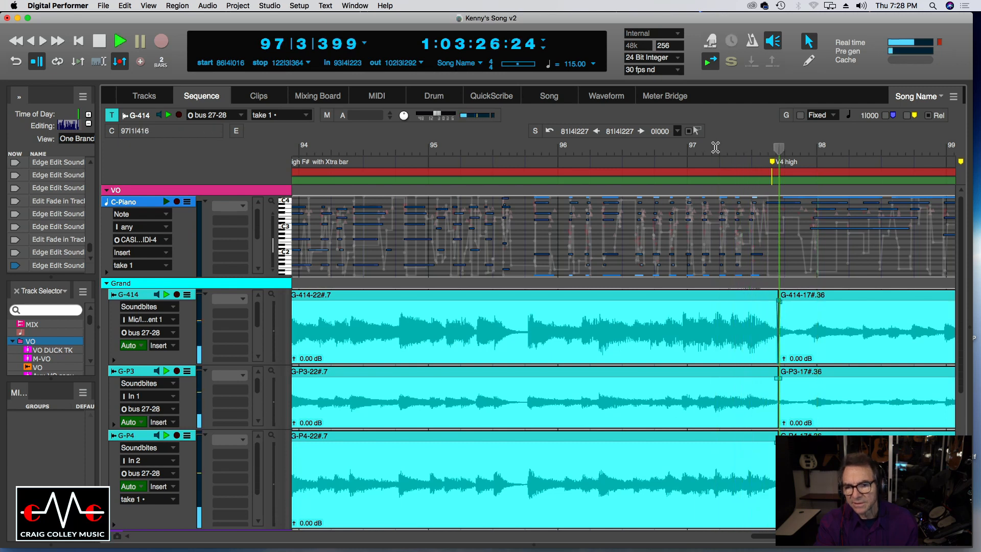
# Nudge the edit into the final G-414-17 section slightly later, just past 97|3|400, and play across it
pyautogui.click(764, 147)
pyautogui.press('super+Right')
pyautogui.press('super+Right')
pyautogui.press('super+Right')
pyautogui.press('super+Right')
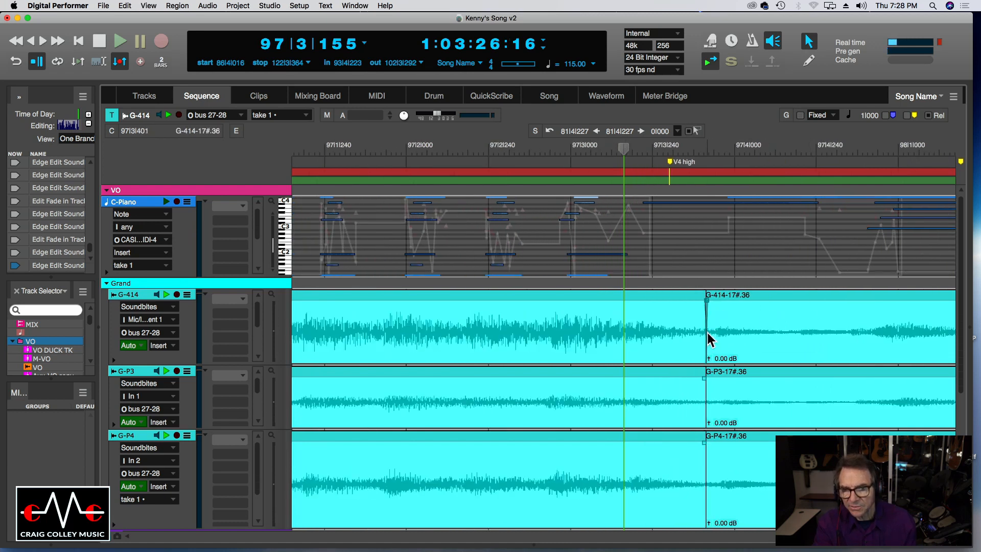
pyautogui.moveTo(705, 320); pyautogui.dragTo(715, 321)
pyautogui.press('space')
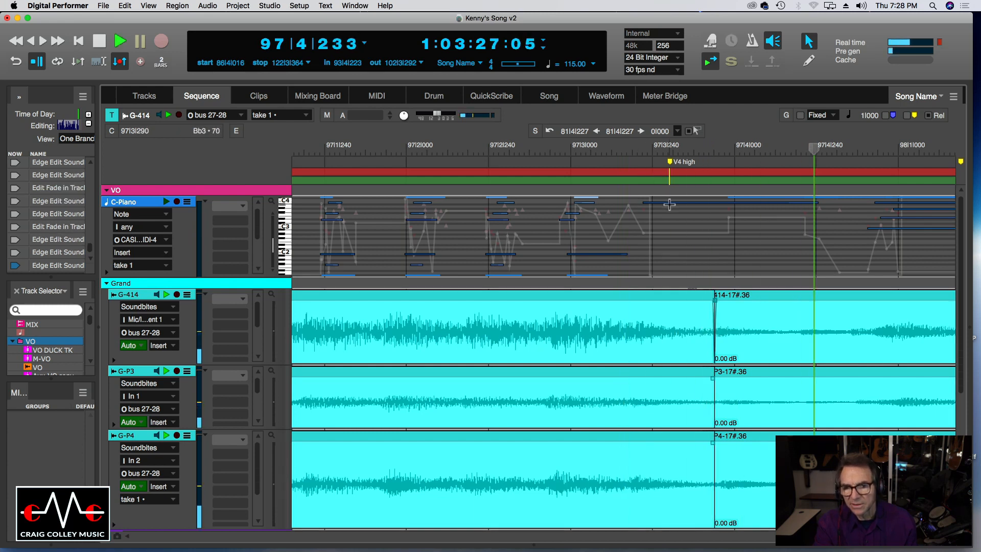
# Audition the nudged transition at the V4 high marker from about 97|2|227, and again from within bar 96
pyautogui.click(485, 147)
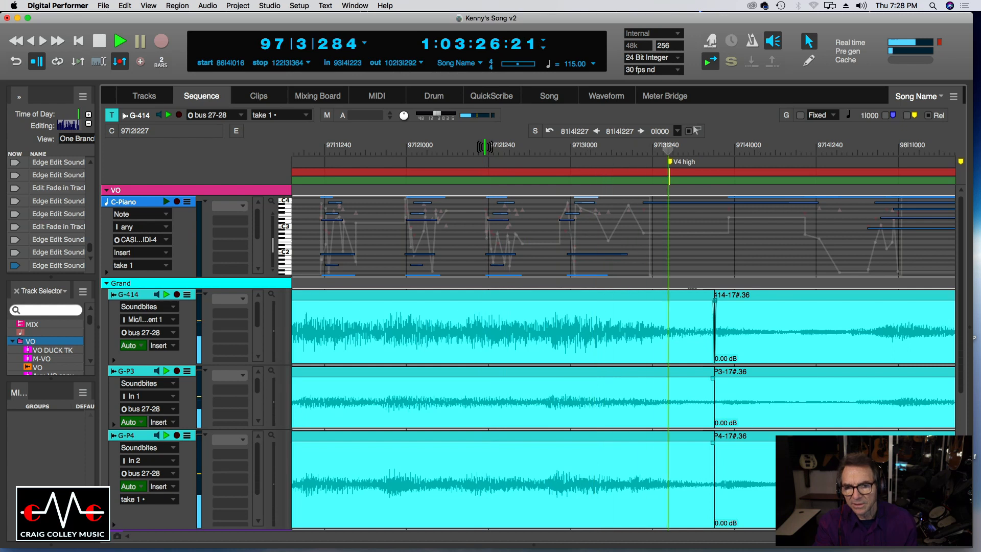
pyautogui.press('super+Left')
pyautogui.press('super+Left')
pyautogui.press('super+Left')
pyautogui.press('super+Left')
pyautogui.press('super+Left')
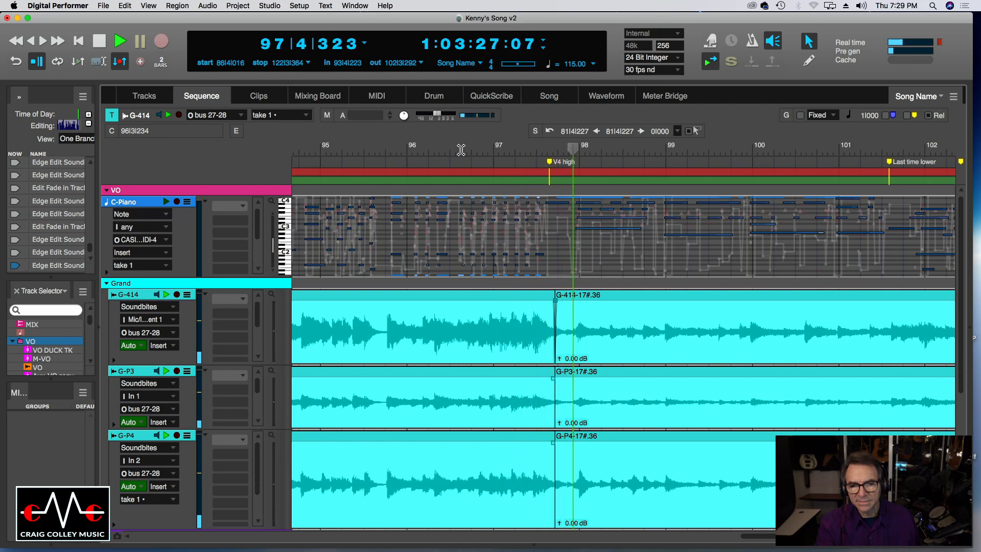
pyautogui.click(443, 148)
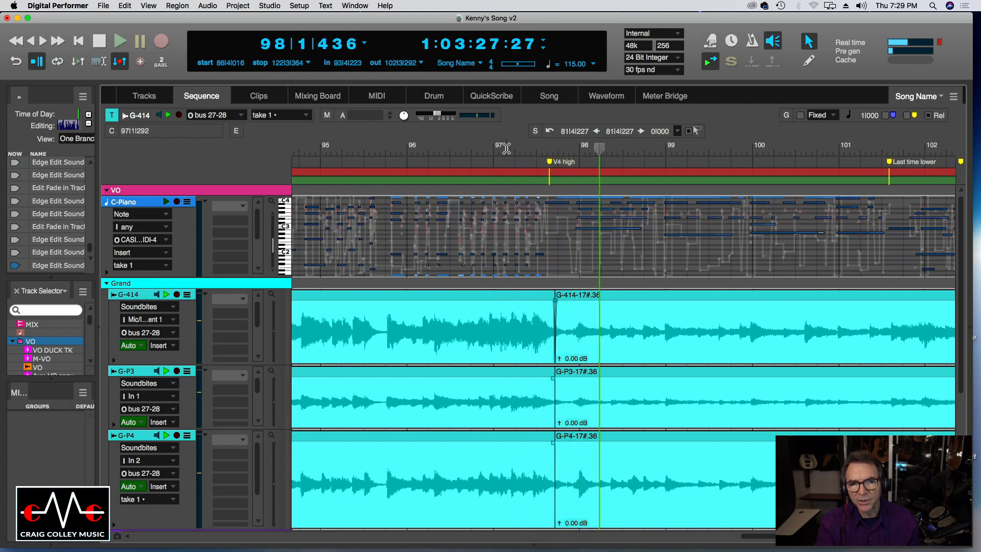
# Scrub the playback position back to about 97|1|419 and audition the transition into the final section
pyautogui.moveTo(524, 149); pyautogui.dragTo(531, 150)
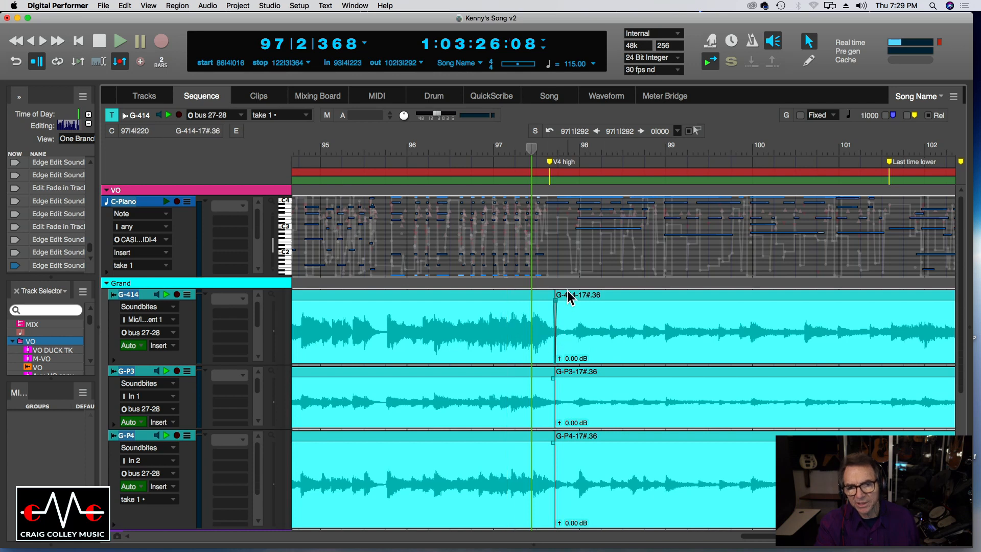
pyautogui.click(519, 151)
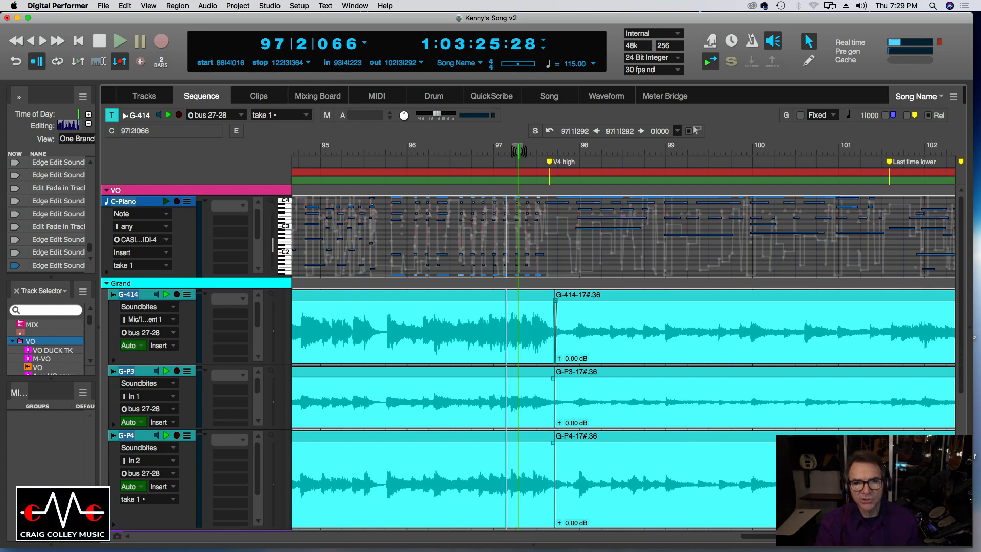
pyautogui.moveTo(517, 150); pyautogui.dragTo(513, 150)
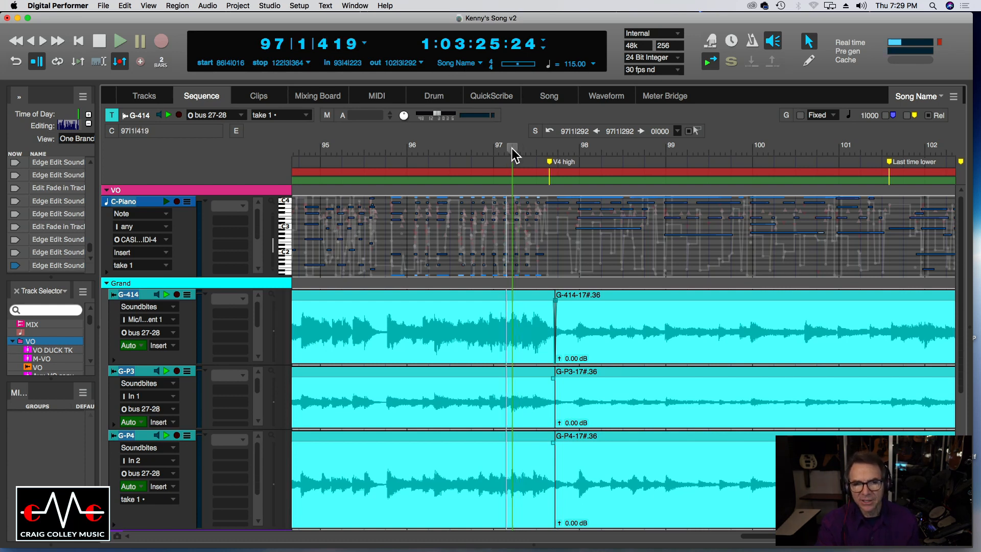
pyautogui.press('space')
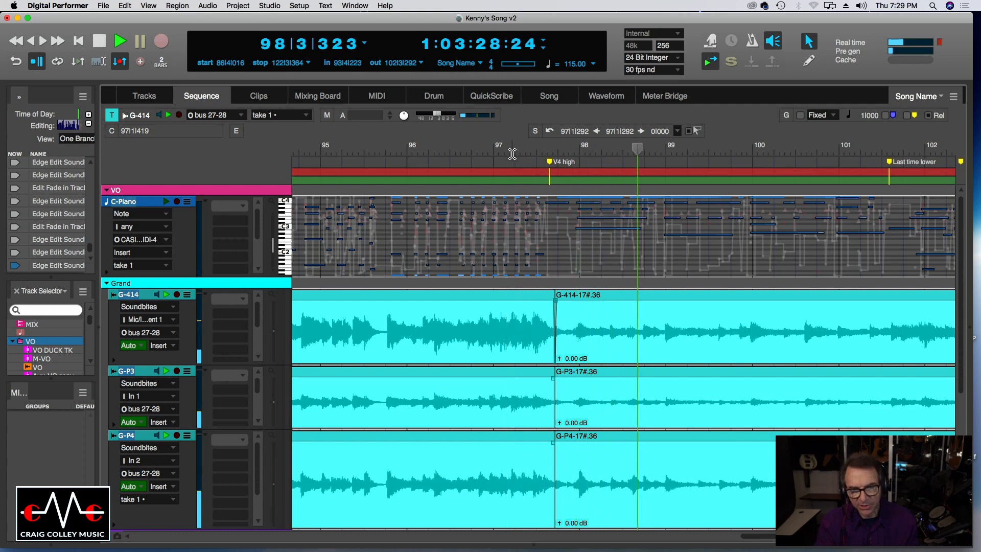
# Return to the song's beginning and trim the start of the opening G-414-17 take group to about 4|3|142, just before the first note
pyautogui.press('super+Left')
pyautogui.press('super+Left')
pyautogui.press('super+Left')
pyautogui.press('super+Left')
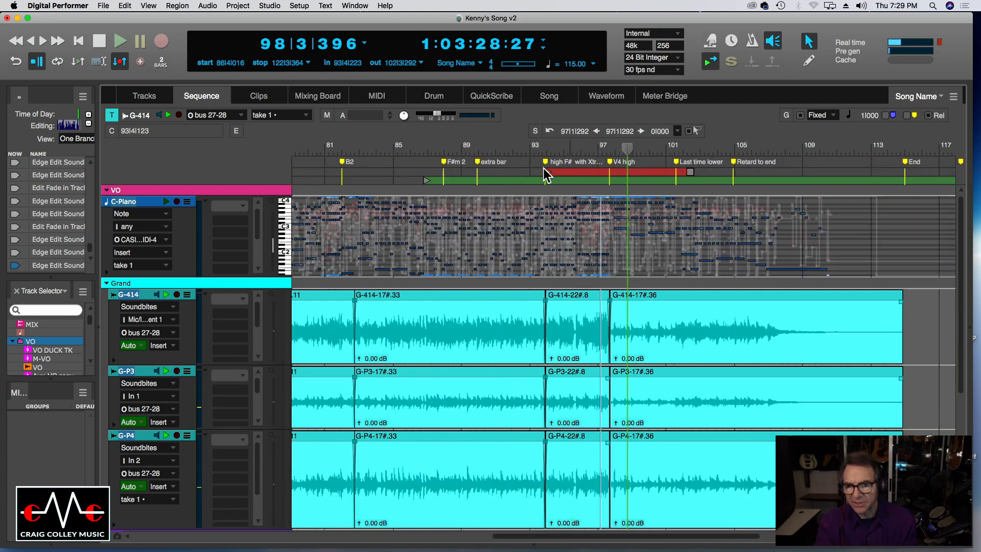
pyautogui.press('super+Left')
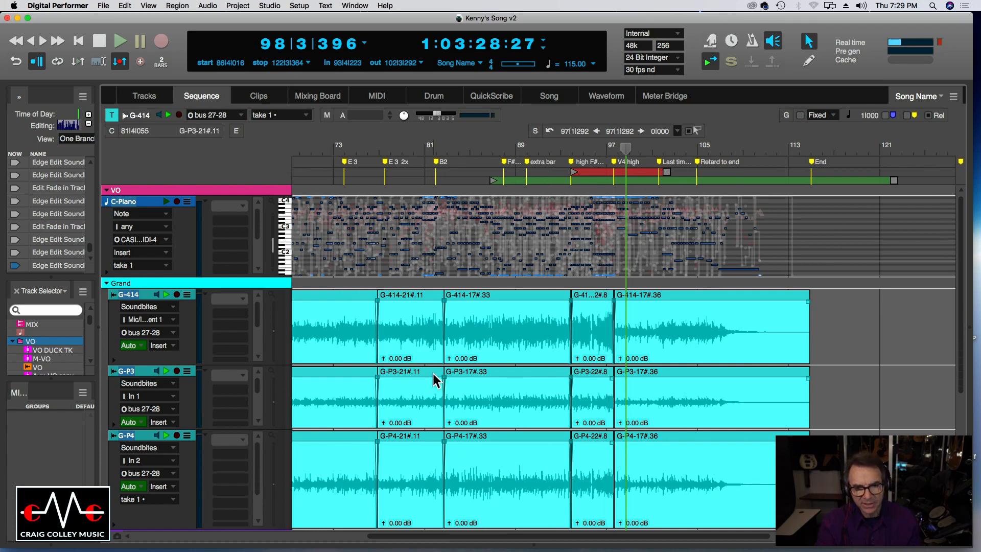
pyautogui.moveTo(408, 535); pyautogui.dragTo(173, 535)
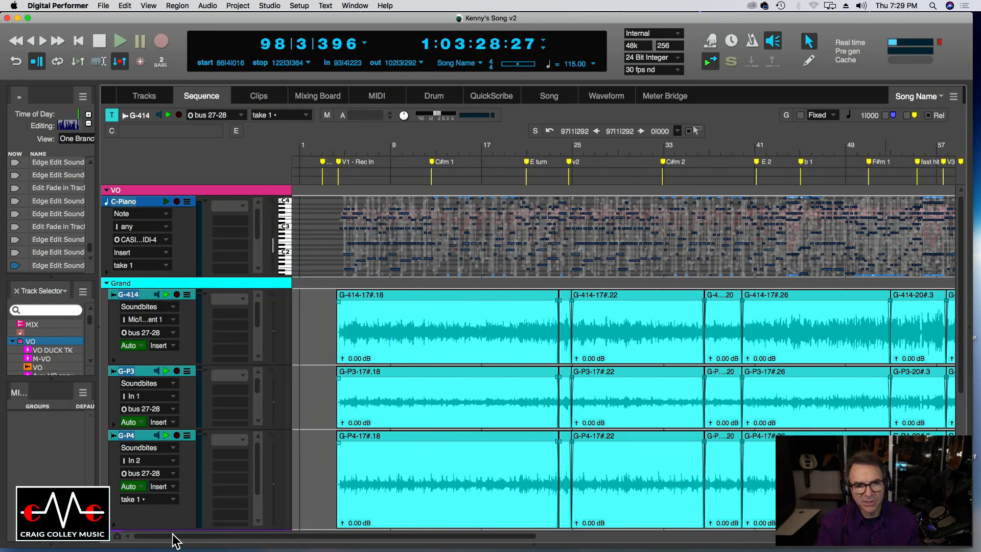
pyautogui.click(338, 152)
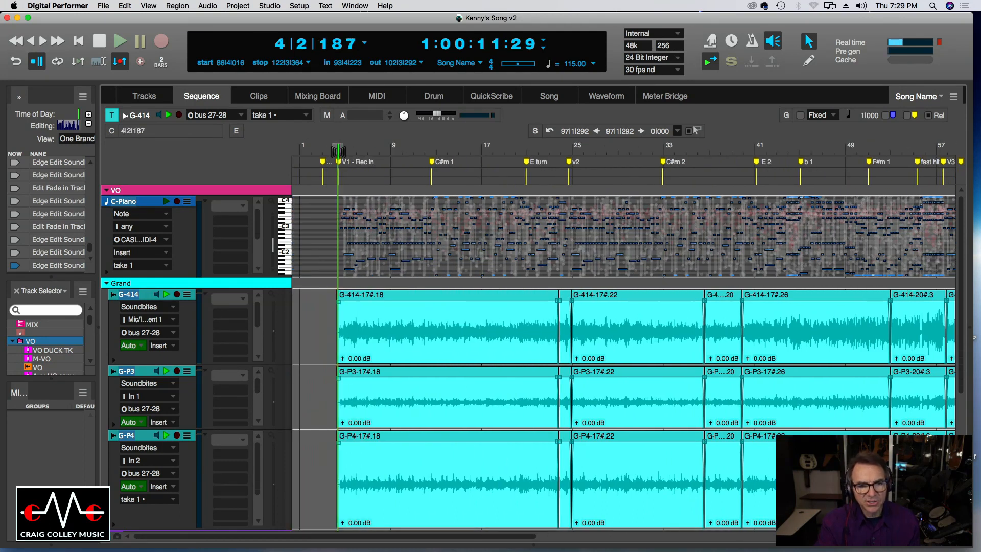
pyautogui.press('super+Right')
pyautogui.press('super+Right')
pyautogui.press('super+Right')
pyautogui.press('super+Right')
pyautogui.press('super+Right')
pyautogui.press('super+Right')
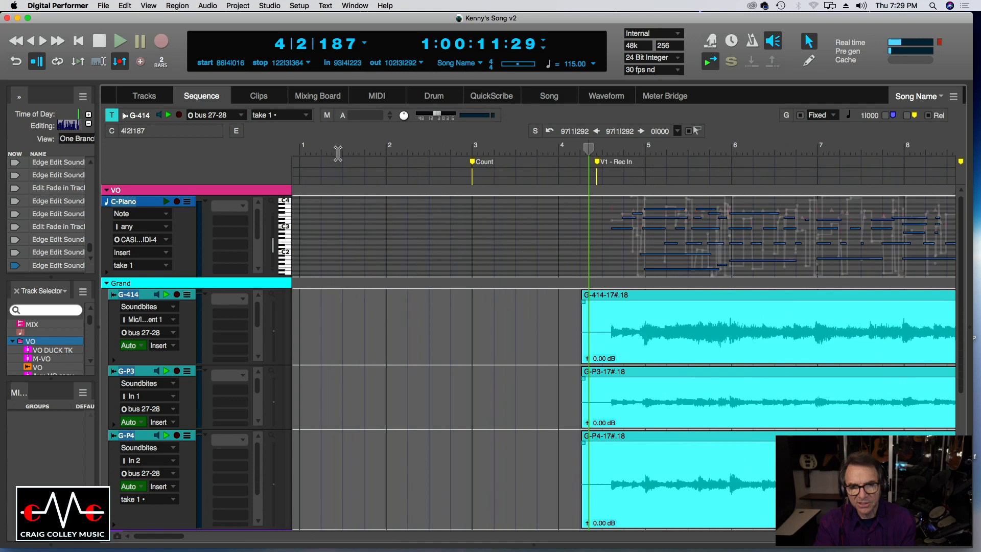
pyautogui.moveTo(615, 336); pyautogui.dragTo(654, 338)
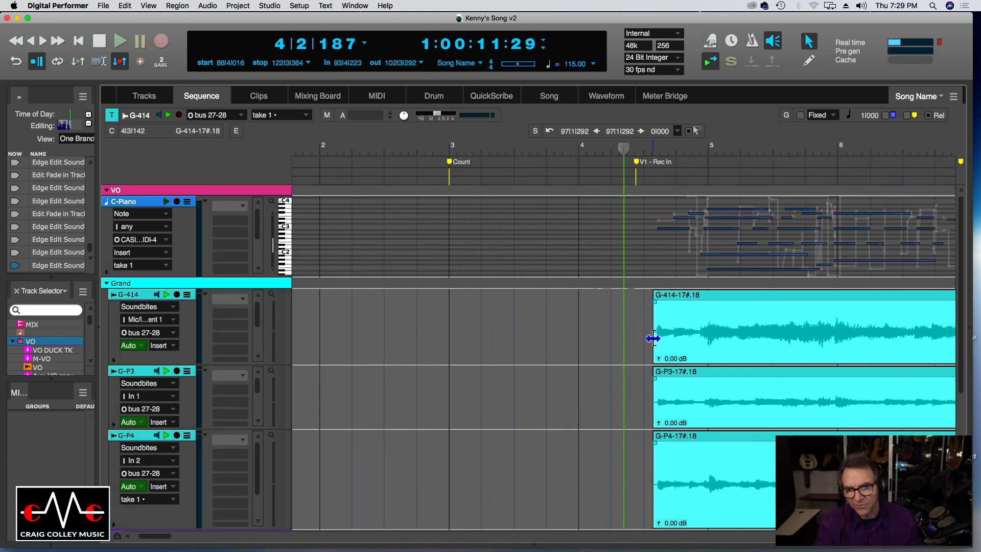
# Audition the trimmed opening of the grouped piano takes from about 4|3|100
pyautogui.moveTo(647, 151); pyautogui.dragTo(650, 152)
pyautogui.press('space')
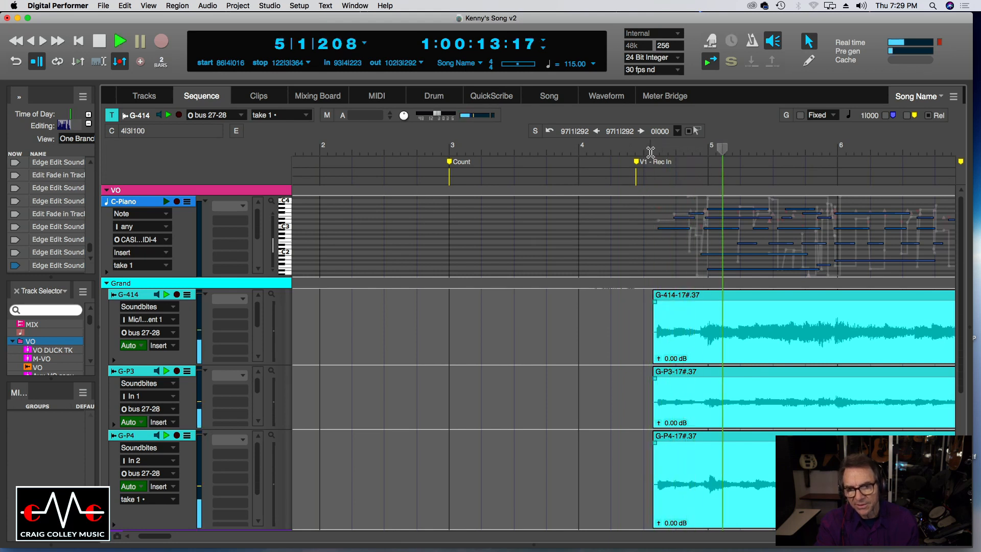
pyautogui.press('space')
# Show the Conductor track in the sequence view, with the song's opening bars in sight
pyautogui.press('super+Left')
pyautogui.press('super+Left')
pyautogui.press('super+Left')
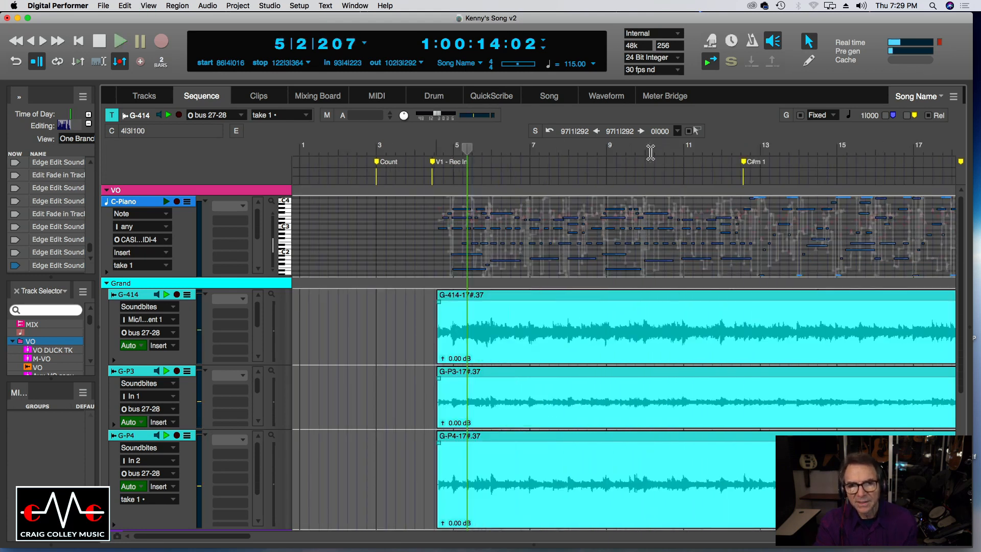
pyautogui.click(430, 154)
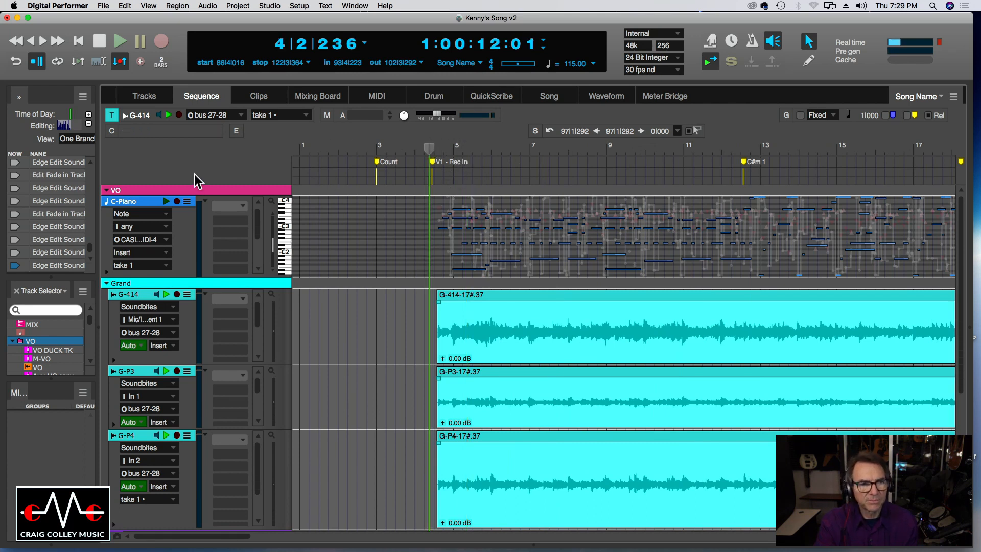
pyautogui.scroll(3, 88, 323)
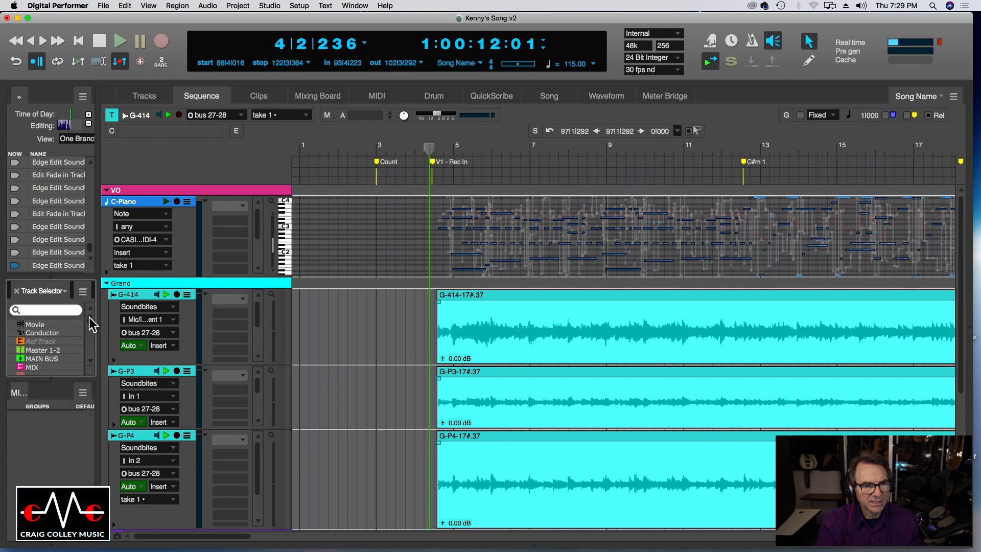
pyautogui.click(42, 334)
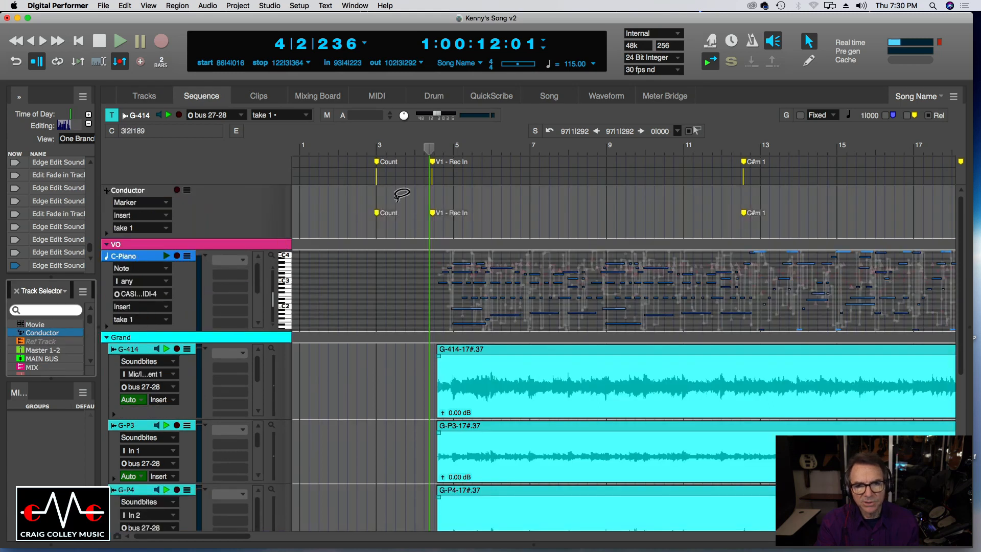
# Place the playback position at the trimmed start, about 4|3|157, and move the V1 - Rec In marker there, to 4|3|162
pyautogui.moveTo(433, 152); pyautogui.dragTo(437, 149)
pyautogui.press('super+Right')
pyautogui.press('super+Right')
pyautogui.press('super+Right')
pyautogui.press('super+Right')
pyautogui.press('super+Right')
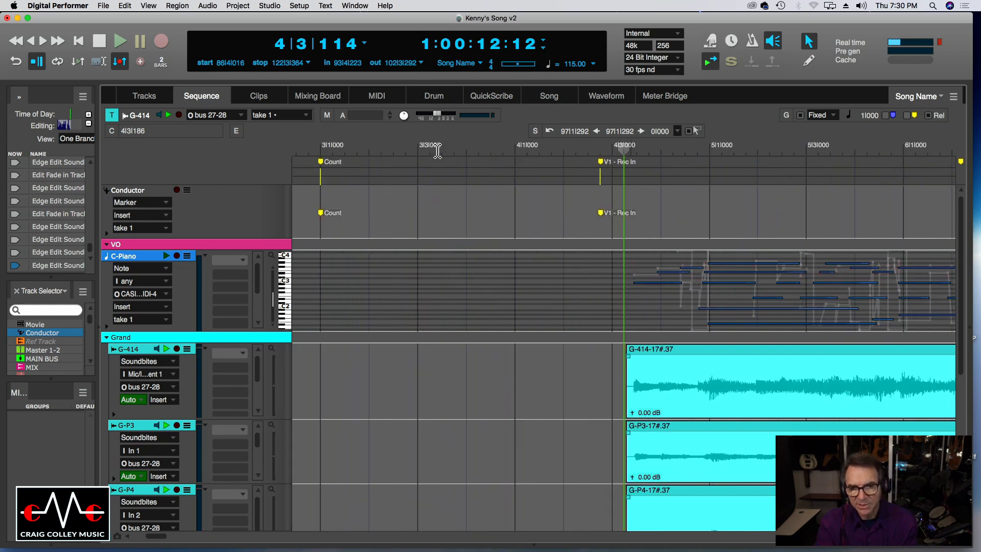
pyautogui.moveTo(625, 152); pyautogui.dragTo(630, 152)
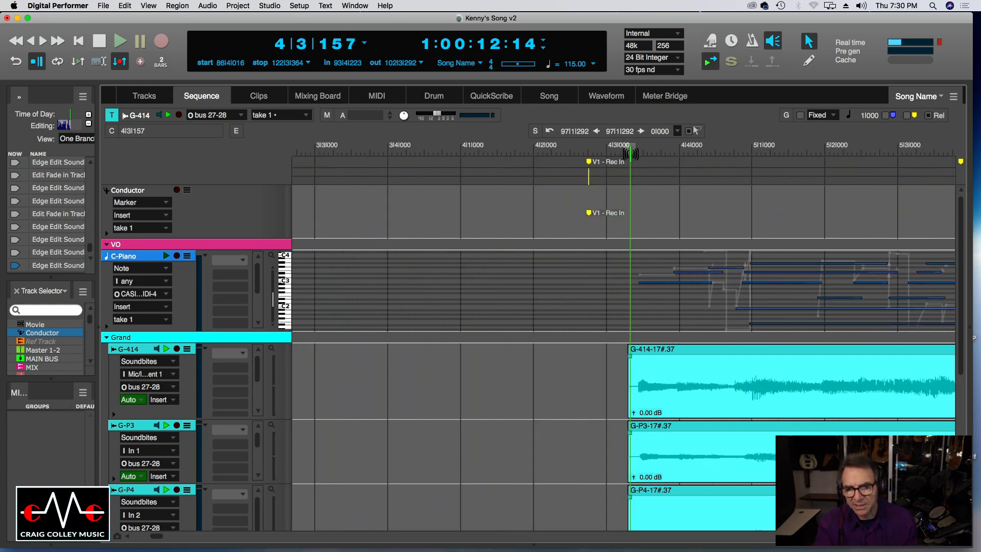
pyautogui.click(594, 214)
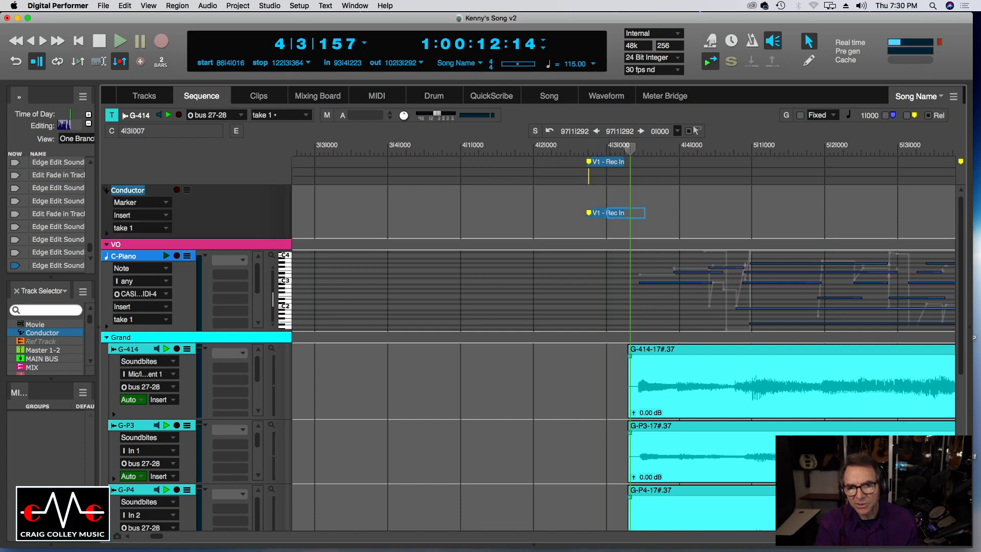
pyautogui.moveTo(617, 219); pyautogui.dragTo(638, 220)
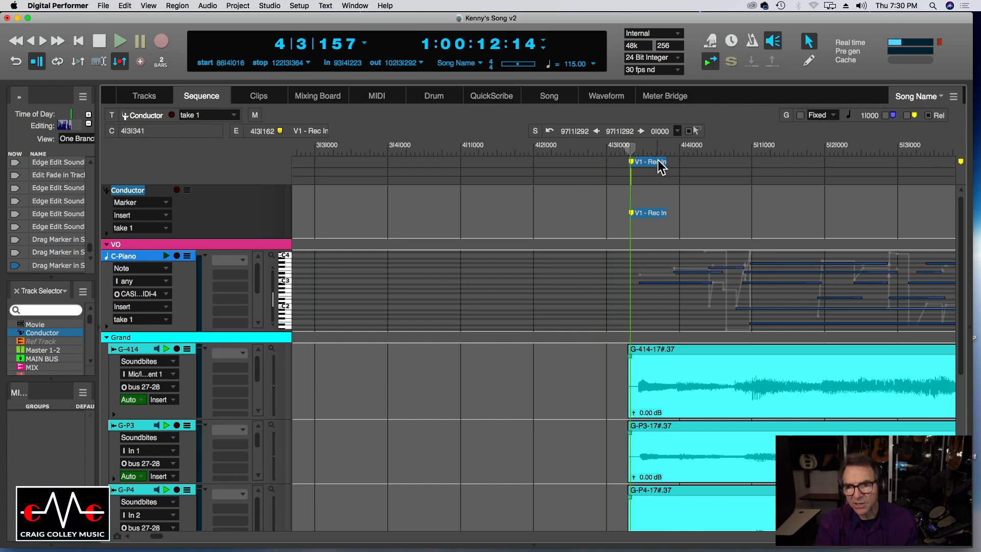
# Open the marker list, audition playback from V1 - Rec In, and cue the song to the Count marker
pyautogui.click(968, 184)
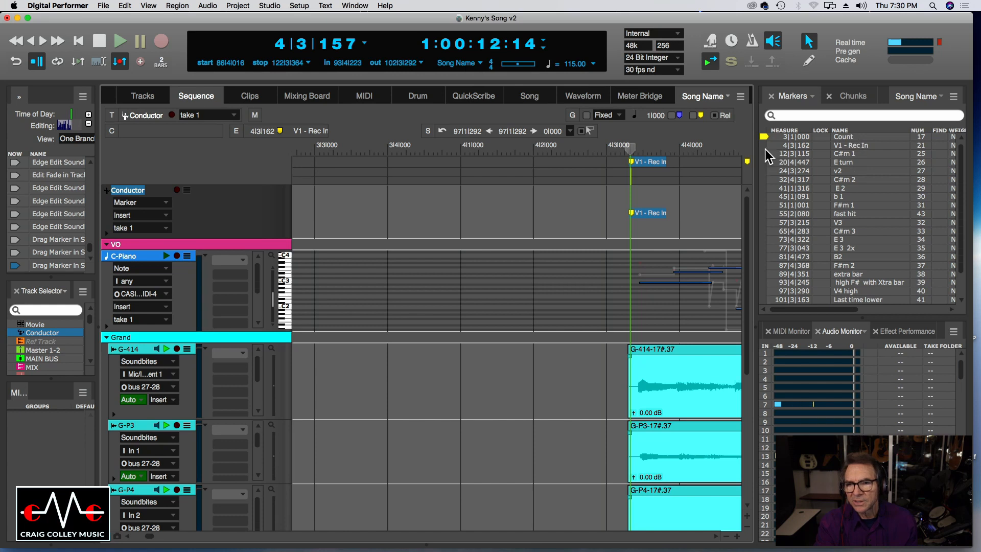
pyautogui.click(763, 145)
pyautogui.press('space')
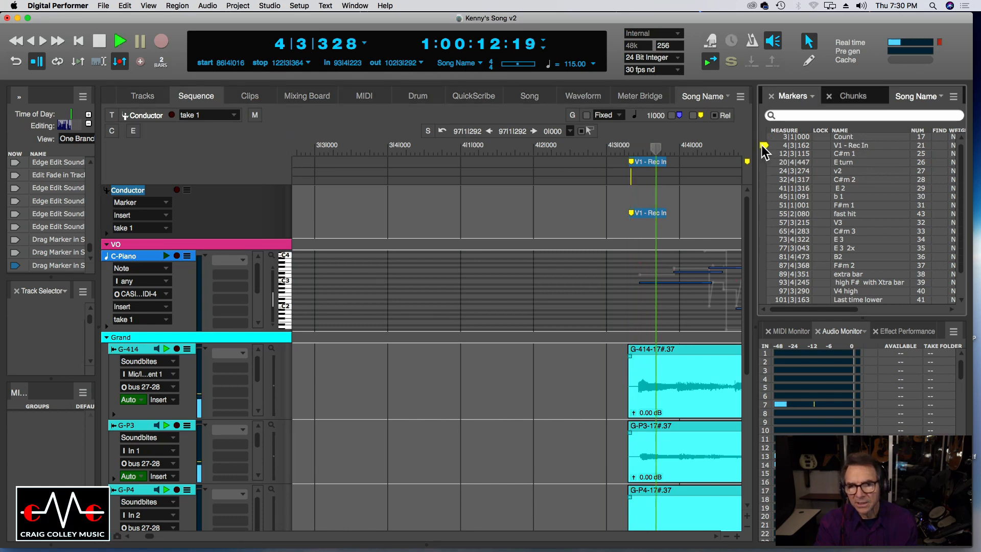
pyautogui.press('space')
pyautogui.click(763, 137)
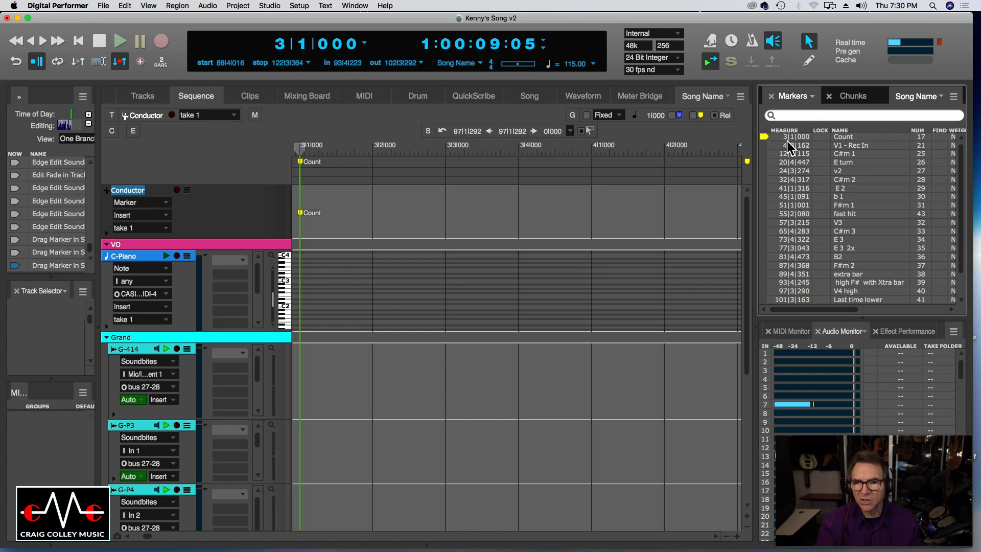
# Enable playback of the drum reference track and audition the song's opening from the Count marker
pyautogui.press('space')
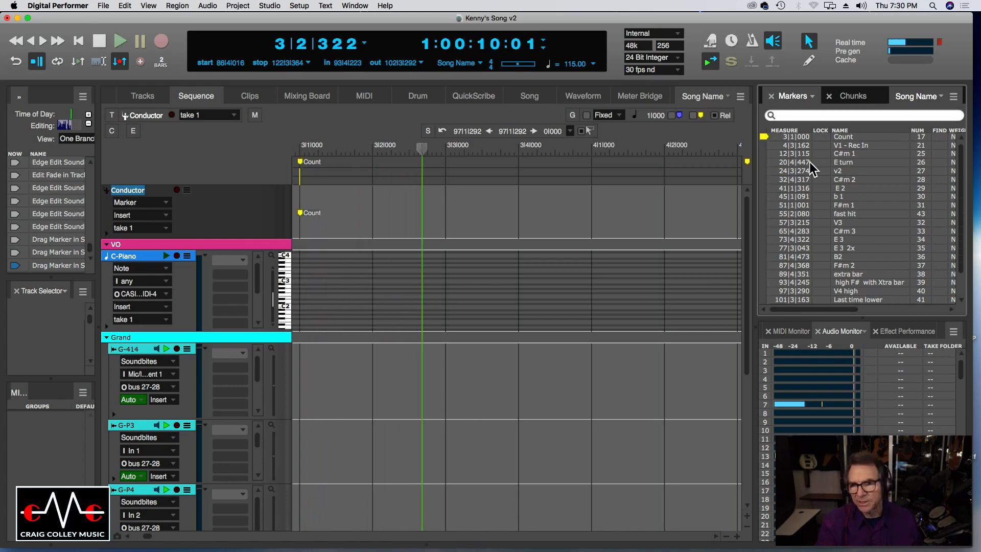
pyautogui.scroll(-6, 363, 313)
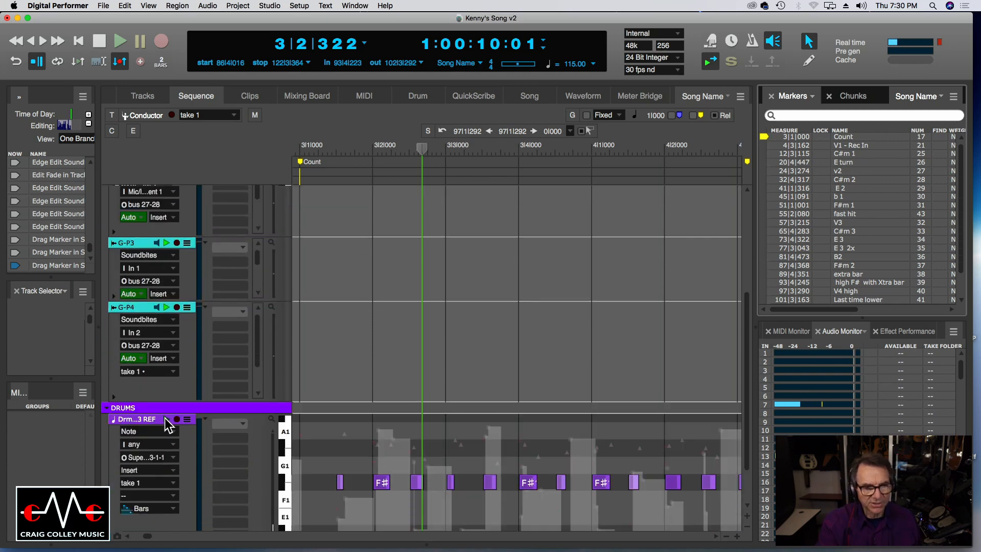
pyautogui.click(166, 419)
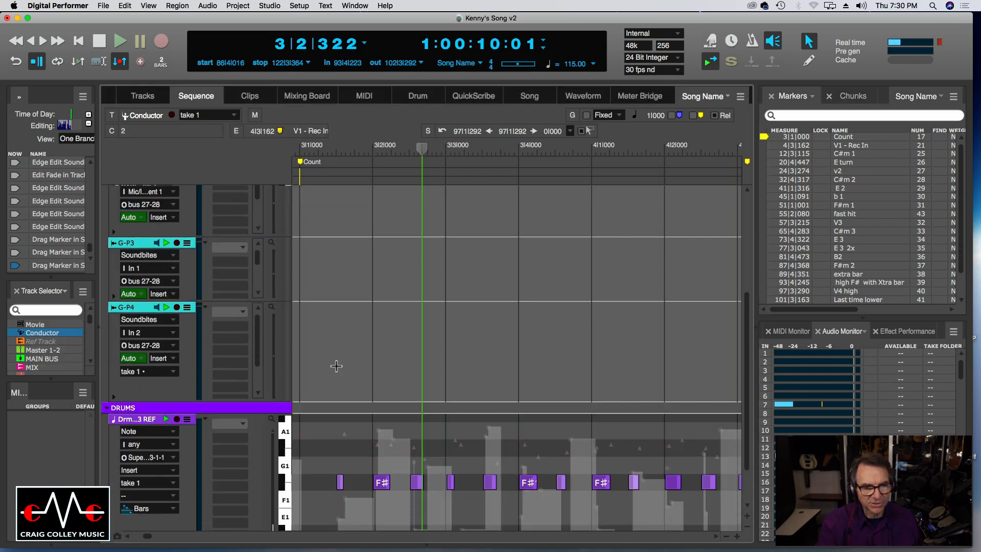
pyautogui.click(764, 136)
pyautogui.click(120, 42)
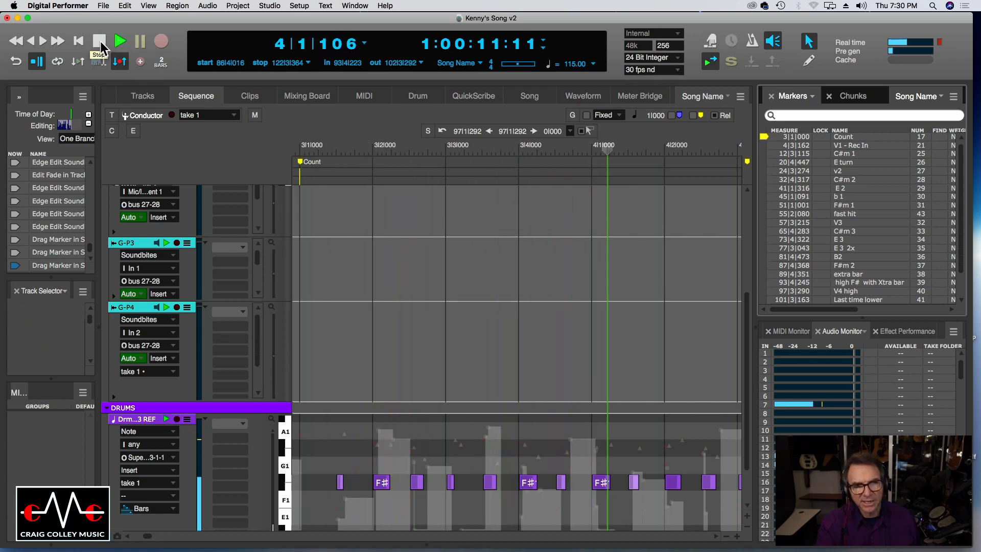
pyautogui.click(100, 45)
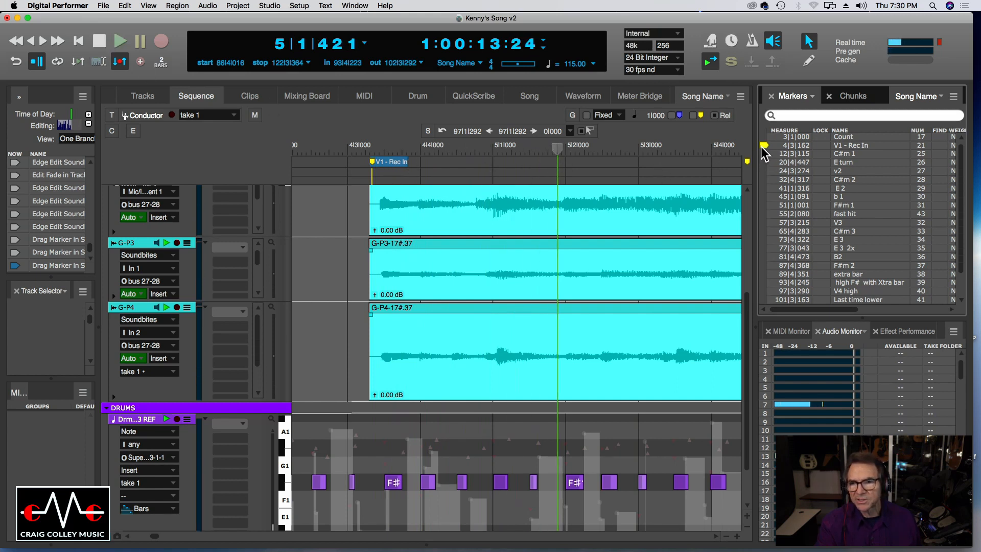
# Audition playback from the V1 - Rec In marker, and disable playback of the drum reference track
pyautogui.click(763, 146)
pyautogui.click(121, 45)
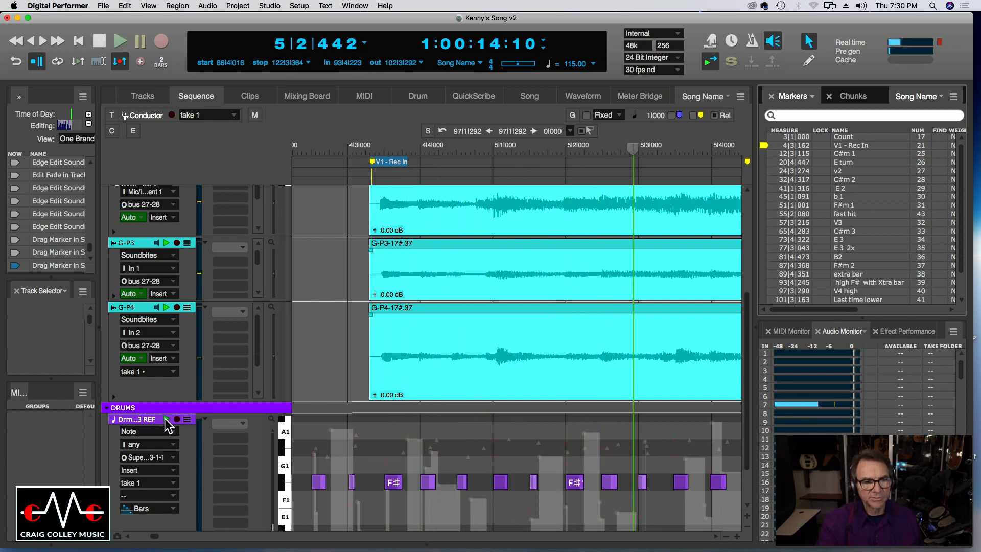
pyautogui.scroll(8, 364, 372)
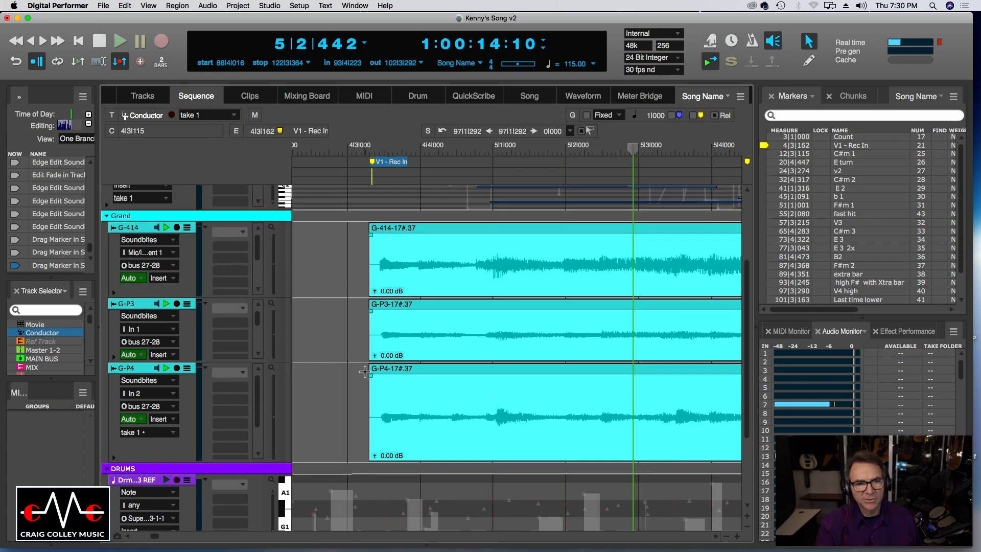
# Audition the C-Piano MIDI track alone from about 4|3|190, with playback of the Grand audio tracks disabled
pyautogui.scroll(1, 365, 371)
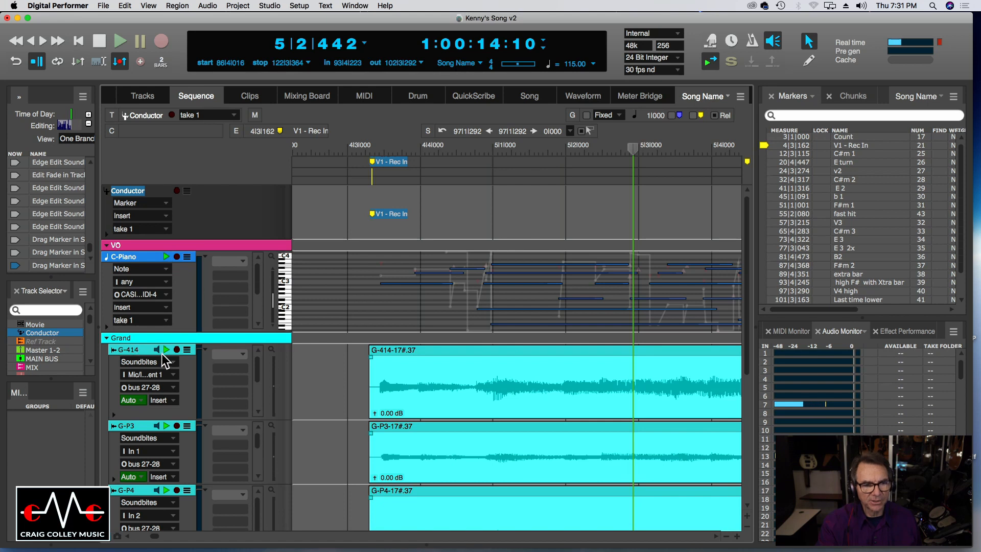
pyautogui.click(376, 149)
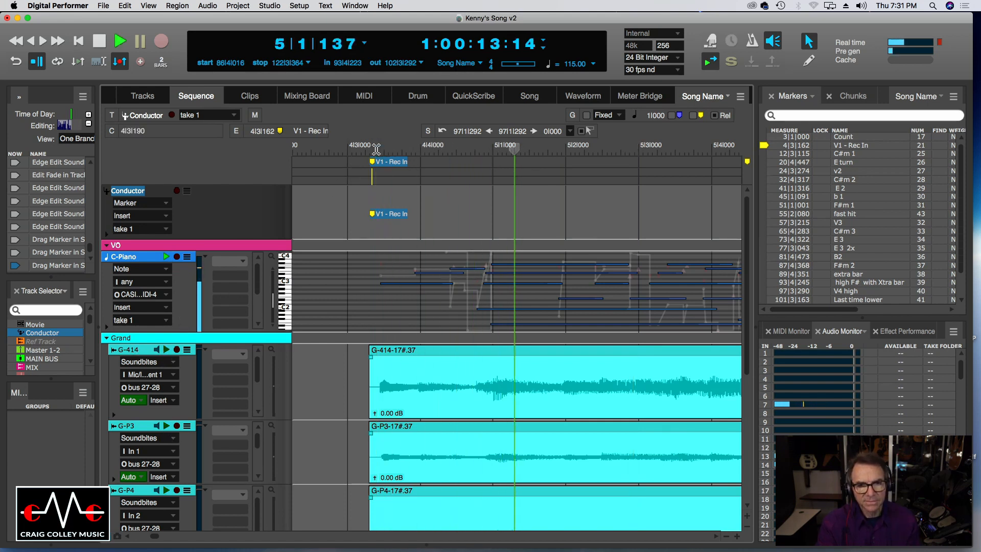
pyautogui.click(99, 49)
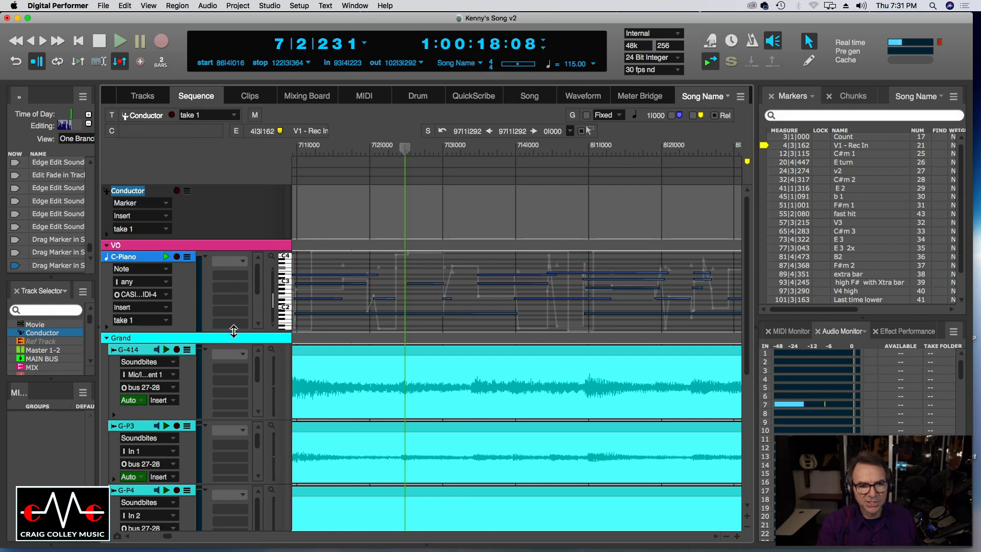
# Enlarge the C-Piano track's note lane and shift the B2 note in bar 7, beat 2 to 7|2|317, undoing the last move
pyautogui.moveTo(233, 331); pyautogui.dragTo(227, 427)
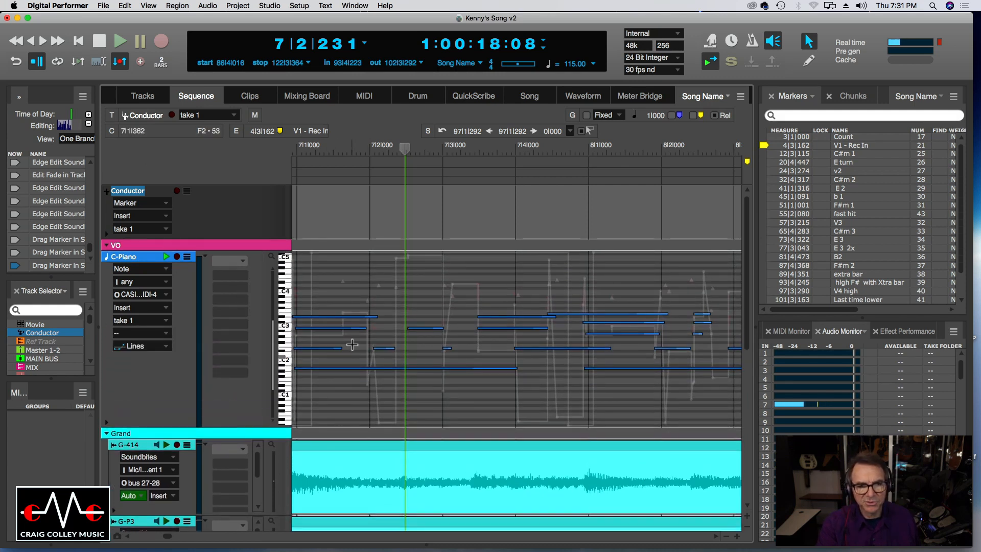
pyautogui.moveTo(271, 345); pyautogui.dragTo(272, 334)
pyautogui.click(325, 339)
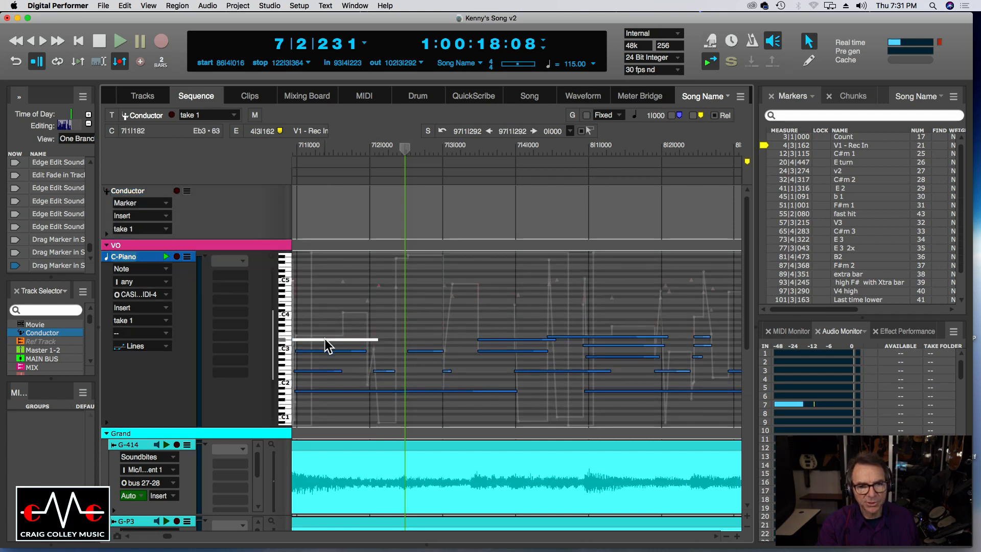
pyautogui.click(330, 371)
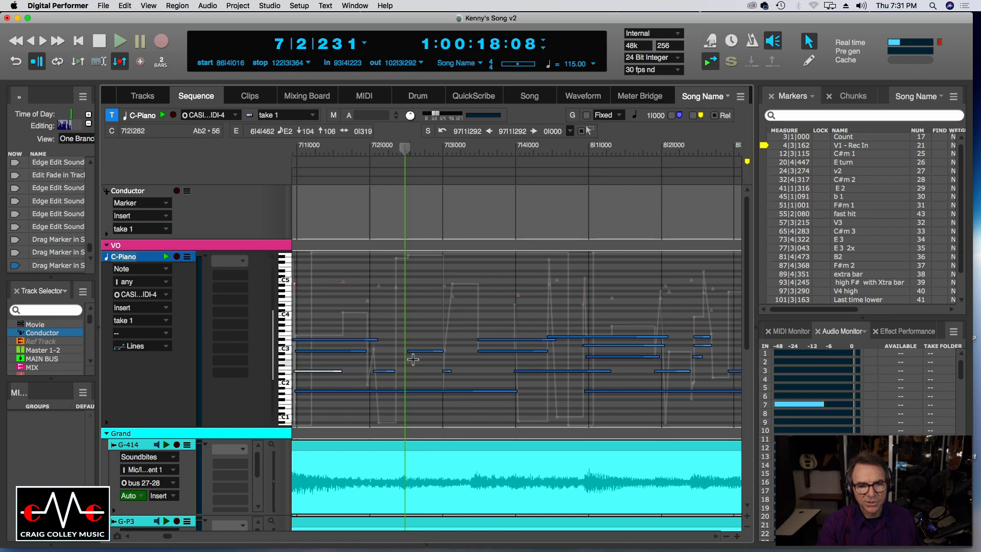
pyautogui.moveTo(418, 357)
pyautogui.mouseDown()
pyautogui.moveTo(431, 356)
pyautogui.moveTo(419, 342)
pyautogui.moveTo(419, 354)
pyautogui.mouseUp()
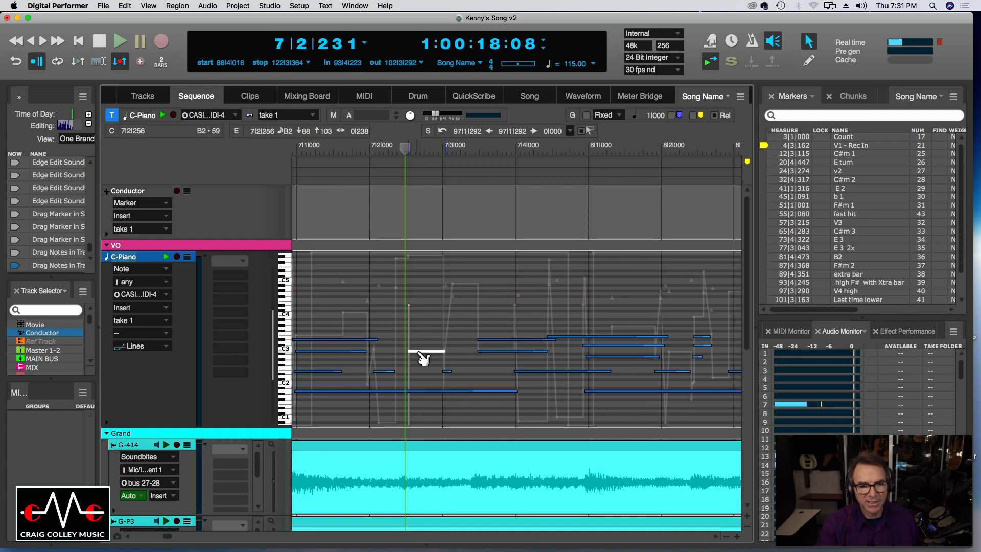
pyautogui.press('super+z')
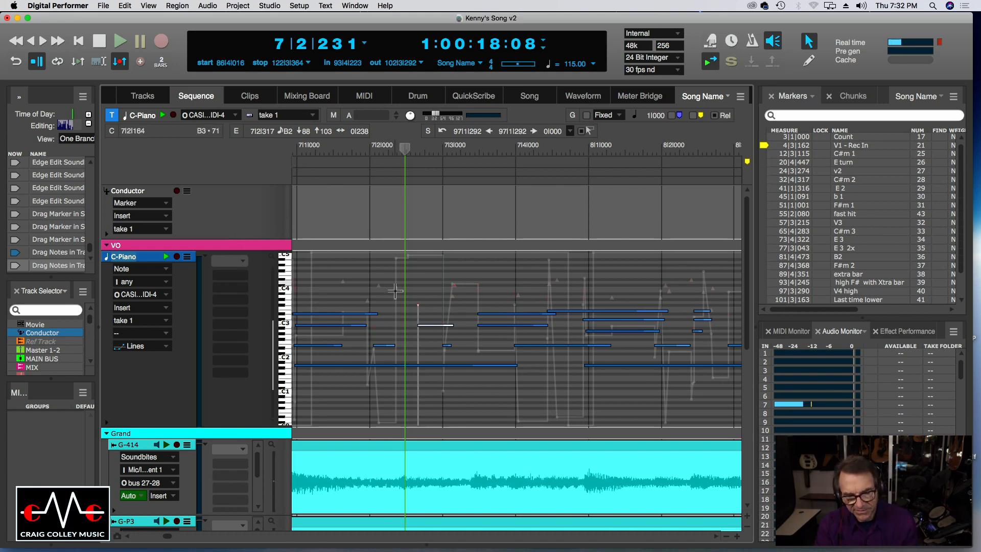
# Reduce the track heights in the sequence view and audition the C-Piano MIDI track from 7|1|107
pyautogui.press('super+Down')
pyautogui.press('super+Down')
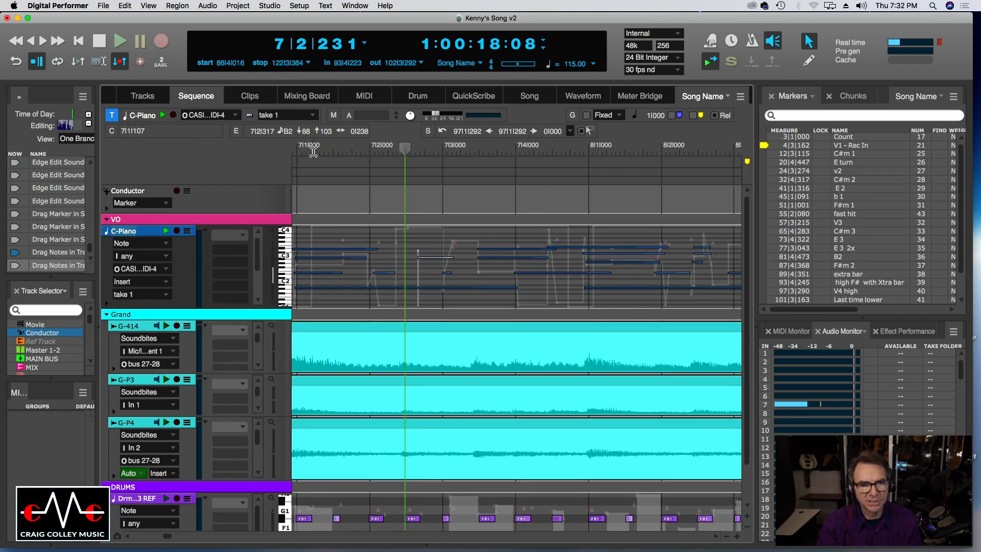
pyautogui.click(313, 152)
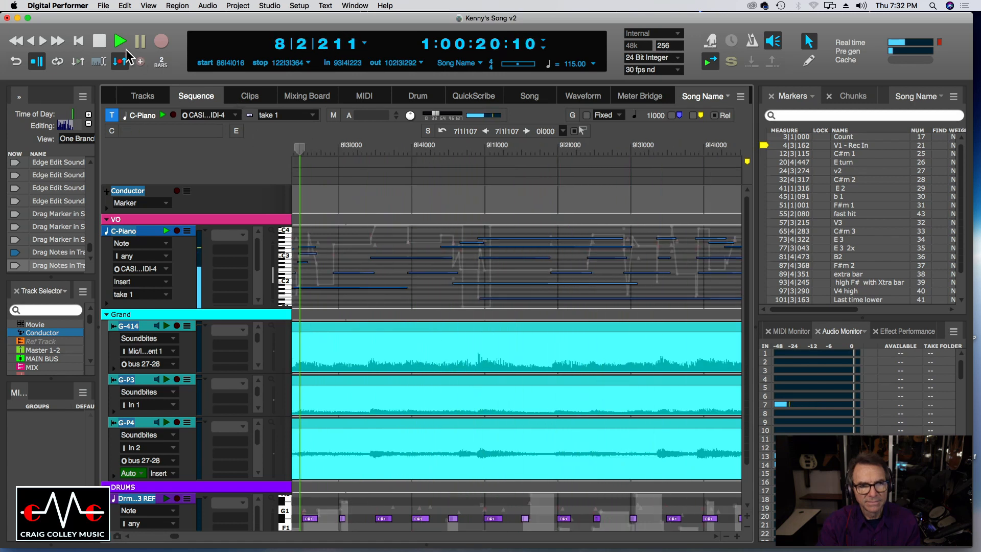
pyautogui.click(100, 44)
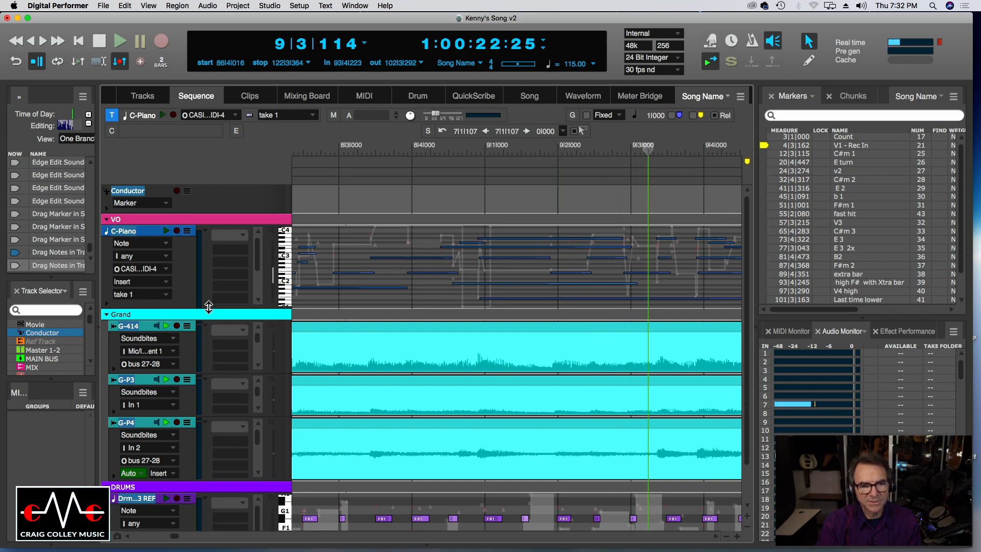
# Compare the two pianos from about 8|3|000 by alternating playback between the Grand audio tracks and the C-Piano MIDI track
pyautogui.click(342, 149)
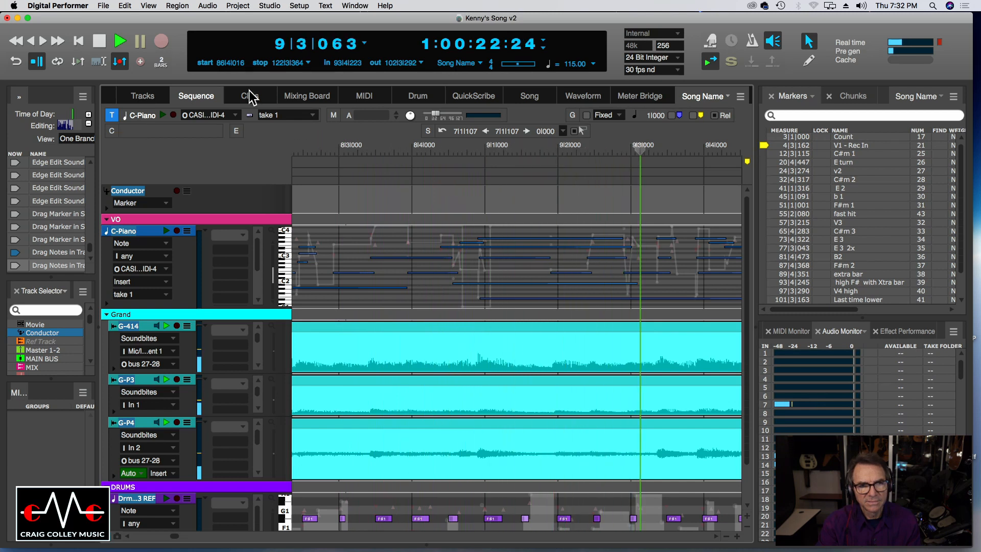
pyautogui.click(100, 42)
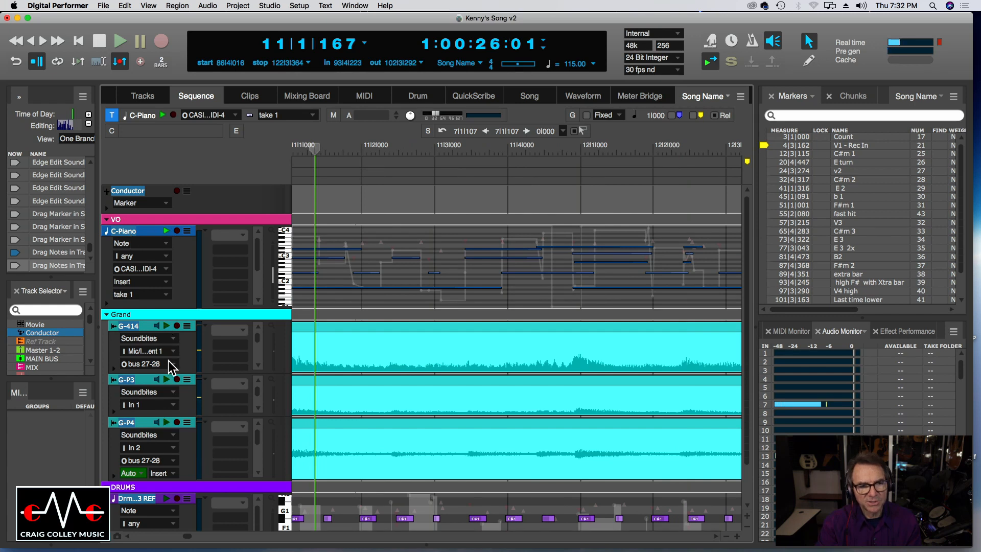
pyautogui.press('space')
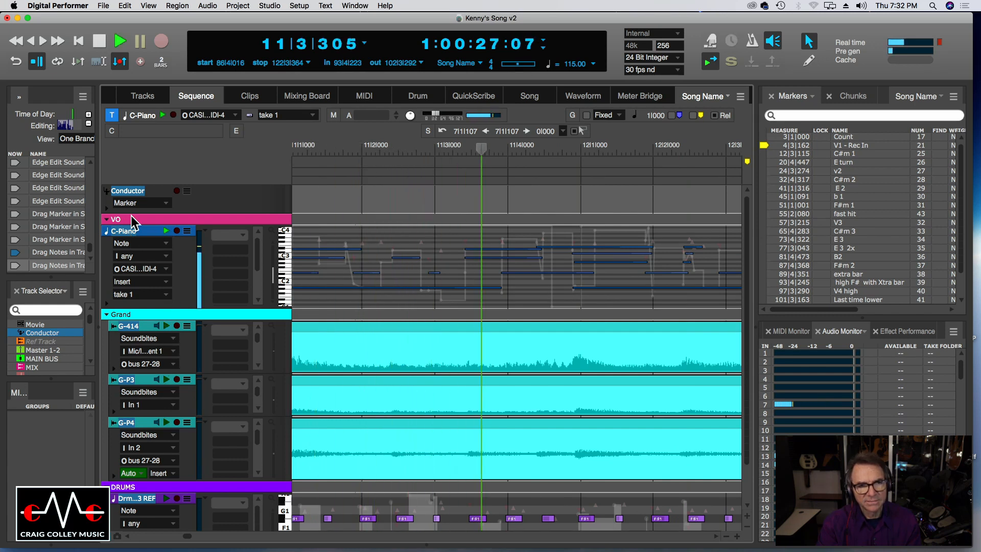
pyautogui.press('space')
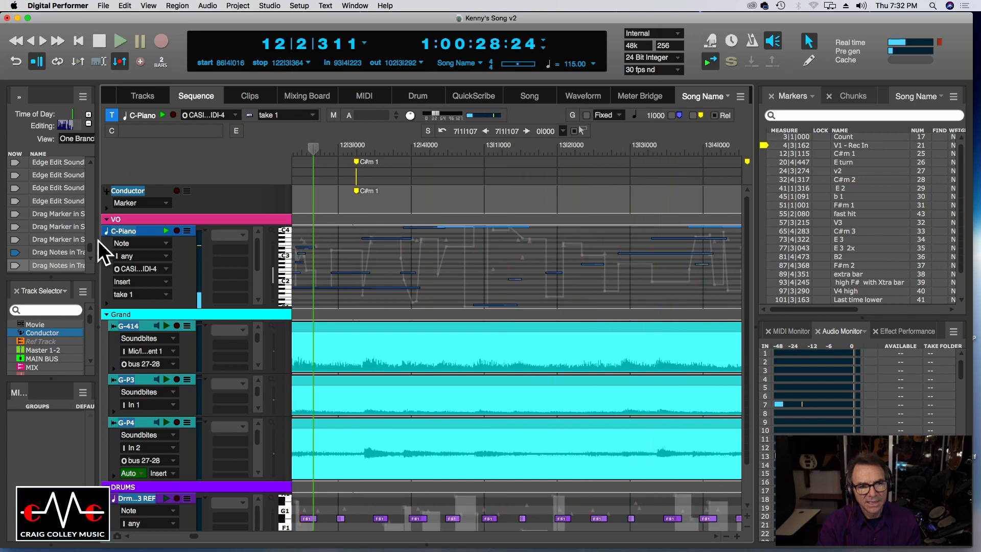
pyautogui.press('space')
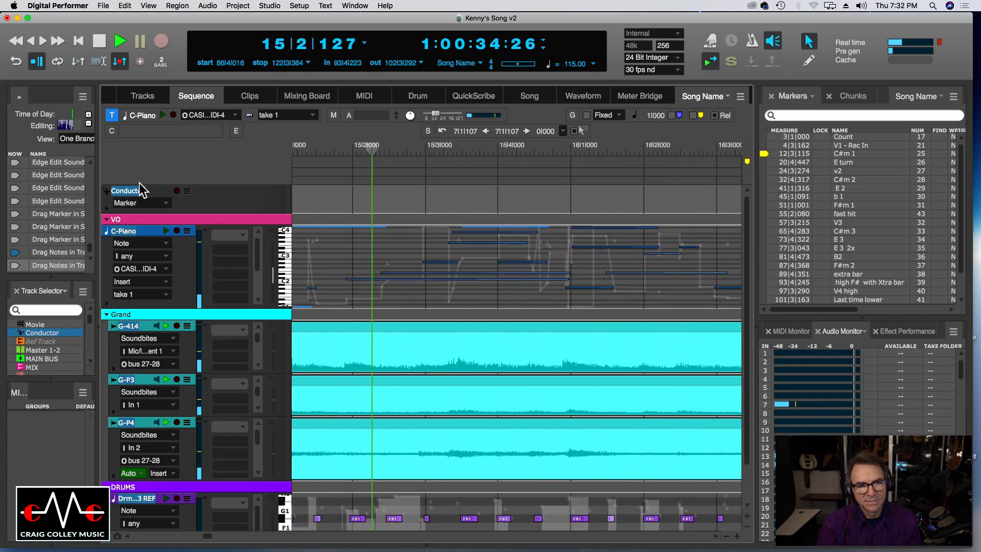
pyautogui.click(100, 41)
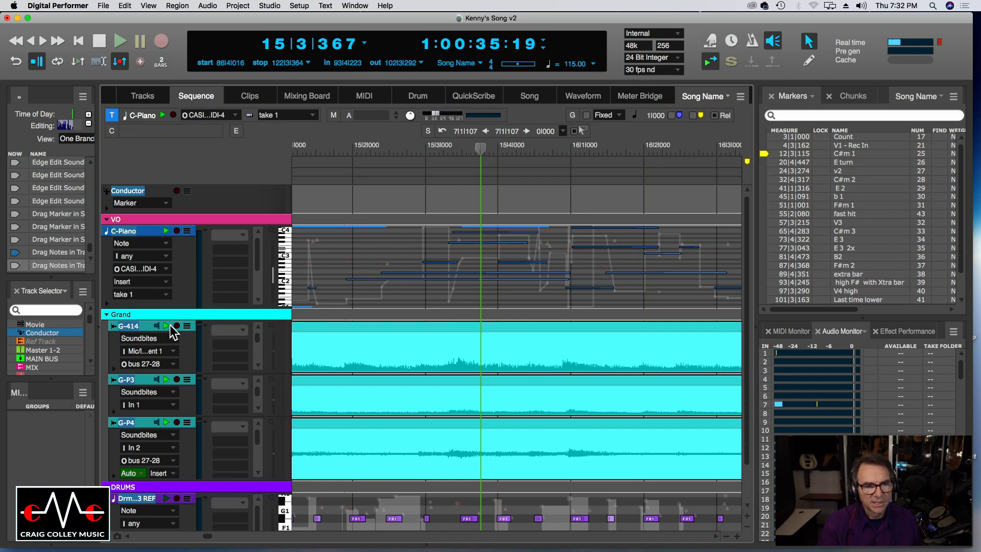
# Select only the C-Piano track in the track overview and show it as notation in QuickScribe
pyautogui.click(473, 97)
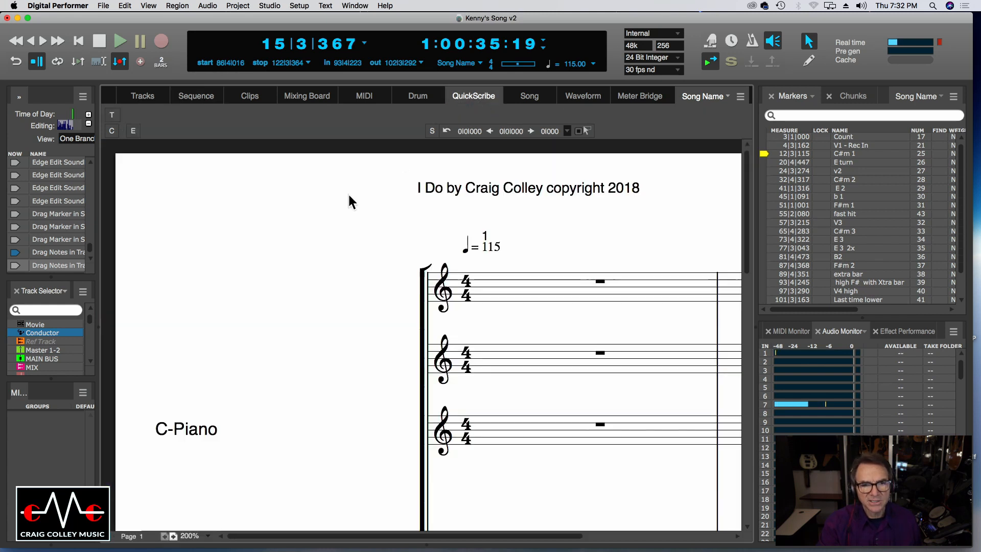
pyautogui.click(130, 98)
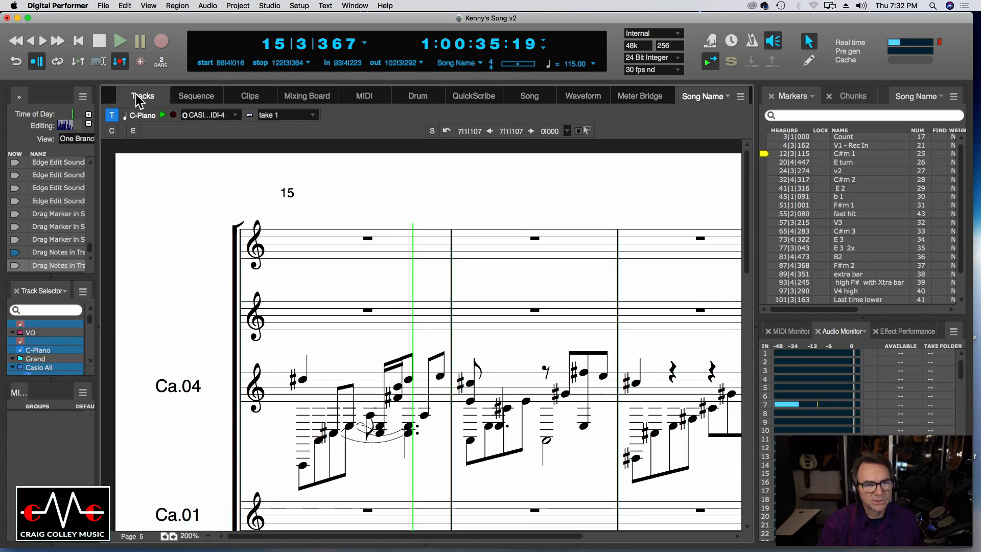
pyautogui.click(405, 255)
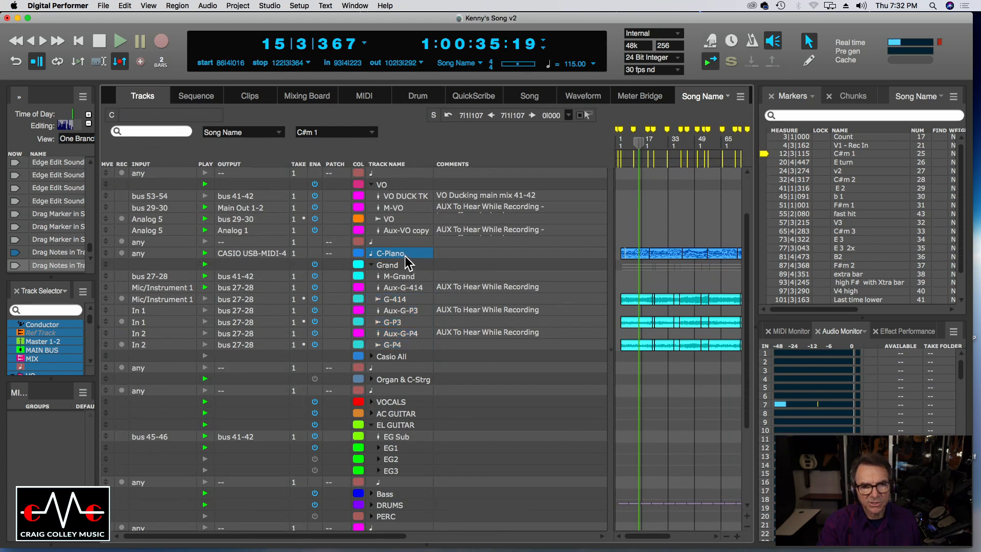
pyautogui.click(475, 97)
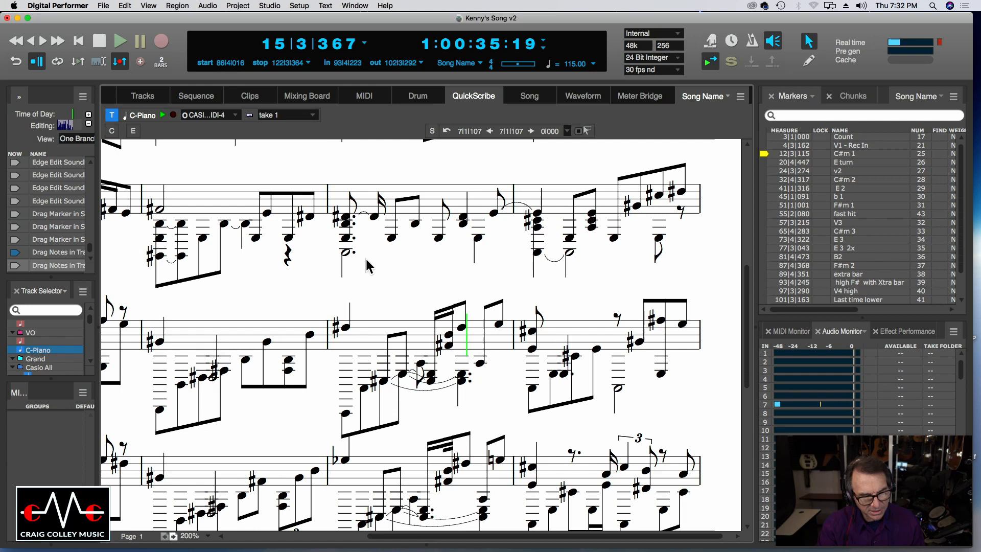
# Adjust the interface scale, trying 160% and settling on a smaller size that fits full four-measure systems of the C-Piano score
pyautogui.press('super+minus')
pyautogui.press('super+minus')
pyautogui.press('super+minus')
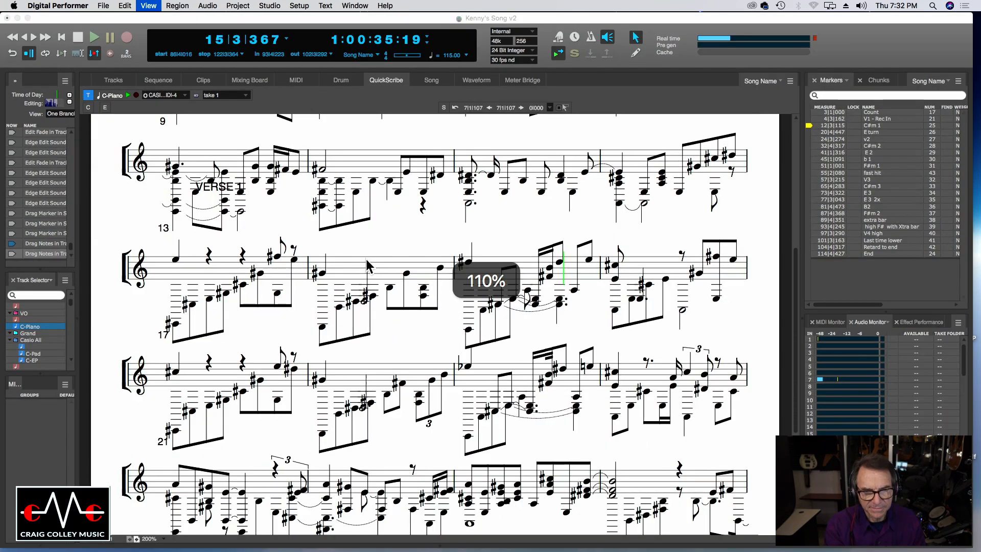
pyautogui.press('super+equal')
pyautogui.press('super+equal')
pyautogui.press('super+equal')
pyautogui.press('super+equal')
pyautogui.press('super+equal')
pyautogui.press('super+equal')
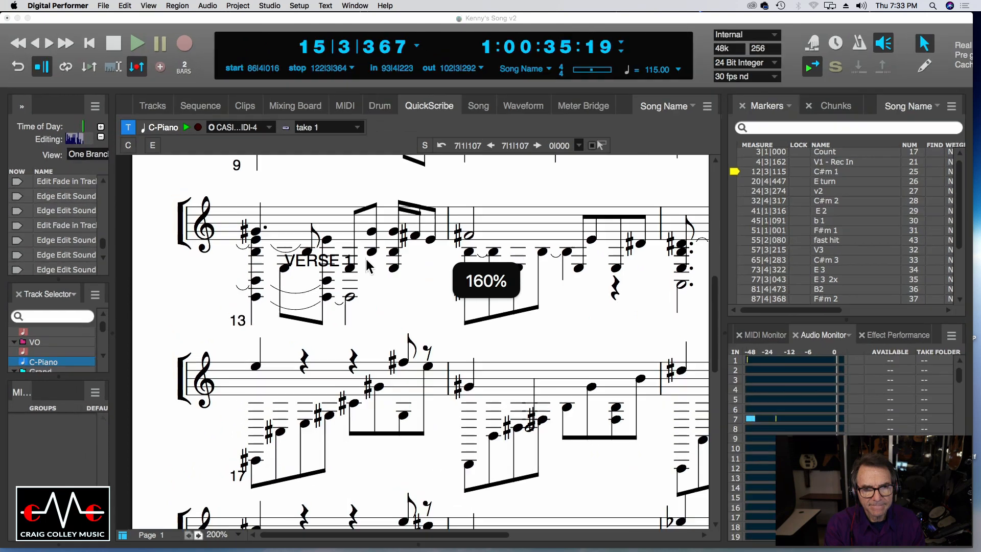
pyautogui.press('super+minus')
pyautogui.press('super+minus')
pyautogui.press('super+minus')
pyautogui.press('super+minus')
pyautogui.press('super+minus')
pyautogui.press('super+minus')
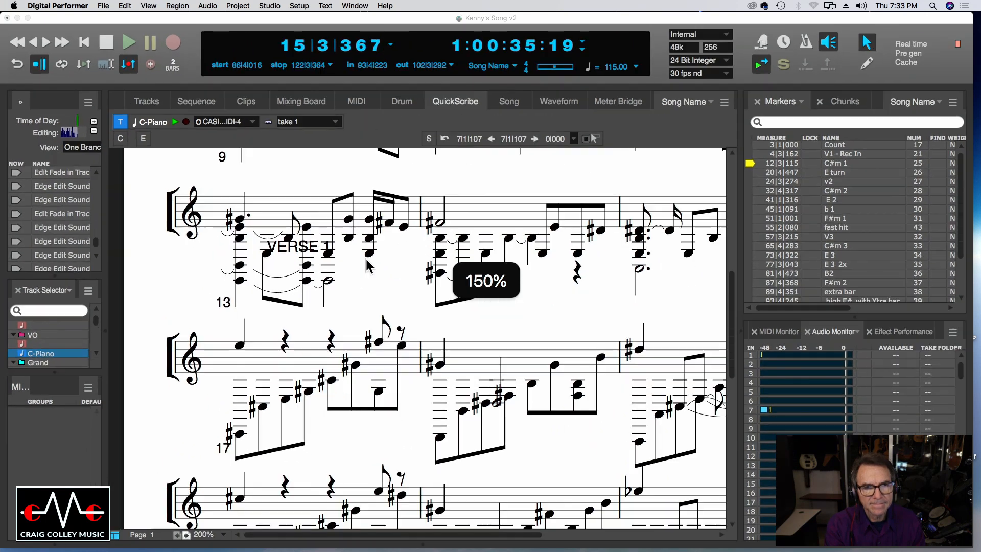
pyautogui.press('super+minus')
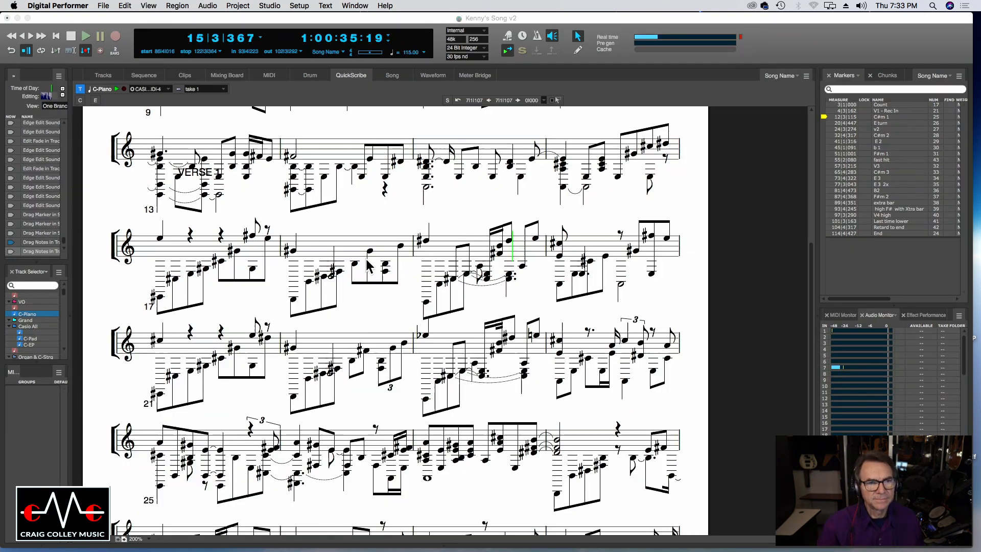
# Play the C-Piano score from 4|3|000, where its first notes begin, and follow the notation into bar 8
pyautogui.scroll(5, 411, 276)
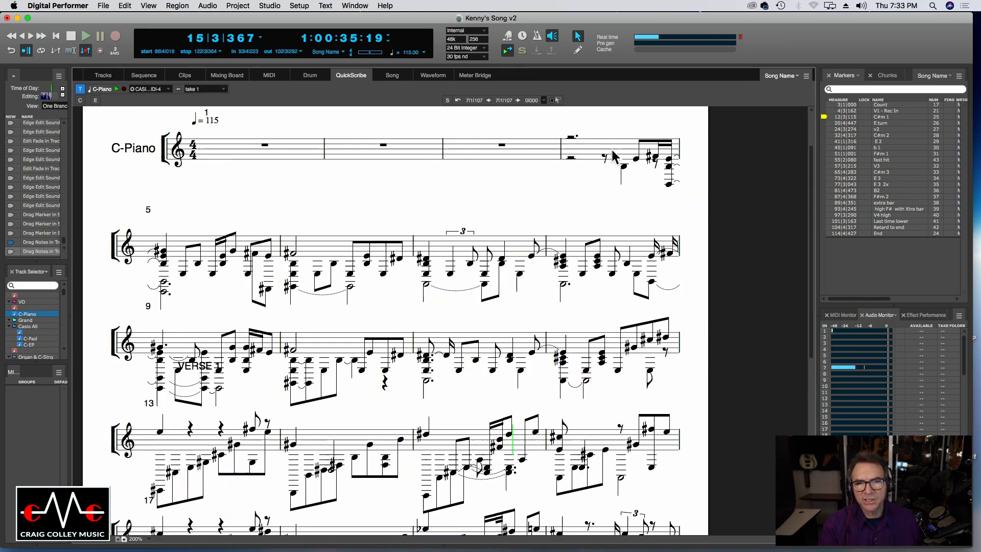
pyautogui.click(613, 153)
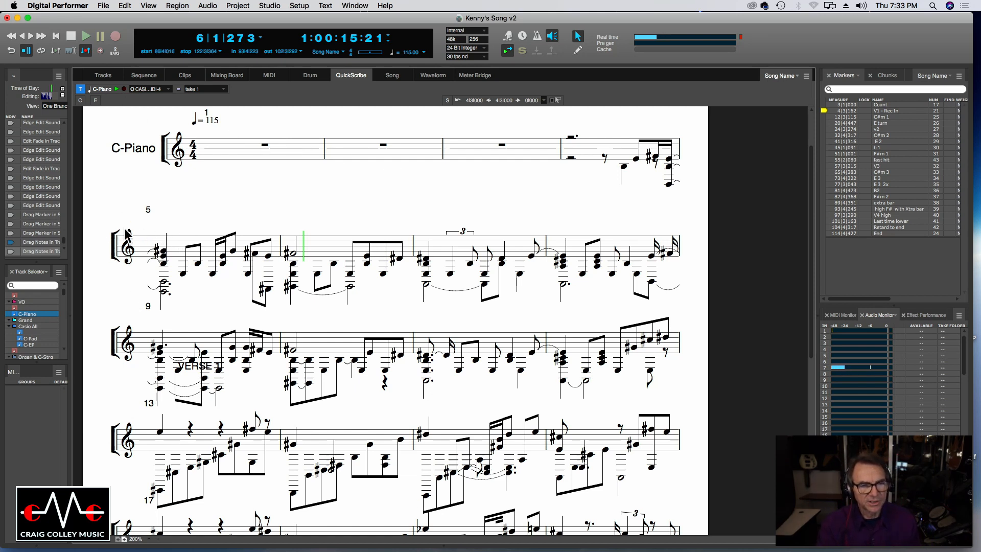
pyautogui.press('space')
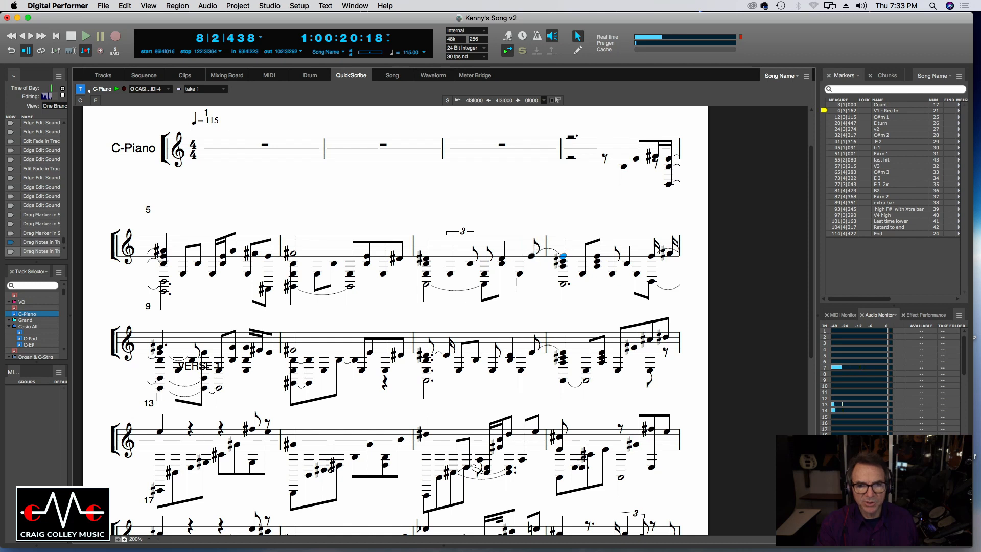
# Try transposing the tied note at the end of bar 7 in the C-Piano score and undo the change
pyautogui.moveTo(533, 257); pyautogui.dragTo(536, 255)
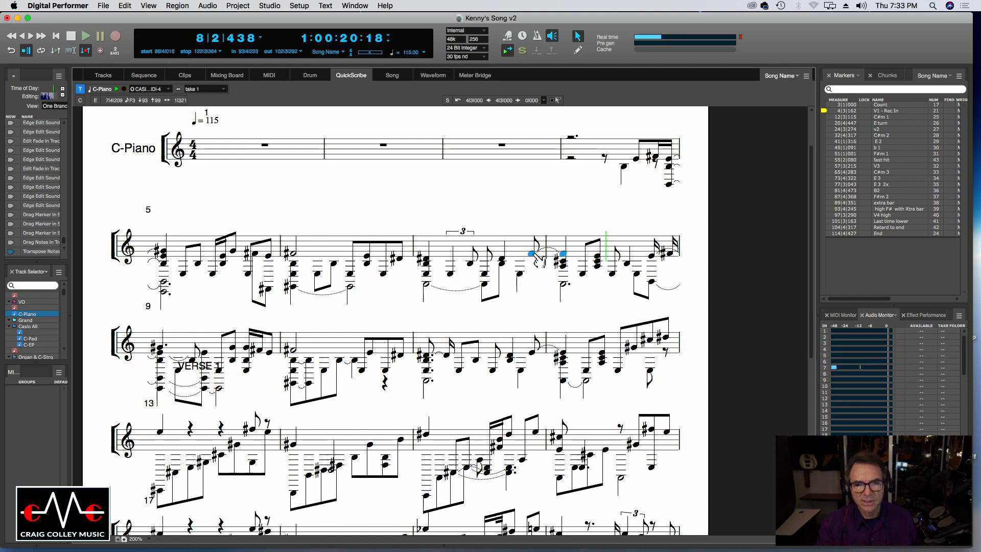
pyautogui.press('super+z')
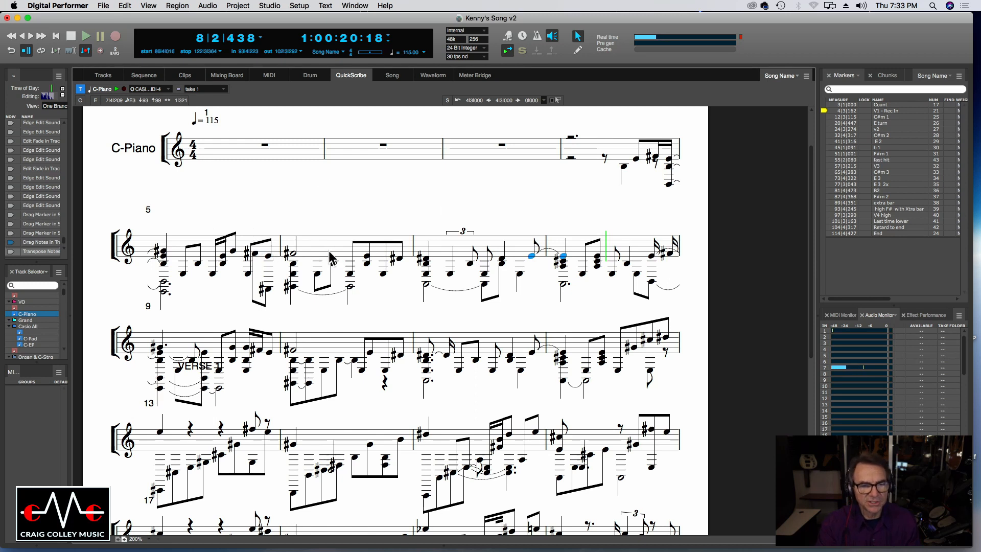
# In the sequence editor, make the C-Piano track taller and play the passage from bar 9
pyautogui.click(145, 76)
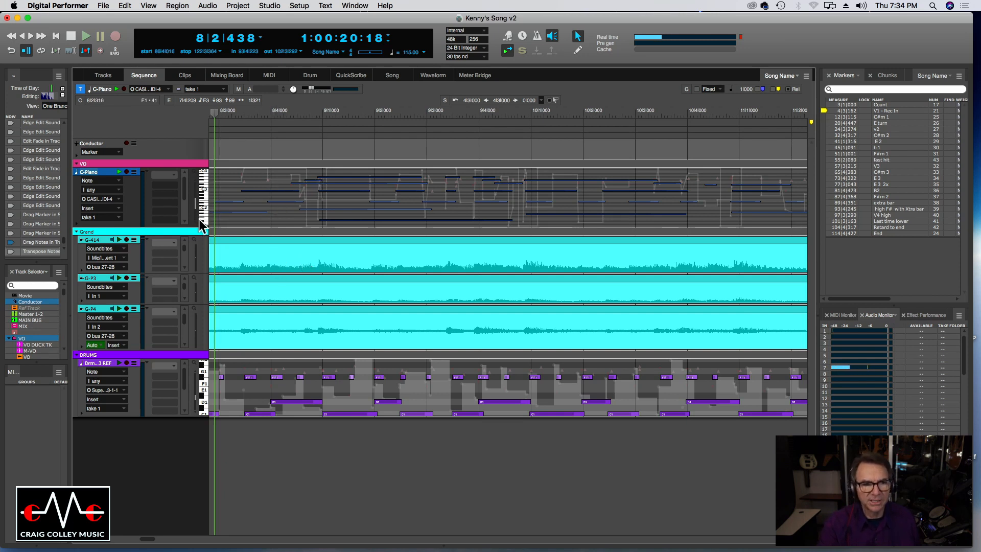
pyautogui.moveTo(197, 225); pyautogui.dragTo(193, 250)
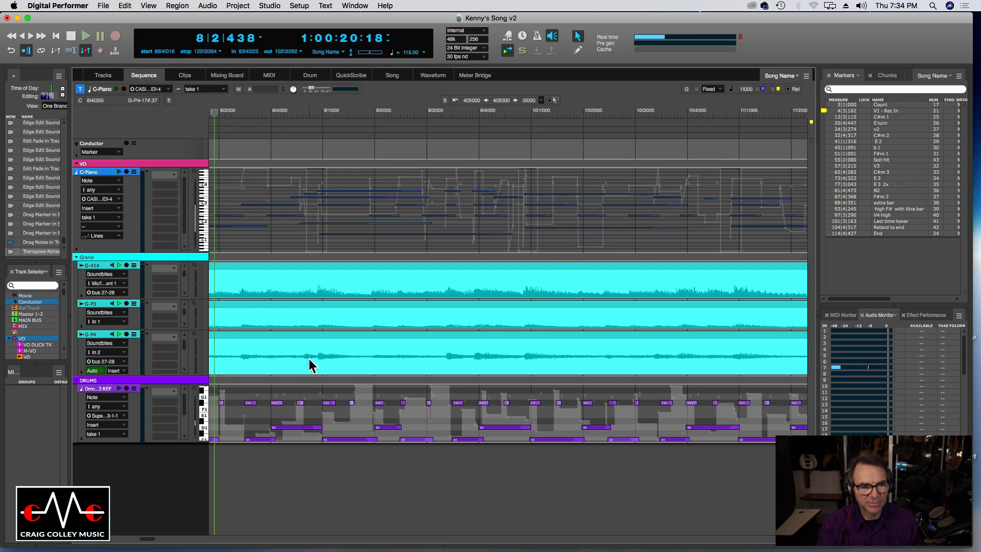
pyautogui.click(327, 114)
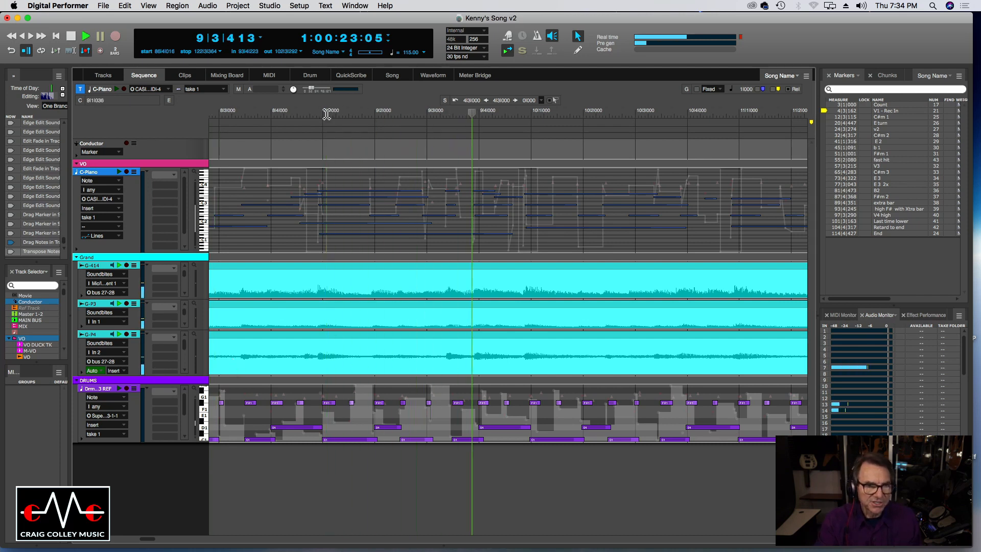
# Examine the whole arrangement of C-Piano, Grand and drum tracks from the opening measures to the End marker
pyautogui.press('super+bracketleft')
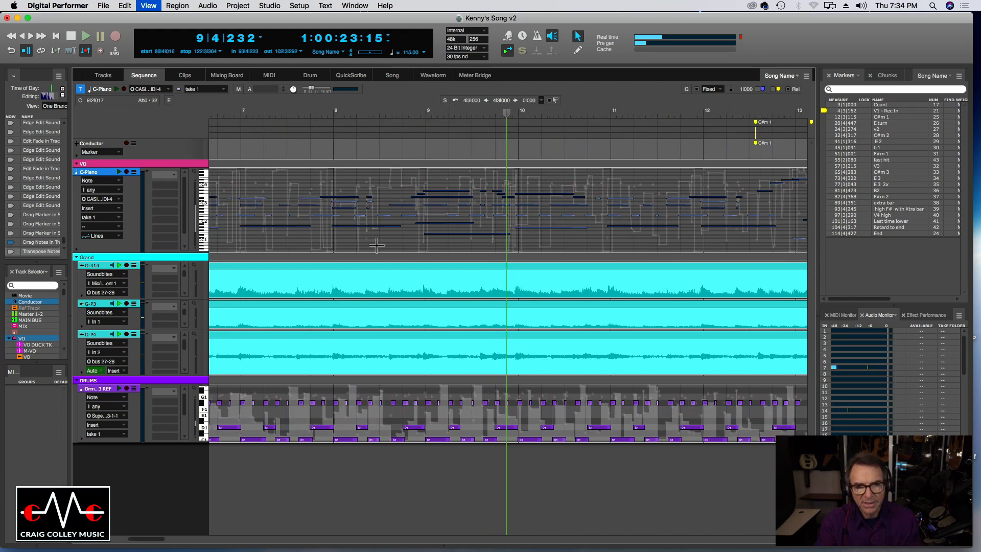
pyautogui.press('super+bracketleft')
pyautogui.press('super+bracketleft')
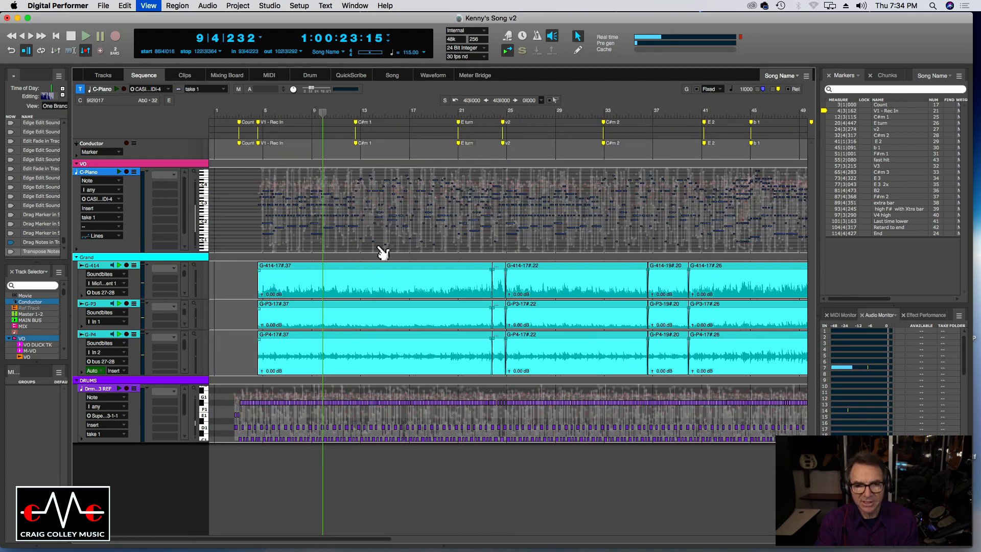
pyautogui.press('super+bracketleft')
pyautogui.press('super+bracketleft')
pyautogui.press('super+bracketleft')
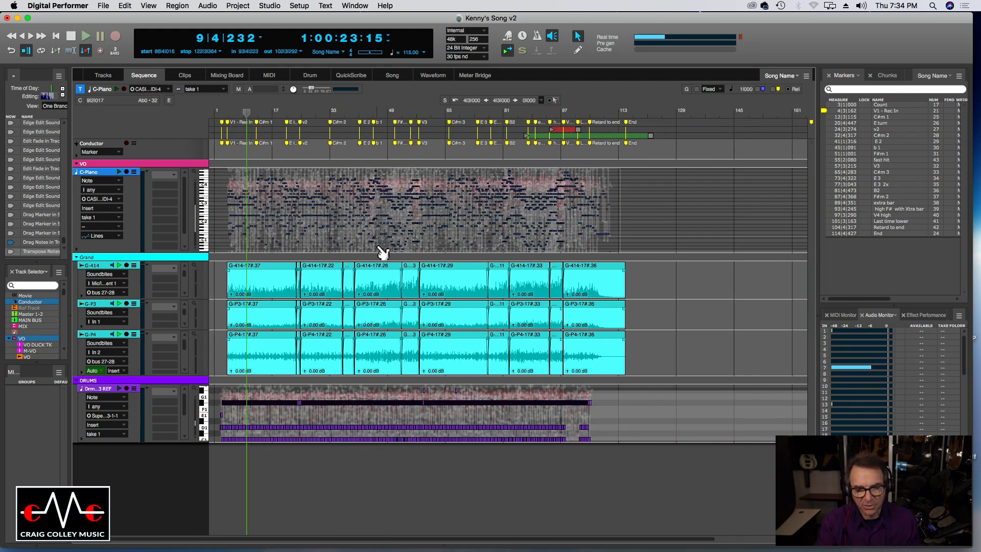
pyautogui.press('super+bracketleft')
pyautogui.press('super+bracketleft')
pyautogui.press('super+bracketright')
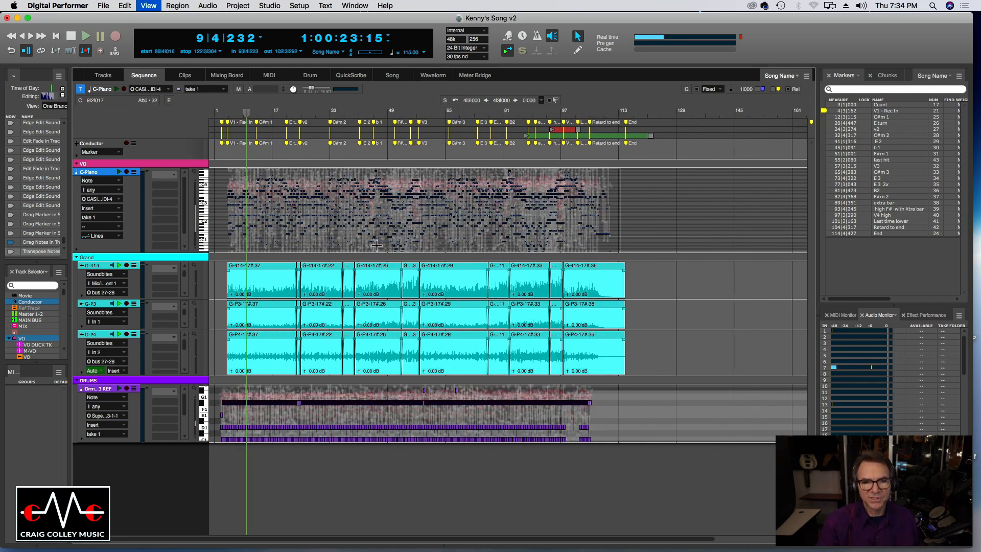
pyautogui.press('super+bracketright')
pyautogui.press('super+bracketright')
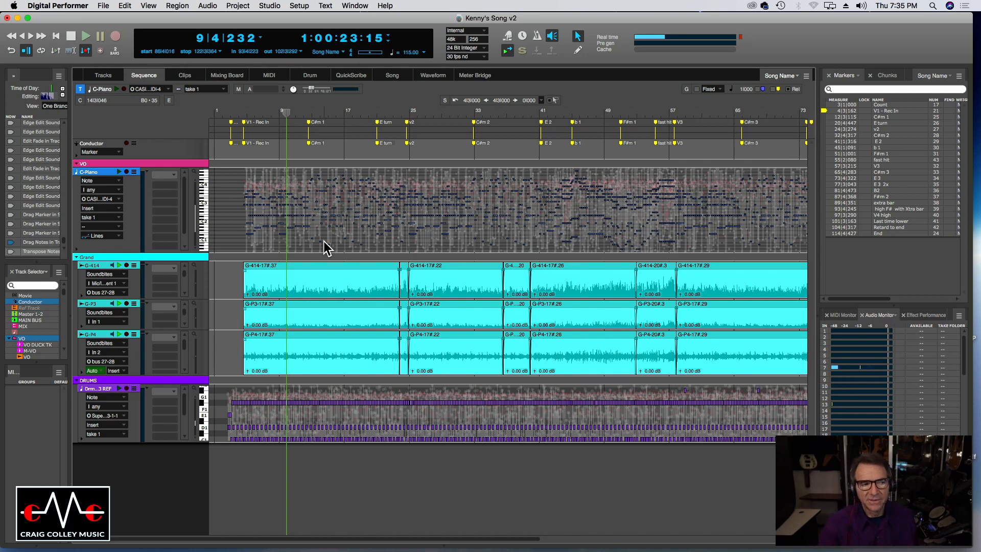
# Inspect the grouped soundbites on the three Grand mic tracks, from the first at V1 - Rec In to the last at End
pyautogui.press('super+Right')
pyautogui.press('super+Left')
pyautogui.press('super+Left')
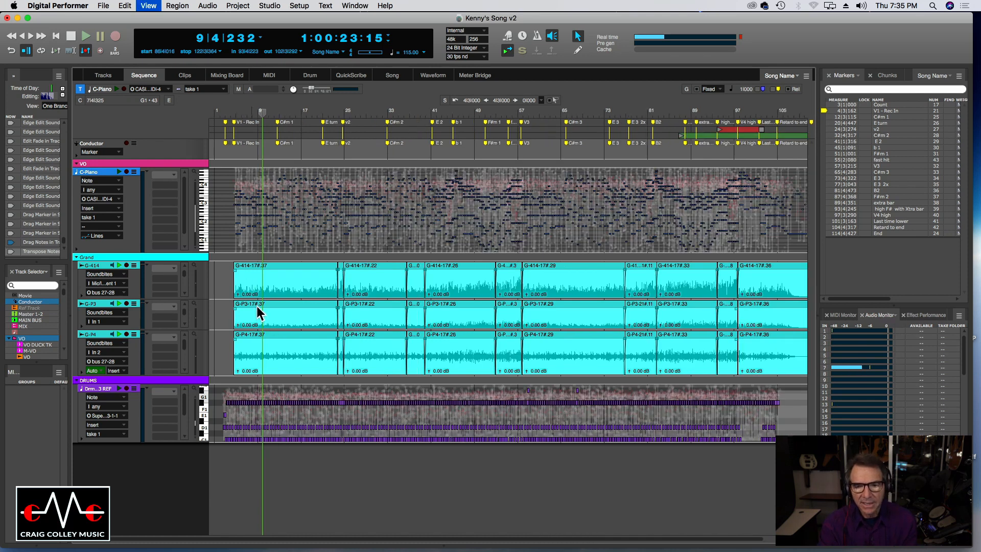
pyautogui.press('super+Left')
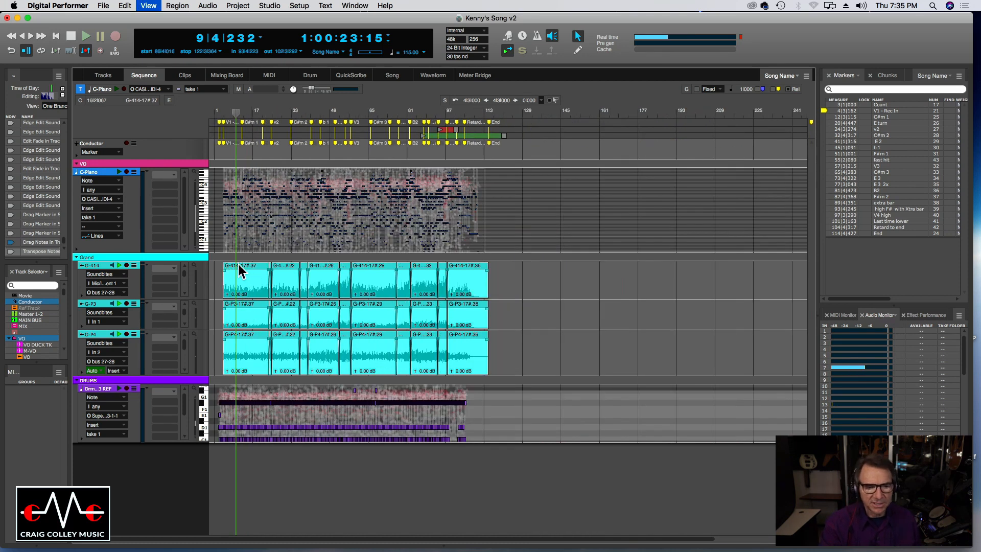
pyautogui.press('super+Left')
pyautogui.press('super+Left')
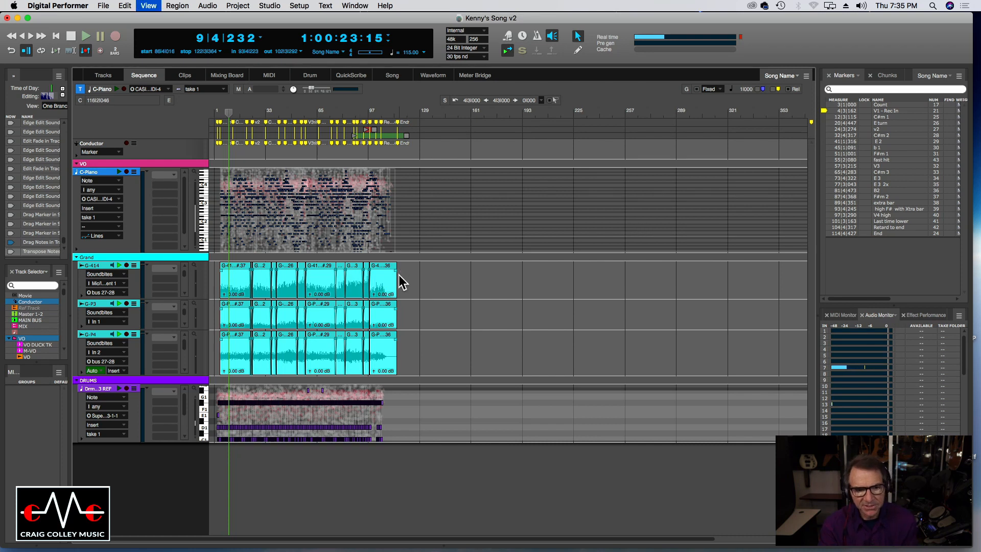
pyautogui.press('super+Right')
pyautogui.press('super+Right')
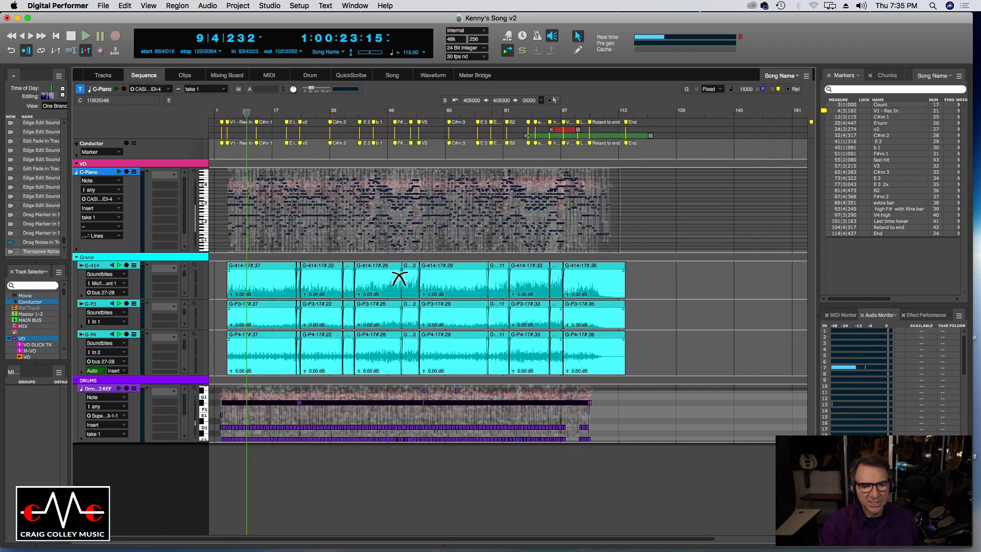